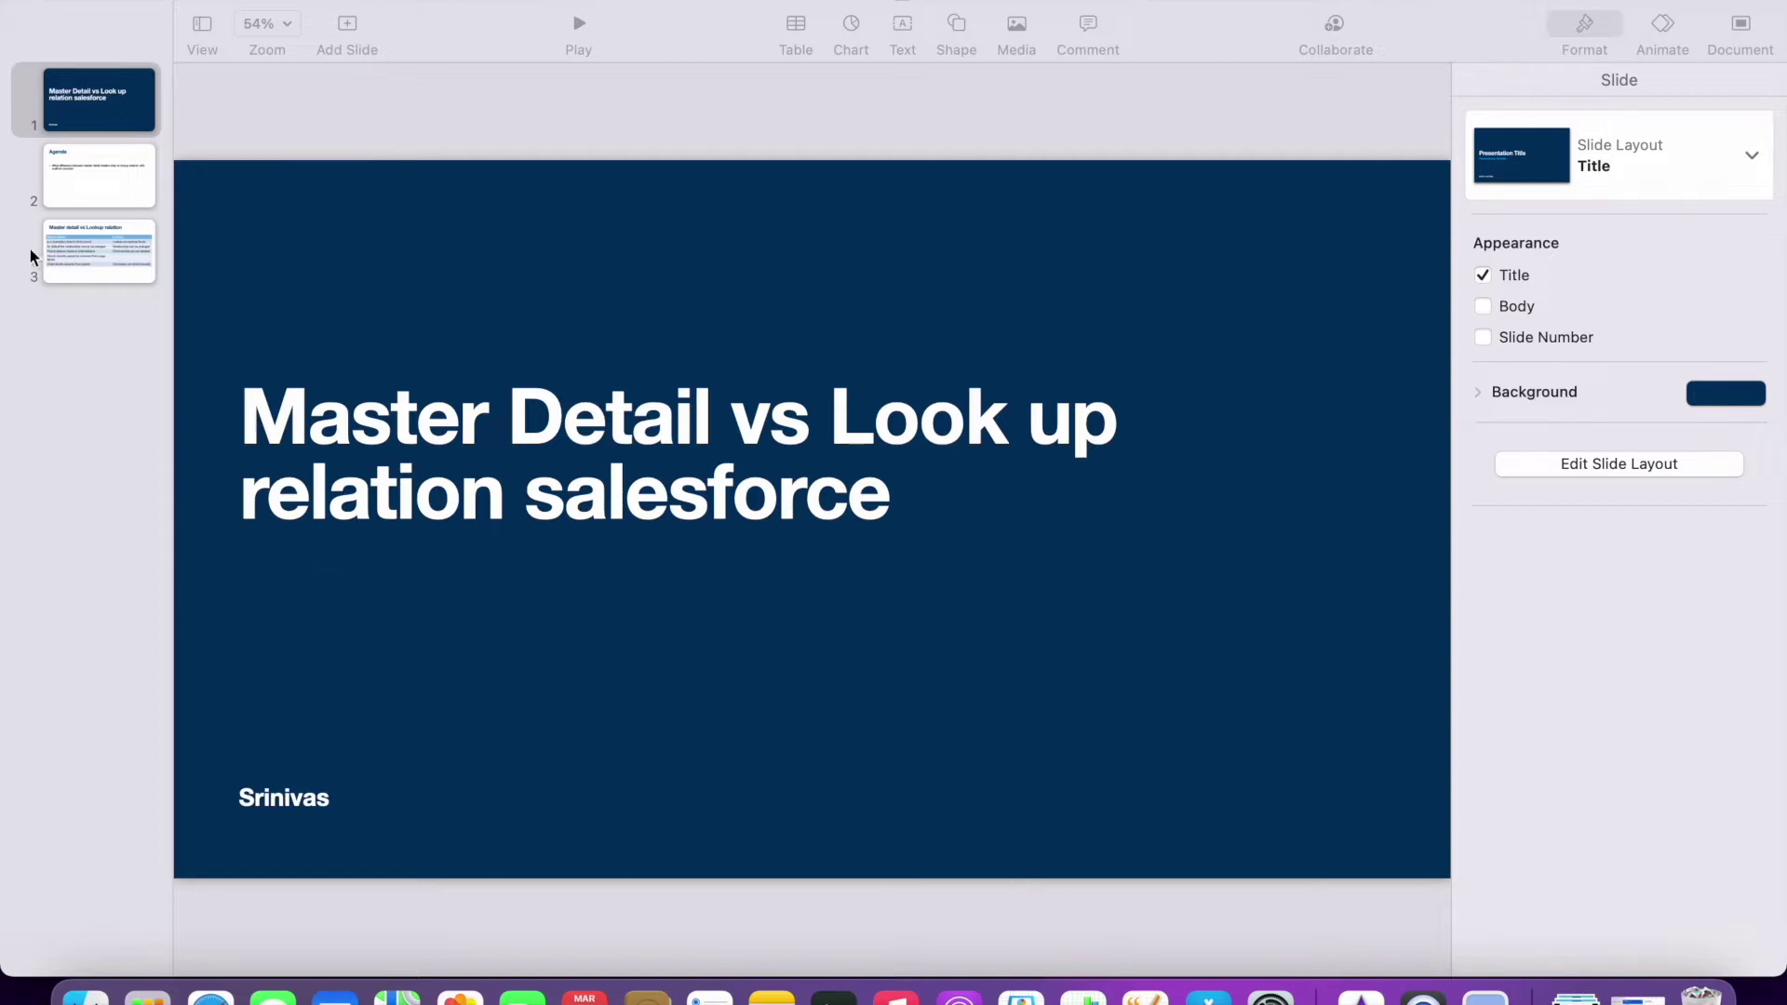
Show the Agenda and Master detail vs Lookup relation slides, and switch to Salesforce Setup in the browser.
left_click(95, 168)
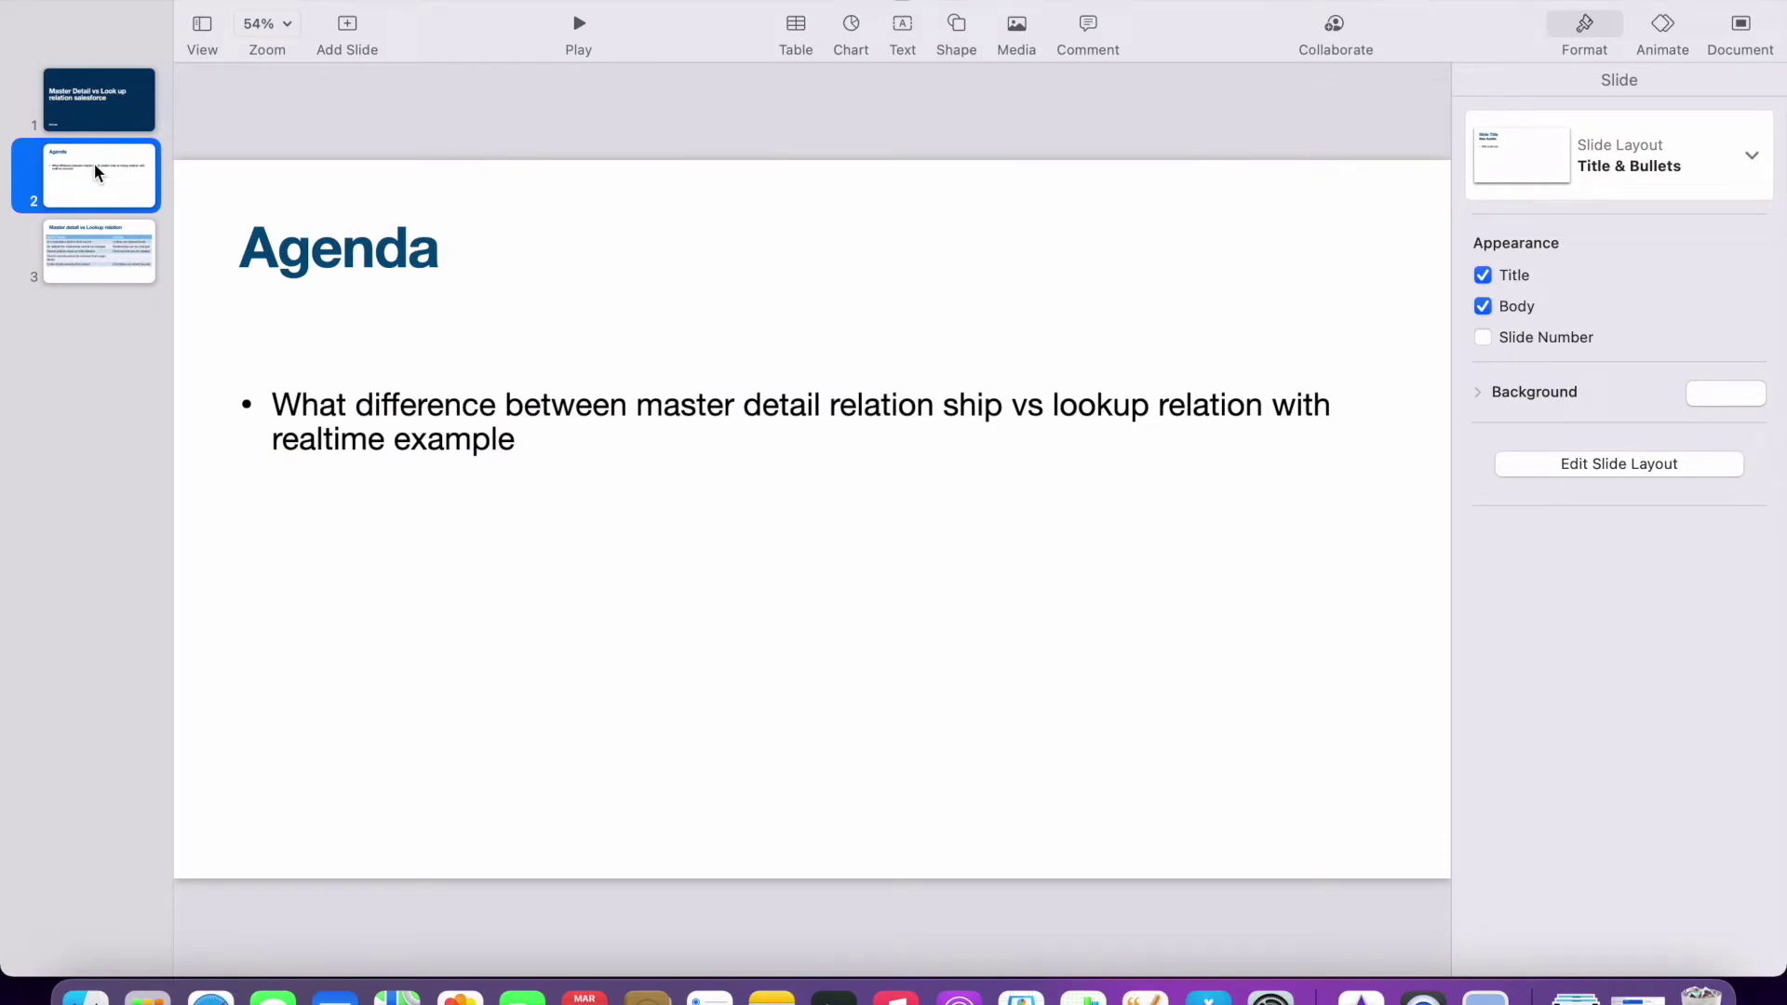
left_click(109, 239)
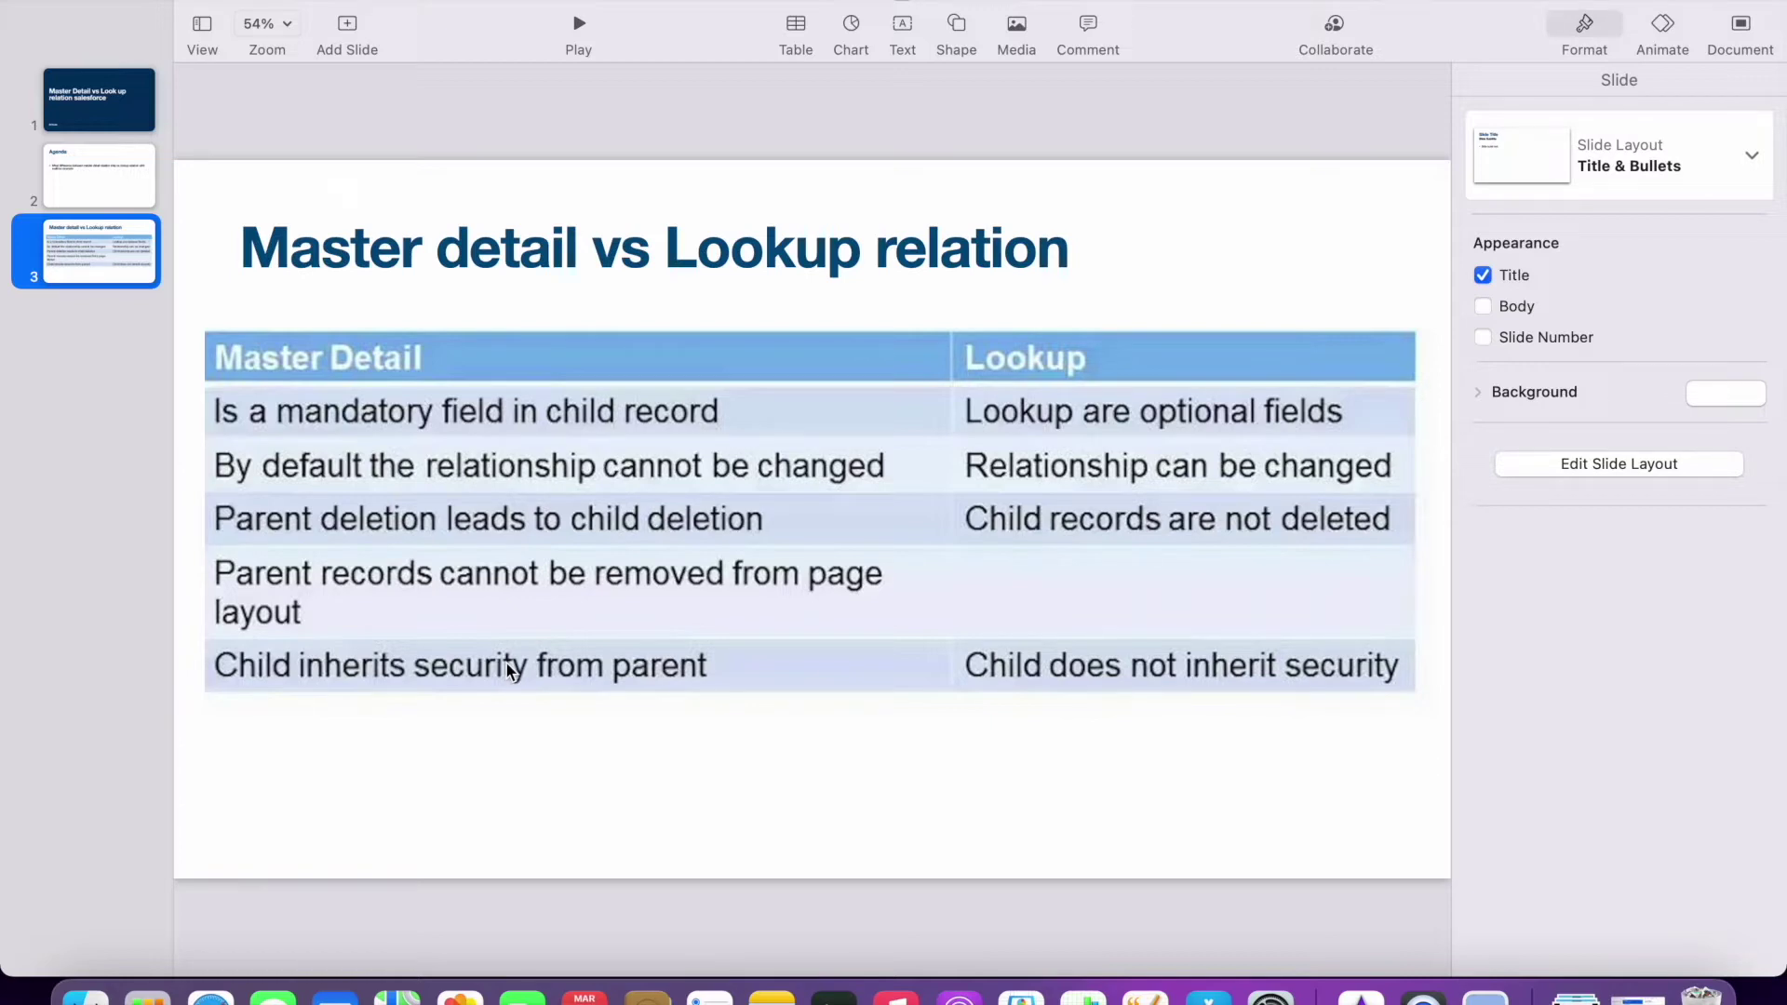
key("cmd+Tab")
key("super+Tab")
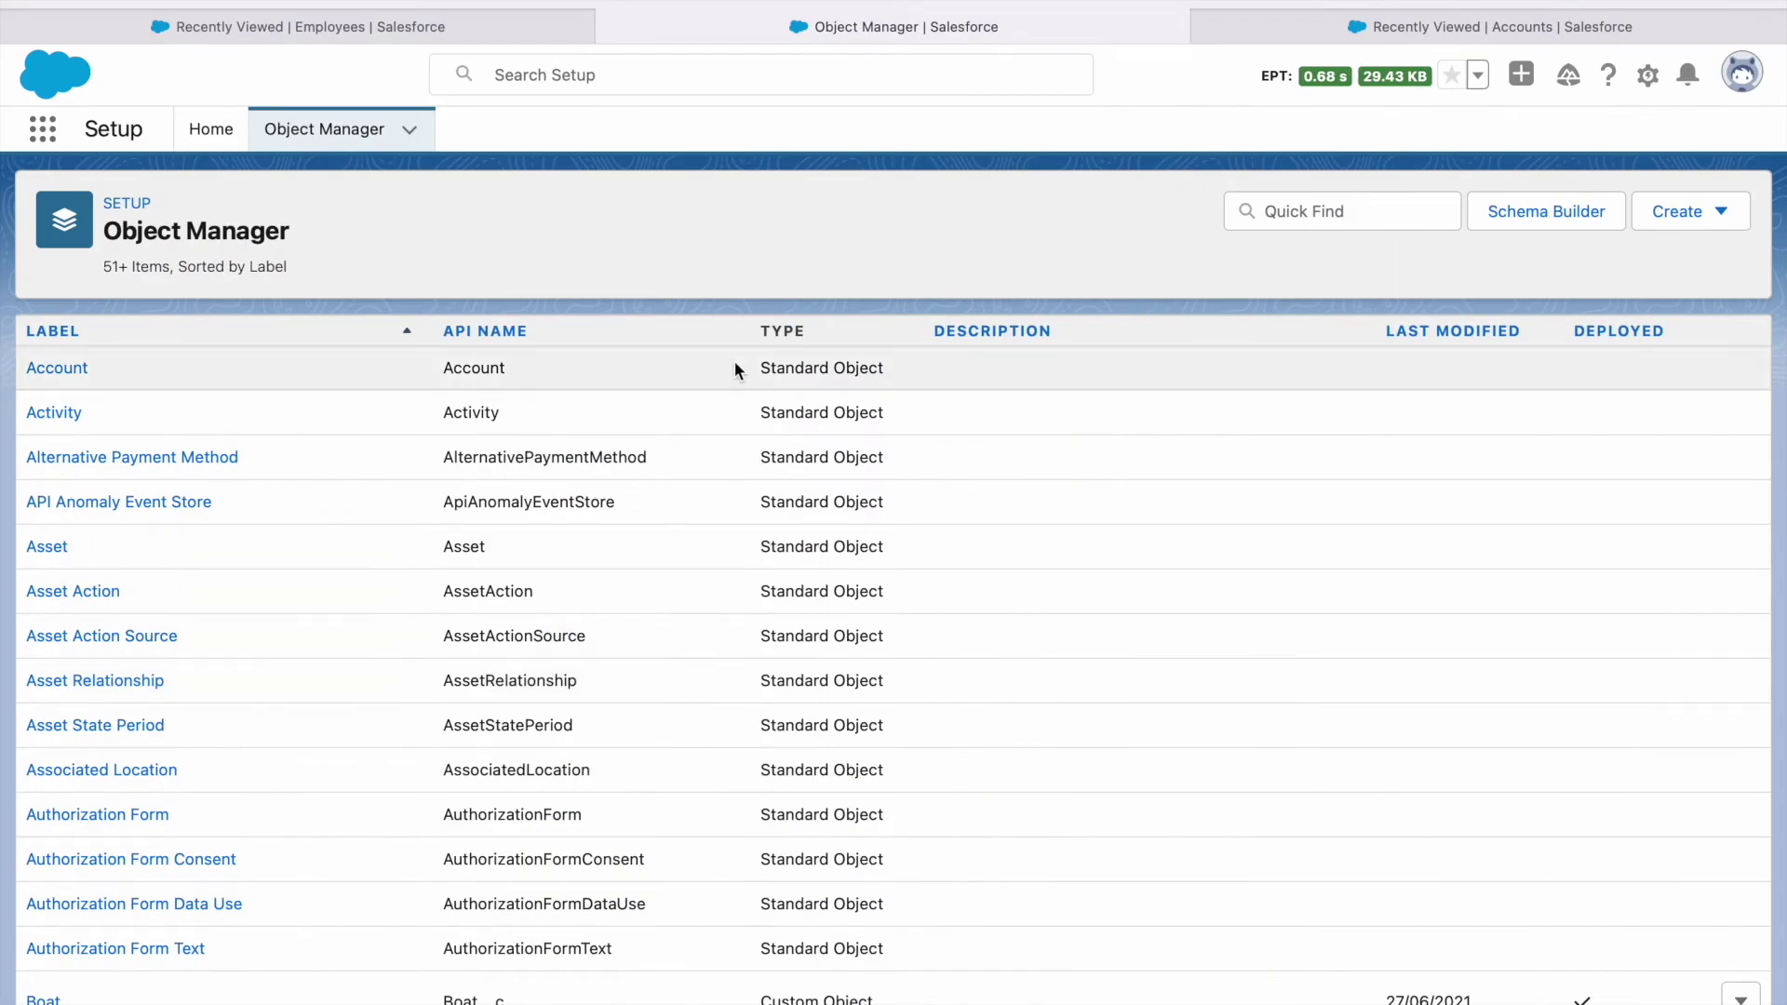
Start a new custom object from Object Manager and label it Employee.
left_click(351, 141)
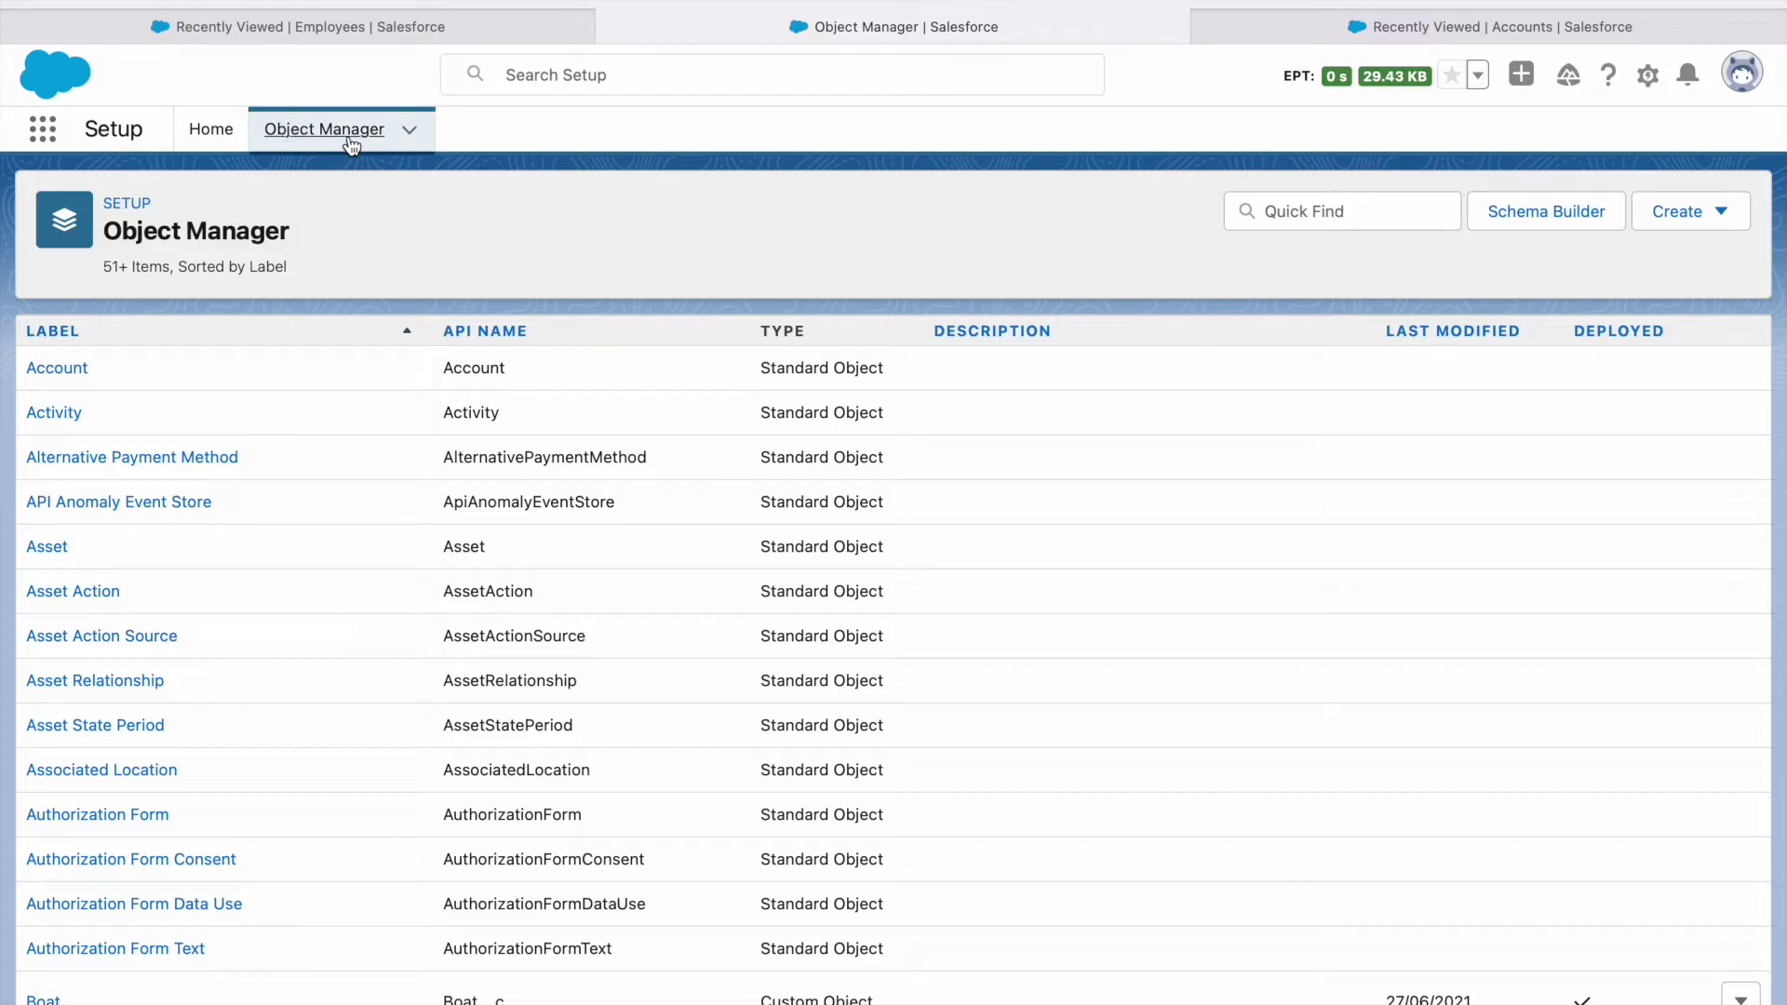
left_click(1712, 212)
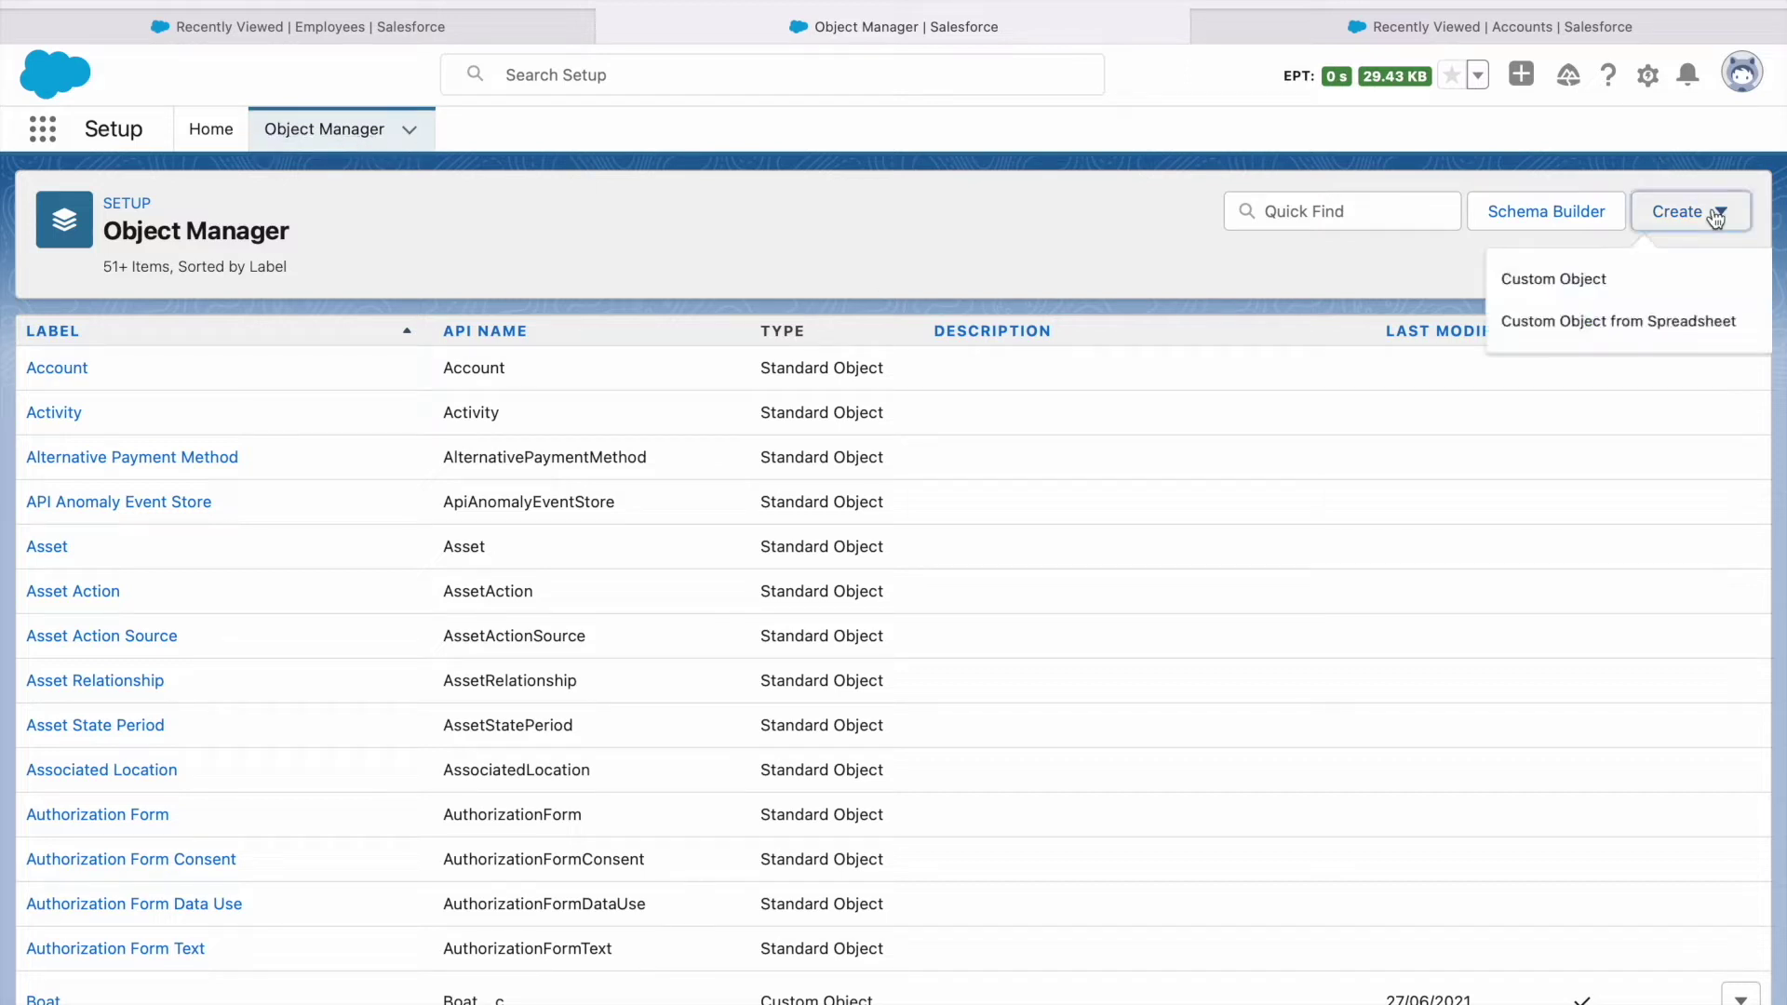
left_click(1595, 280)
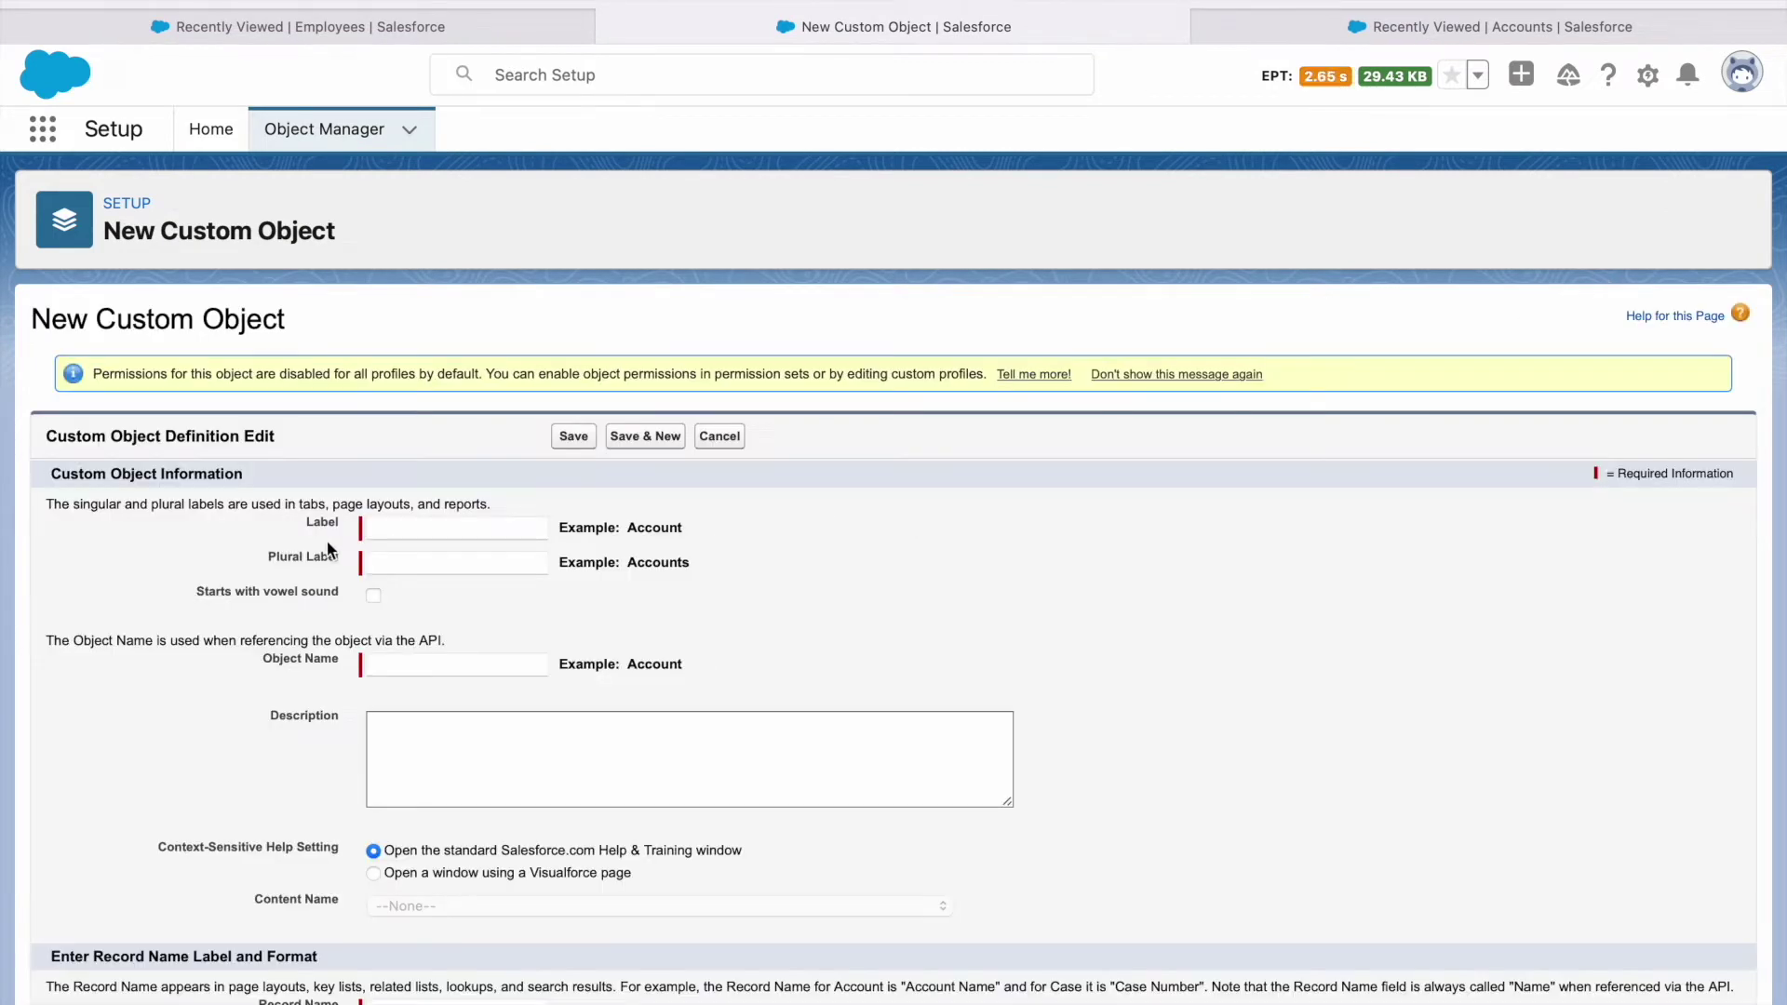
left_click(373, 530)
type("Employee")
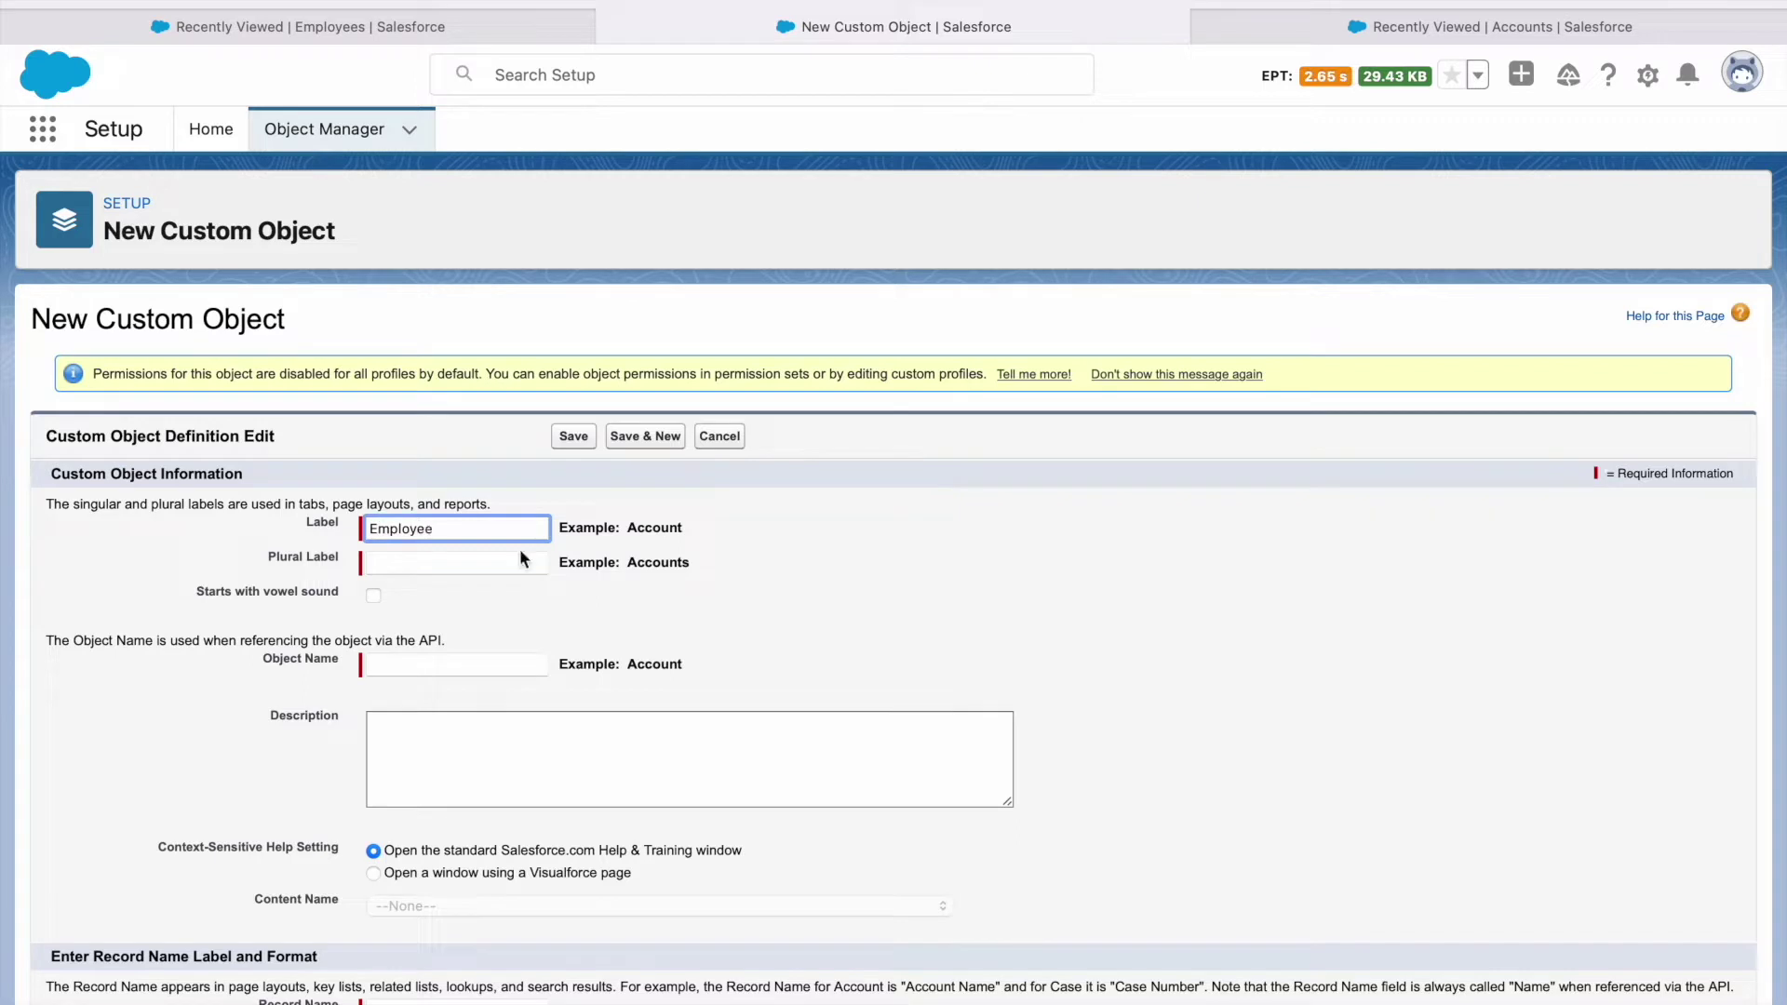
left_click(731, 606)
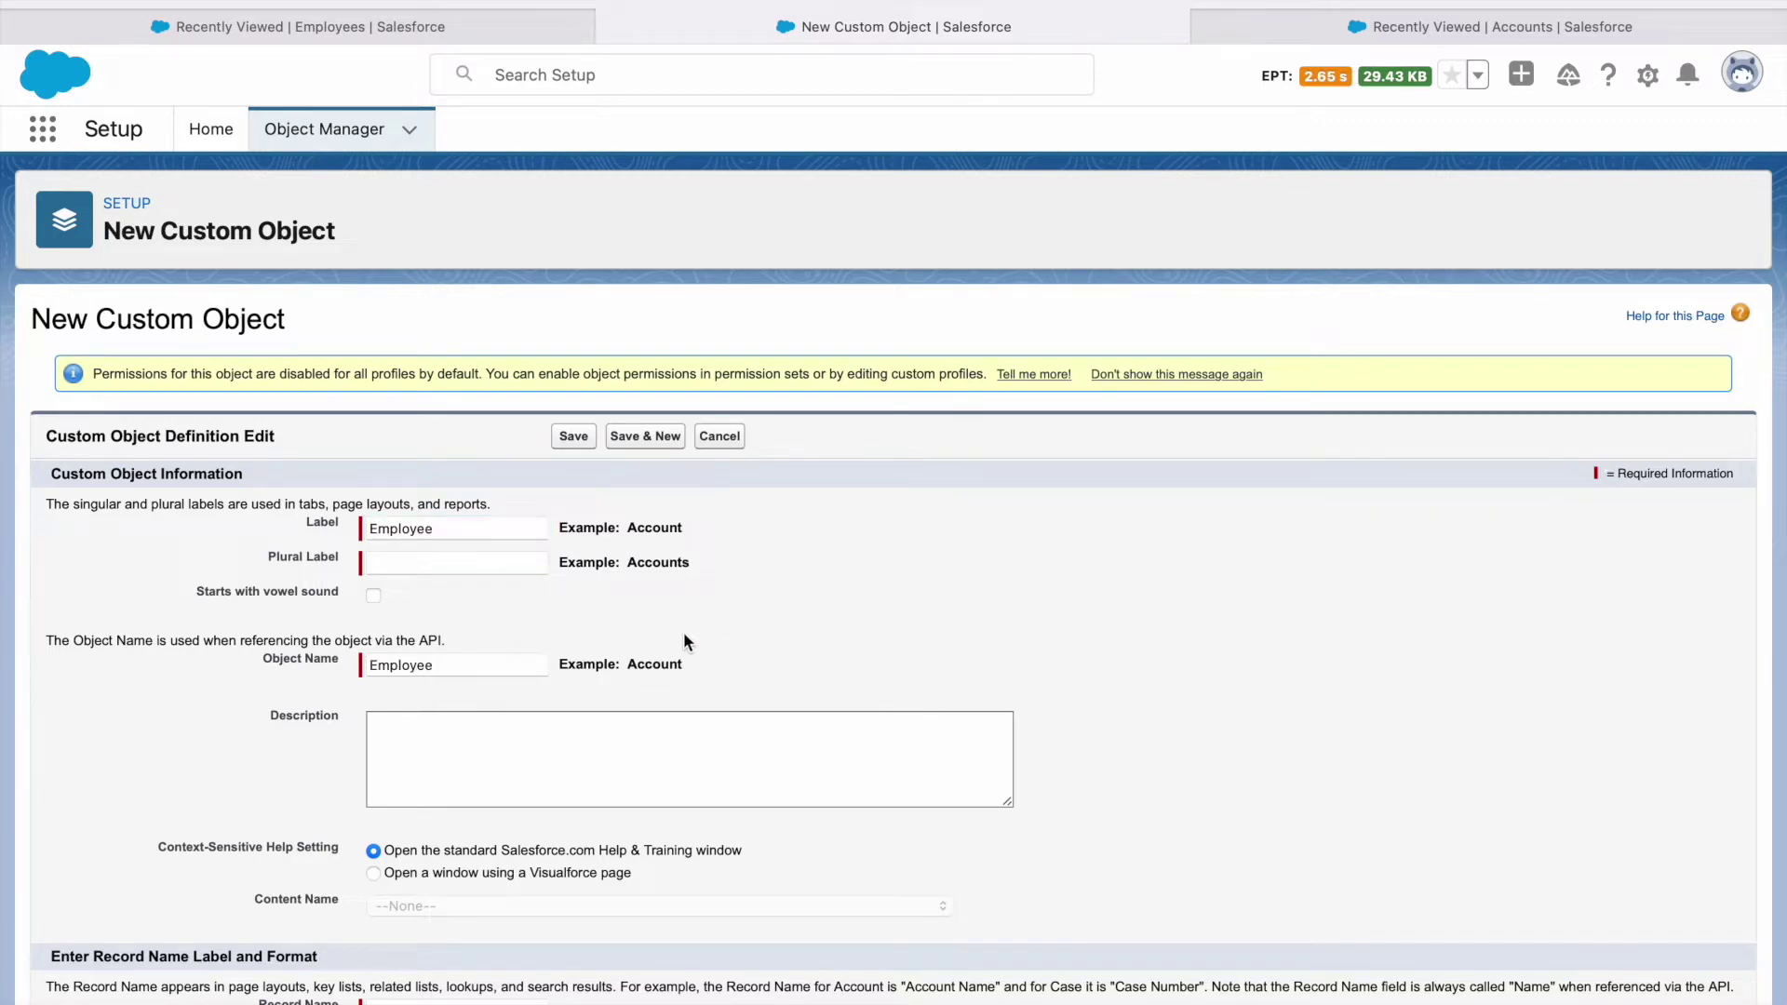
Set the custom object's plural label to Employees and save the object.
left_click_drag(448, 532, 325, 531)
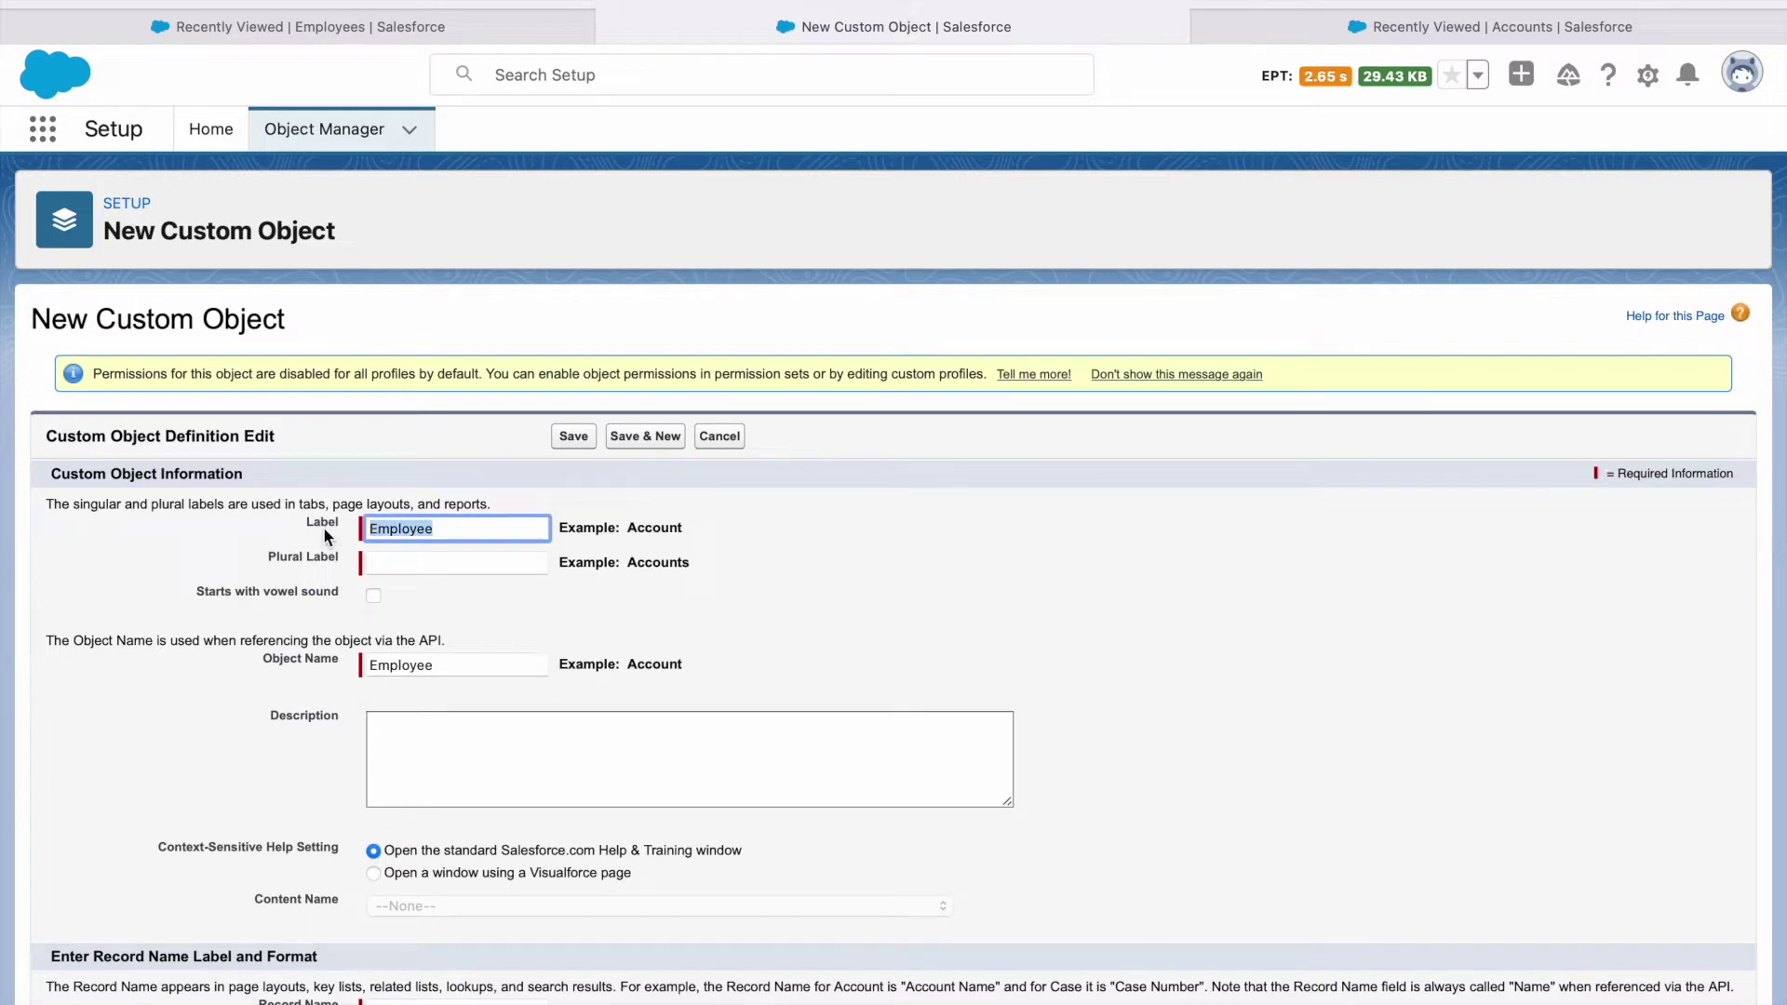
left_click(417, 564)
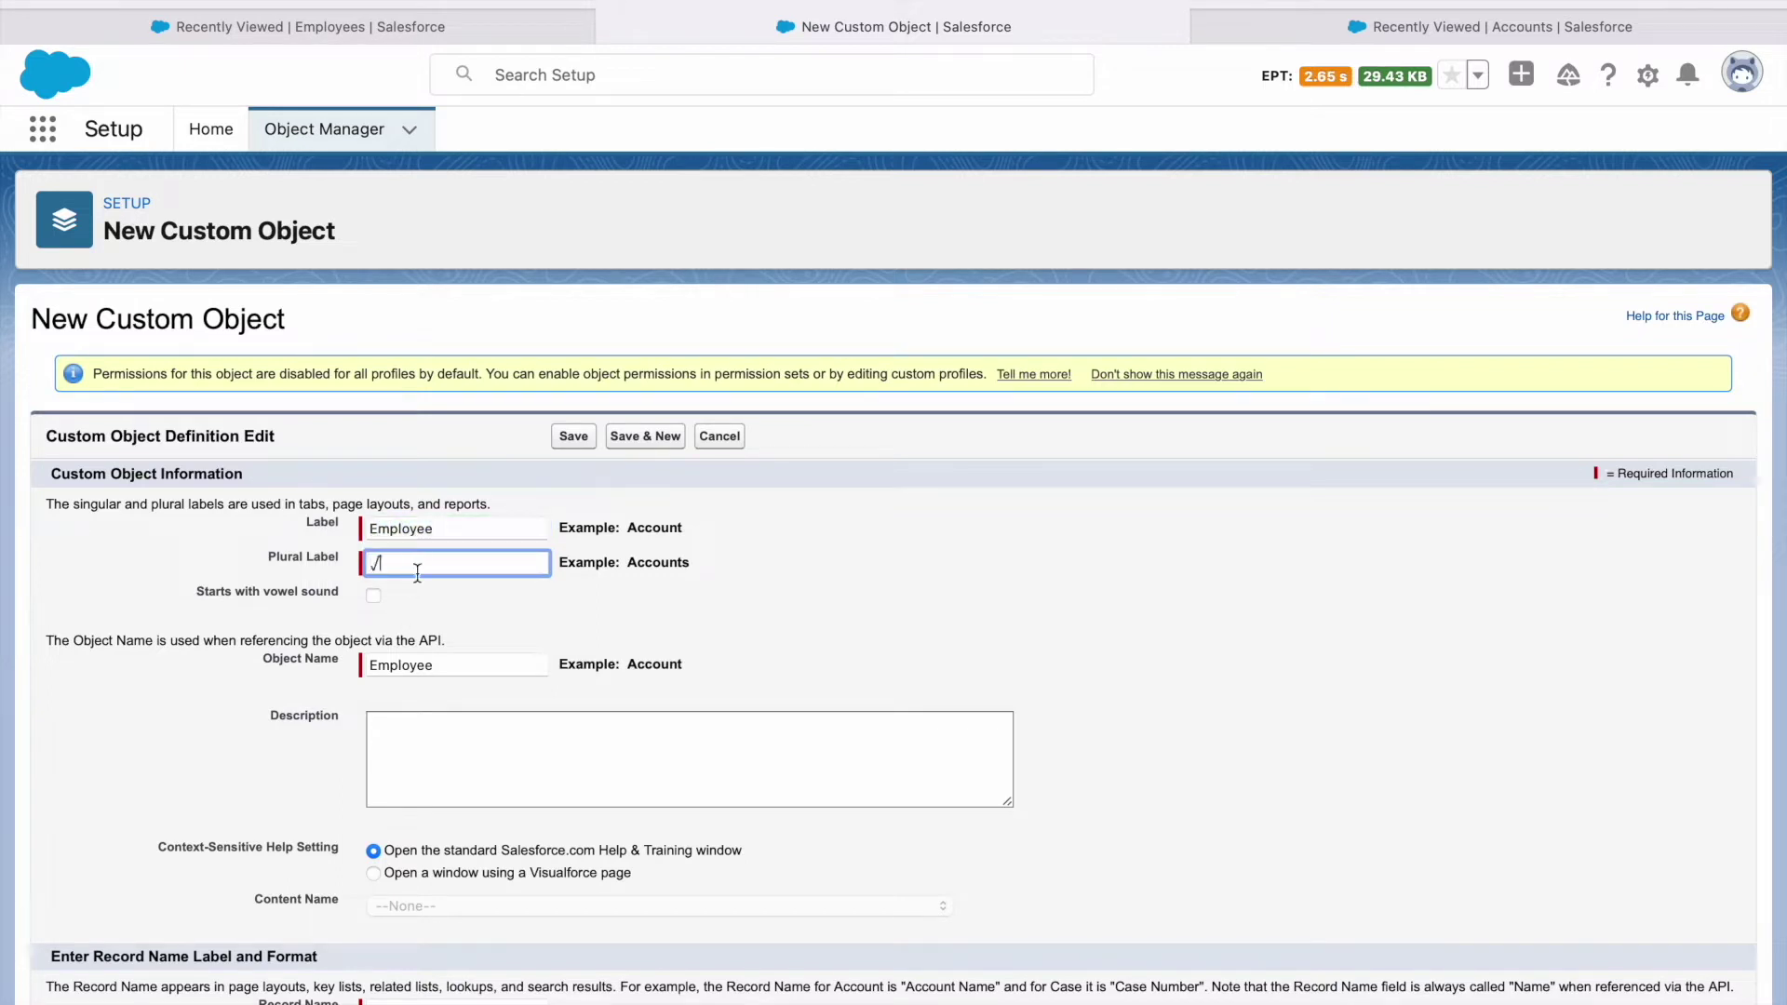
key("BackSpace")
type("Employees")
left_click(1025, 590)
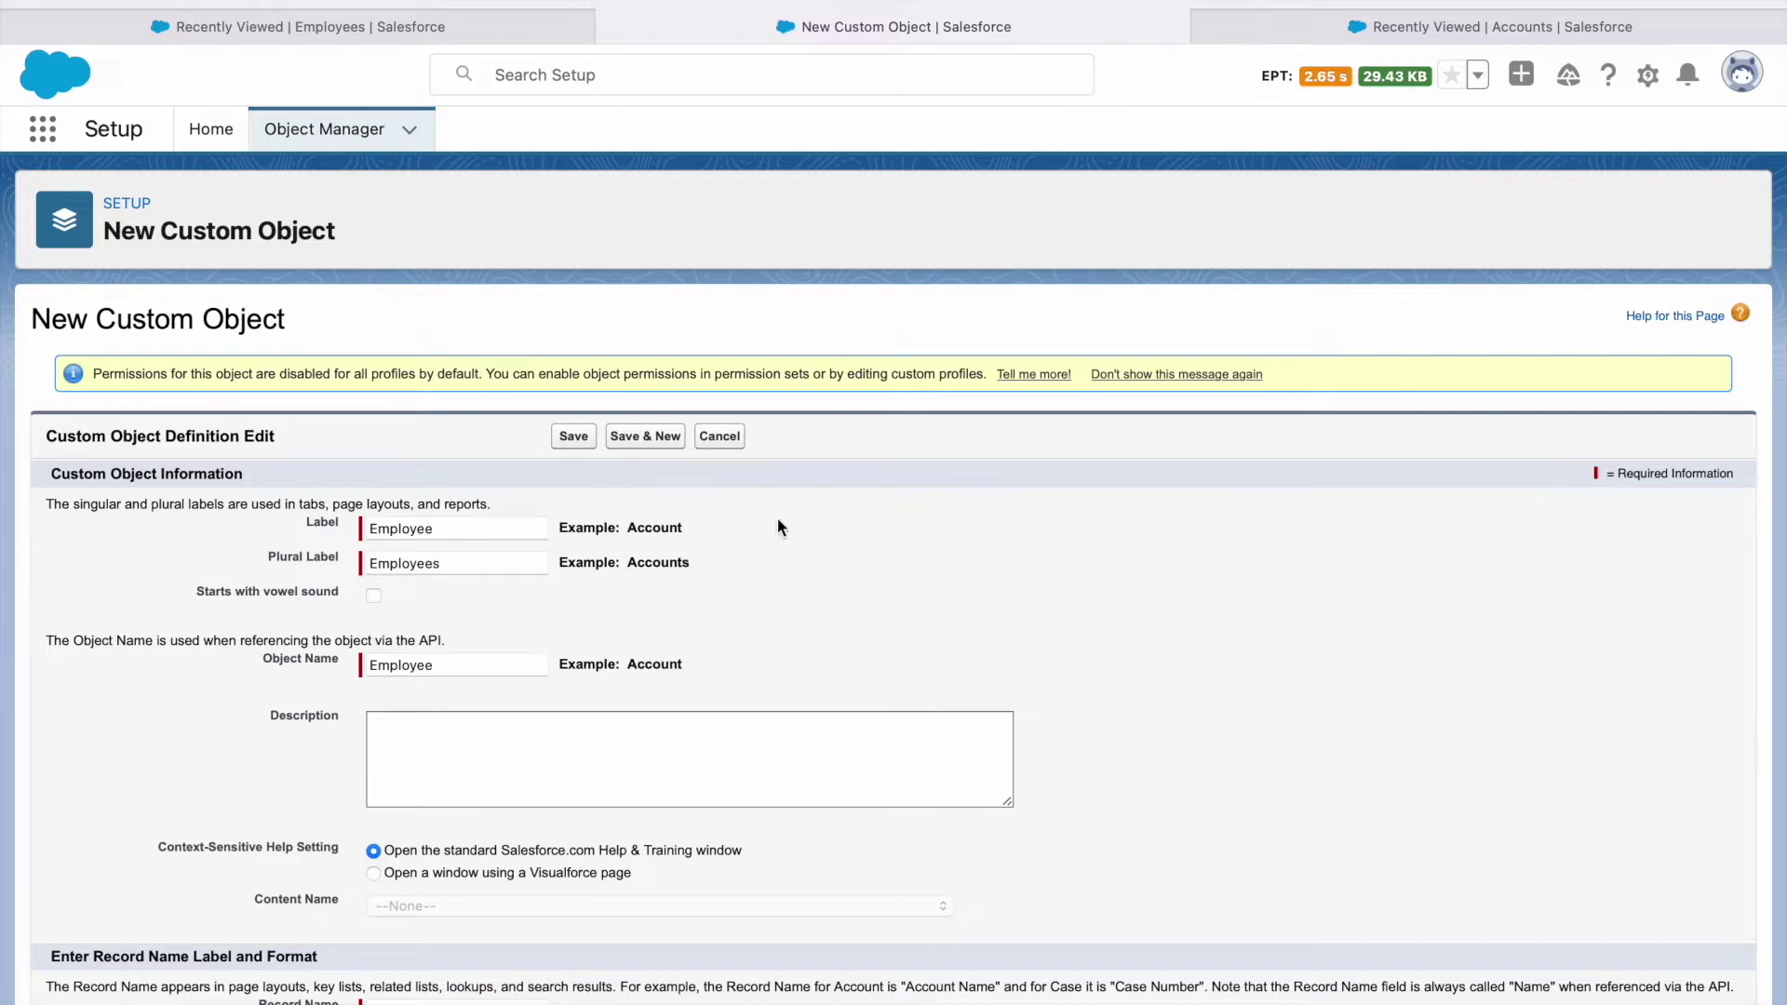
left_click(573, 438)
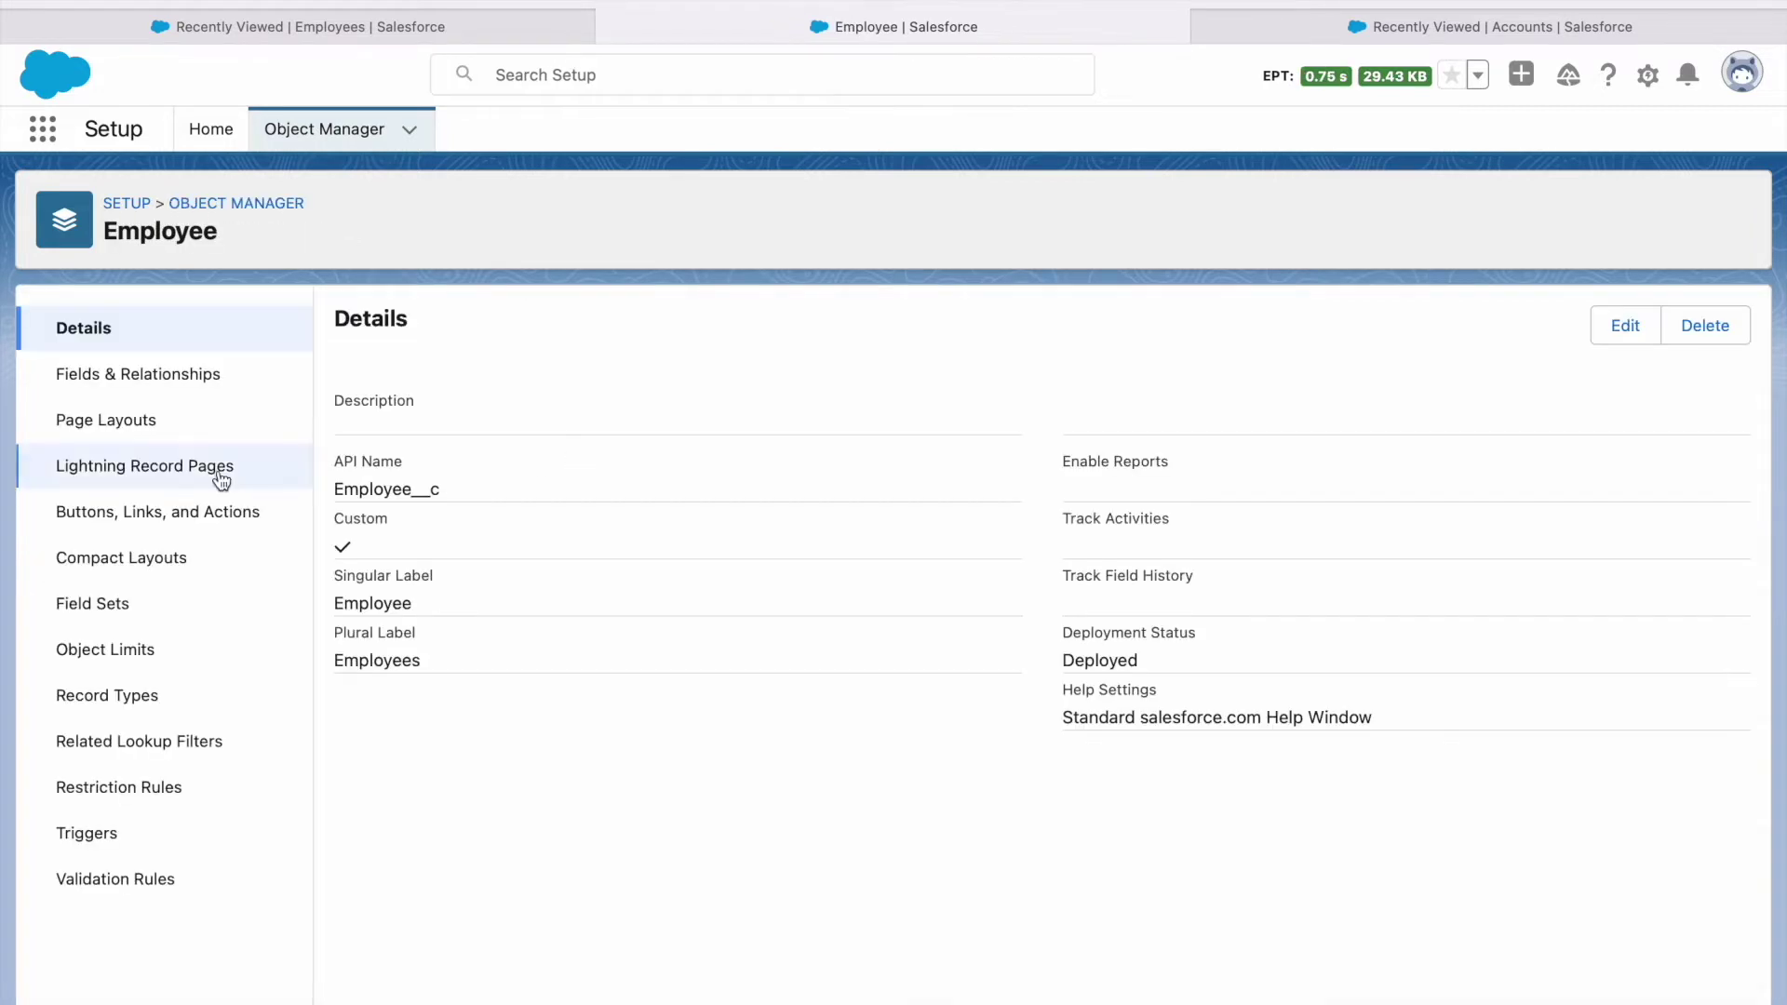
Add a Currency field labelled salary to the Employee object, keeping the default field-level security and page layout.
left_click(224, 382)
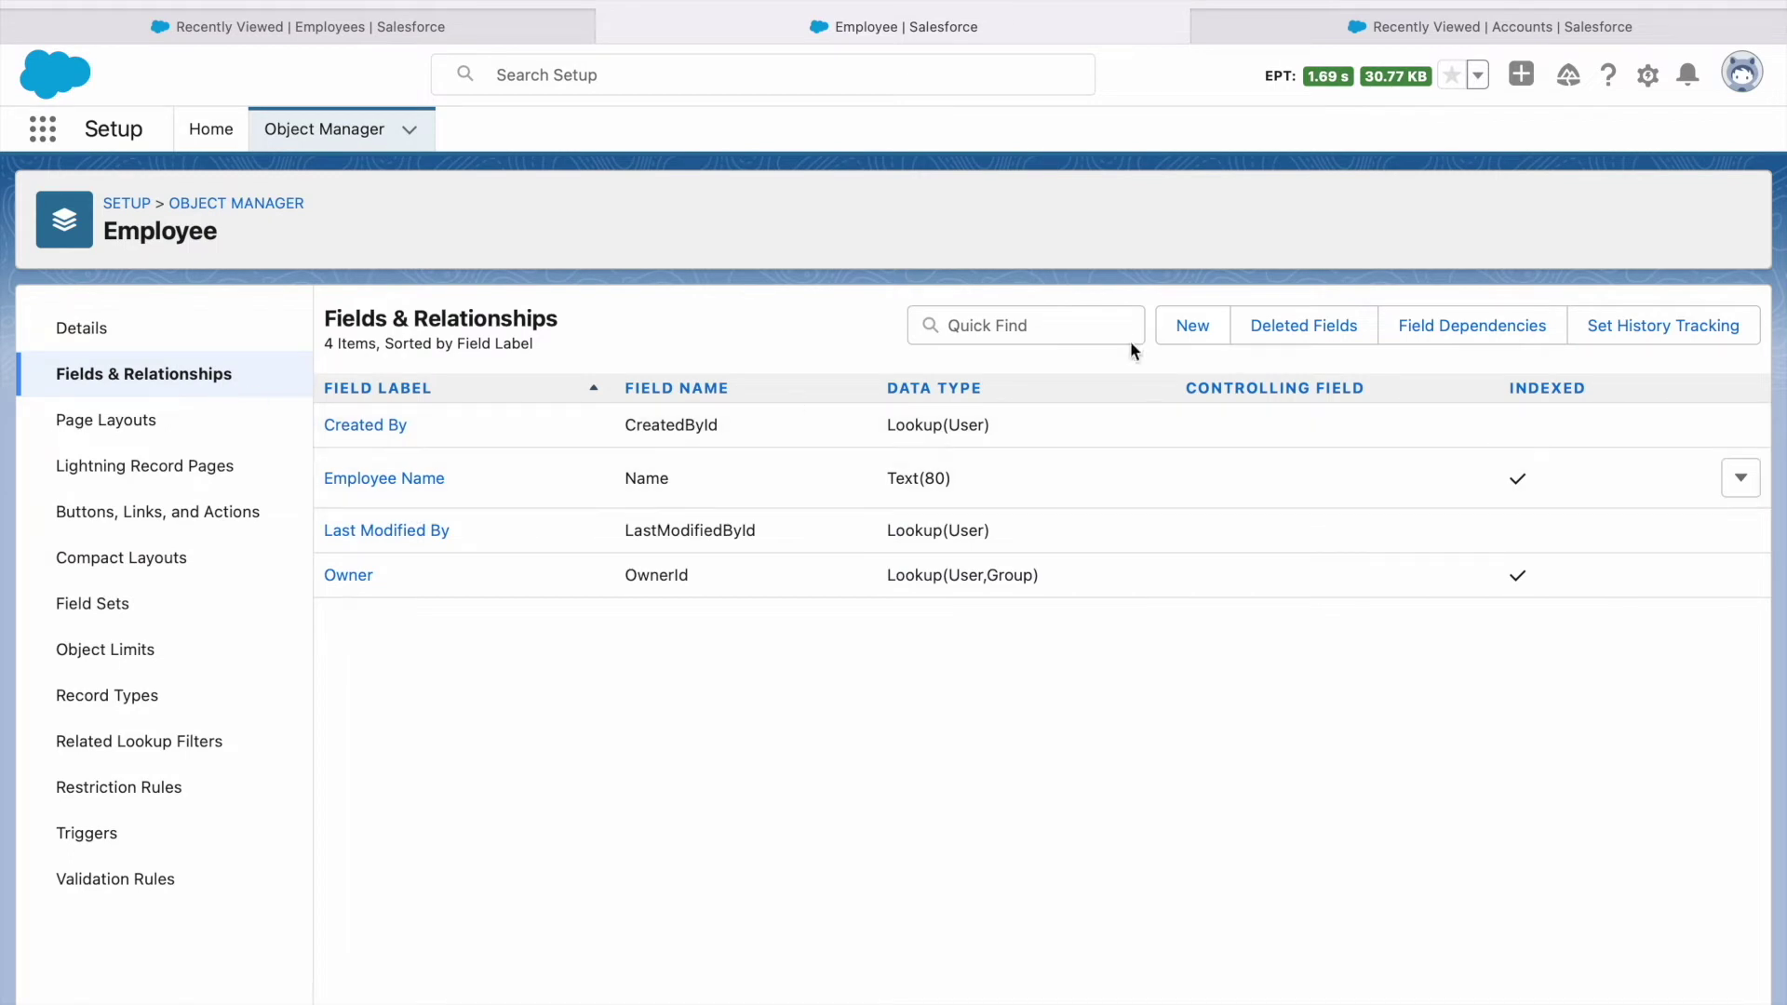
left_click(1193, 325)
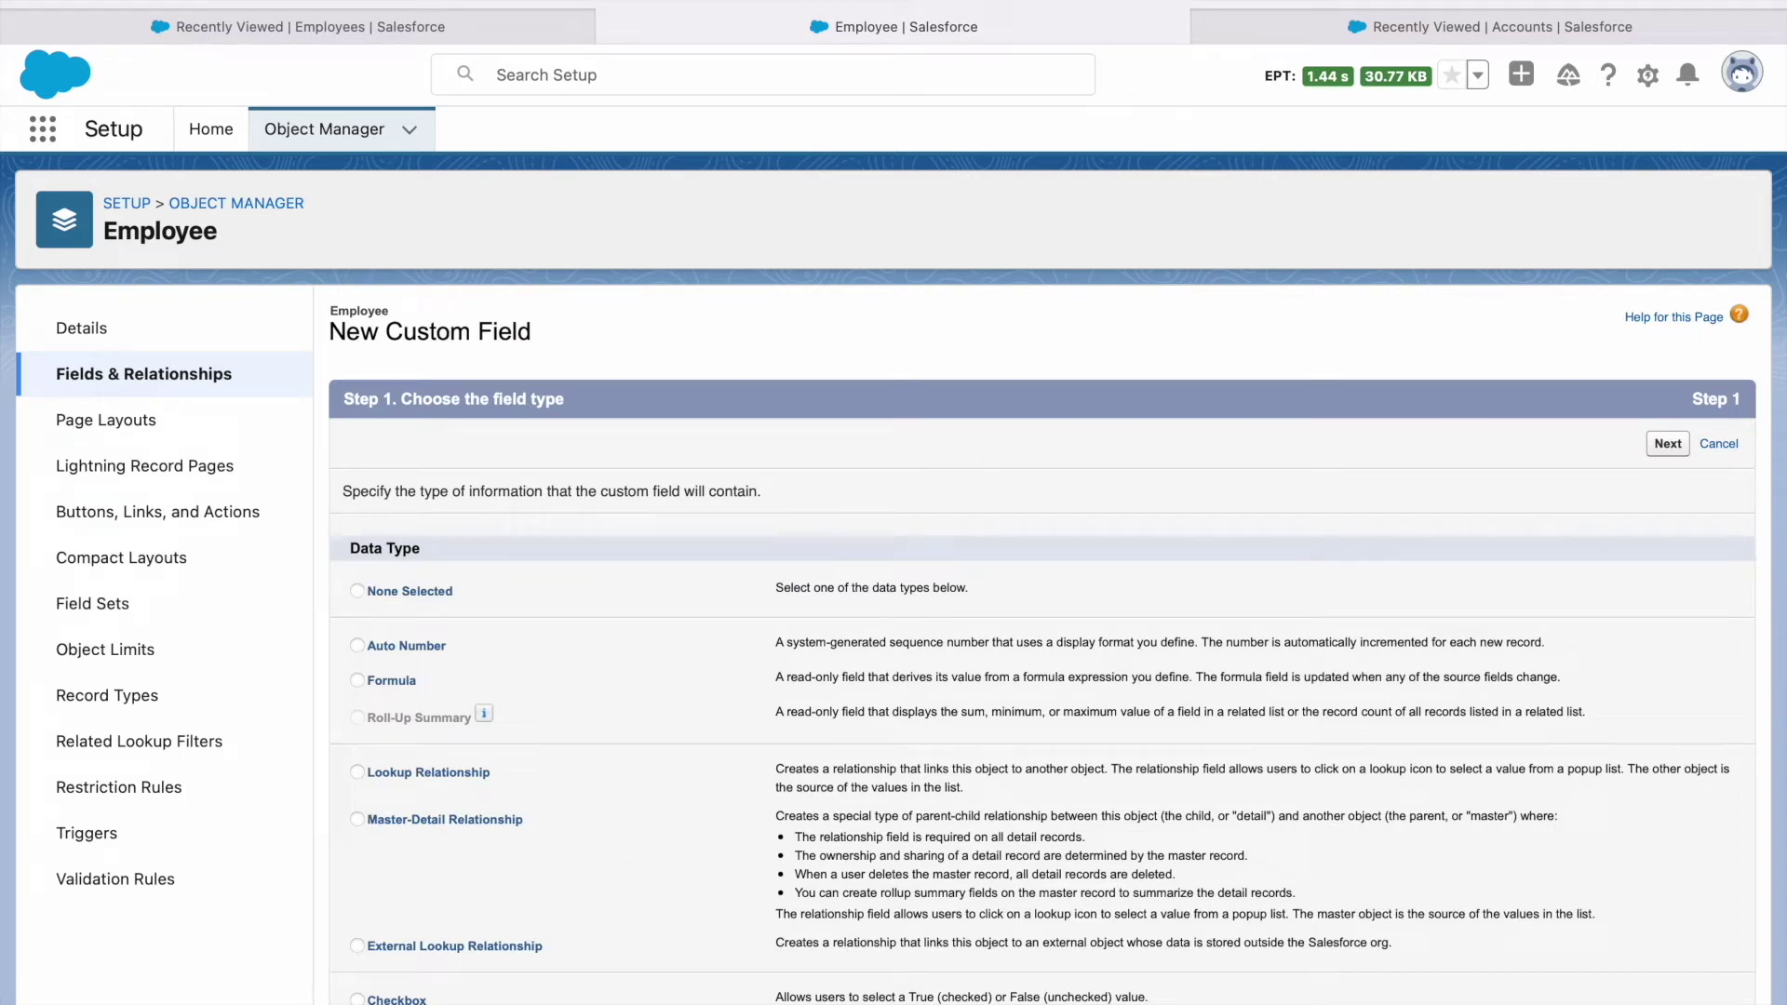
left_click(1667, 444)
type("salary")
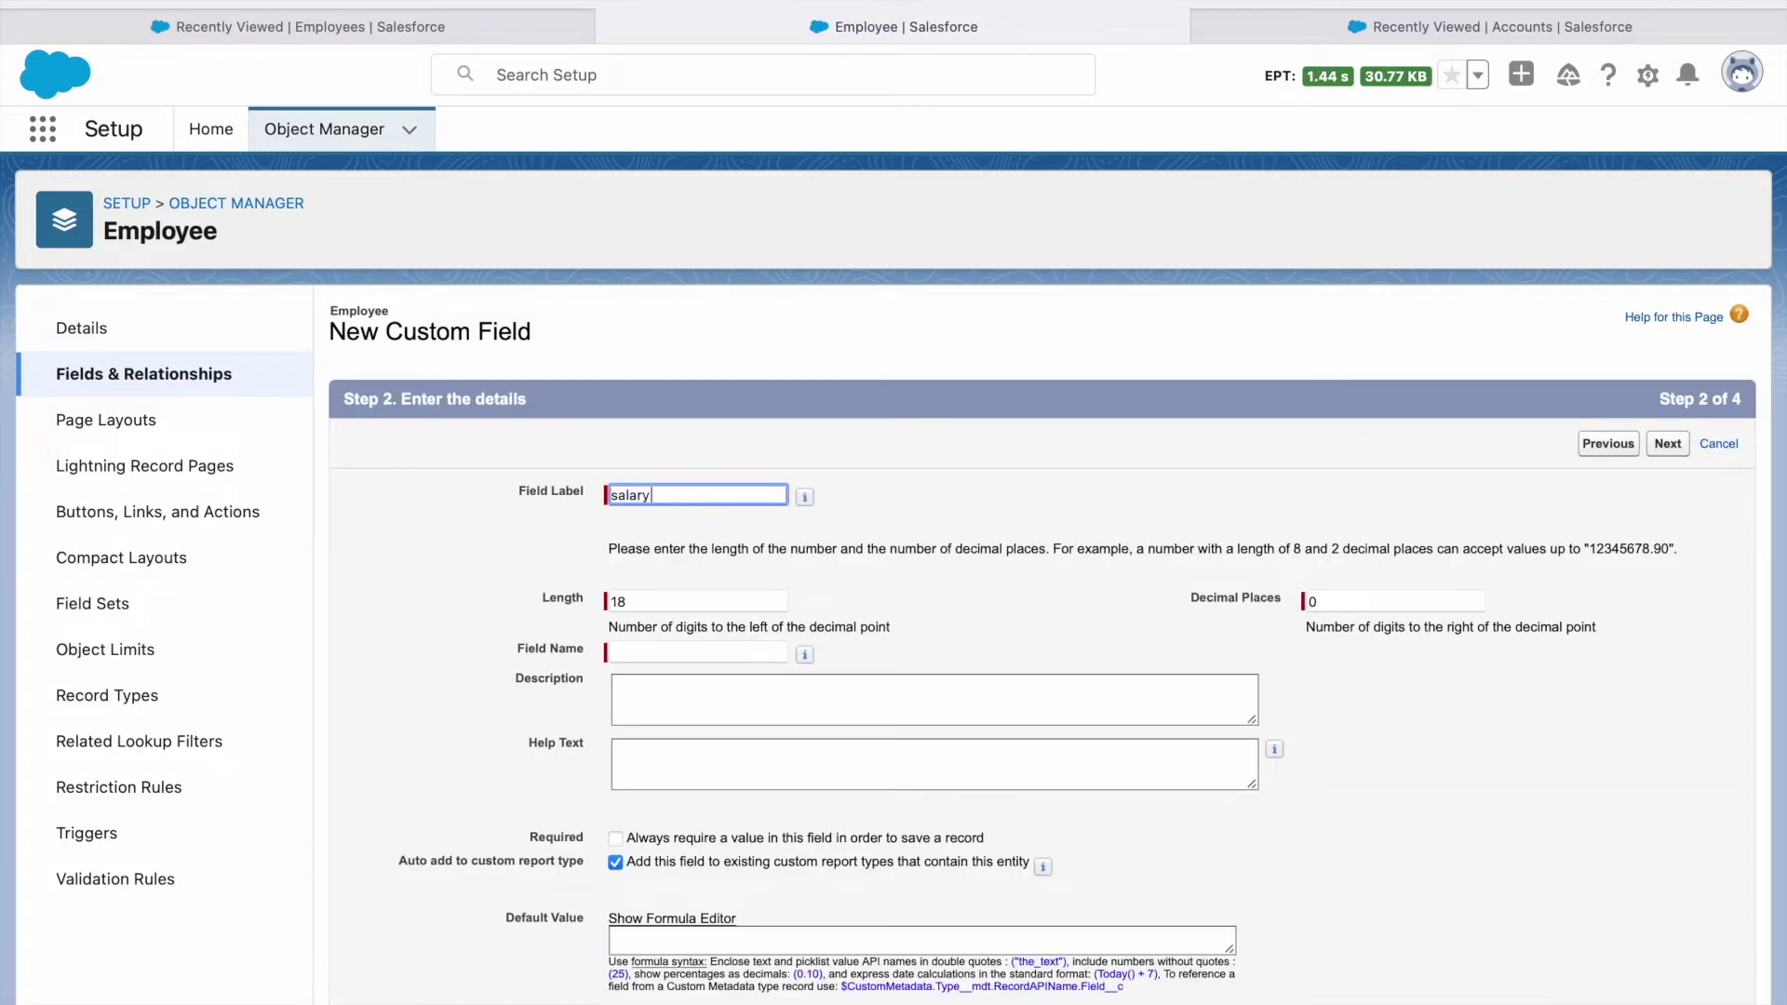
left_click(1117, 456)
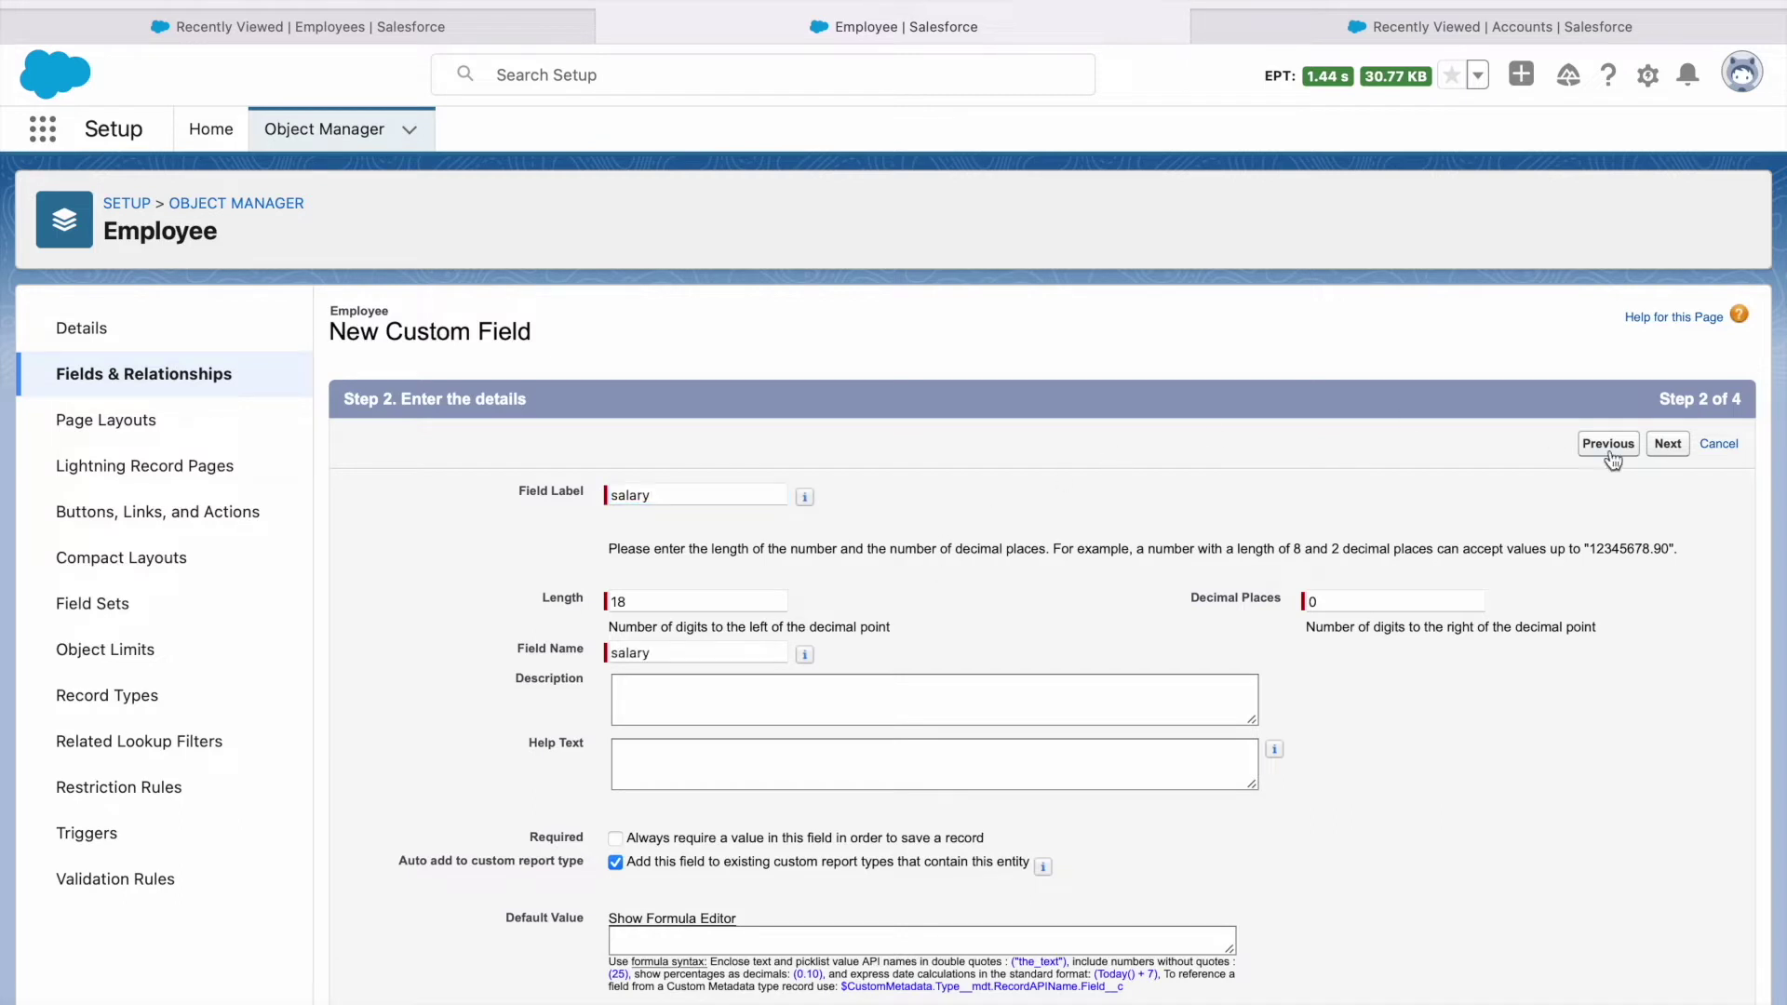
left_click(1667, 445)
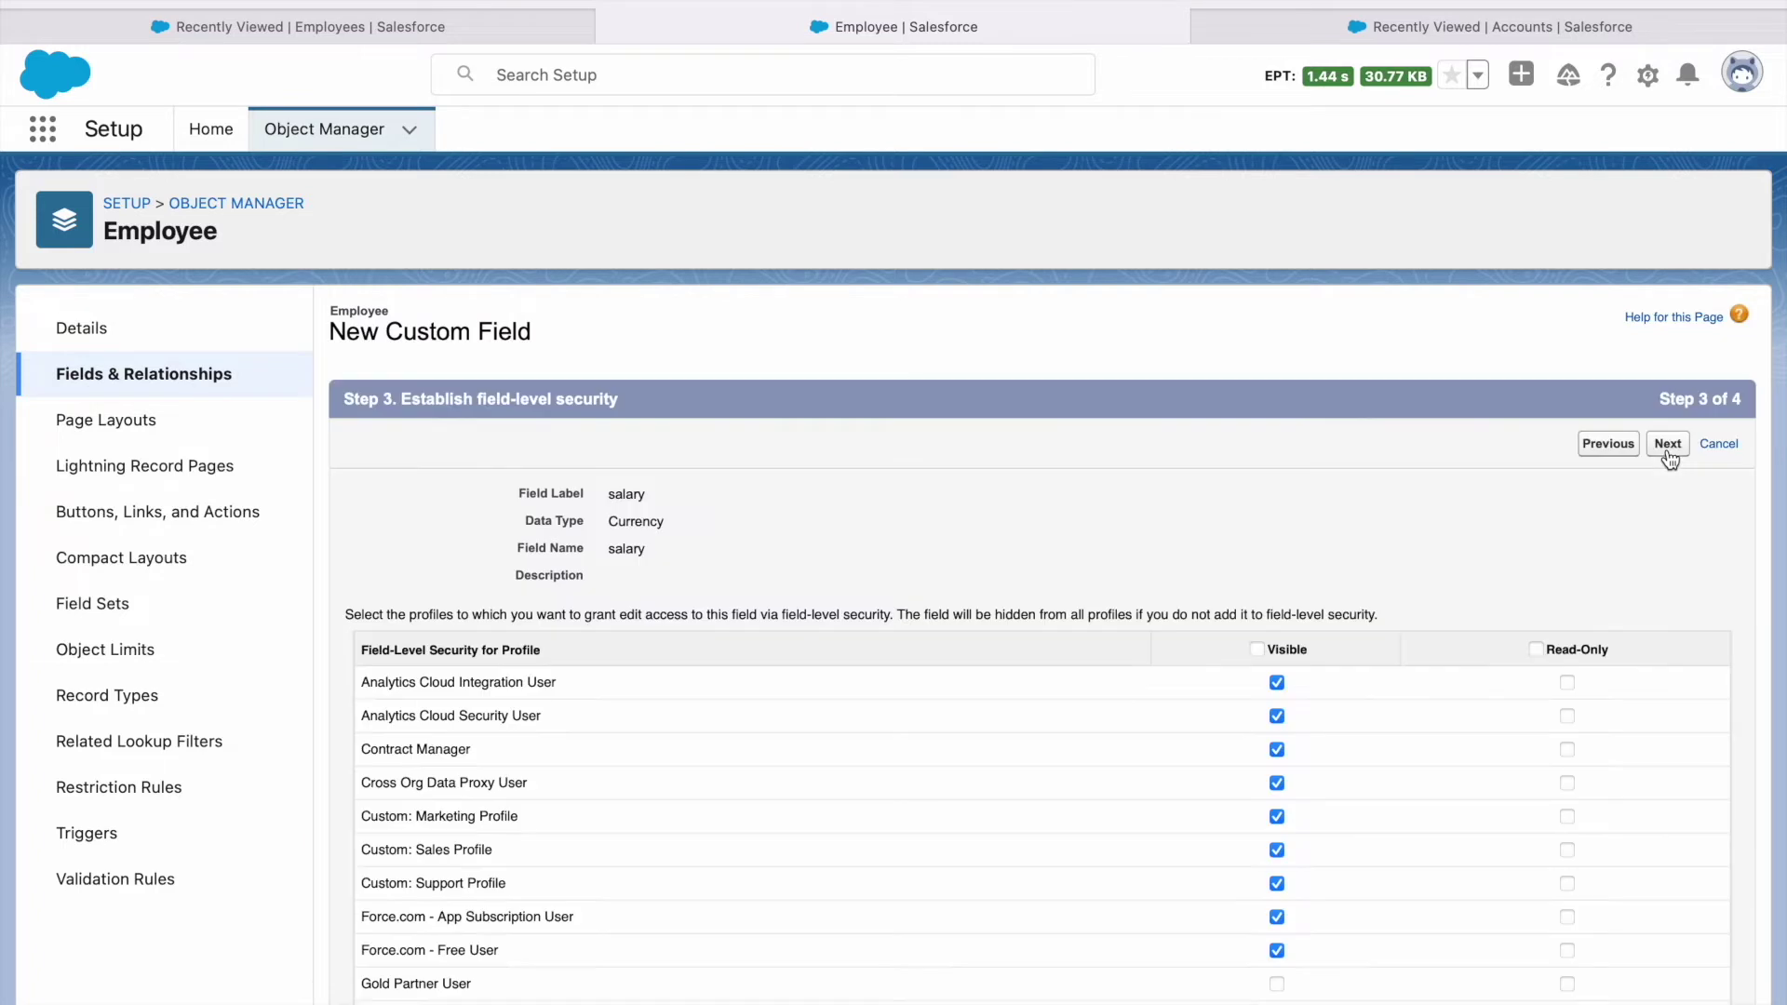
left_click(1668, 446)
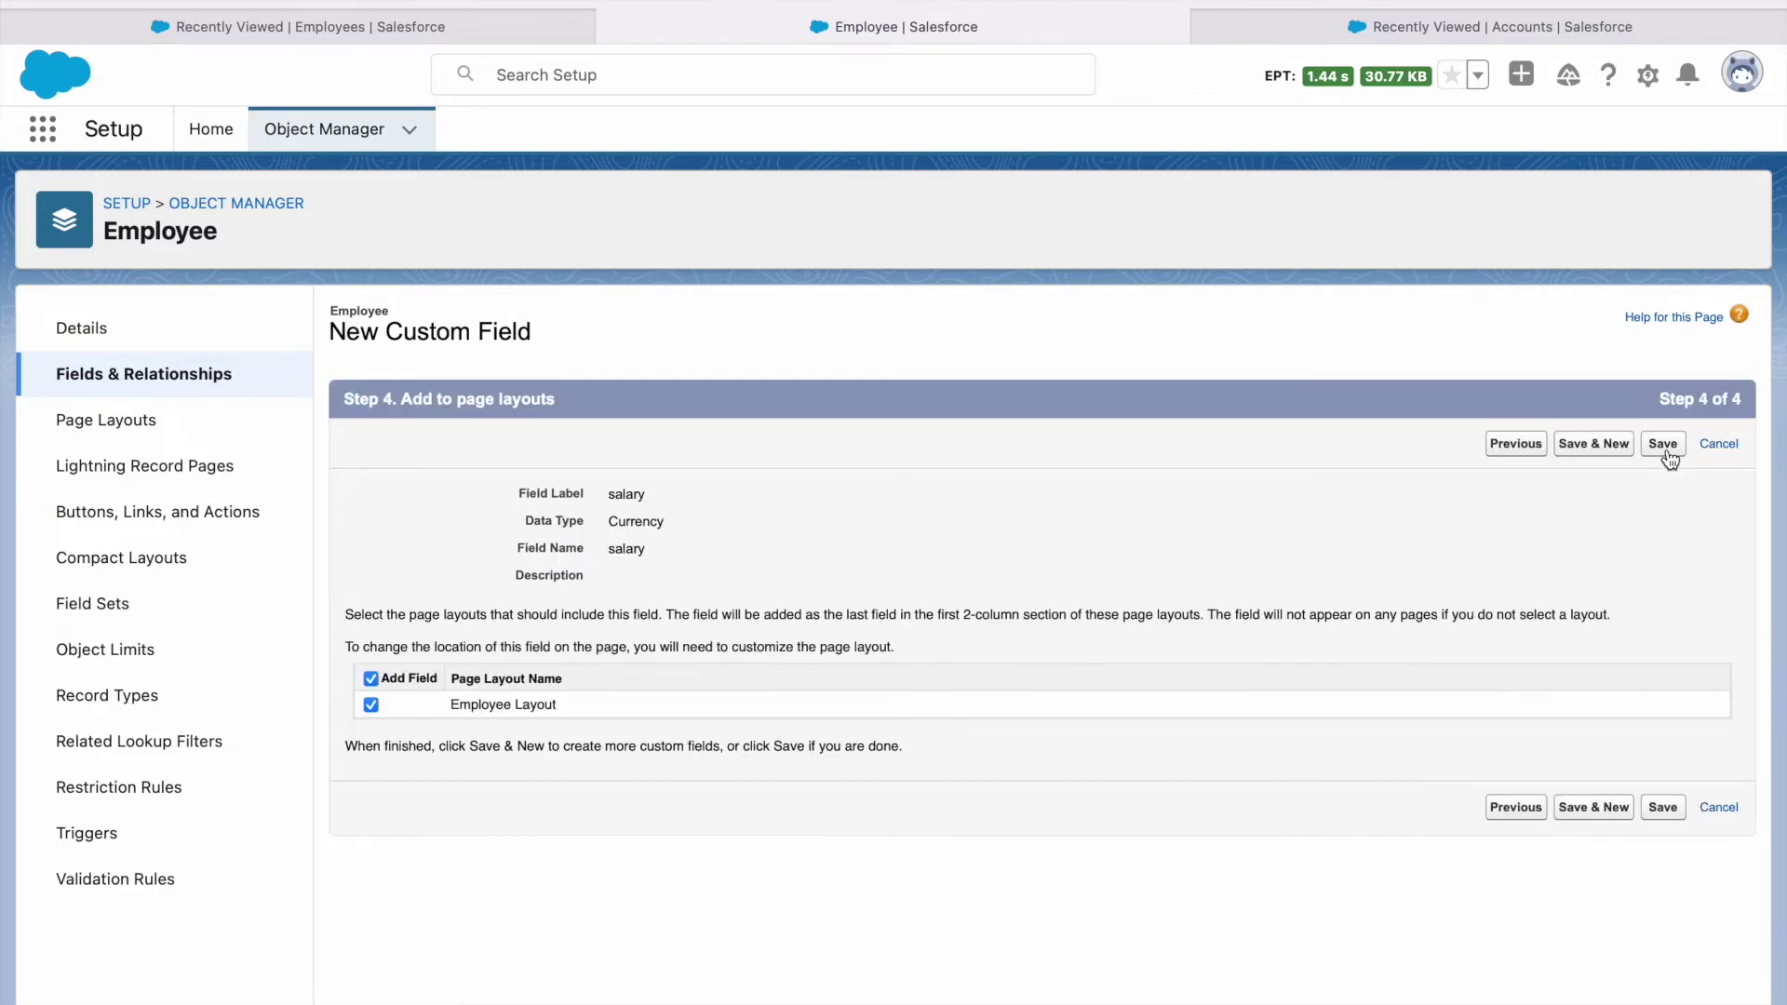
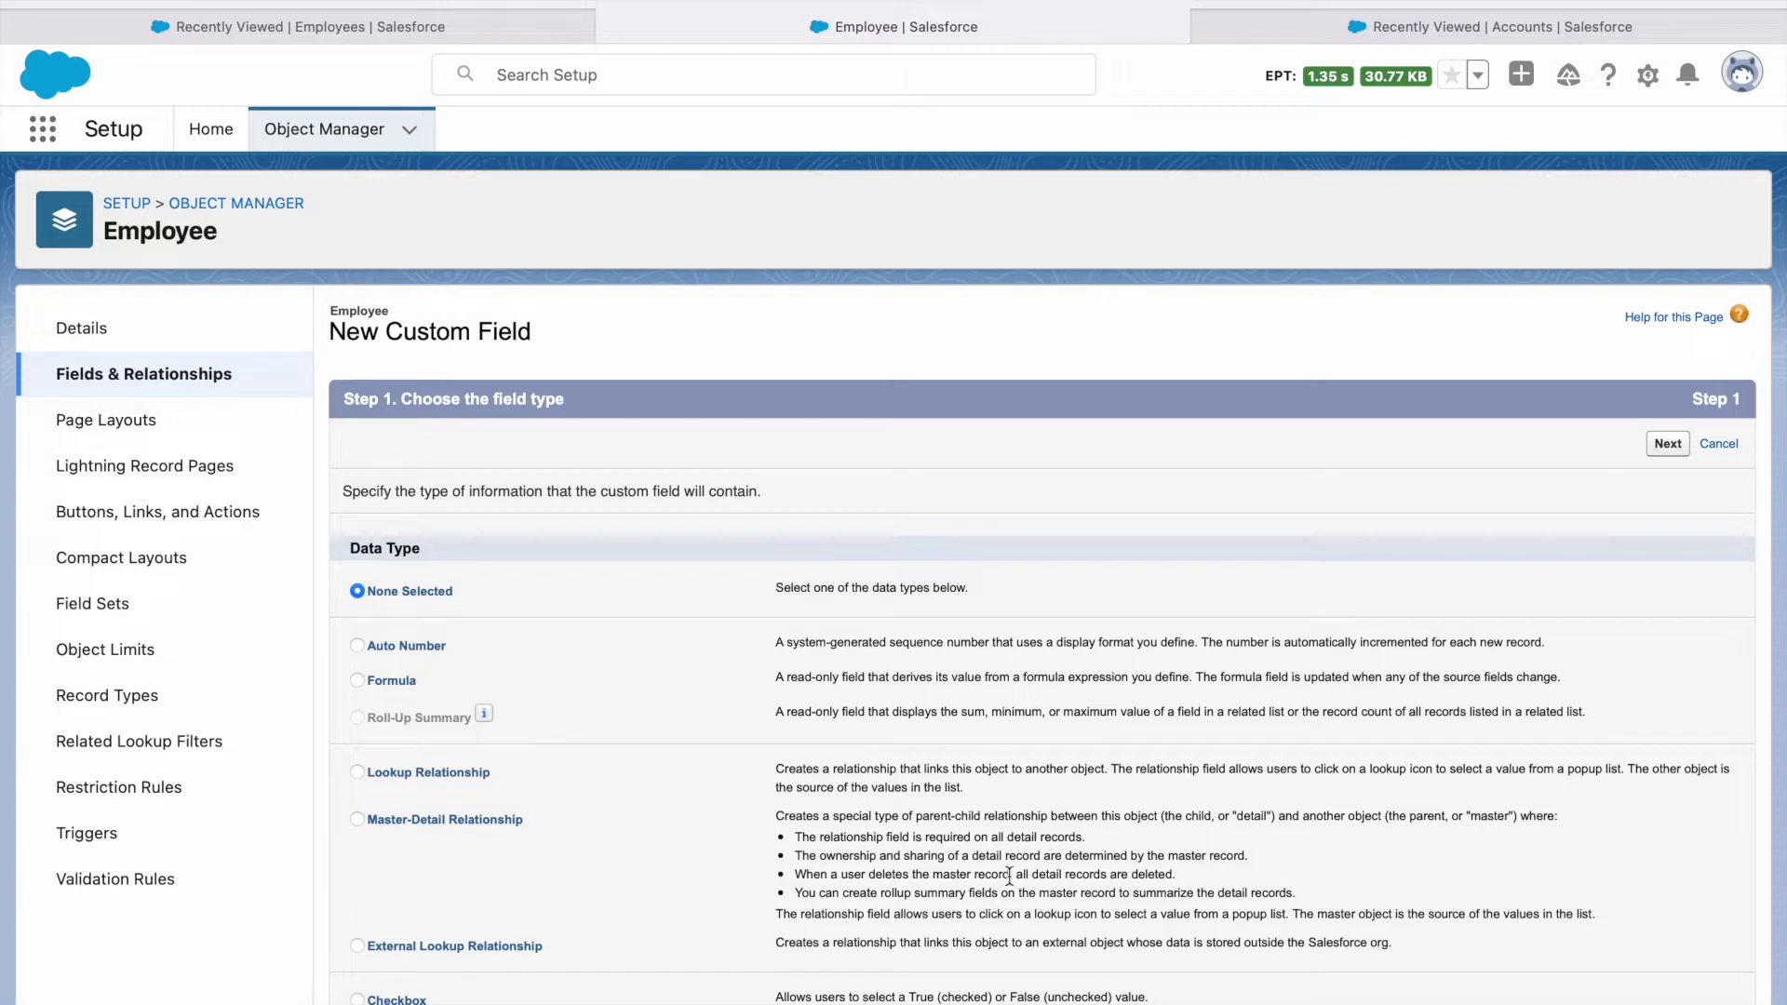
Choose Master-Detail Relationship for the new Employee field and relate it to the Account object.
left_click(357, 820)
left_click(1676, 448)
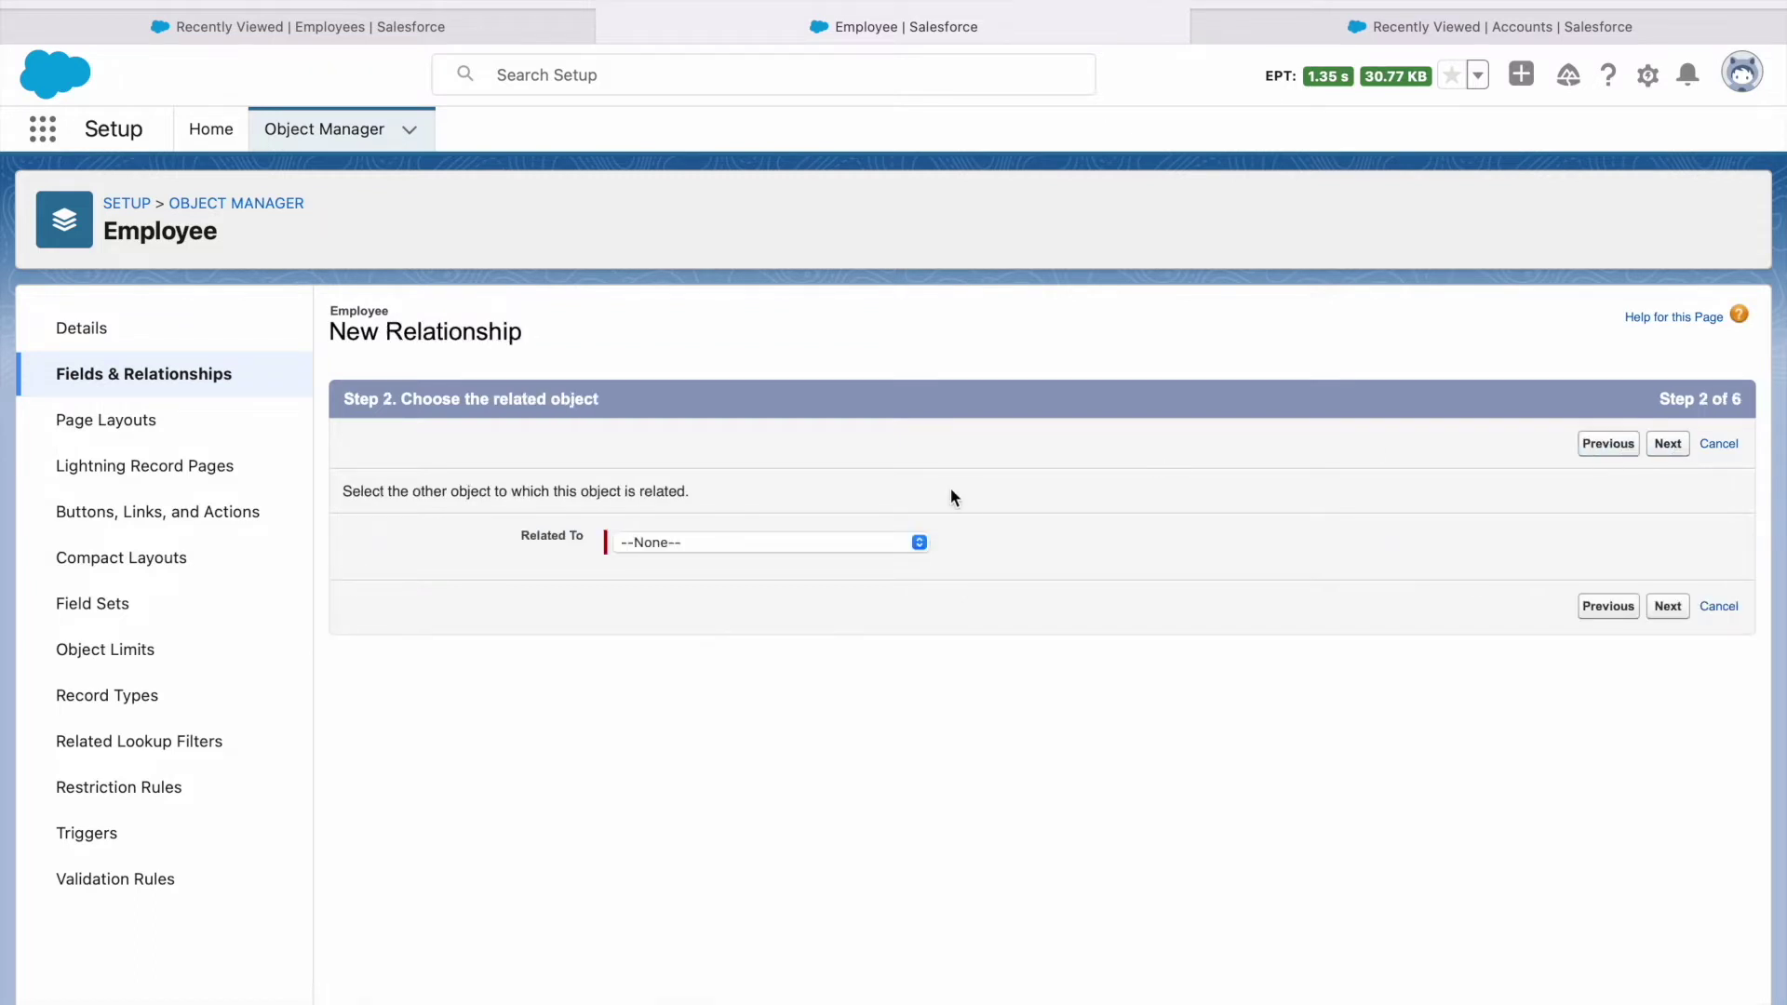
left_click(810, 543)
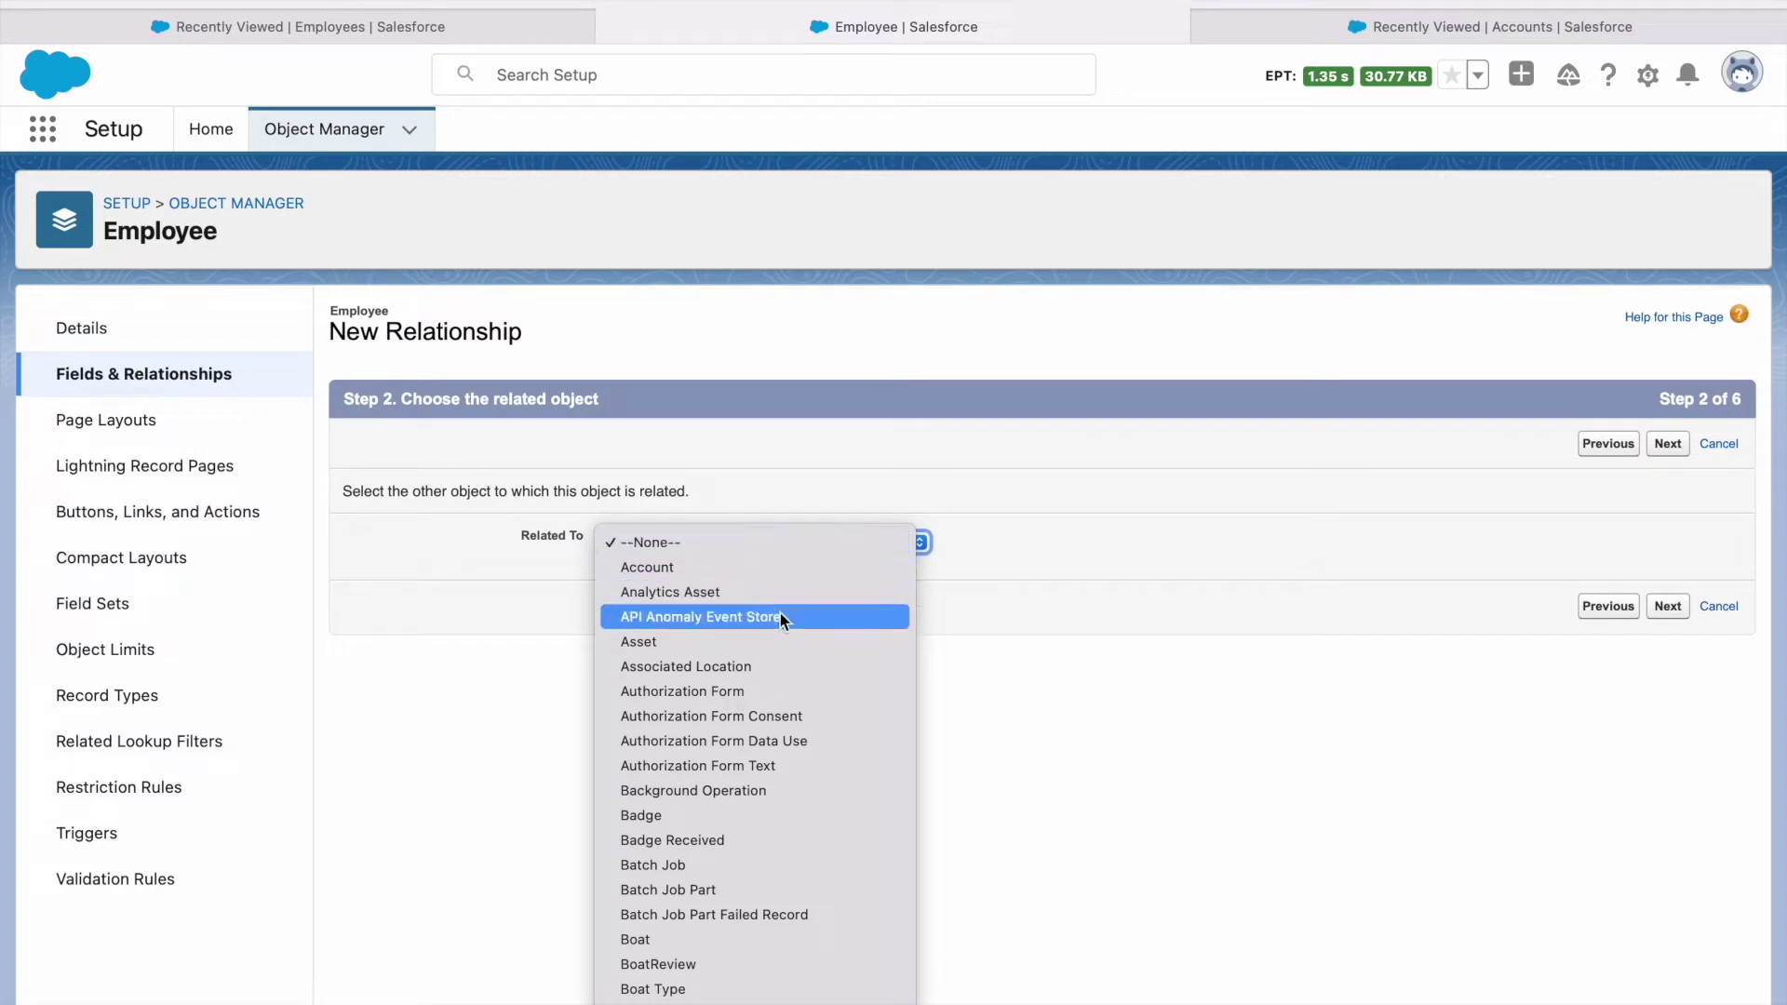
key("Up")
key("Up")
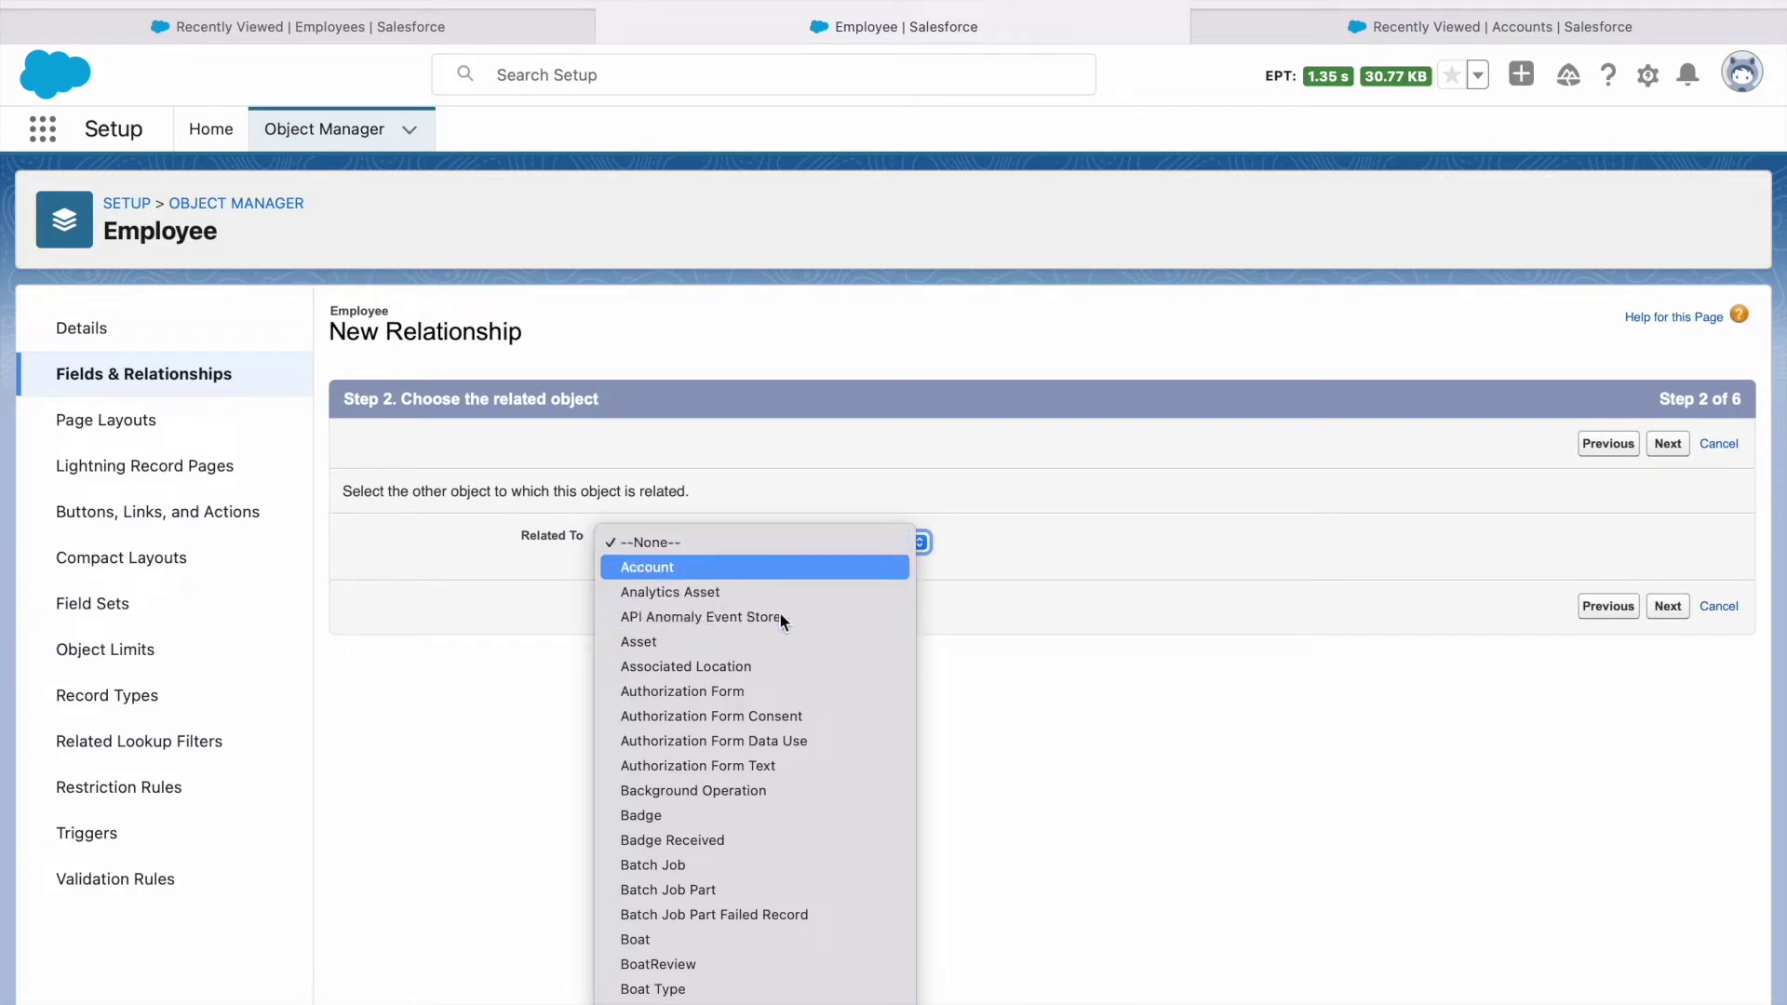
left_click(679, 564)
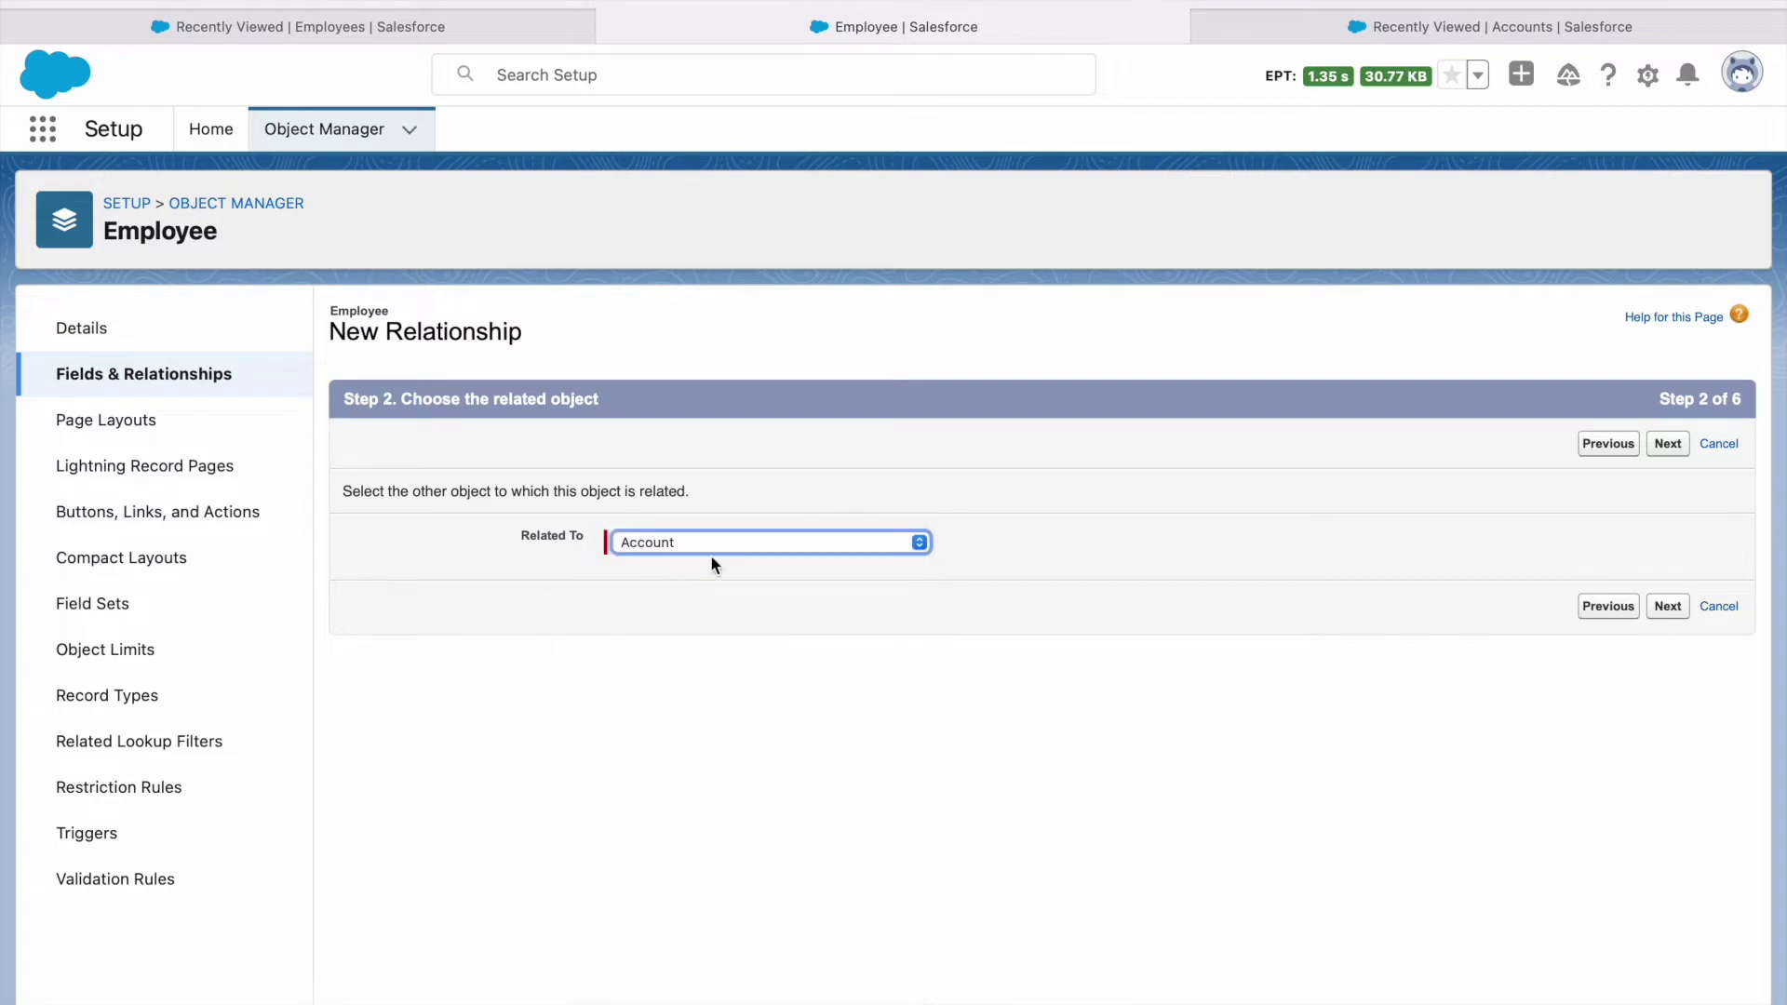
left_click(1683, 615)
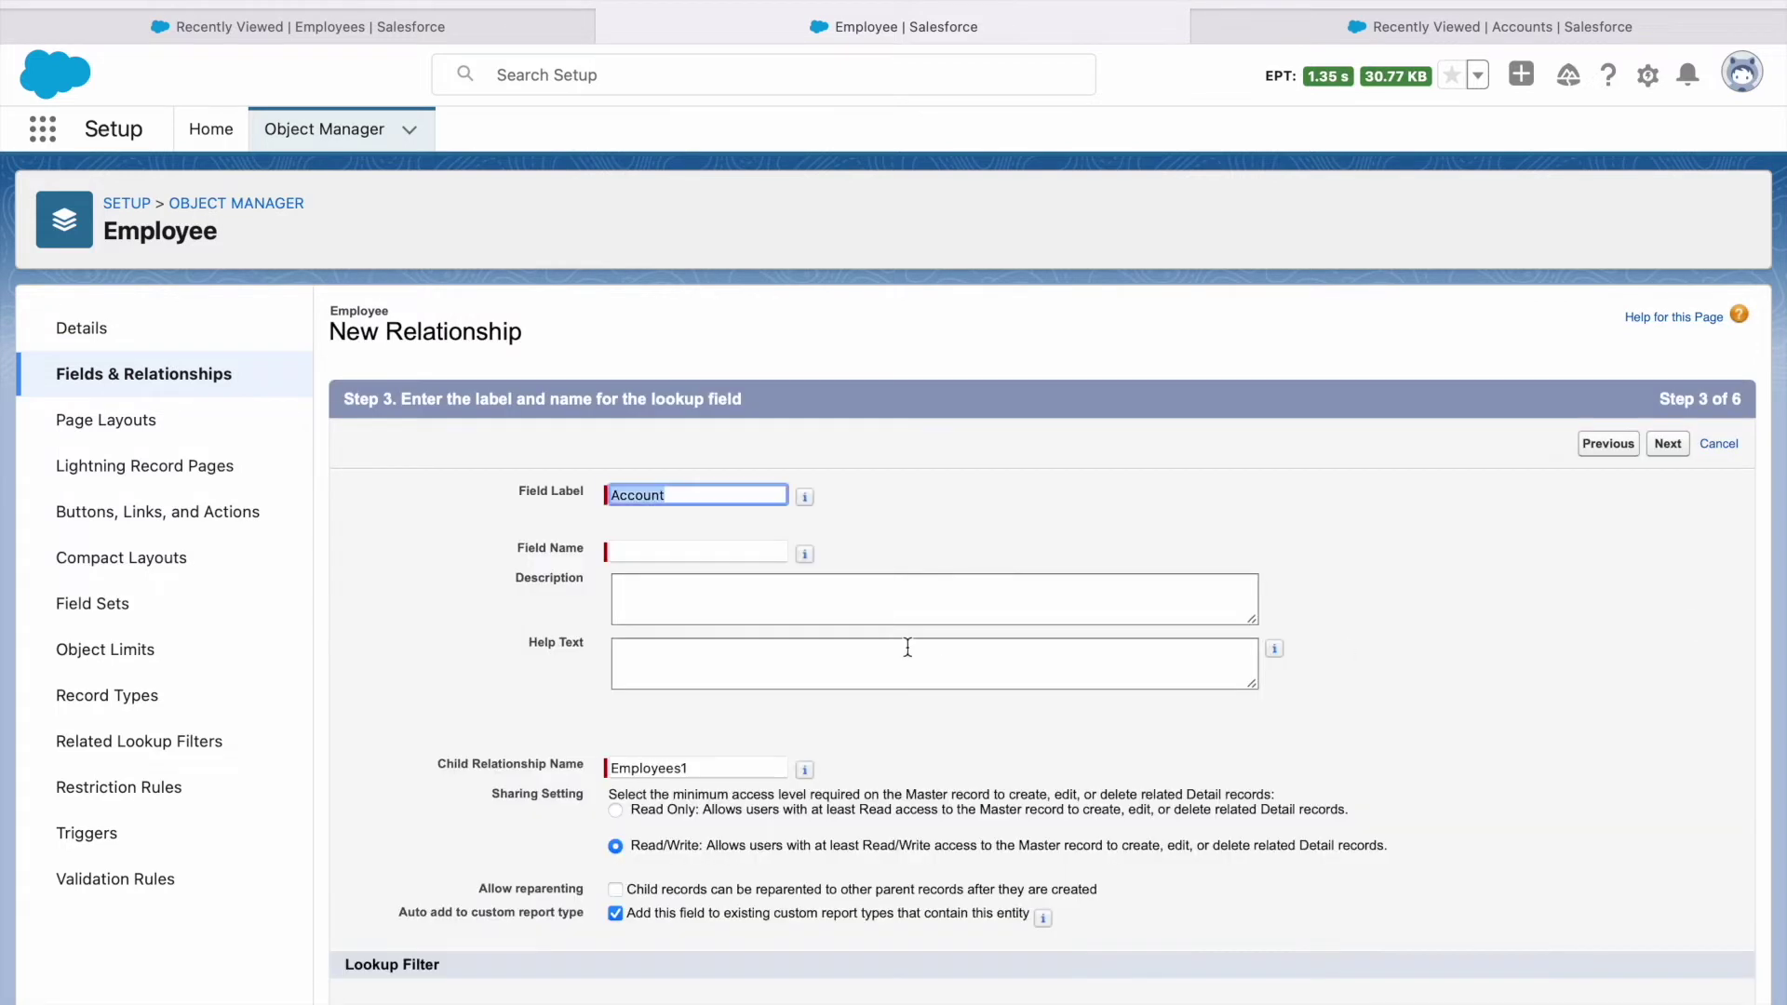
Keep Account as the relationship field's label and name, accept the default security and layouts, and save it.
left_click(897, 545)
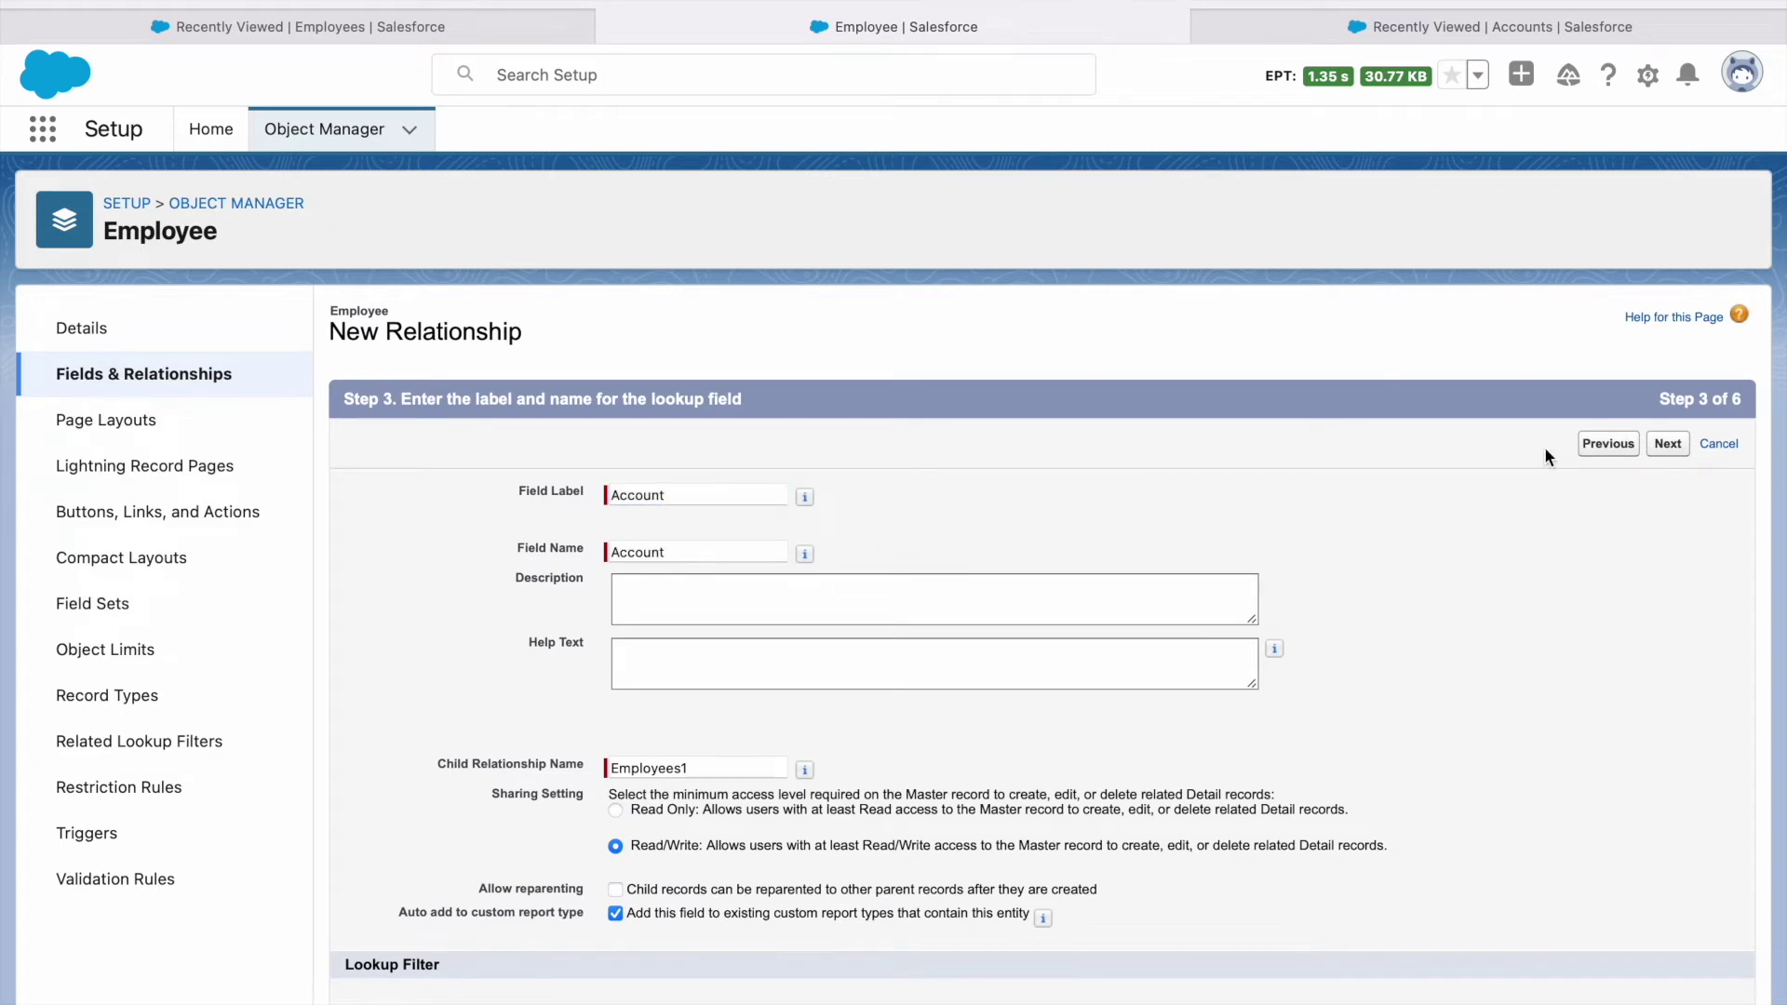
left_click(1672, 458)
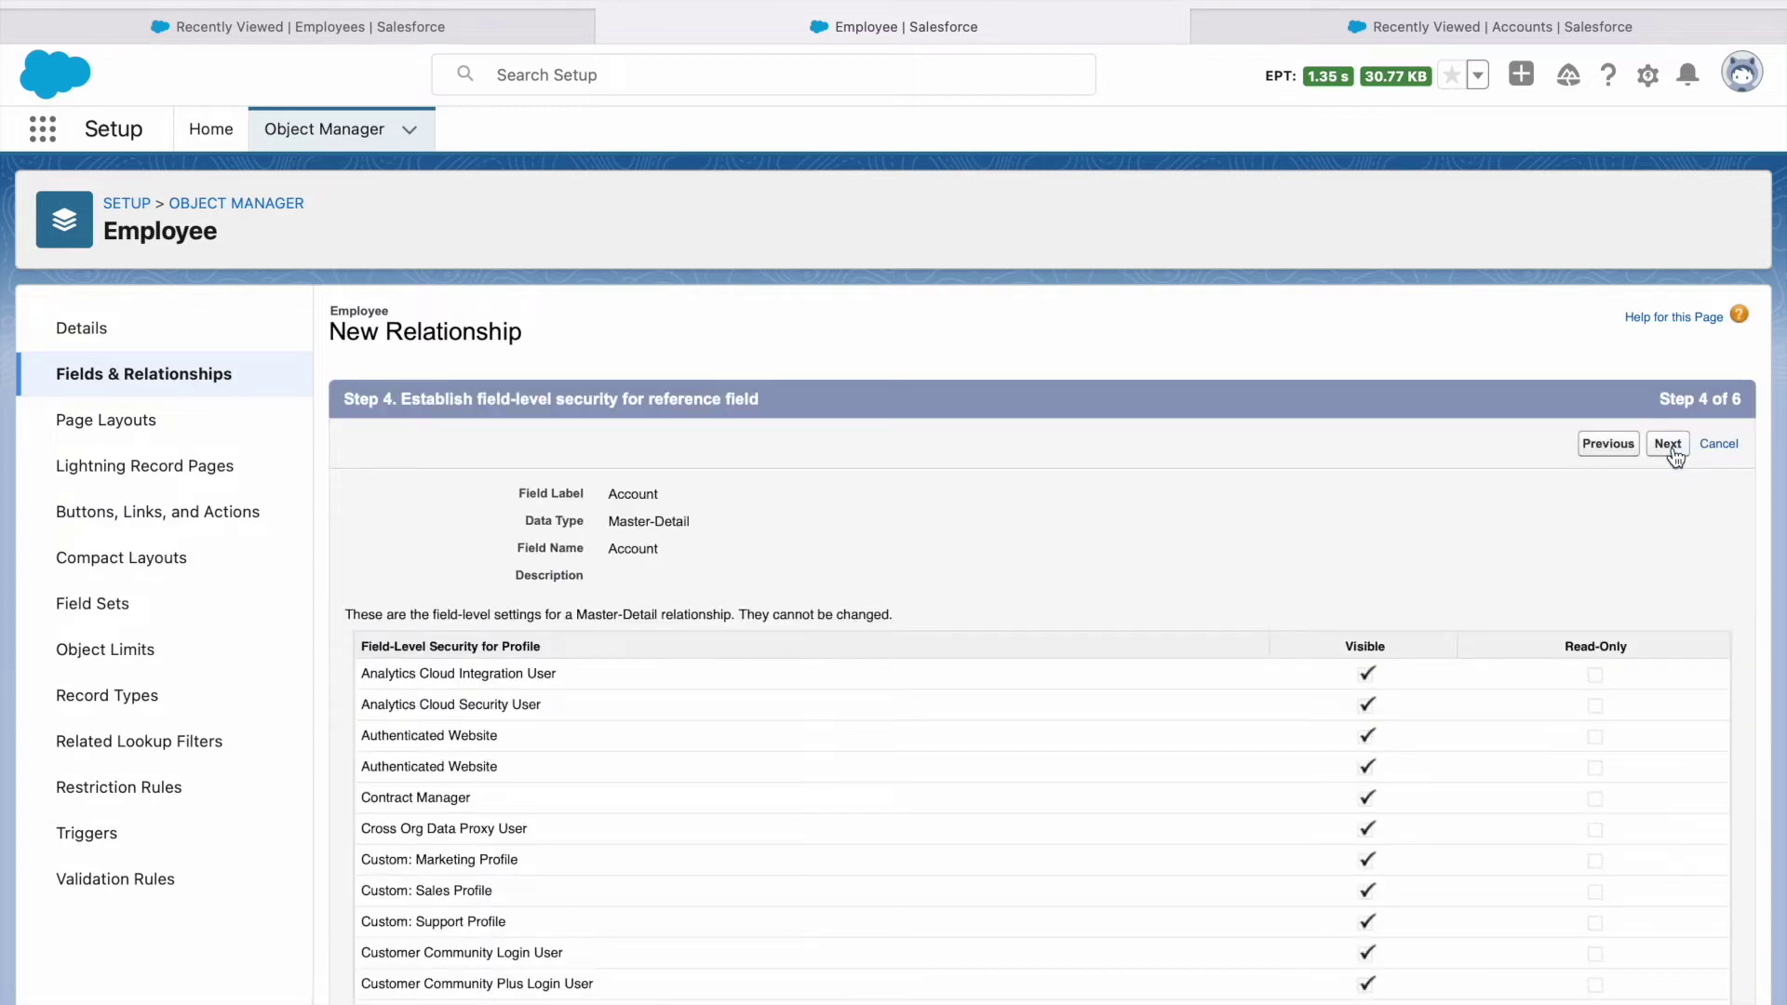
left_click(1675, 456)
left_click(1667, 444)
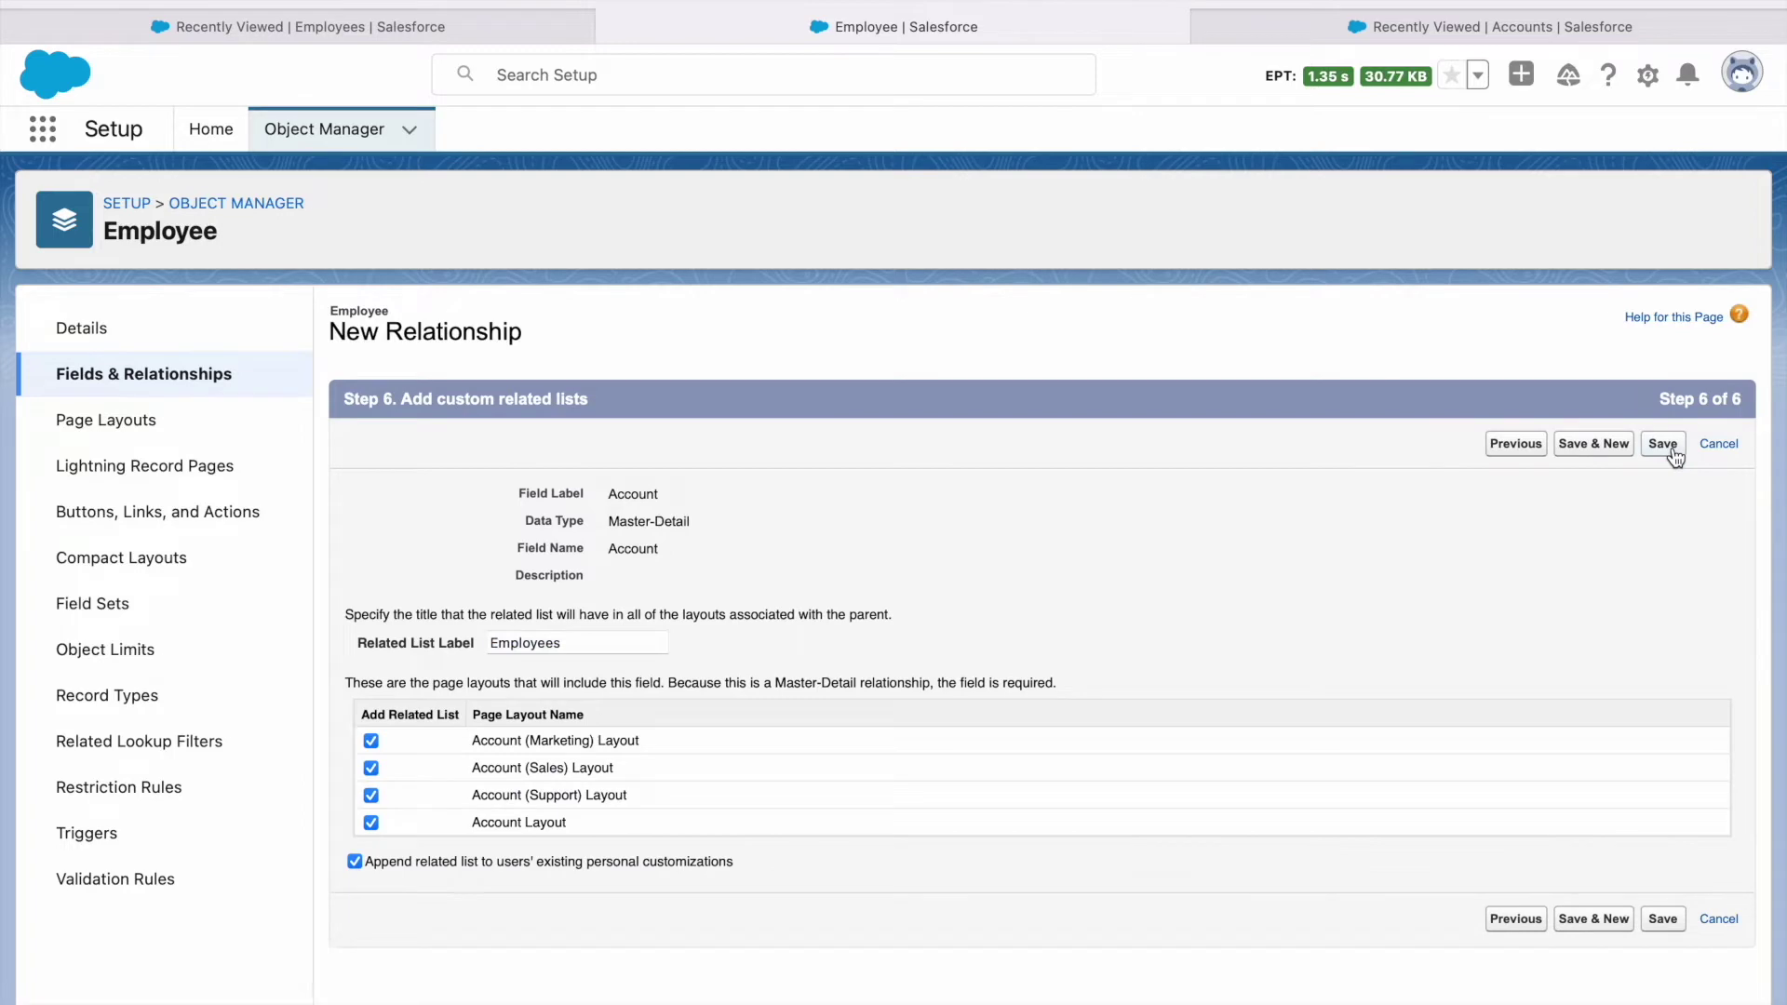
left_click(1672, 453)
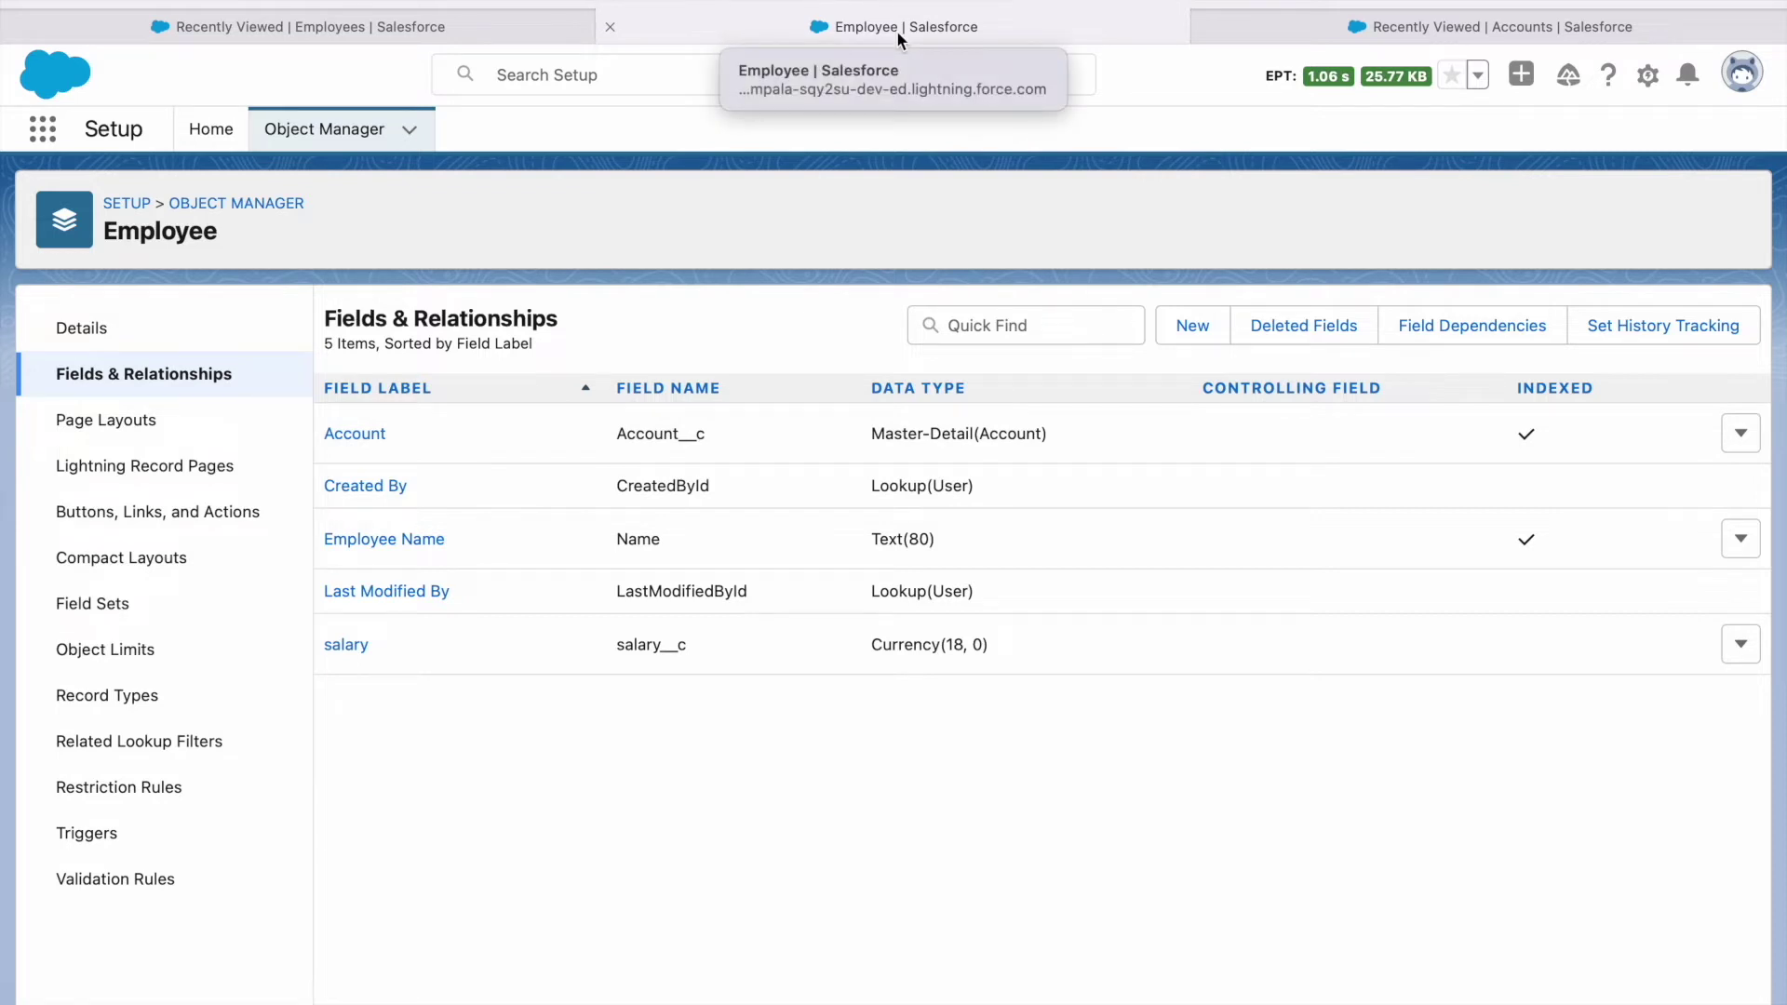
Start a new Employee record with the name 123 and a salary of 30000.
left_click(370, 20)
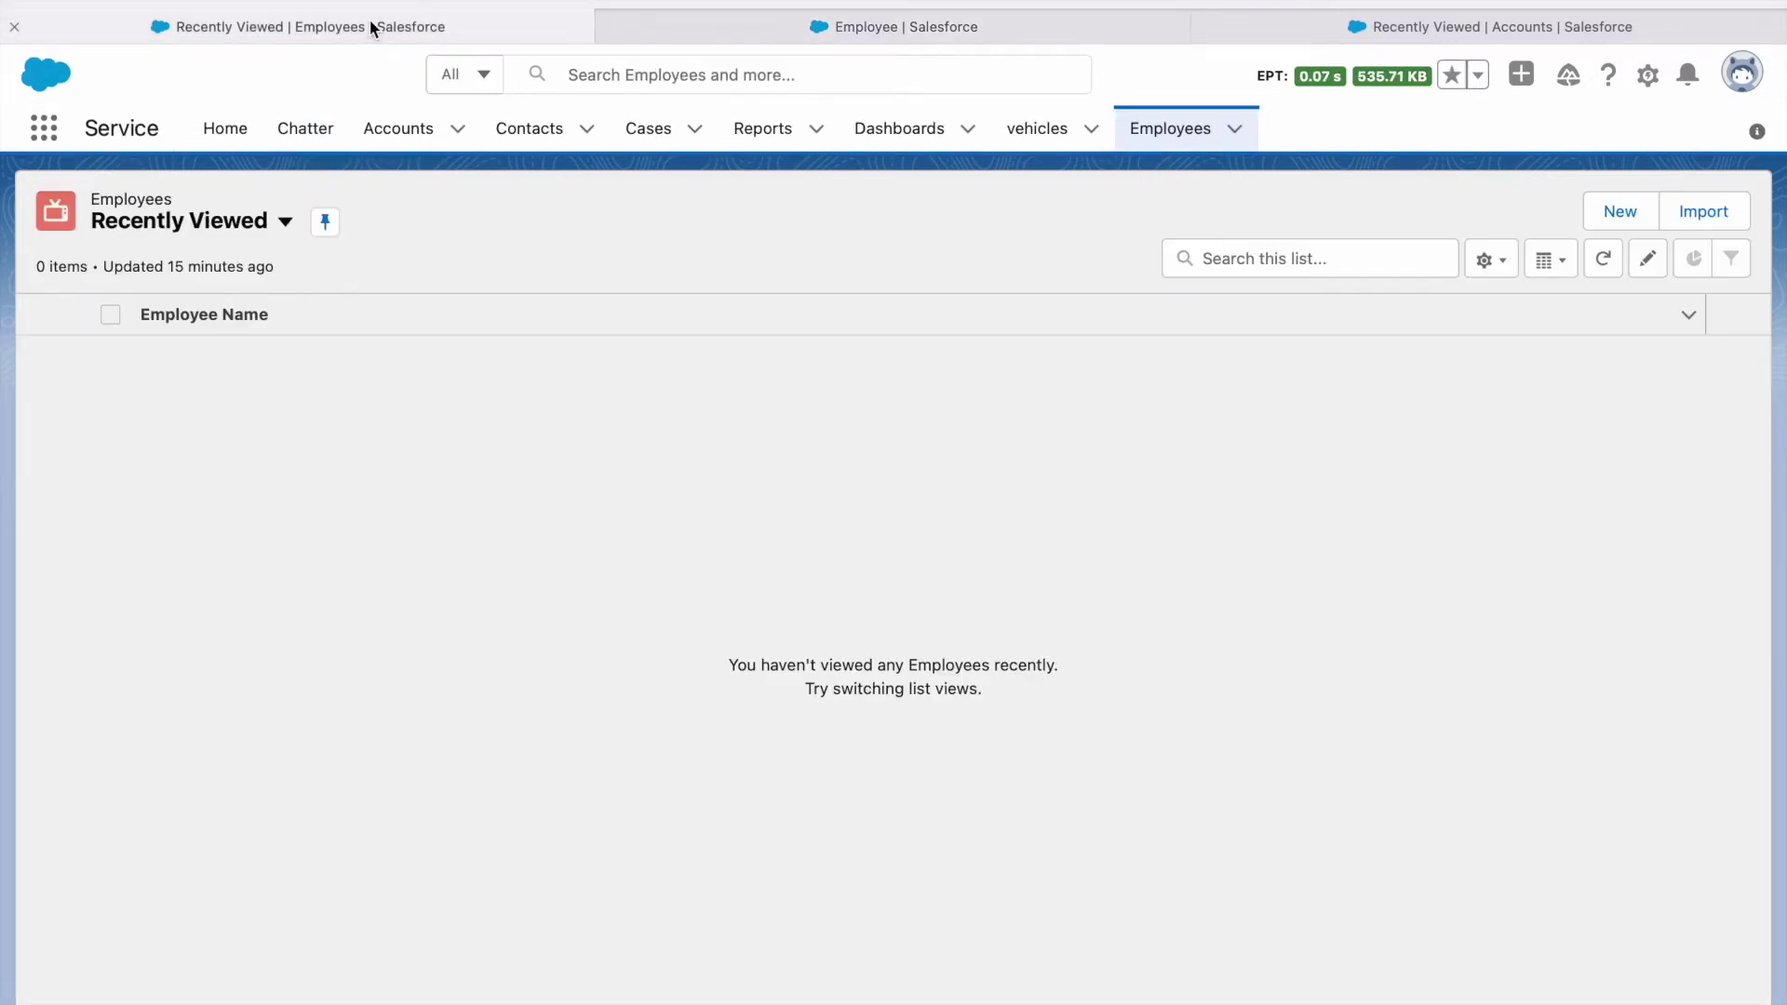
left_click(1156, 131)
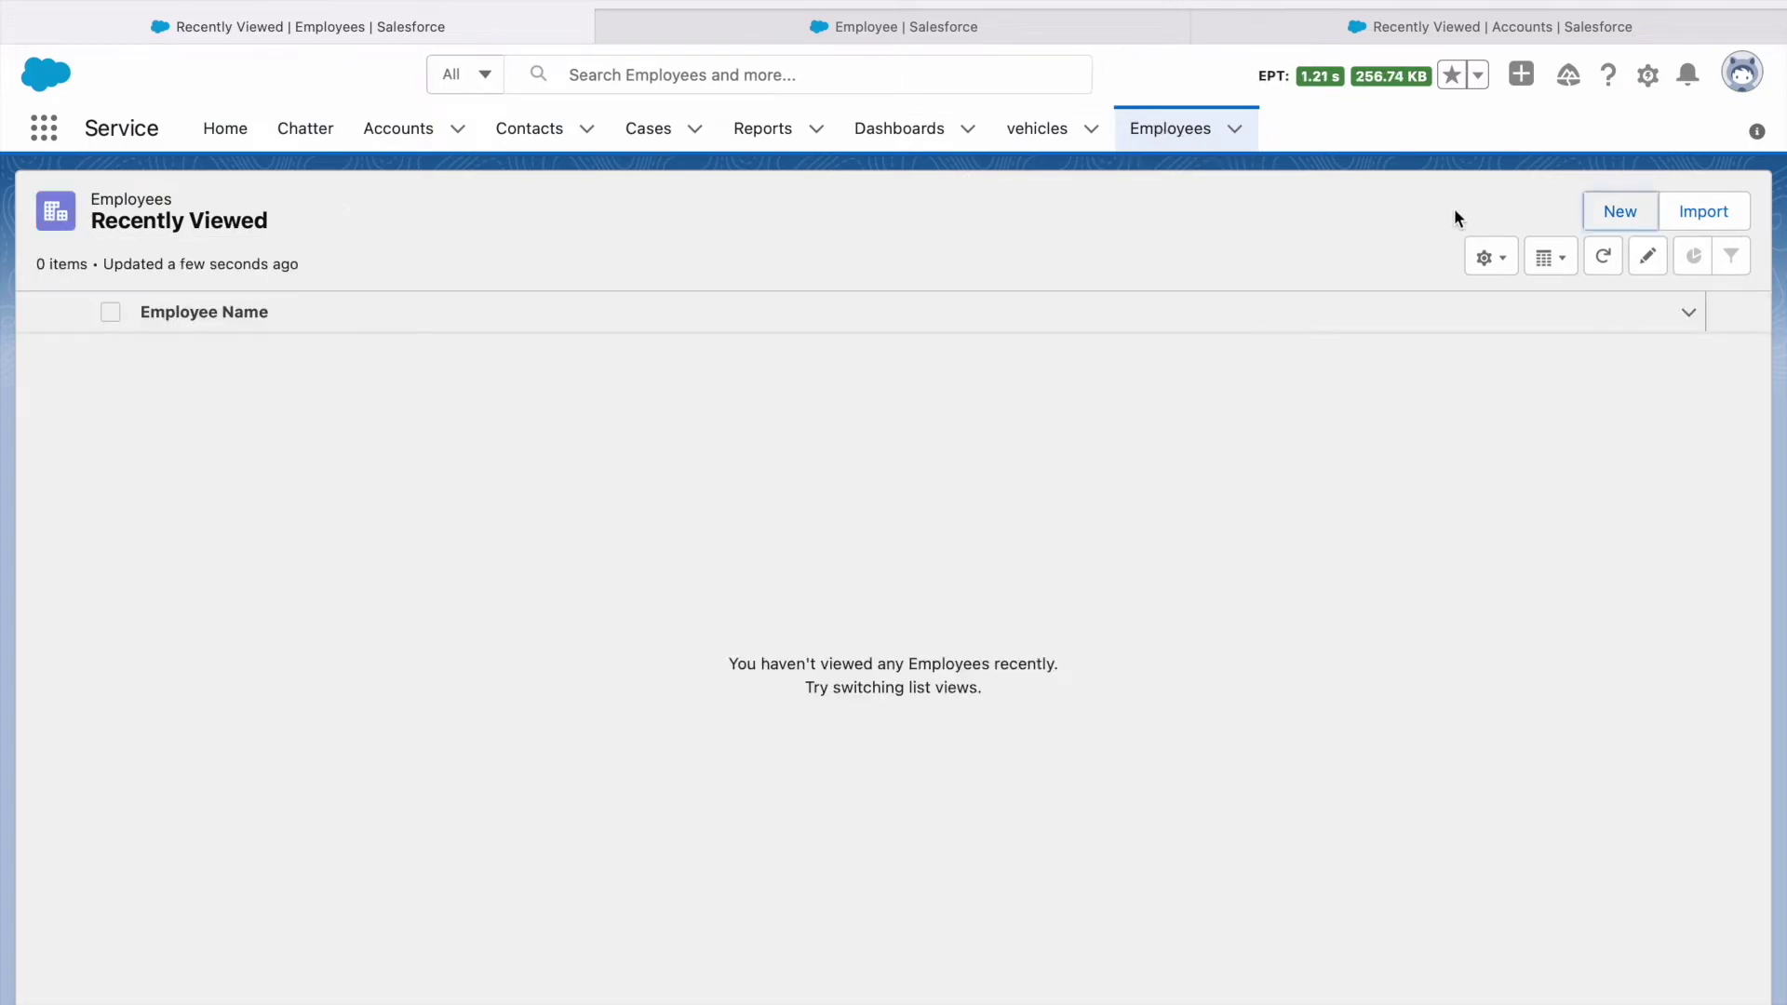
left_click(1624, 214)
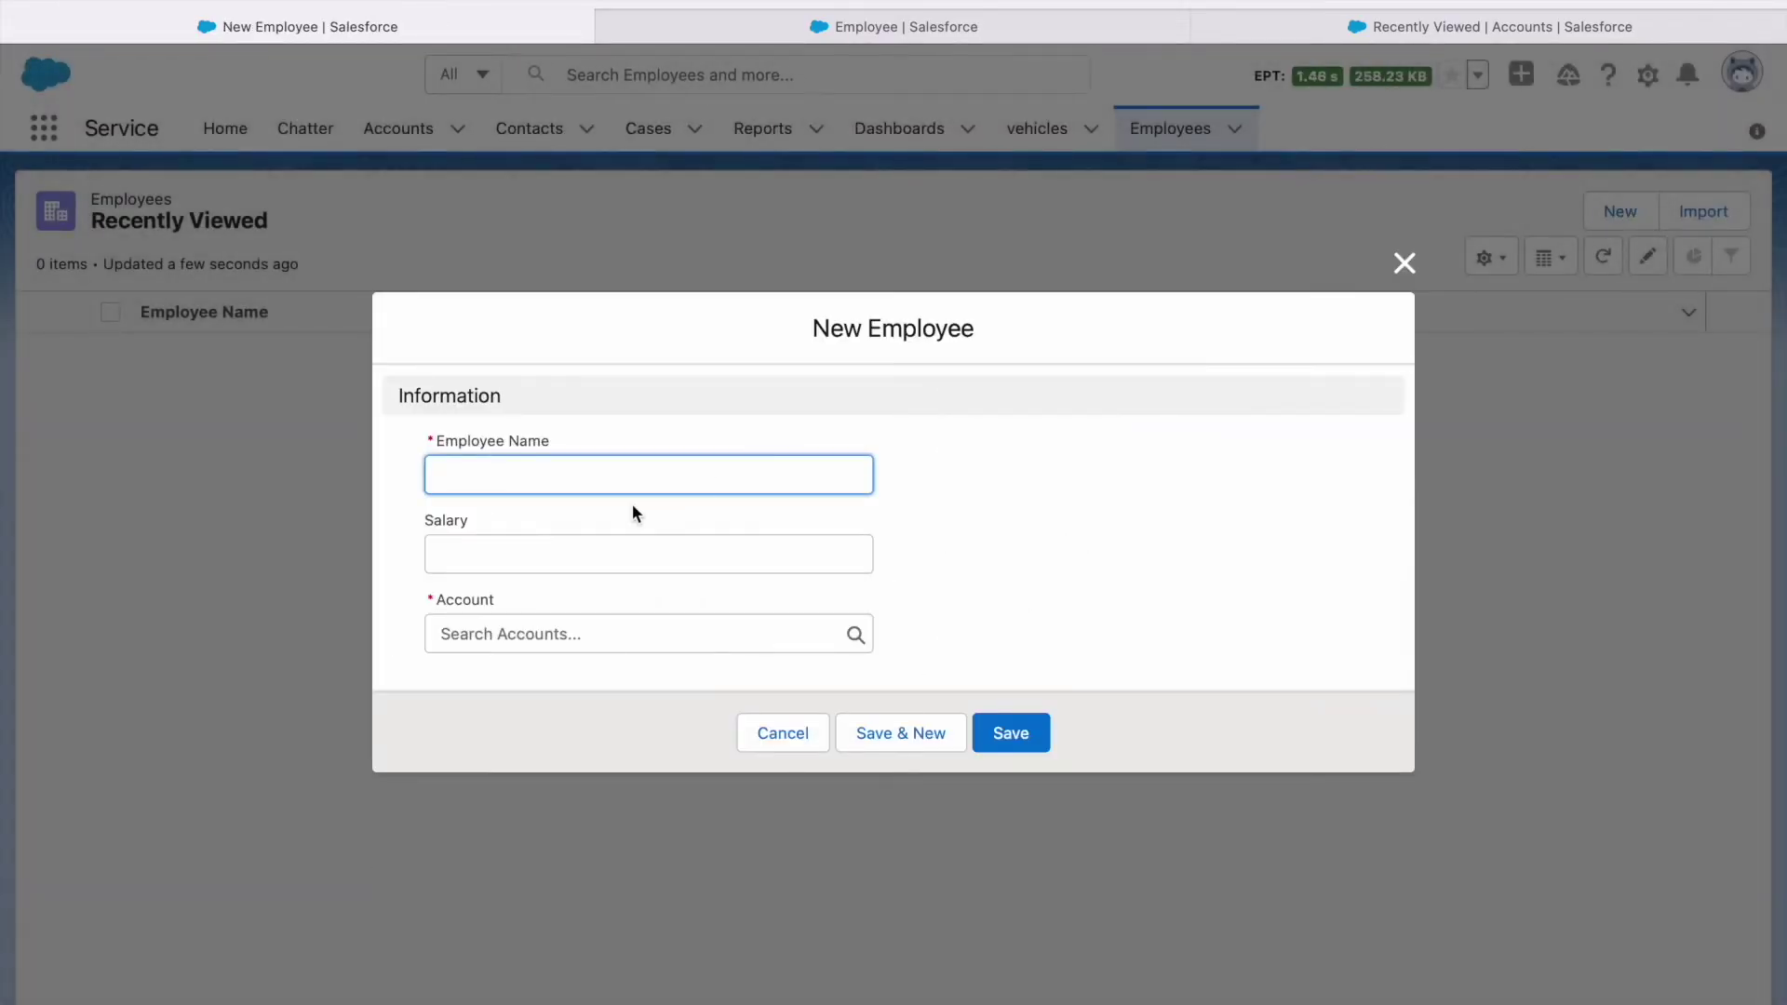
type("123")
left_click(499, 548)
type("30000")
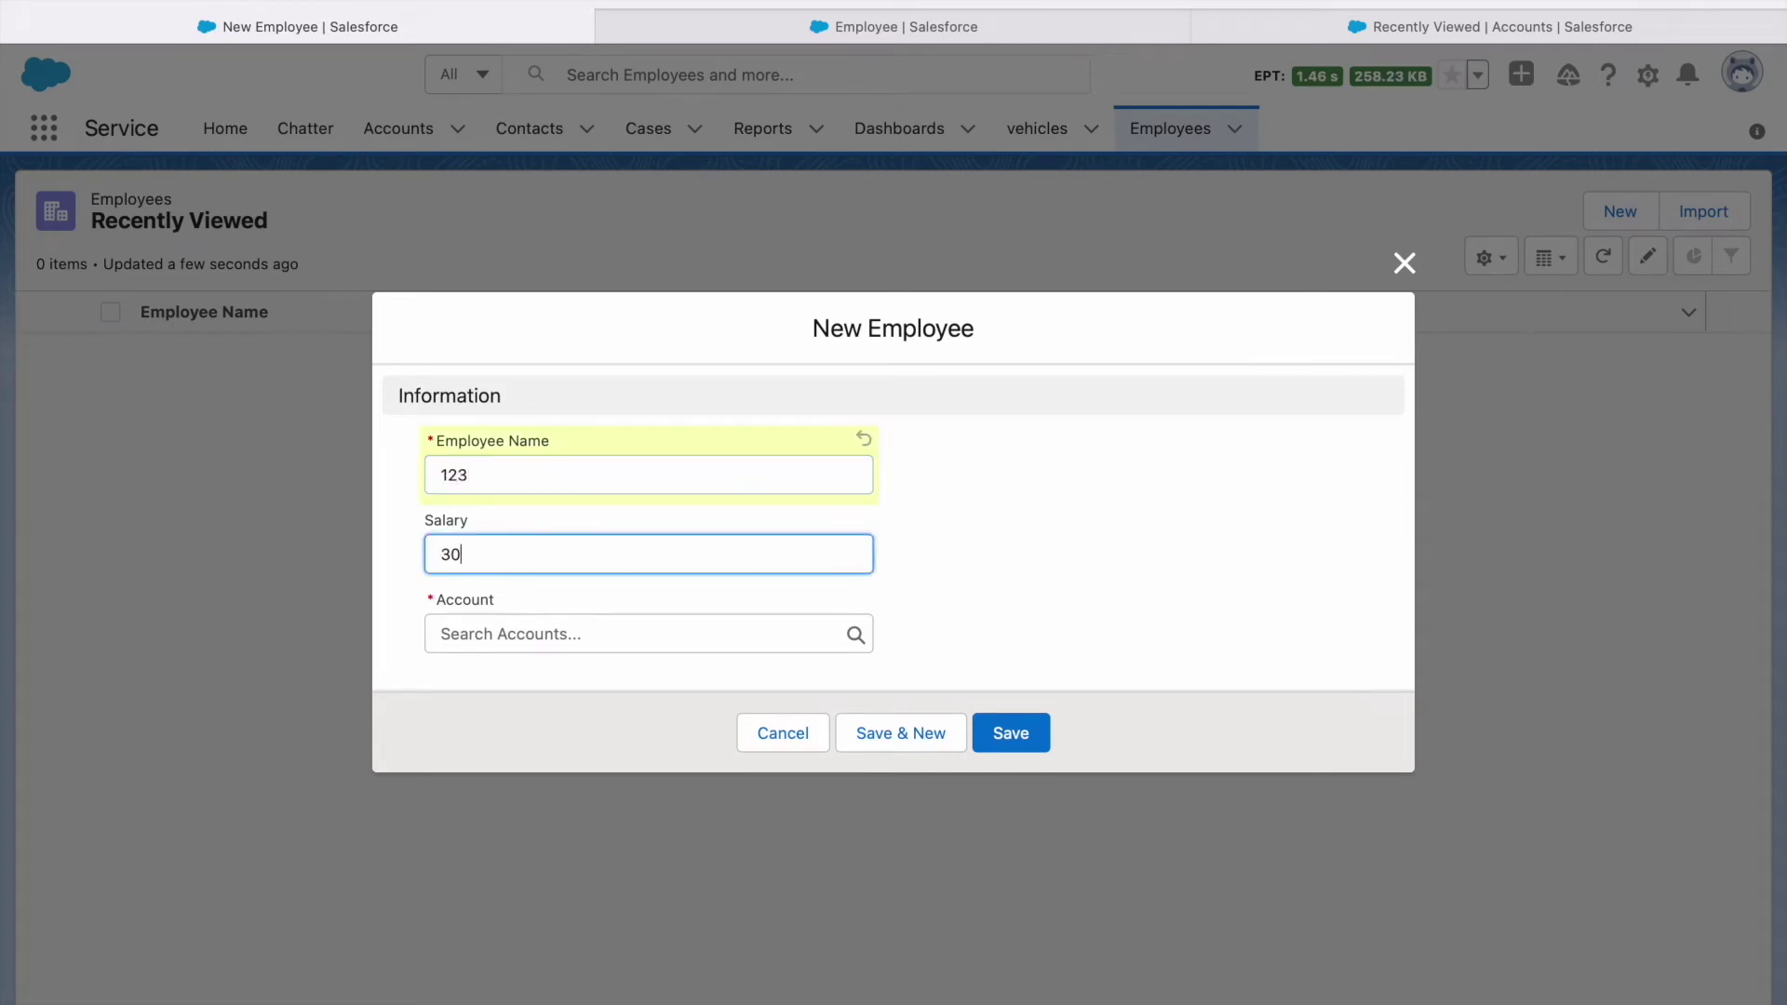
left_click(992, 572)
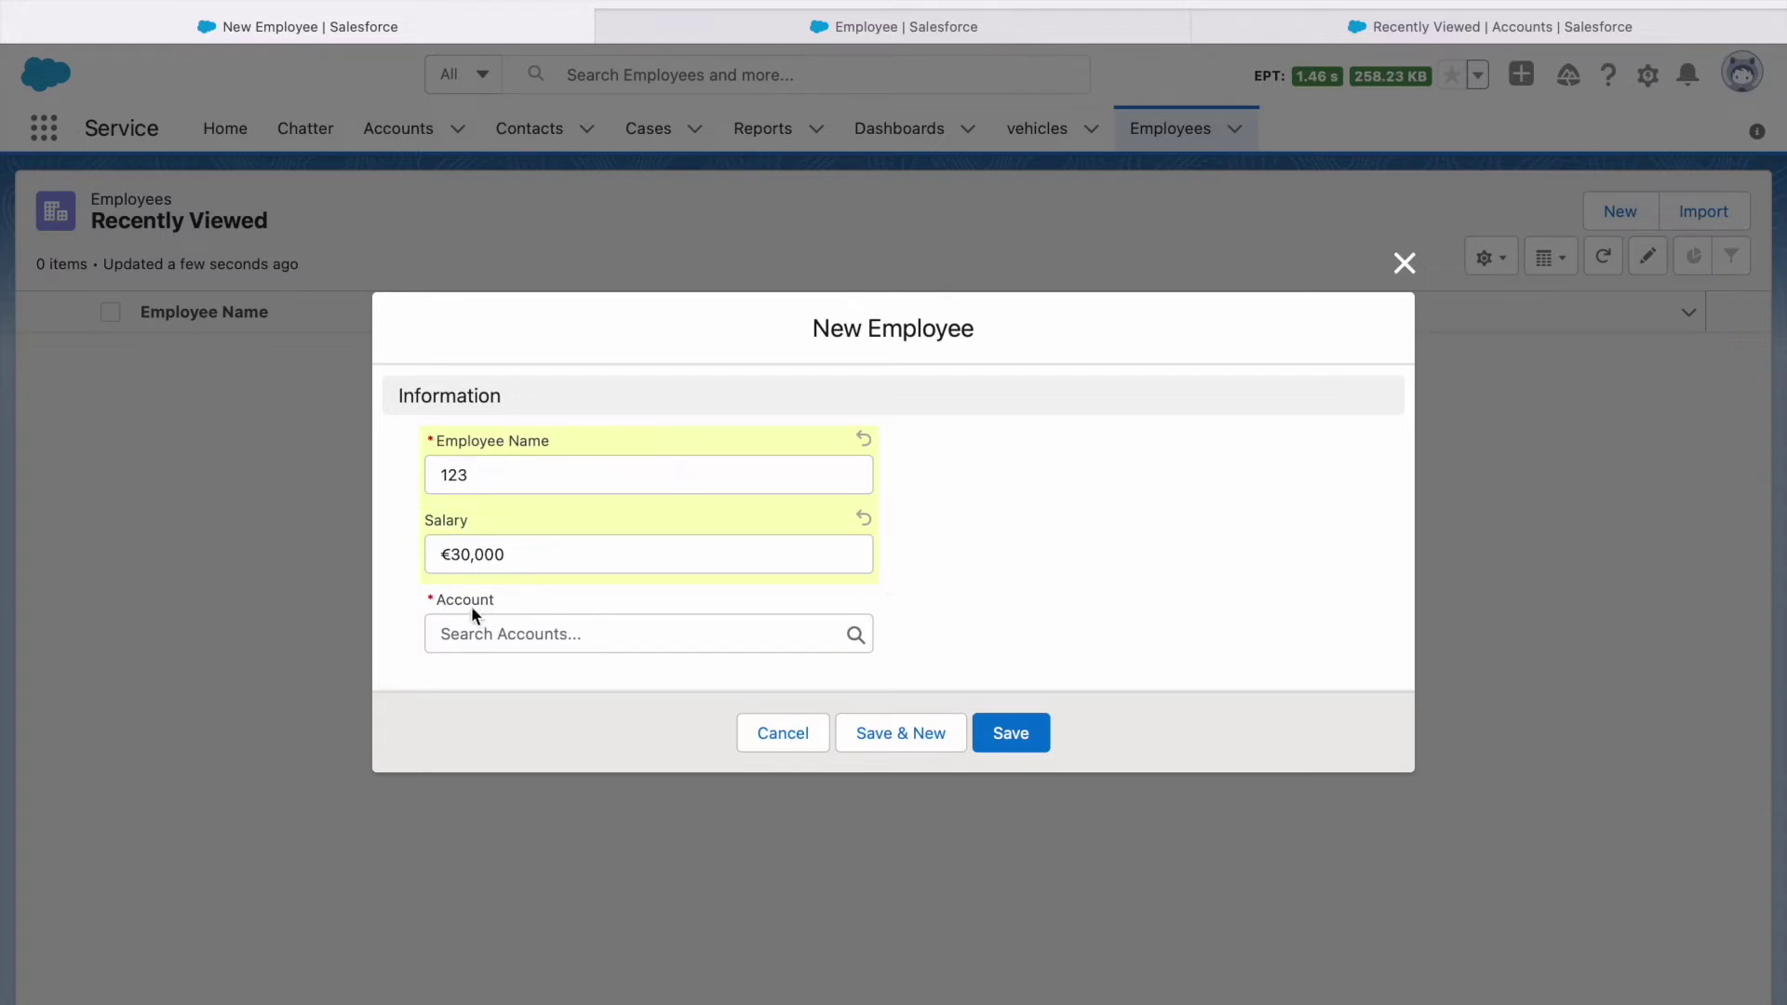
Try to save the new employee record without an account.
left_click(1020, 735)
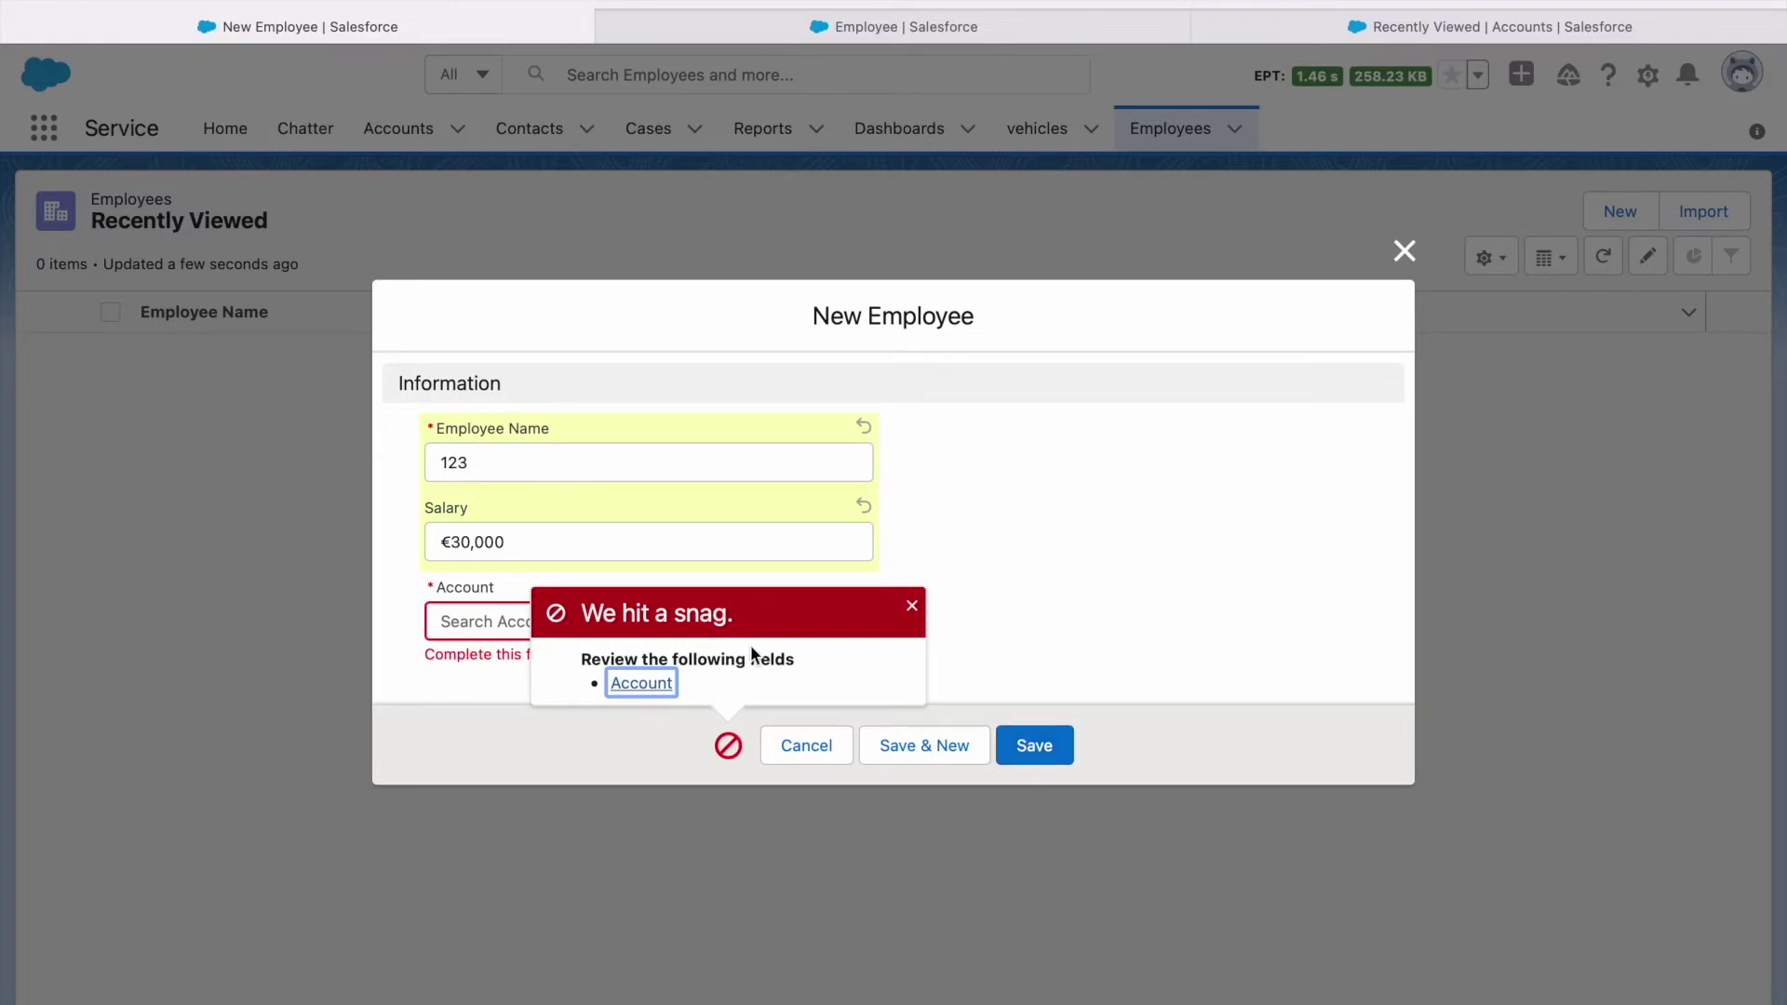
left_click(911, 606)
Create a new account from the employee's Account field, entering only its account name, and save the employee record.
left_click(626, 630)
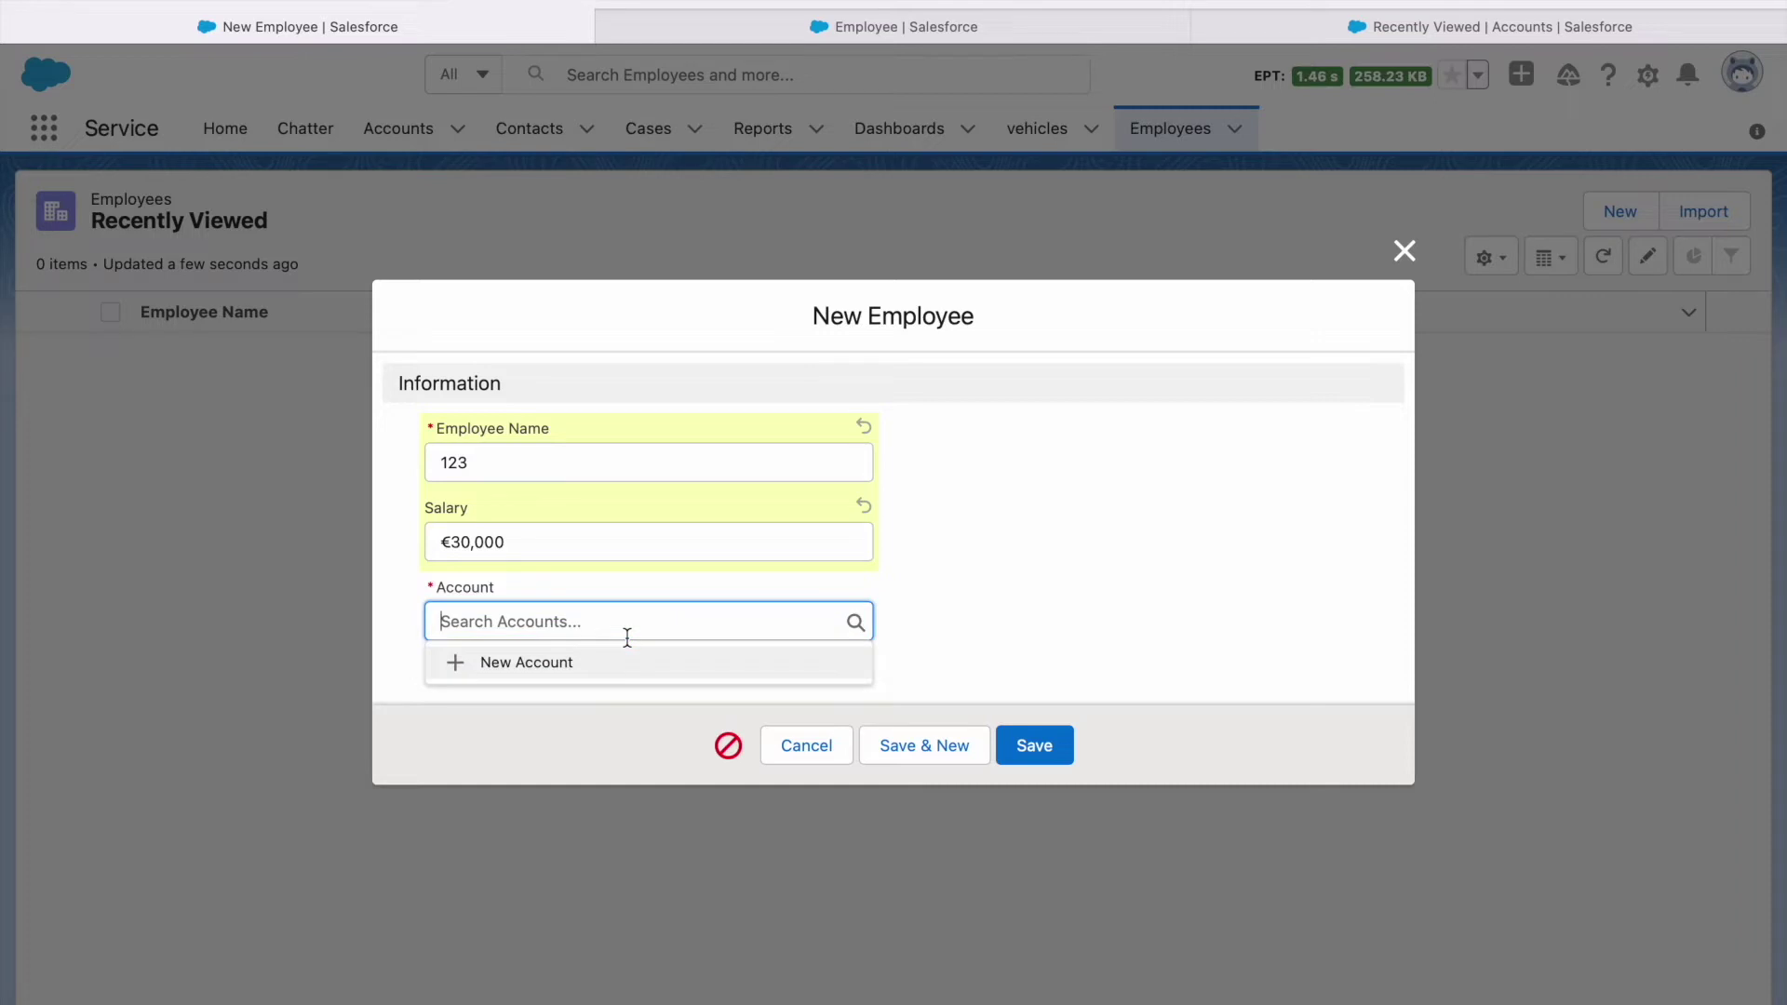
left_click(596, 666)
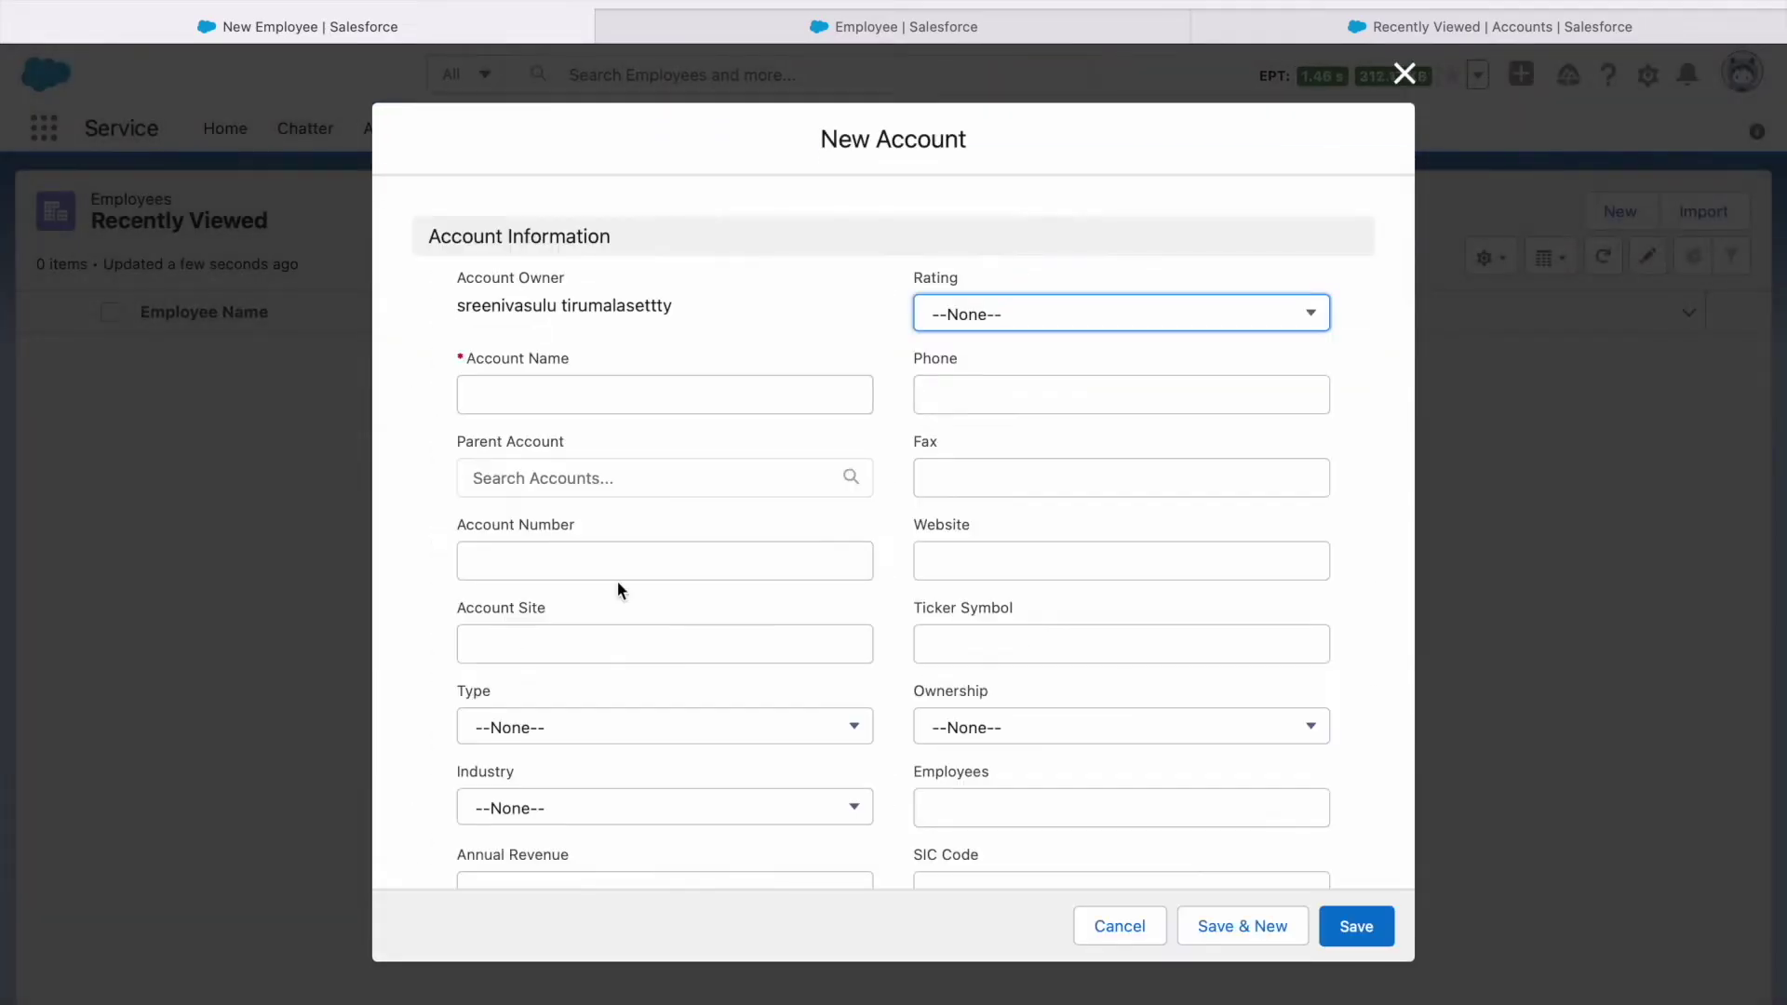
left_click(518, 387)
type("srinivas")
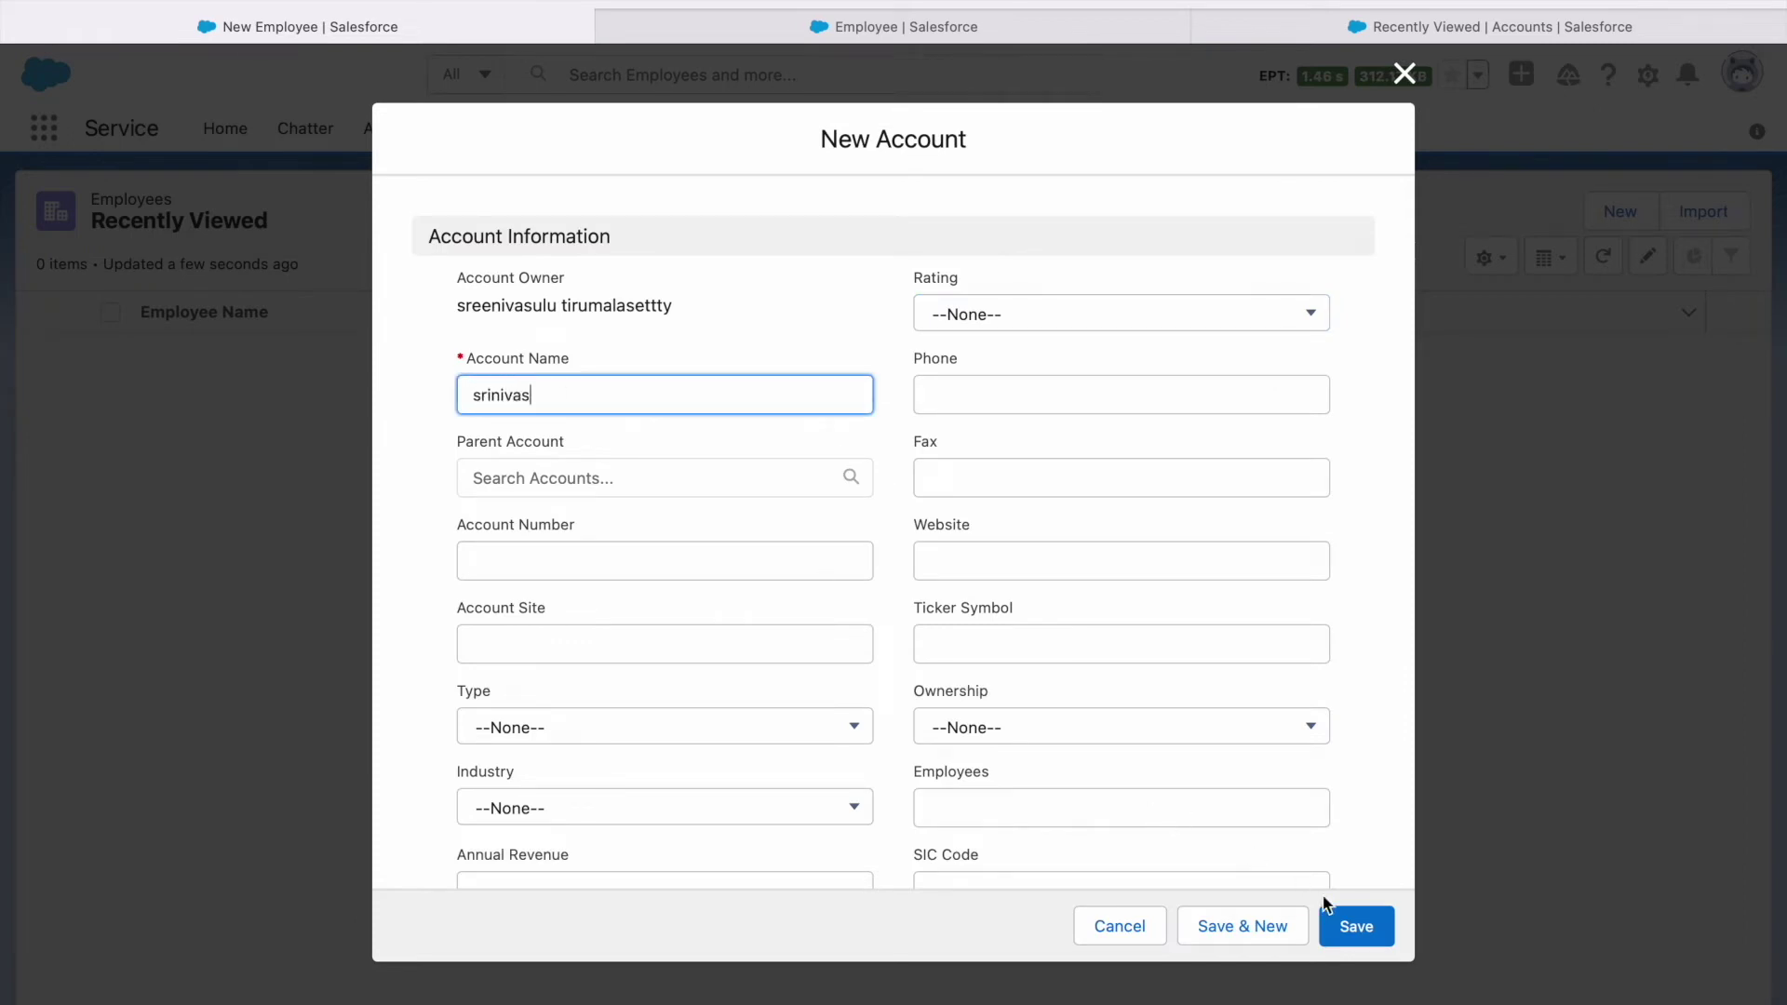
left_click(1359, 932)
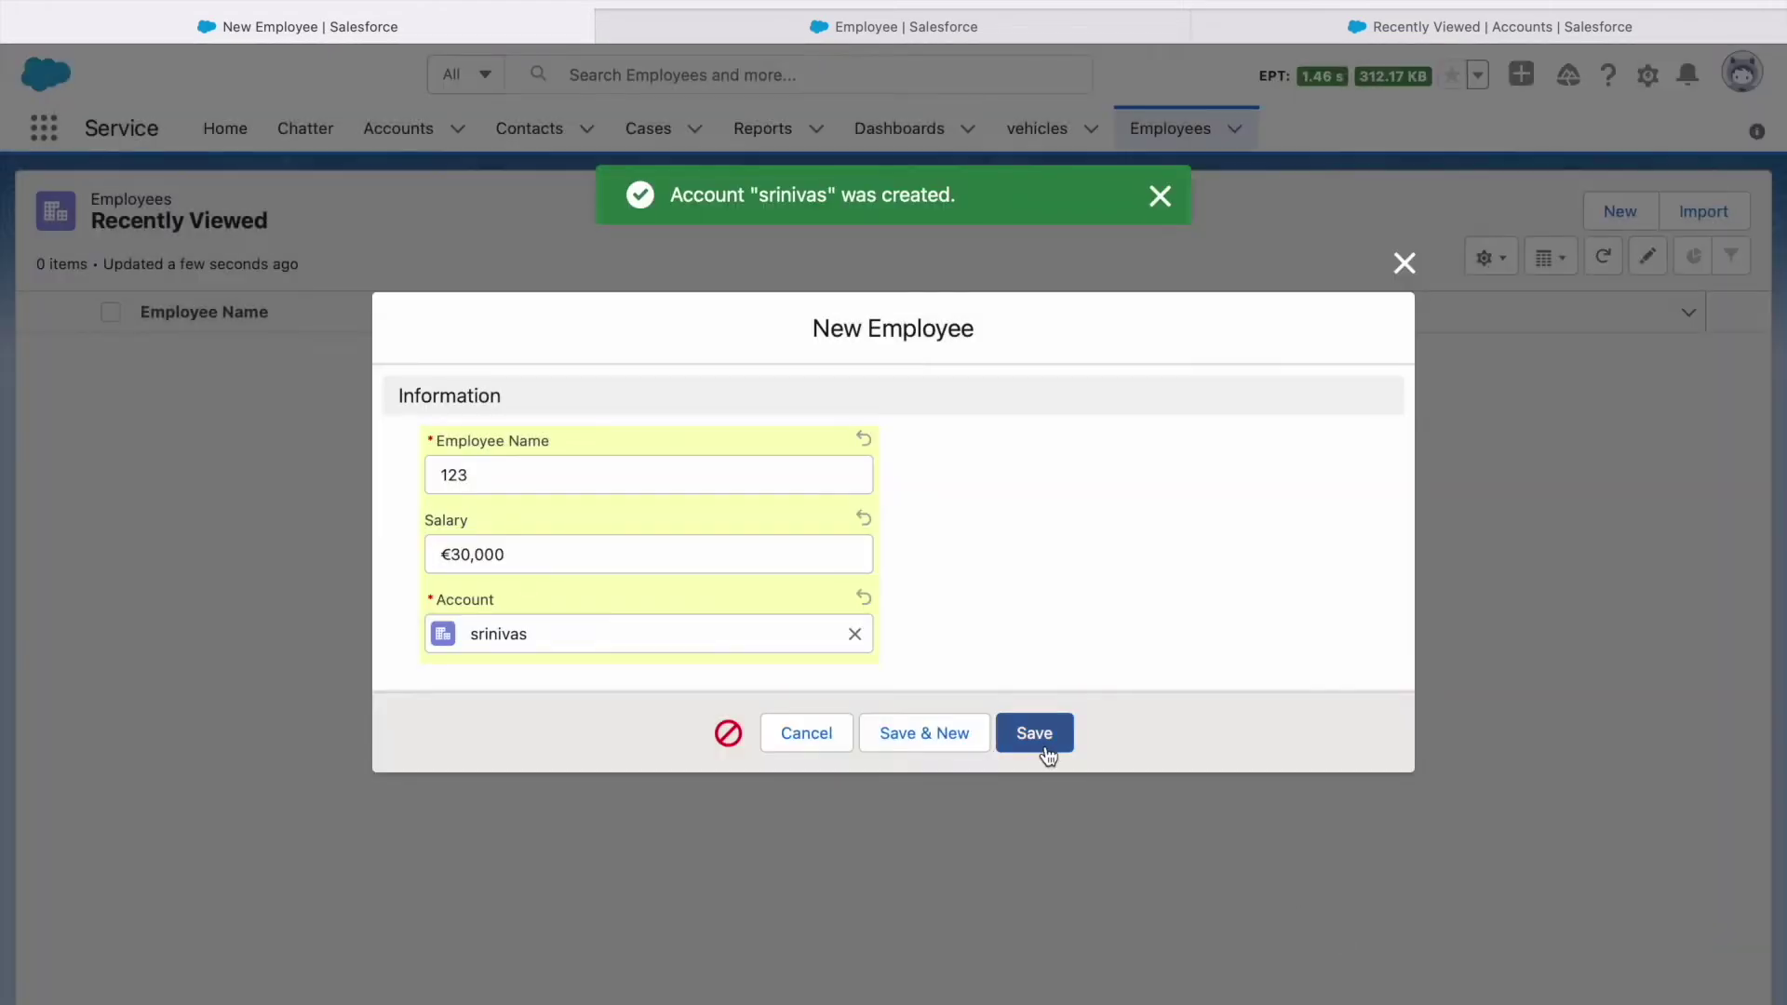
left_click(1046, 742)
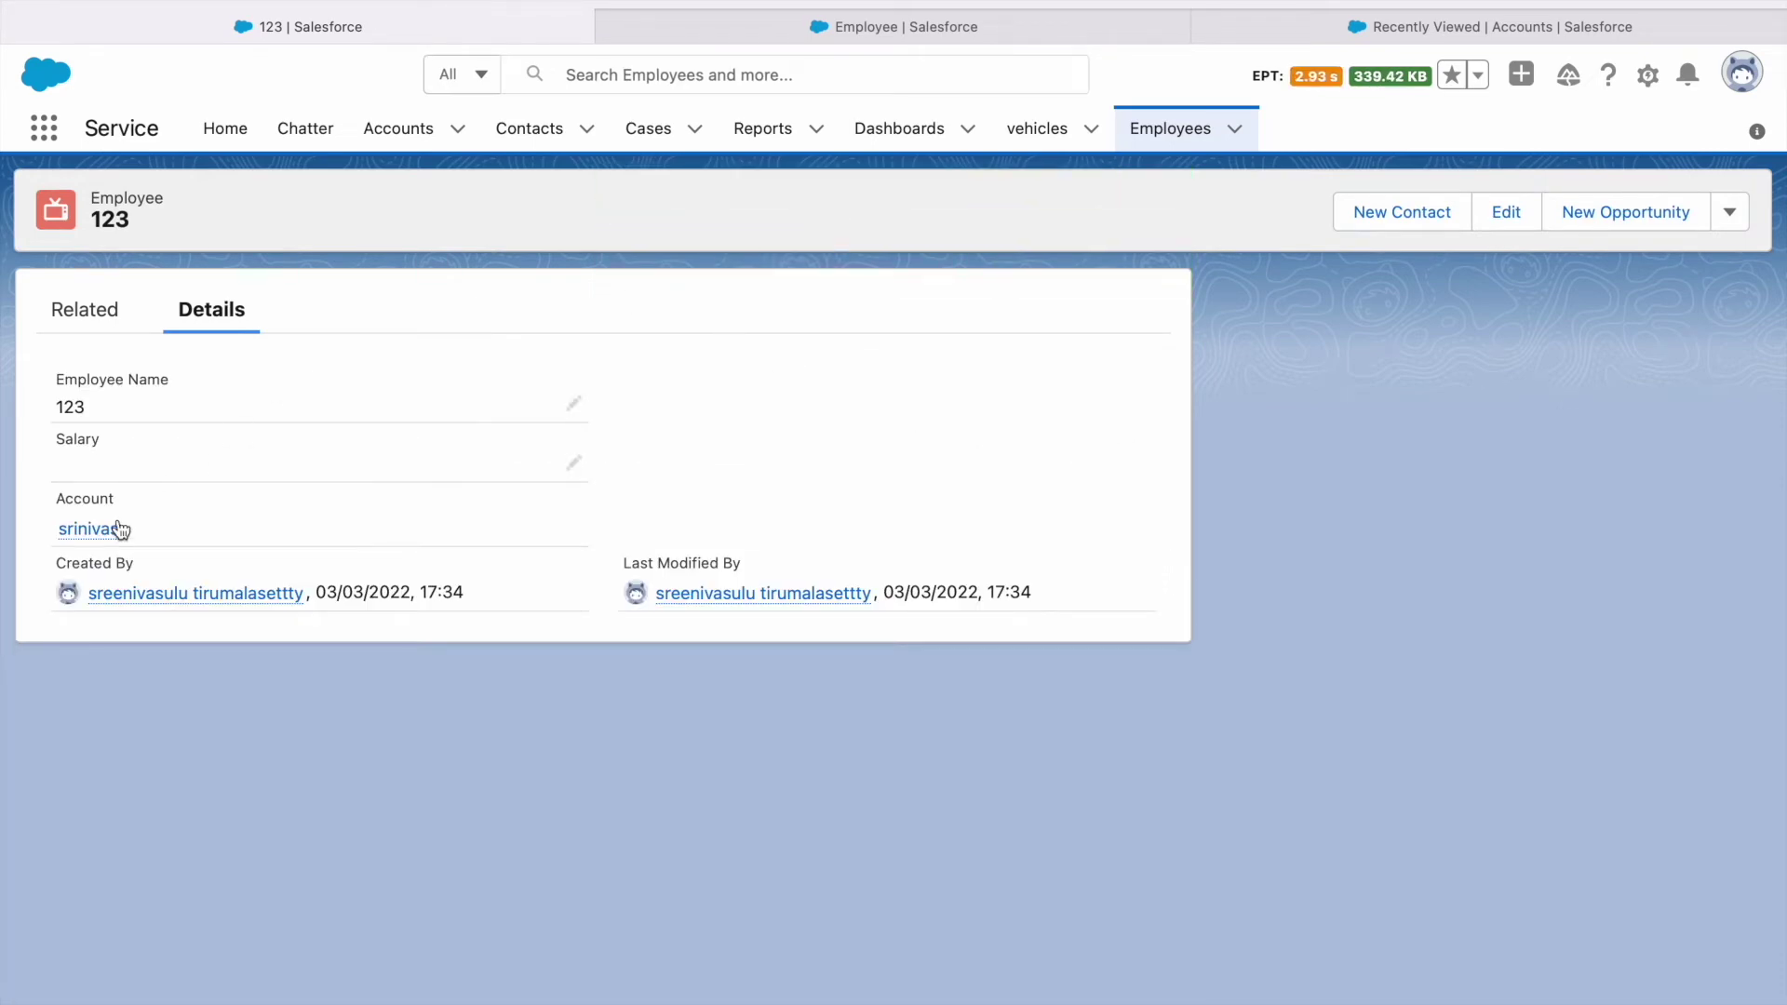
Open the employee's parent account record and examine its Employees related list for employee 123.
mouse_move(114, 533)
left_click(1396, 23)
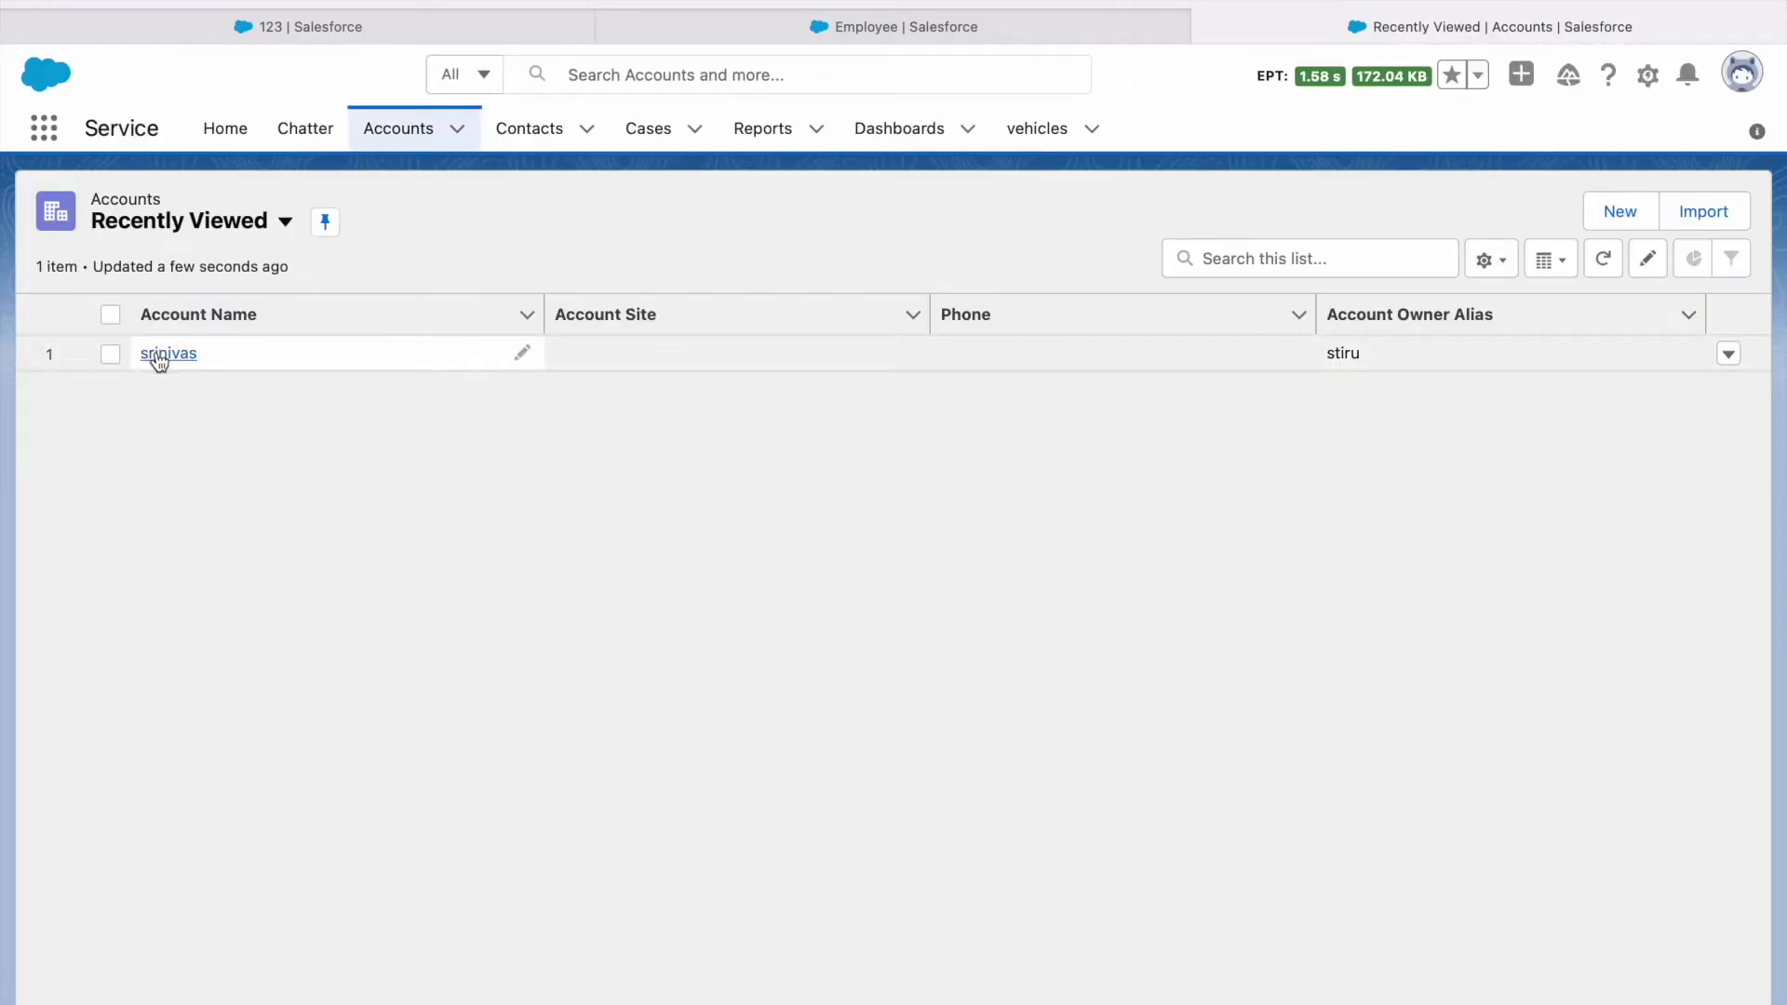
left_click(158, 358)
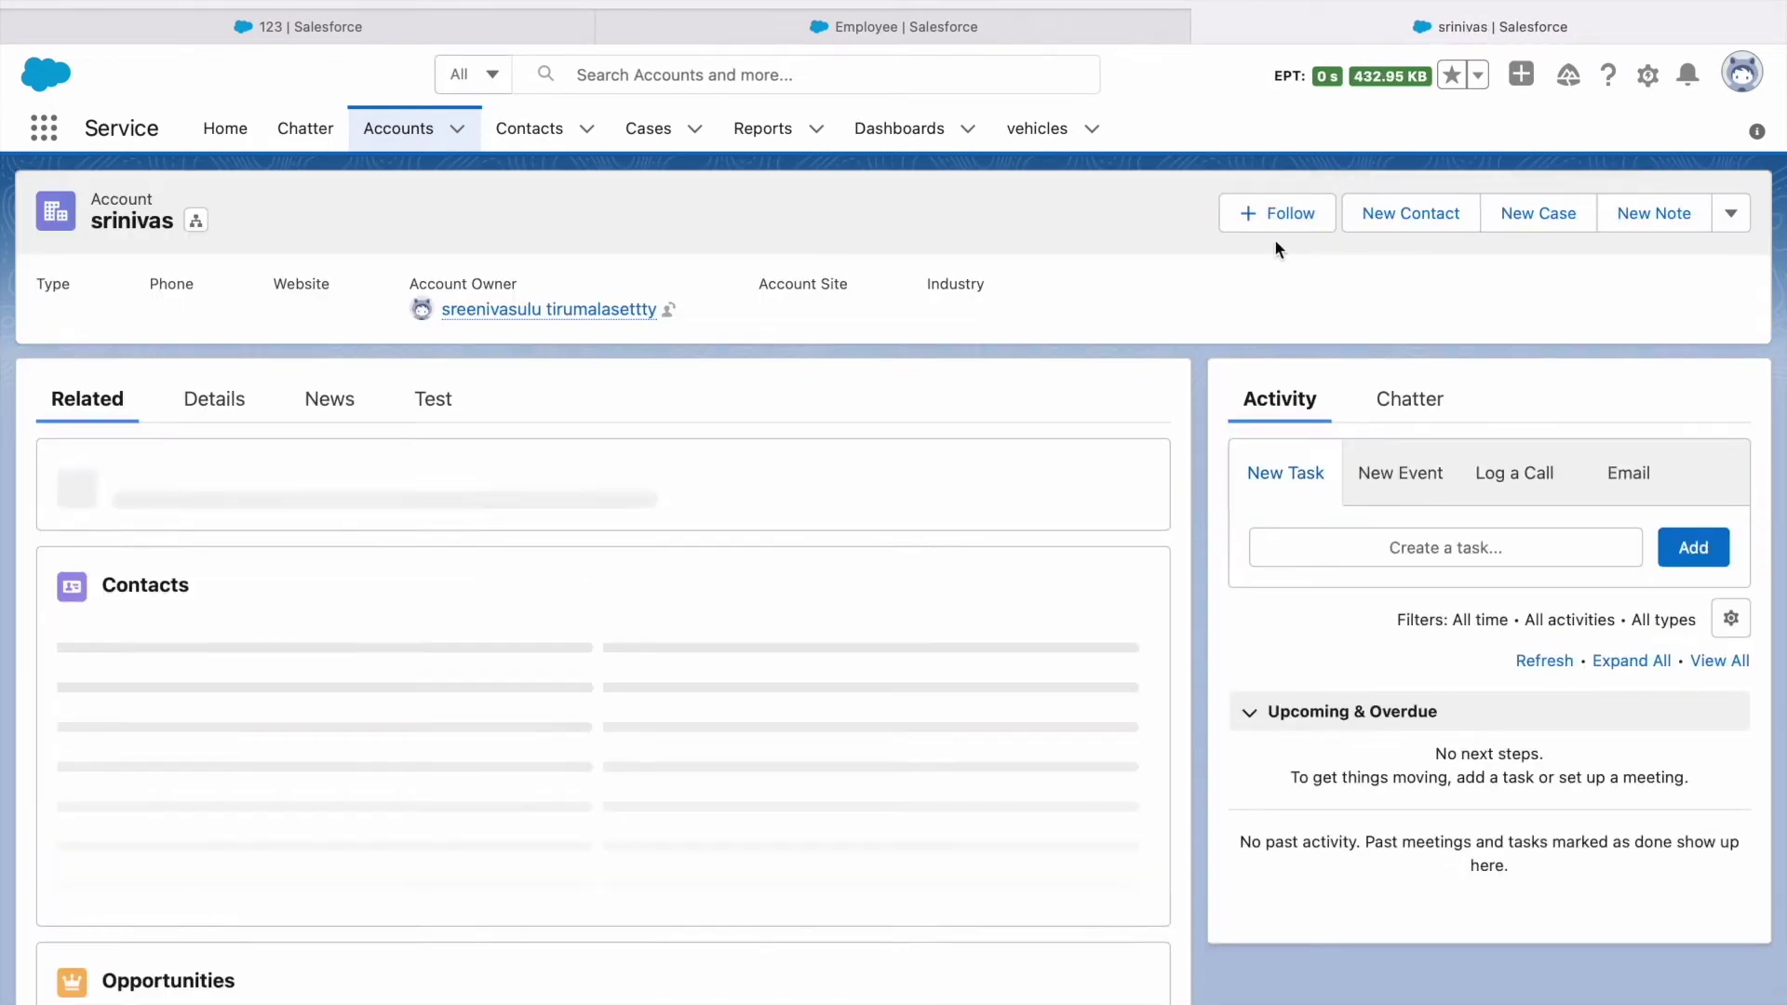
scroll(1726, 240, "down", 5)
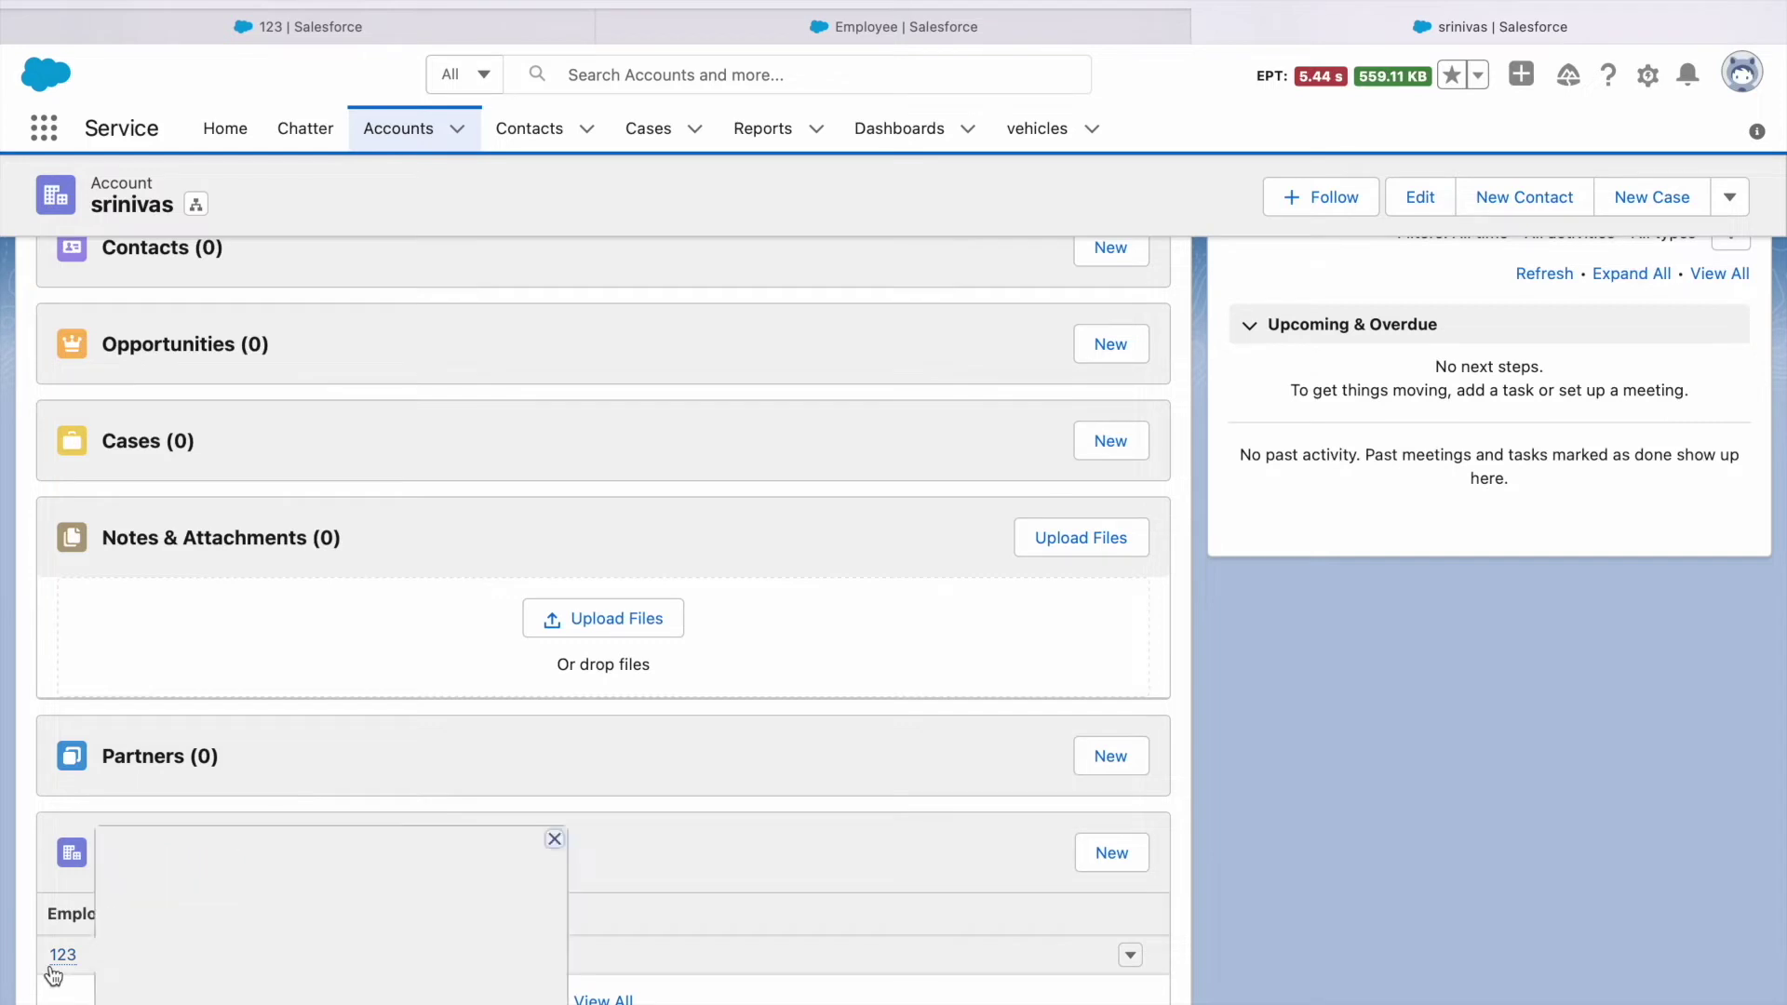
mouse_move(67, 964)
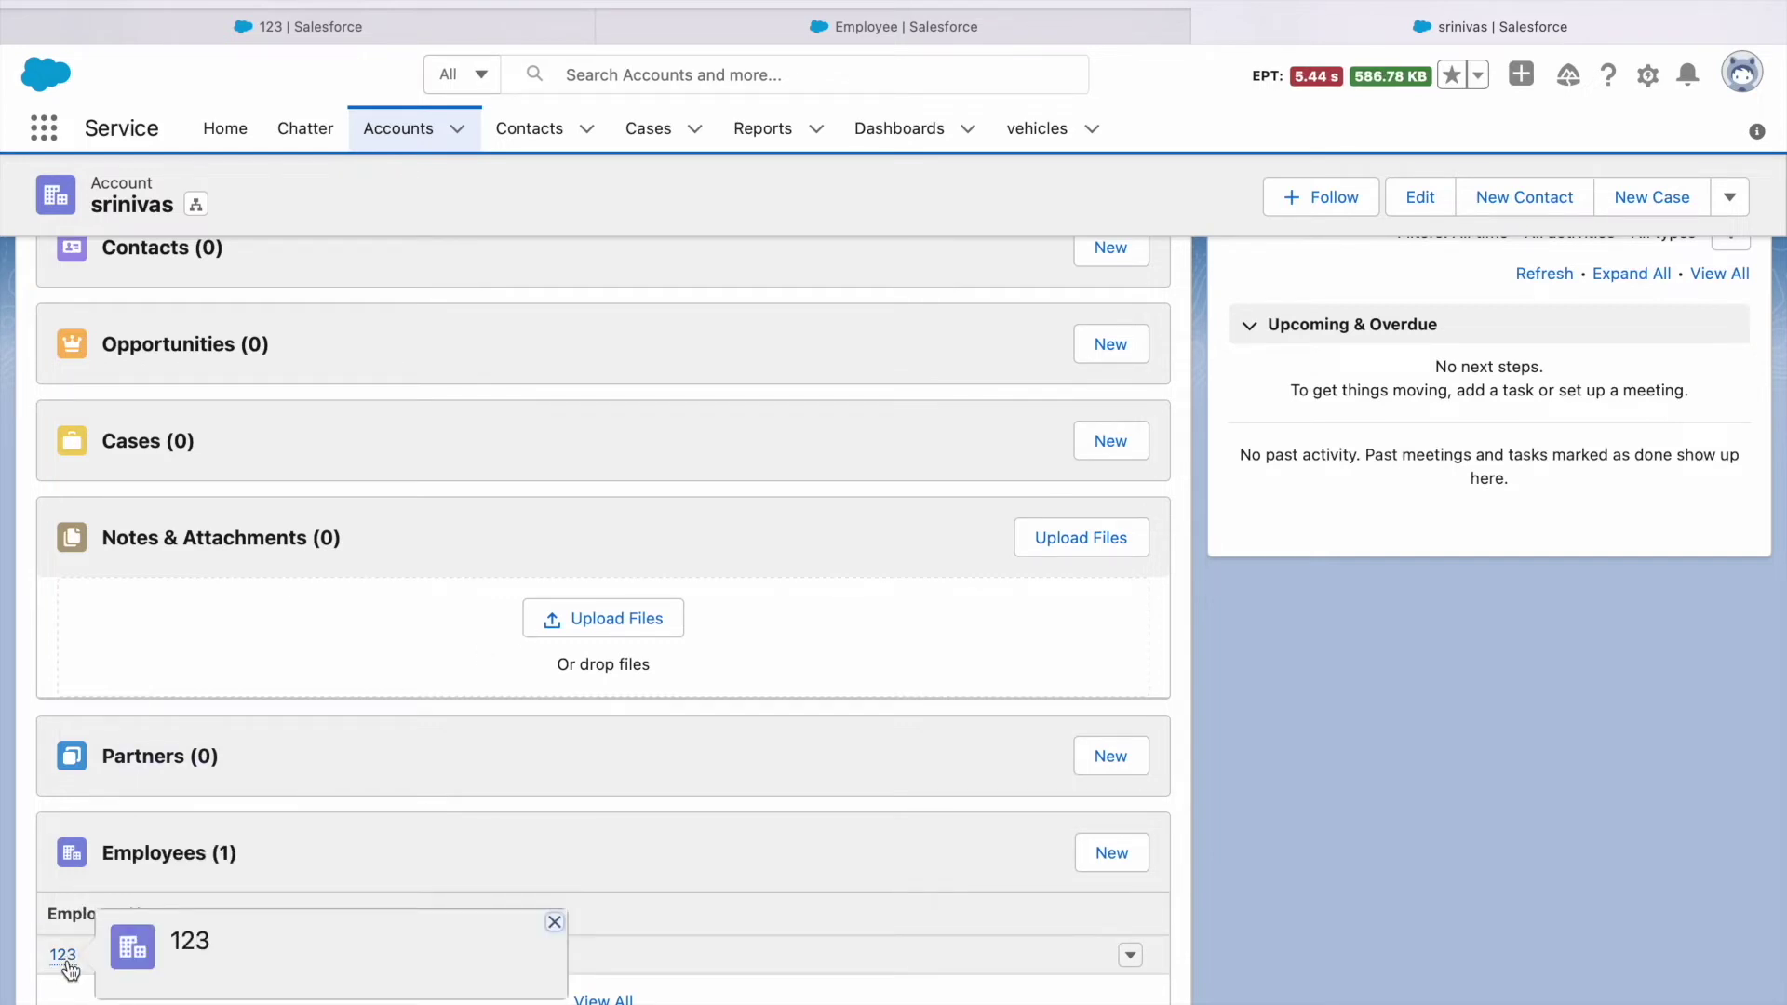
Check the recently viewed Employees list and switch to the Sales app.
left_click(453, 41)
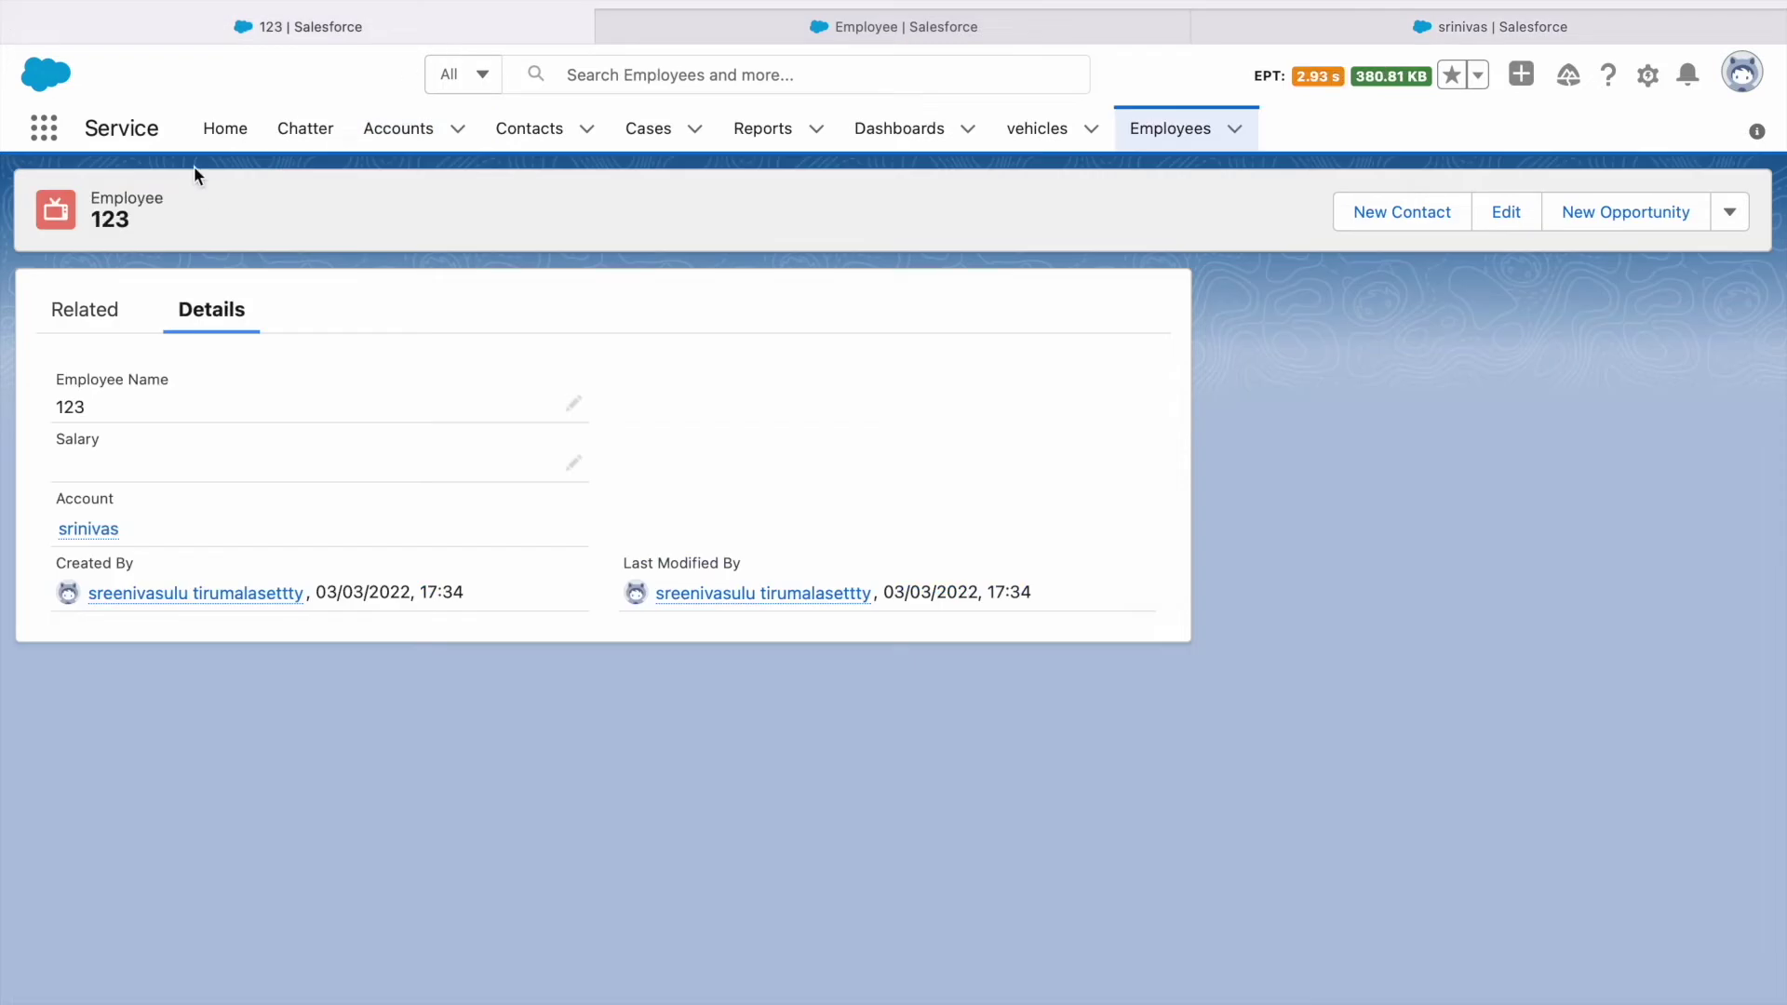
left_click(1157, 131)
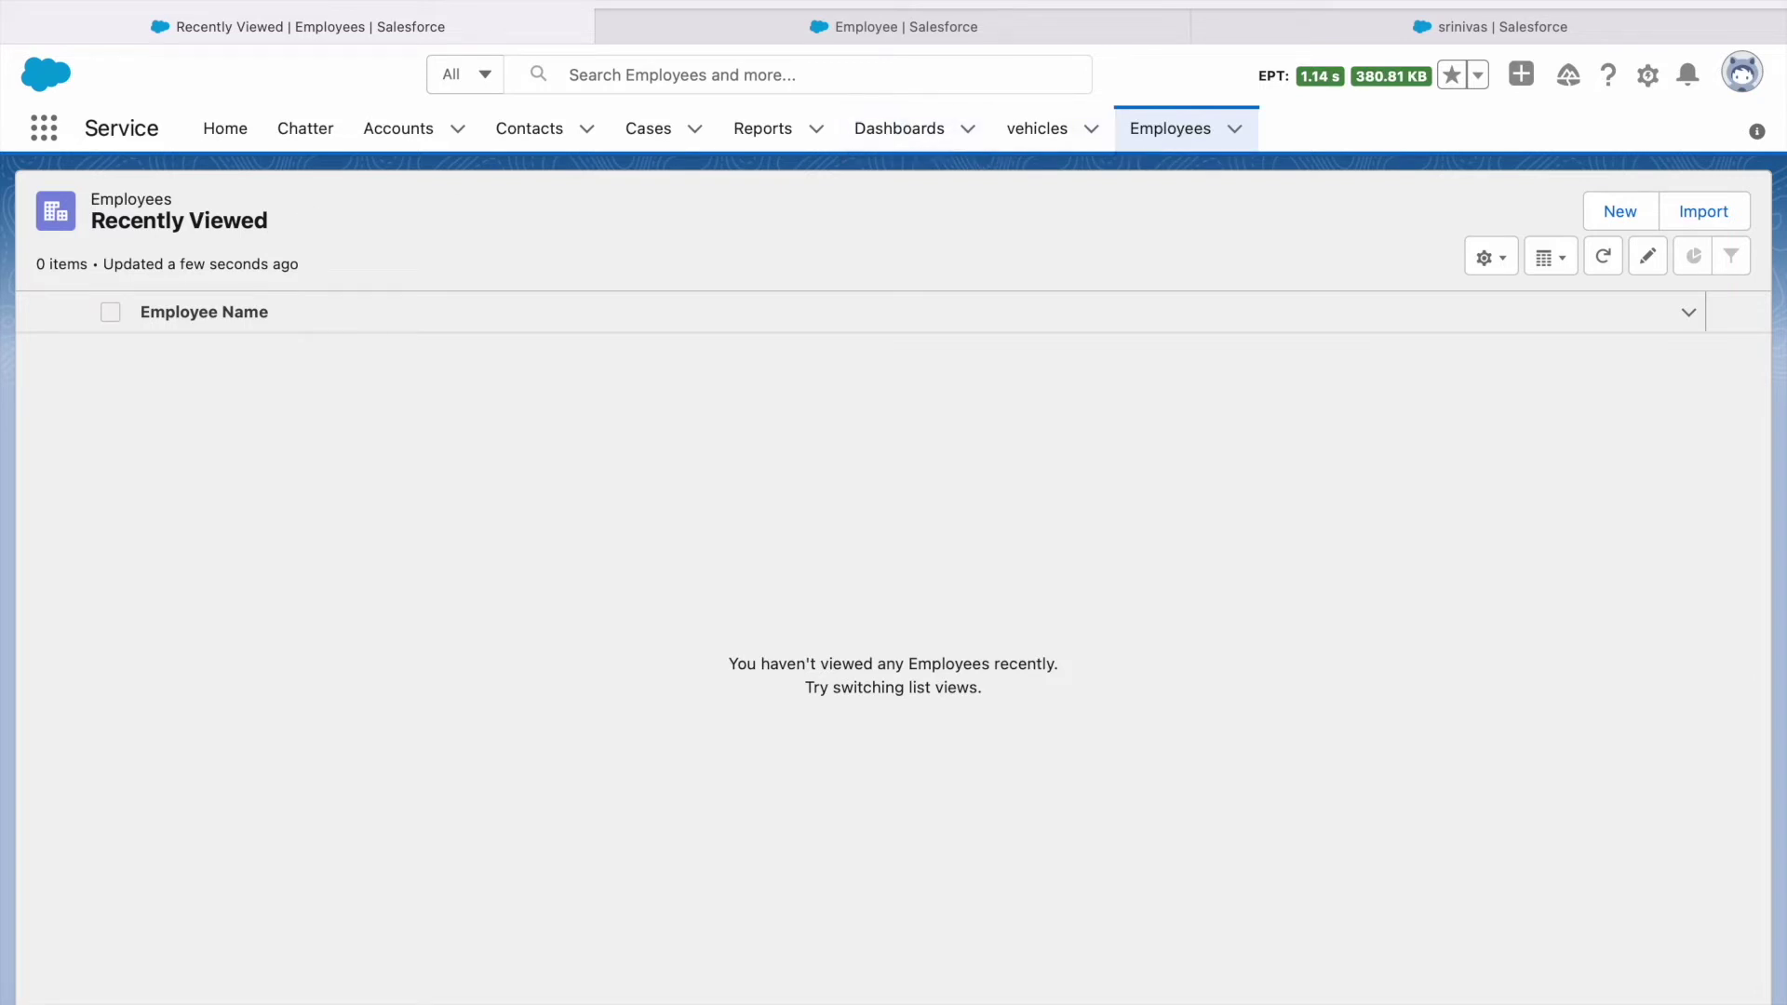
mouse_move(549, 5)
left_click(1240, 8)
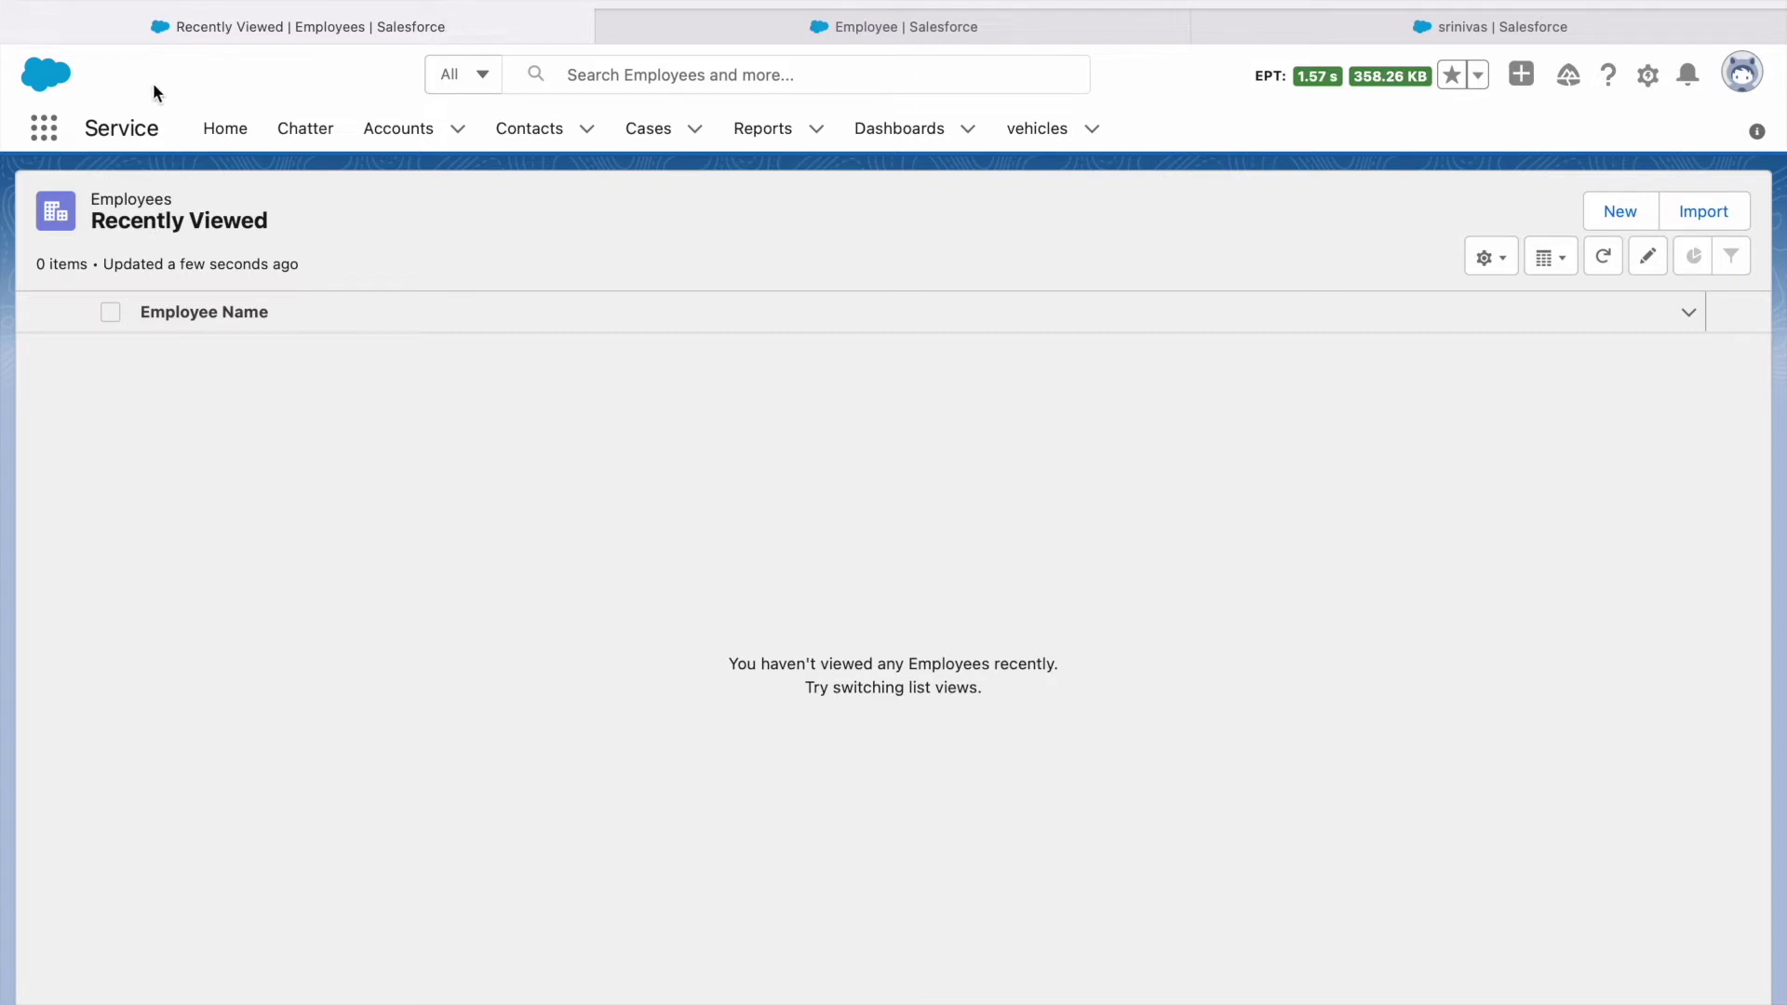
left_click(45, 133)
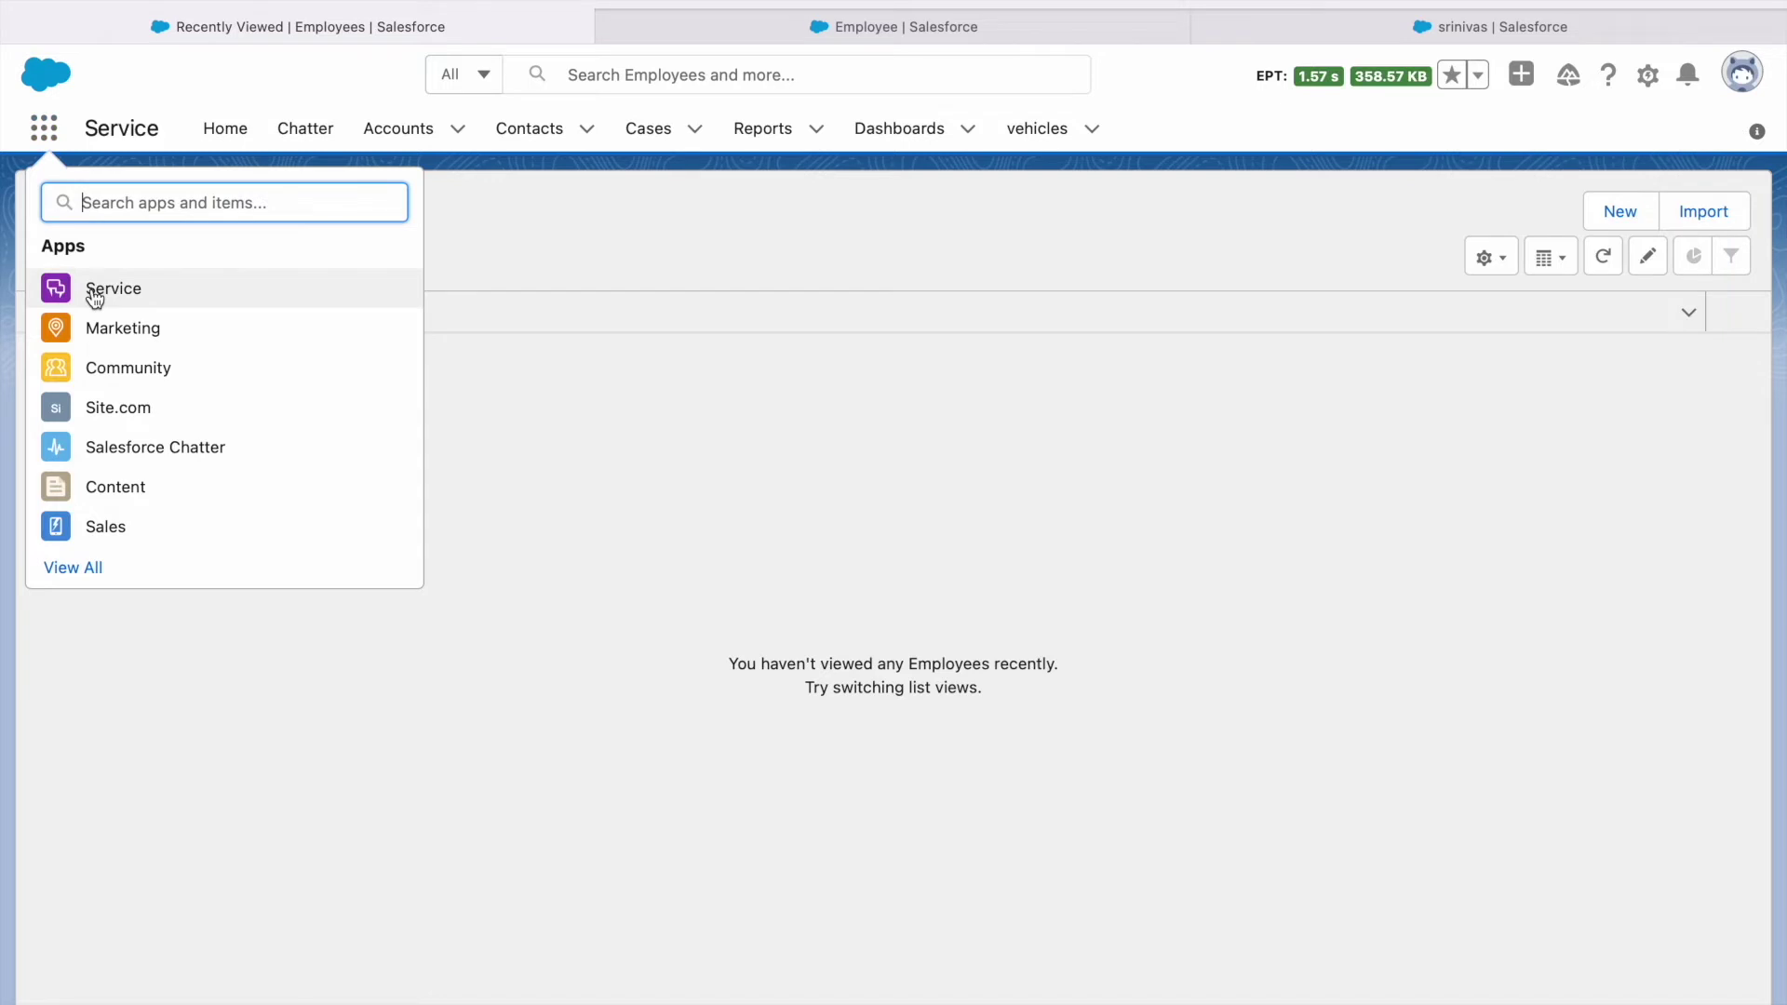
left_click(106, 528)
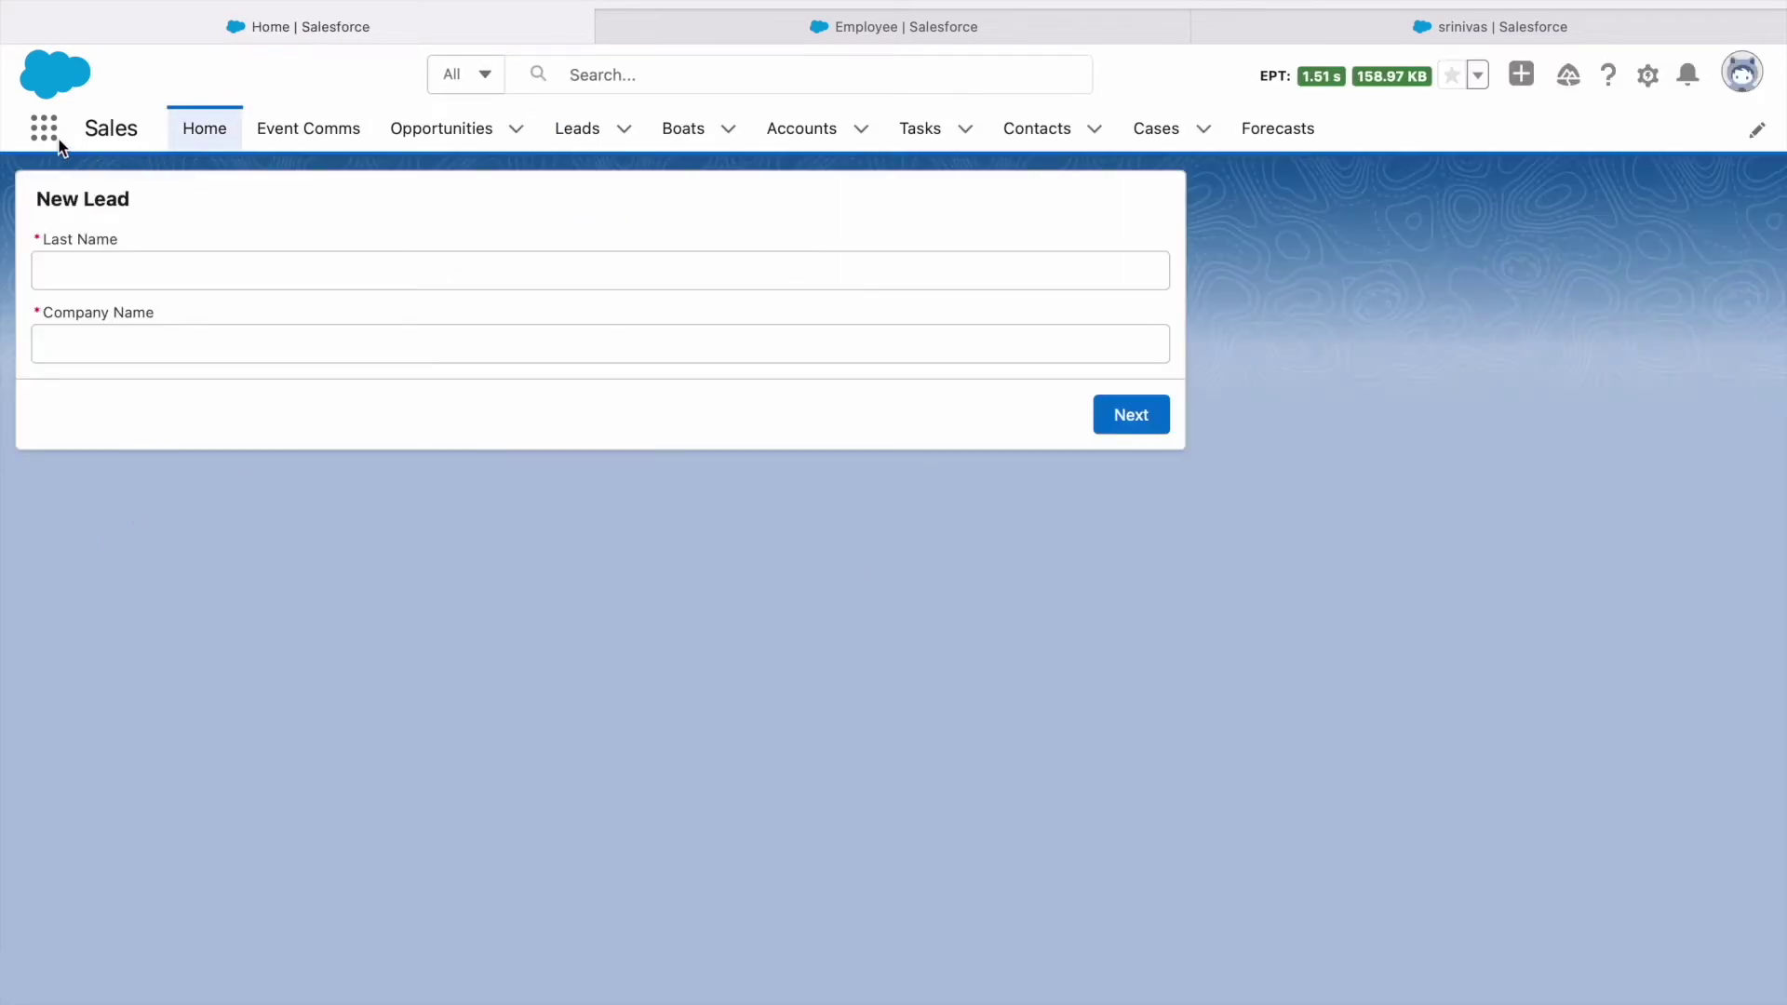
Start a new custom tab from Setup Home and choose Employee as its object.
left_click(871, 28)
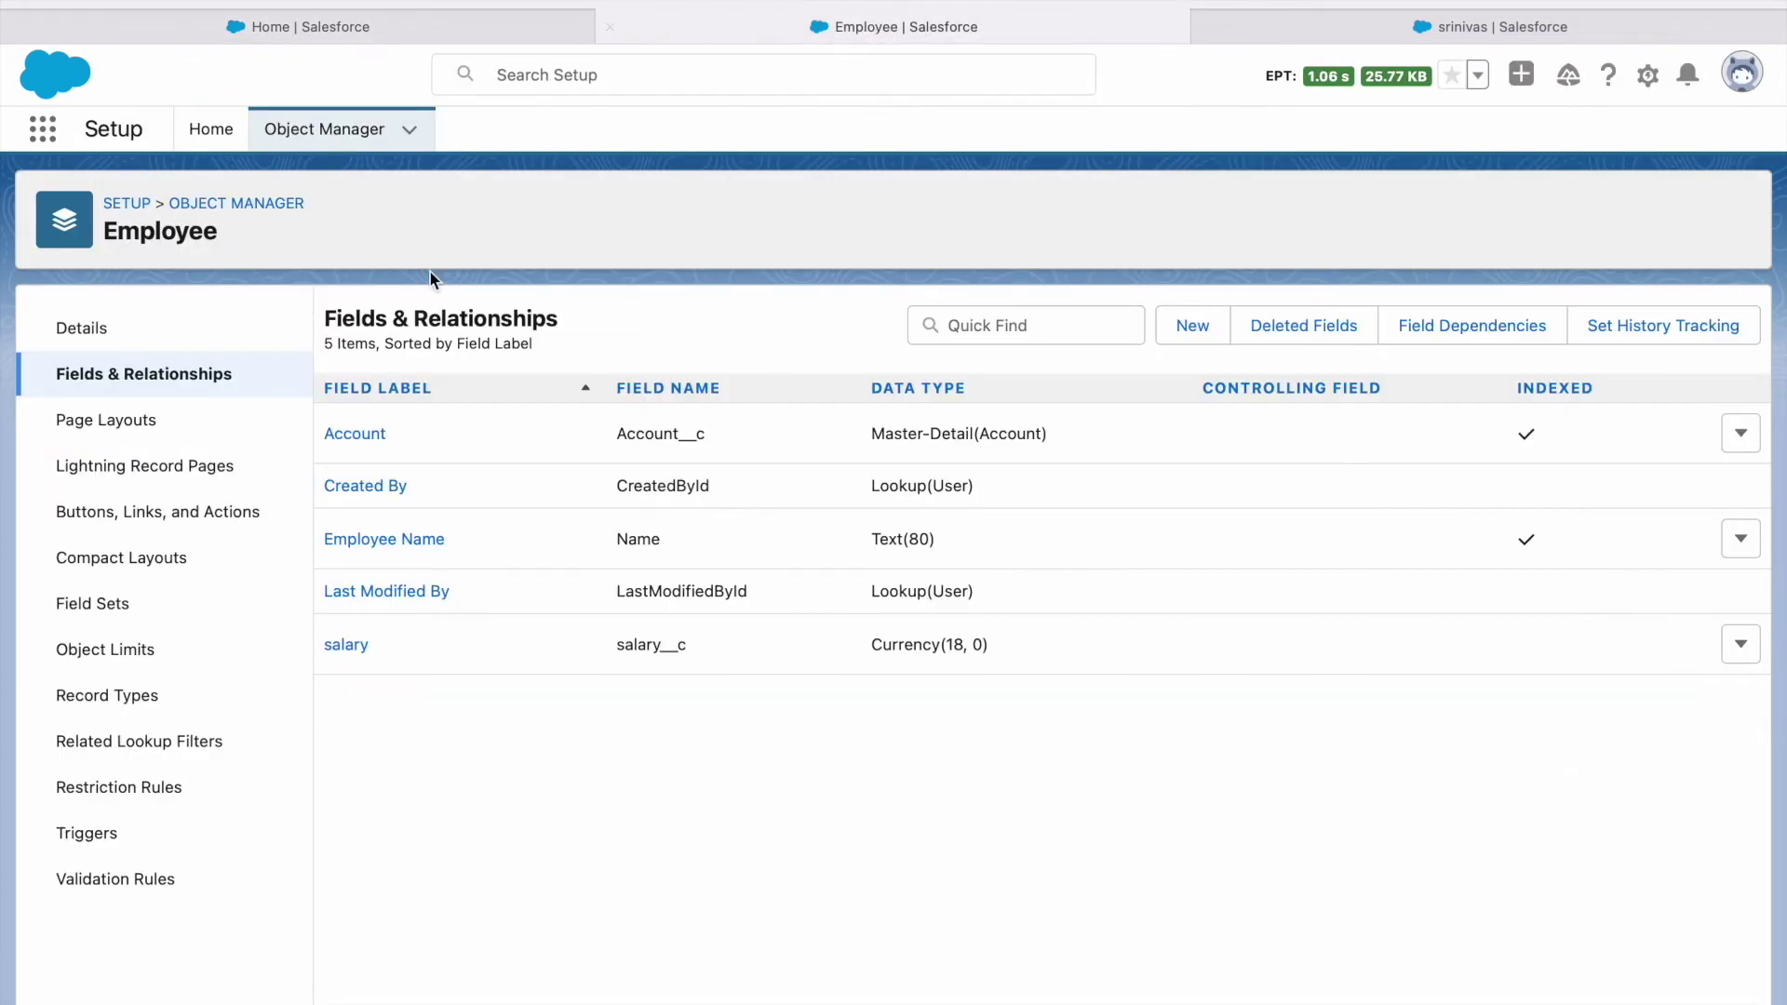
left_click(128, 206)
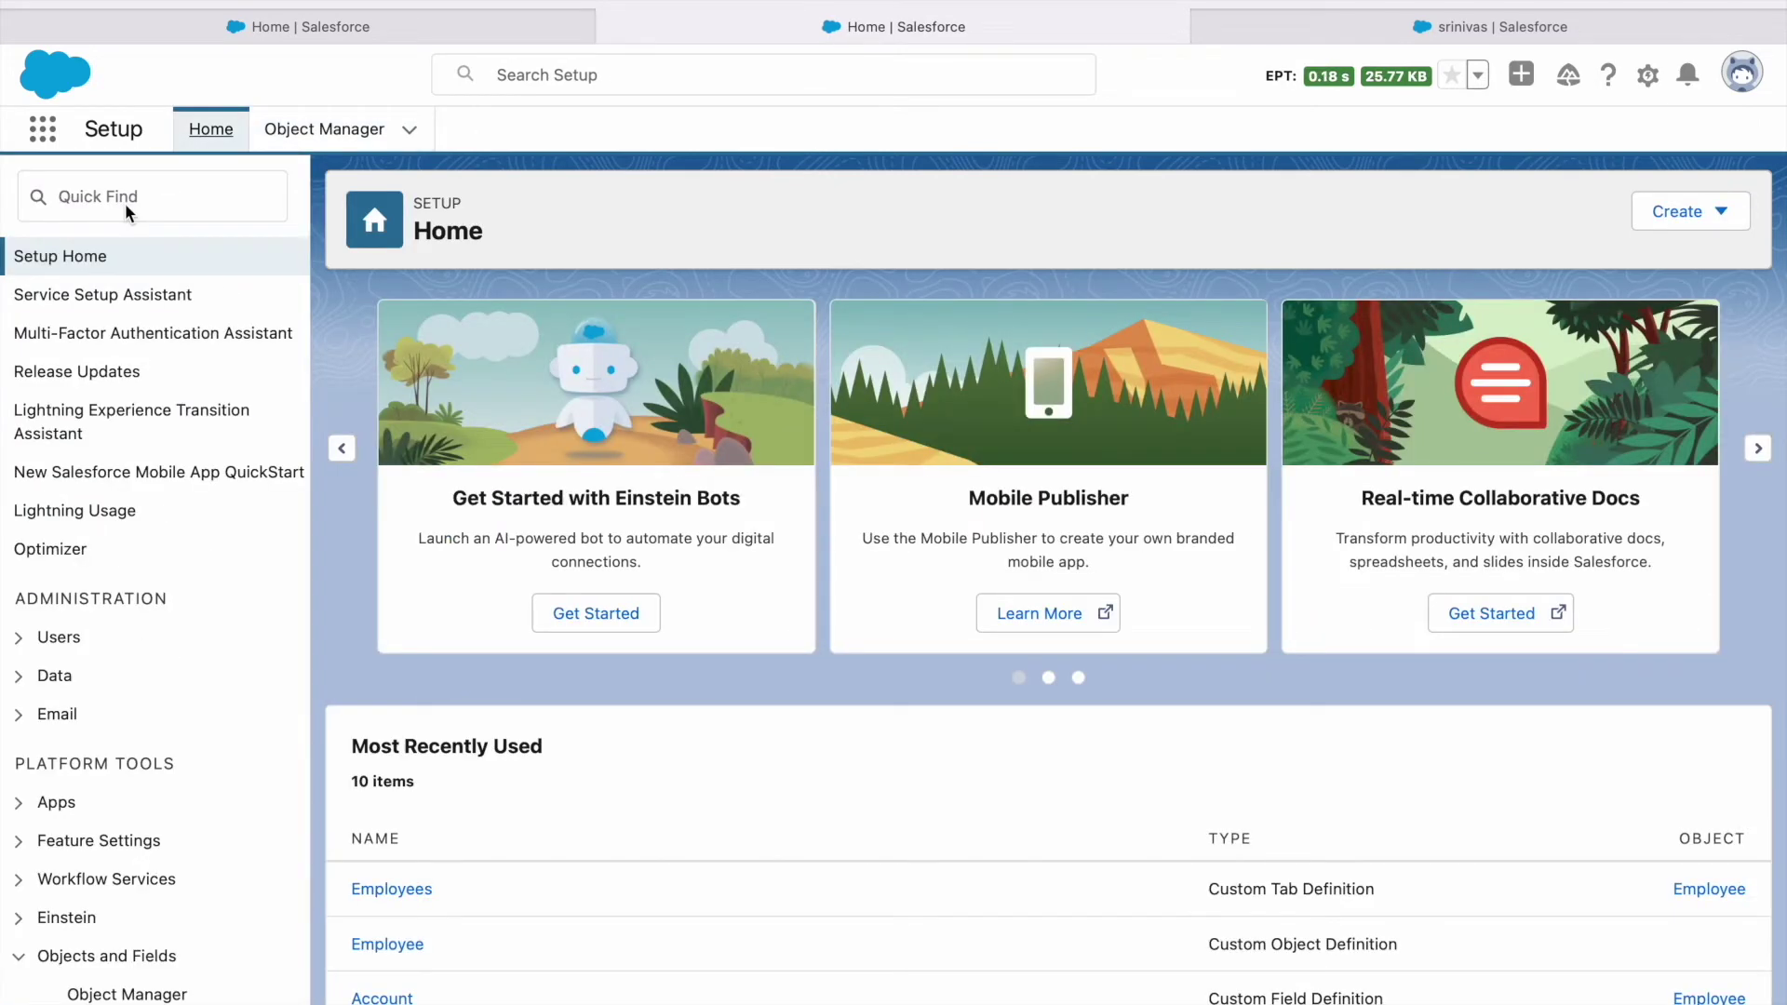
left_click(1730, 214)
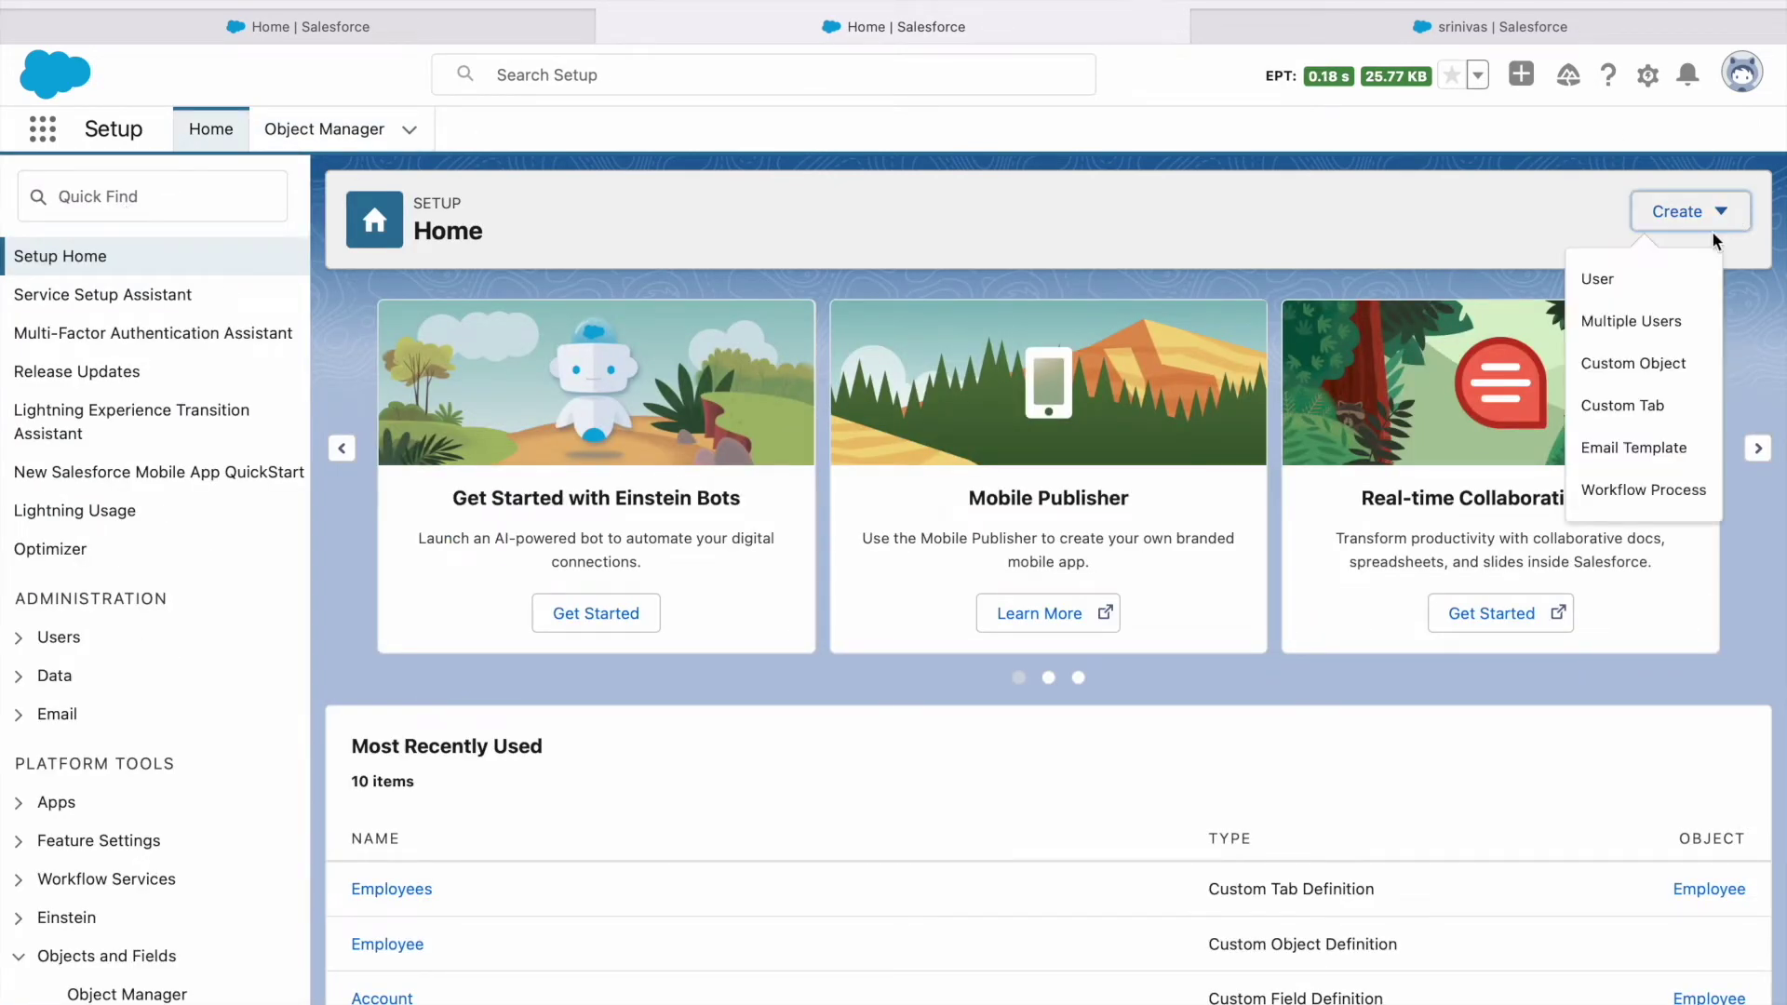
left_click(1661, 403)
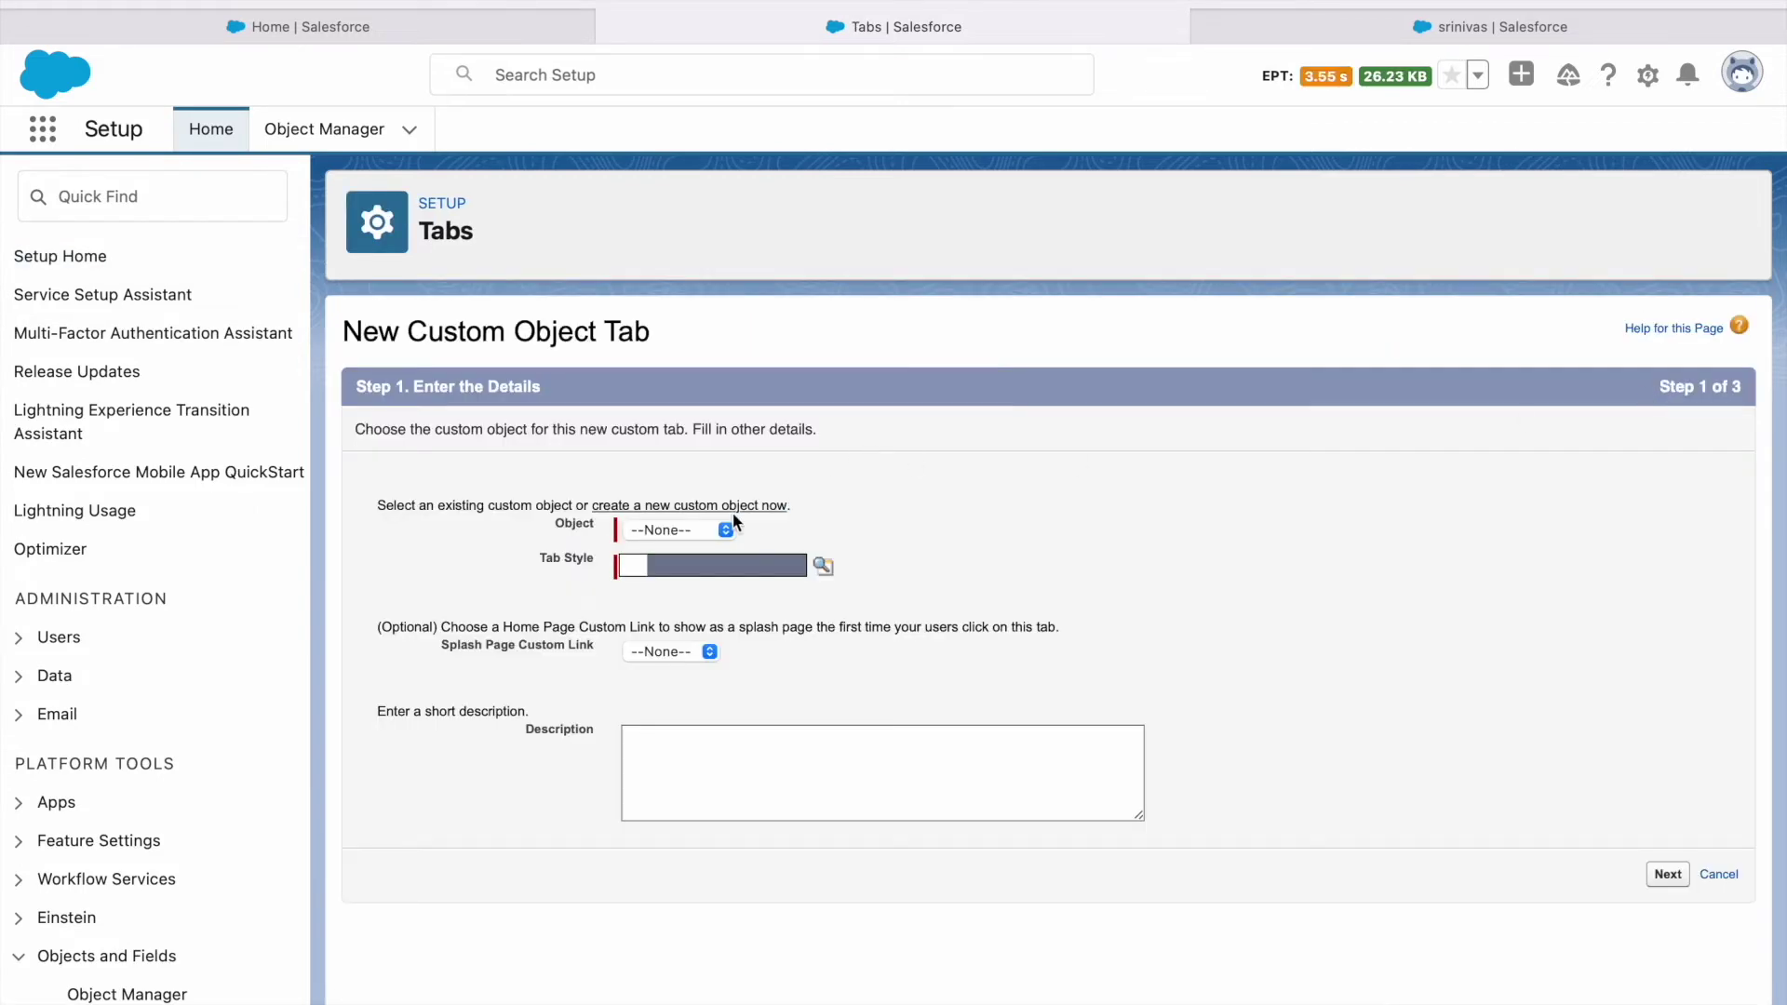
left_click(705, 530)
left_click(688, 577)
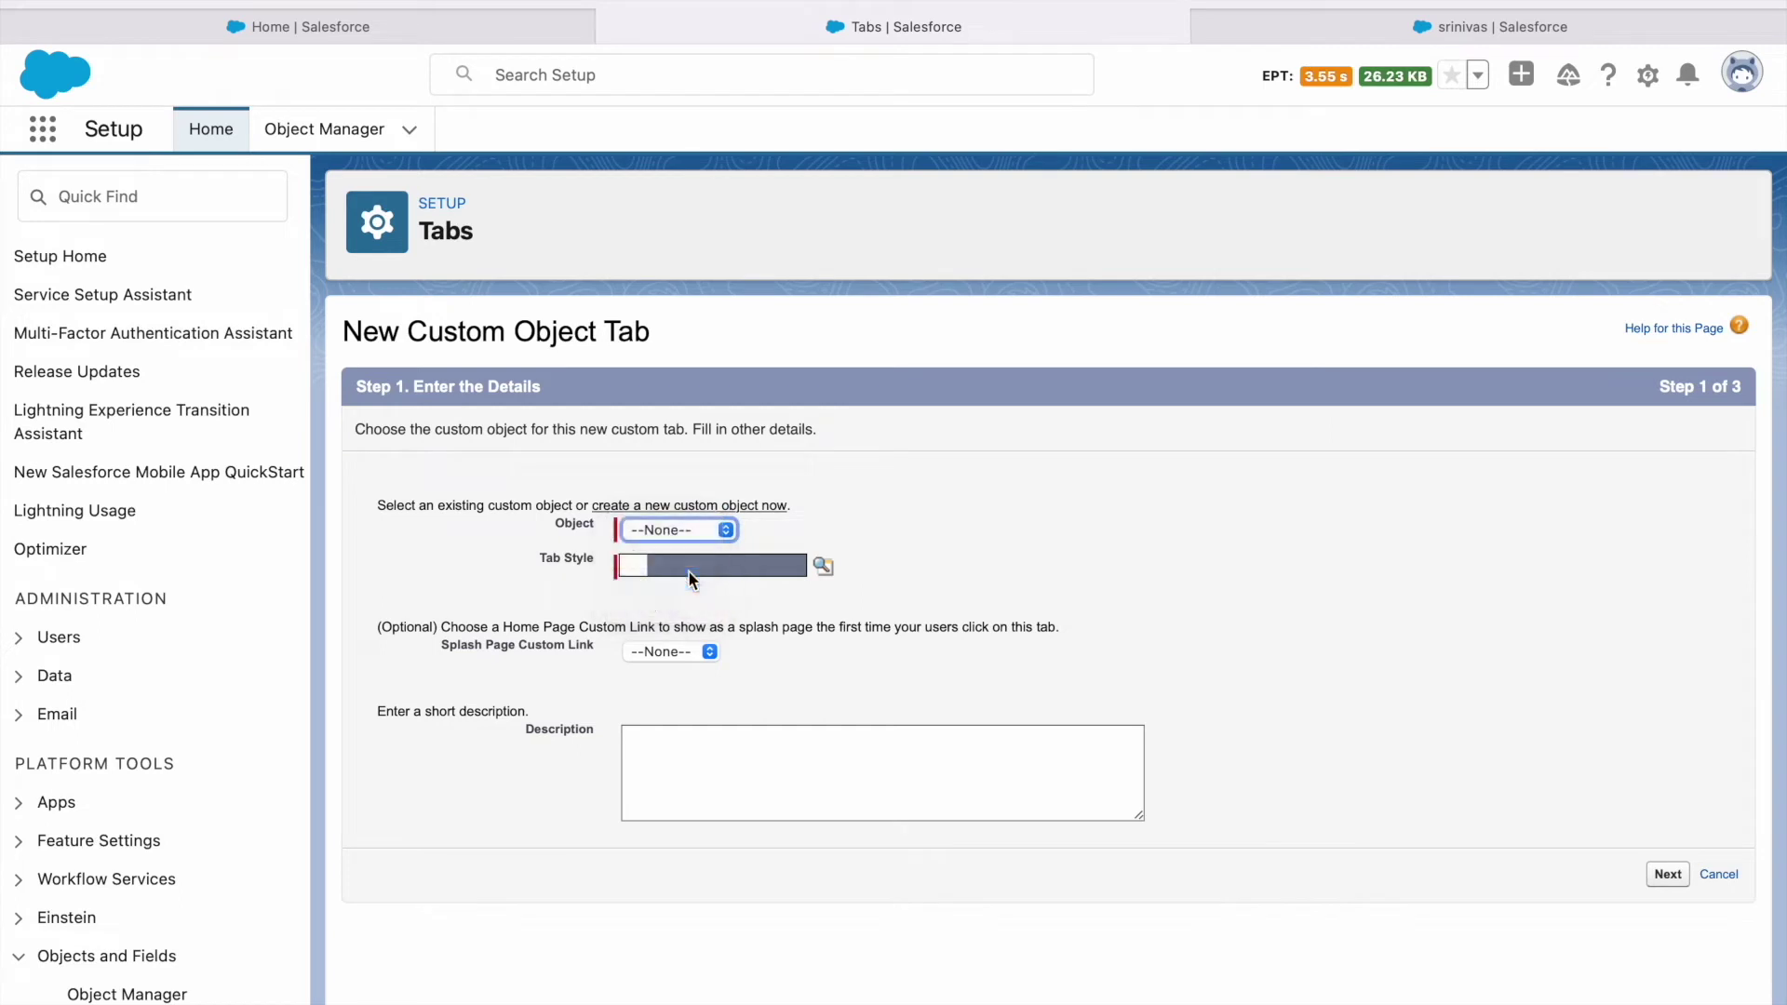
Give the Employee tab the Heart tab style and continue to the profile settings.
left_click(1668, 874)
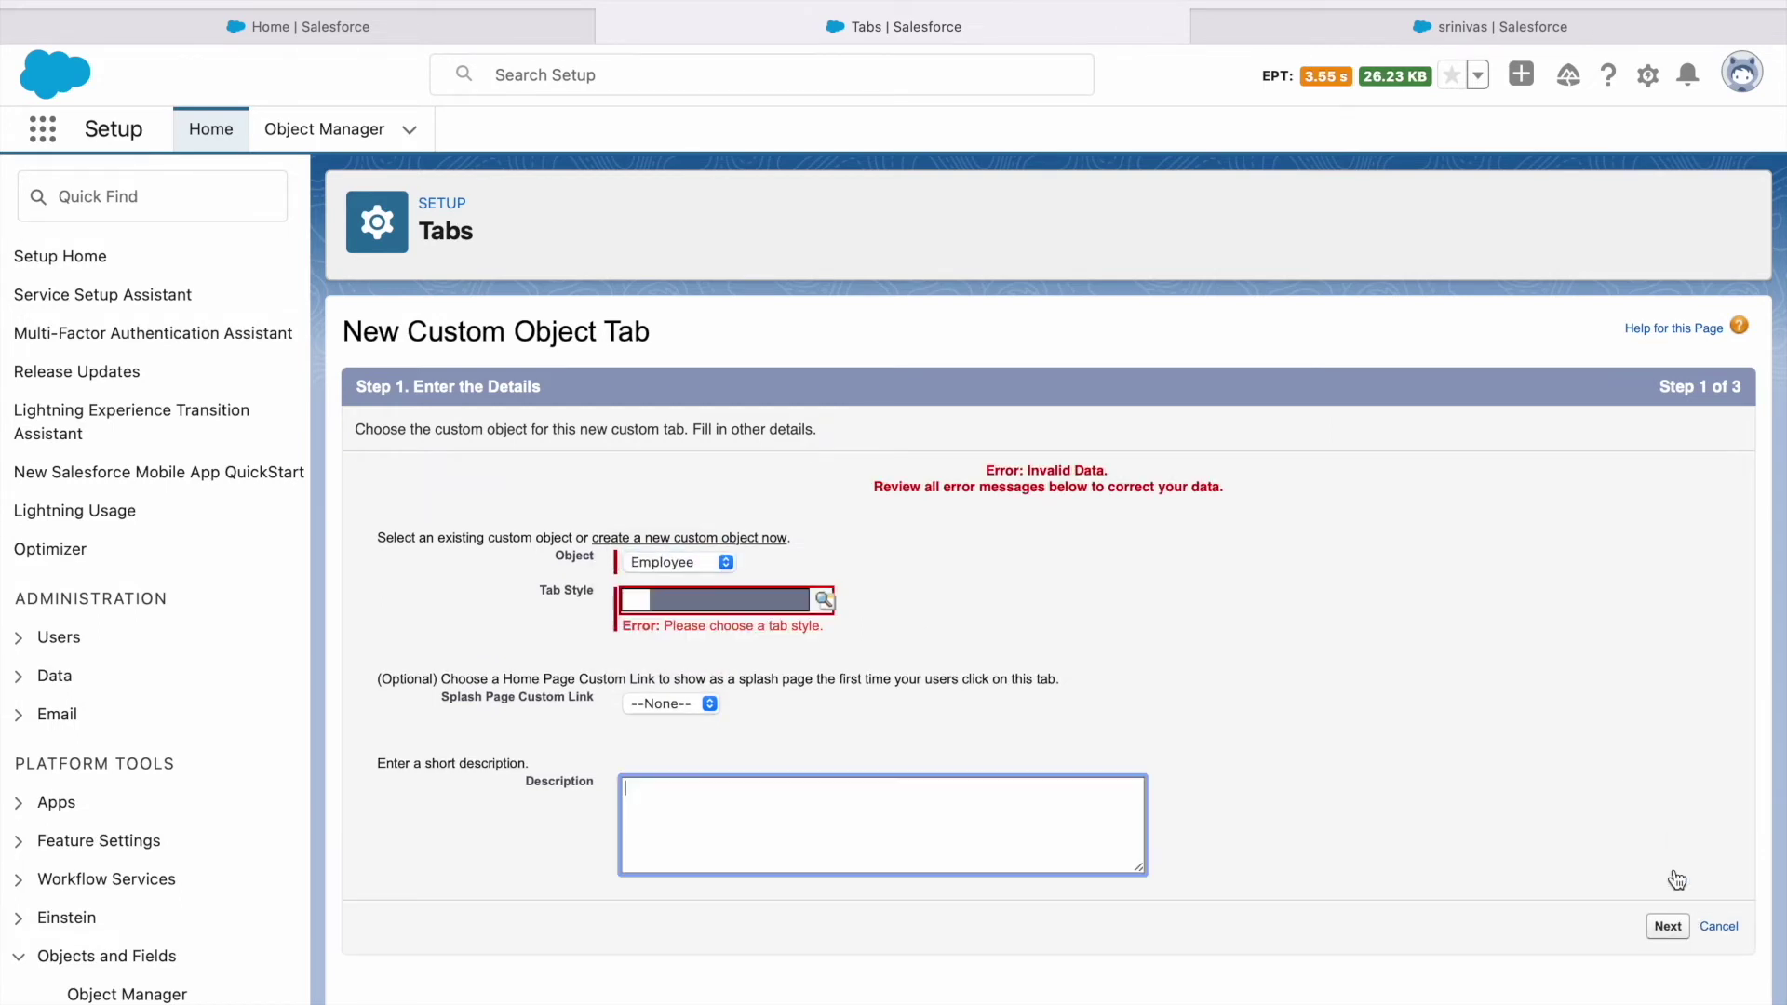
left_click(824, 599)
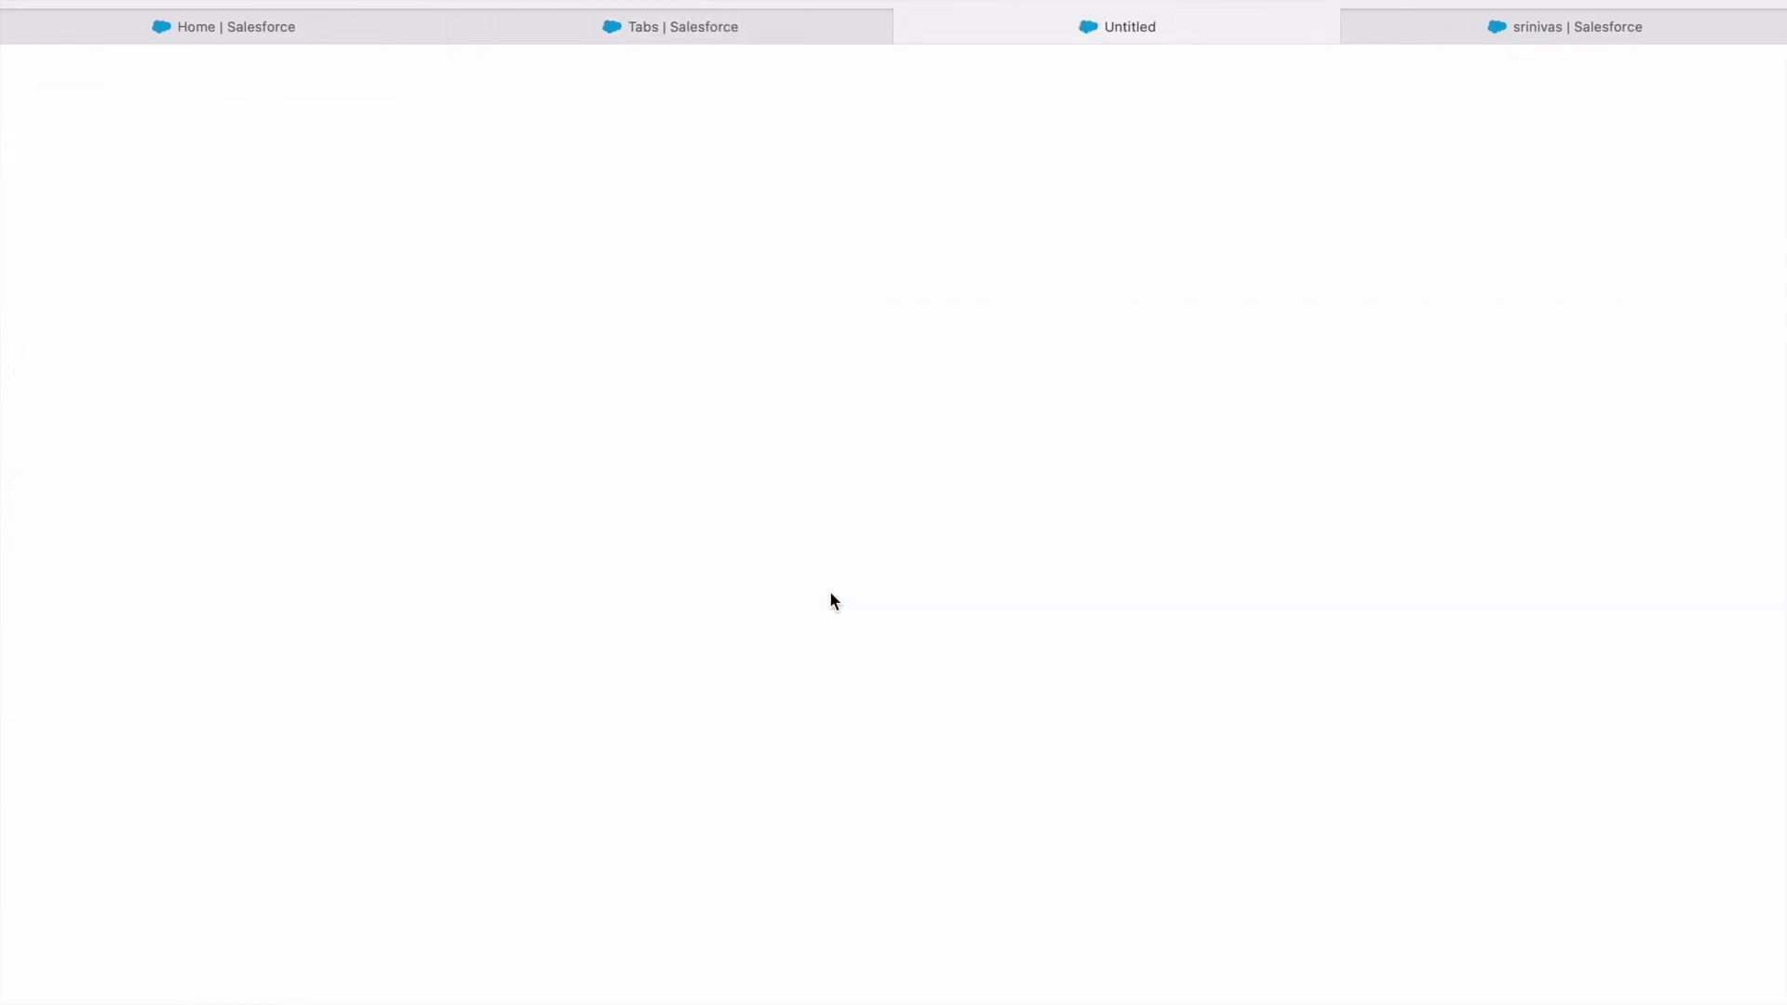
left_click(1009, 298)
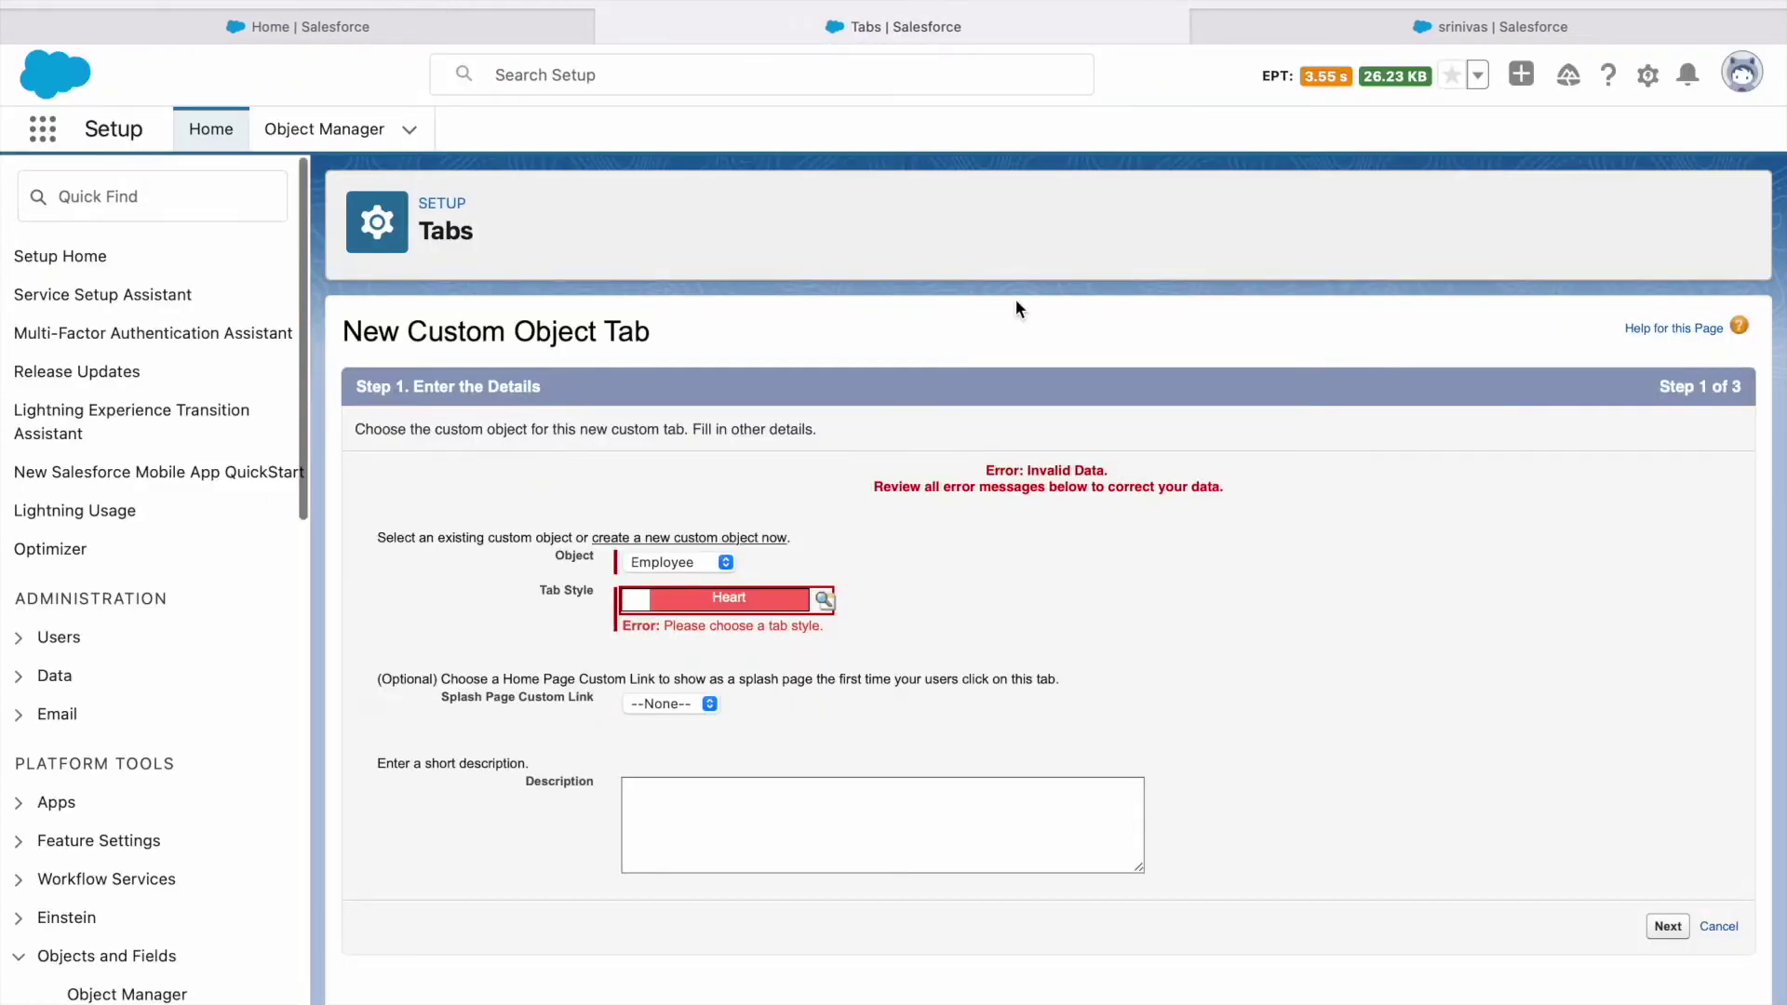
left_click(1665, 928)
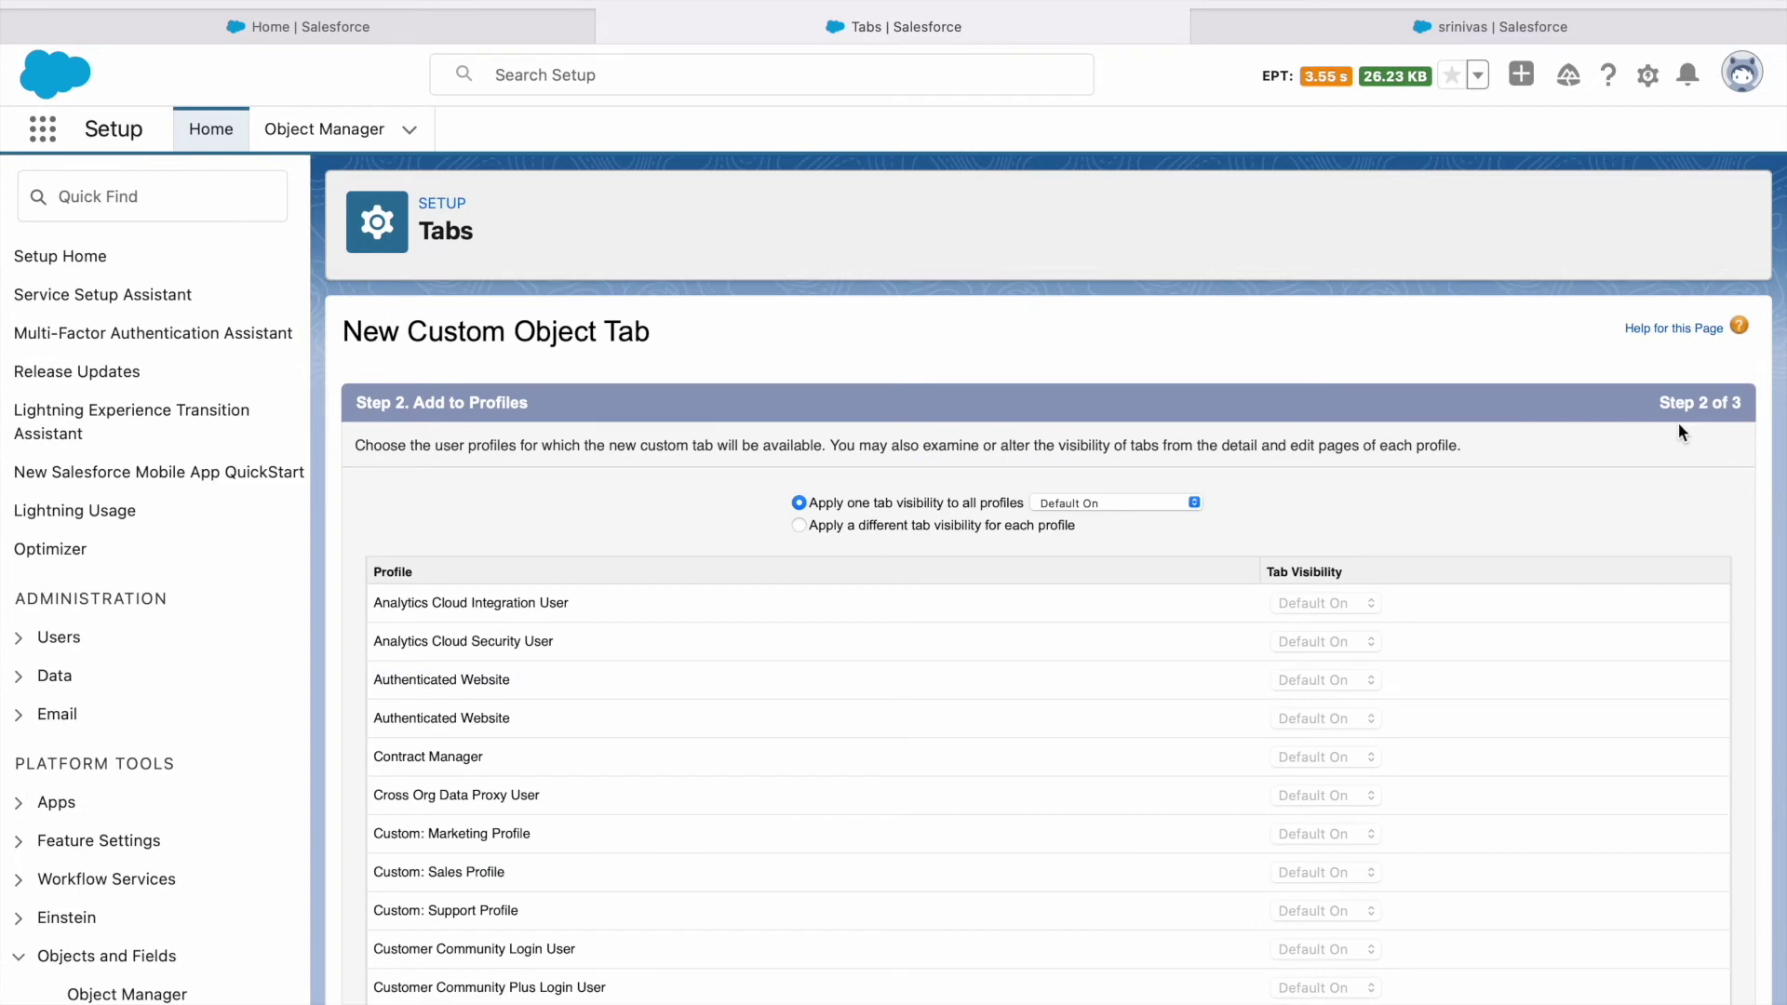
Keep the tab Default On for all profiles and included in all listed custom apps, and save it.
scroll(1768, 446, "down", 1)
scroll(1047, 652, "down", 10)
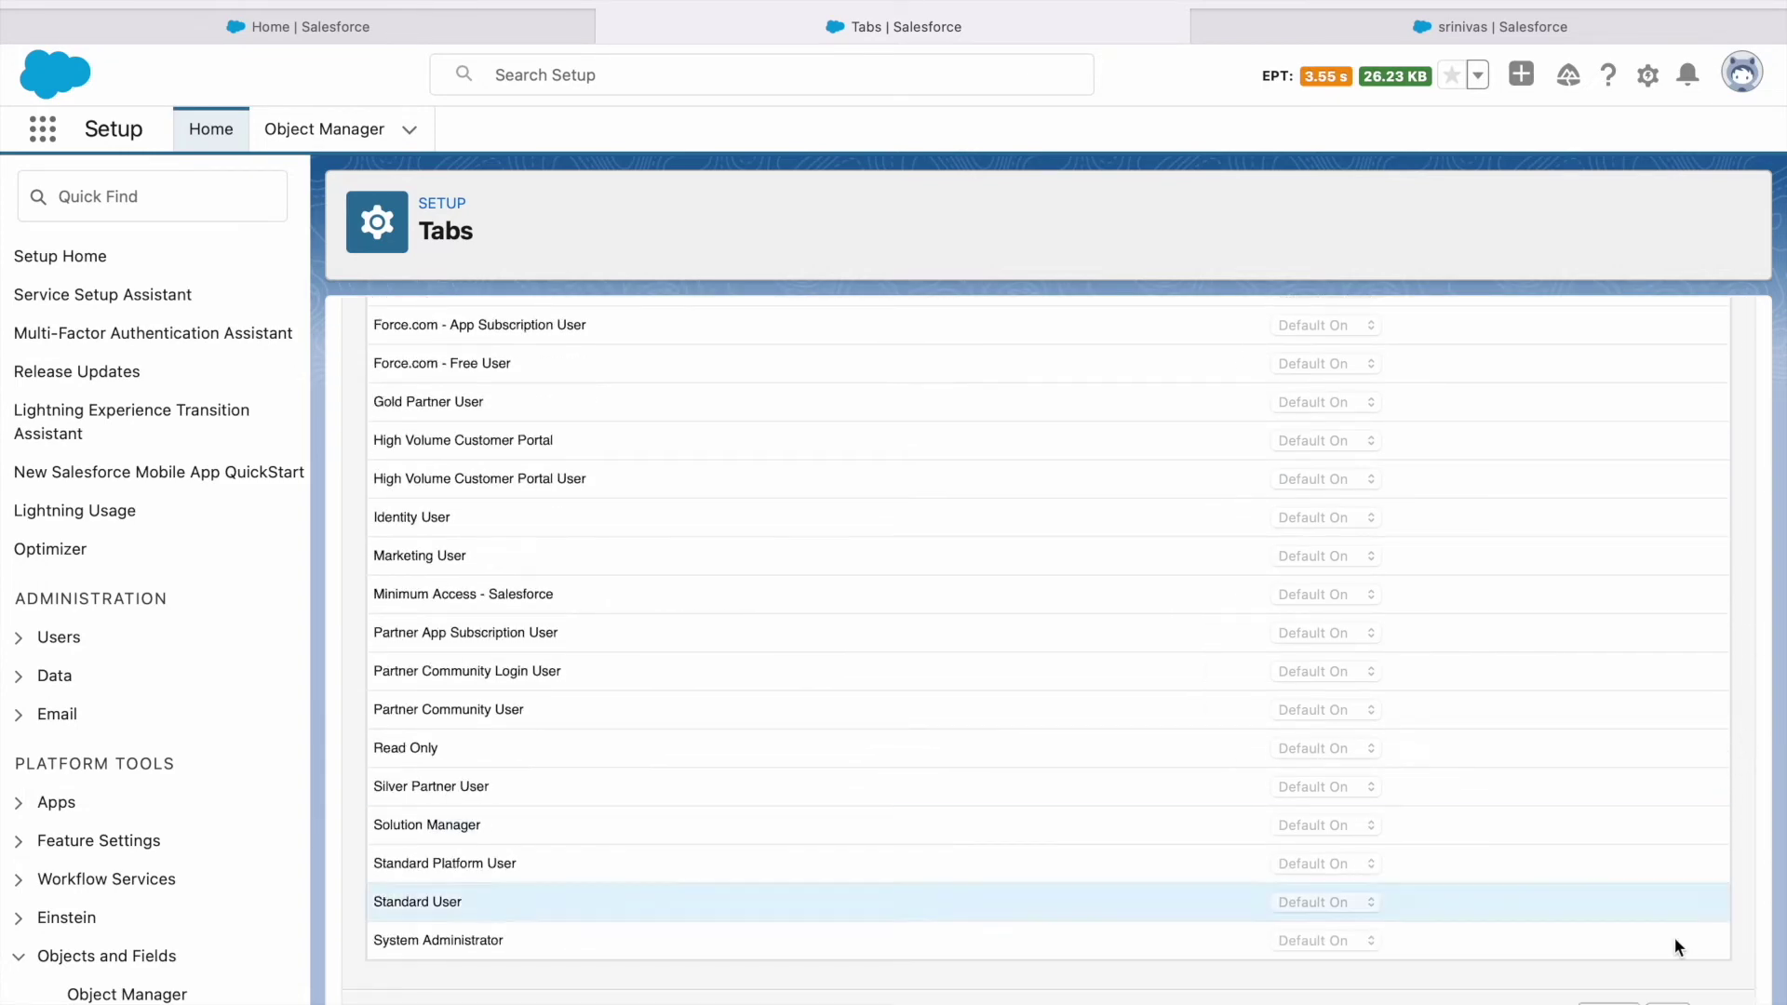
left_click(1666, 1002)
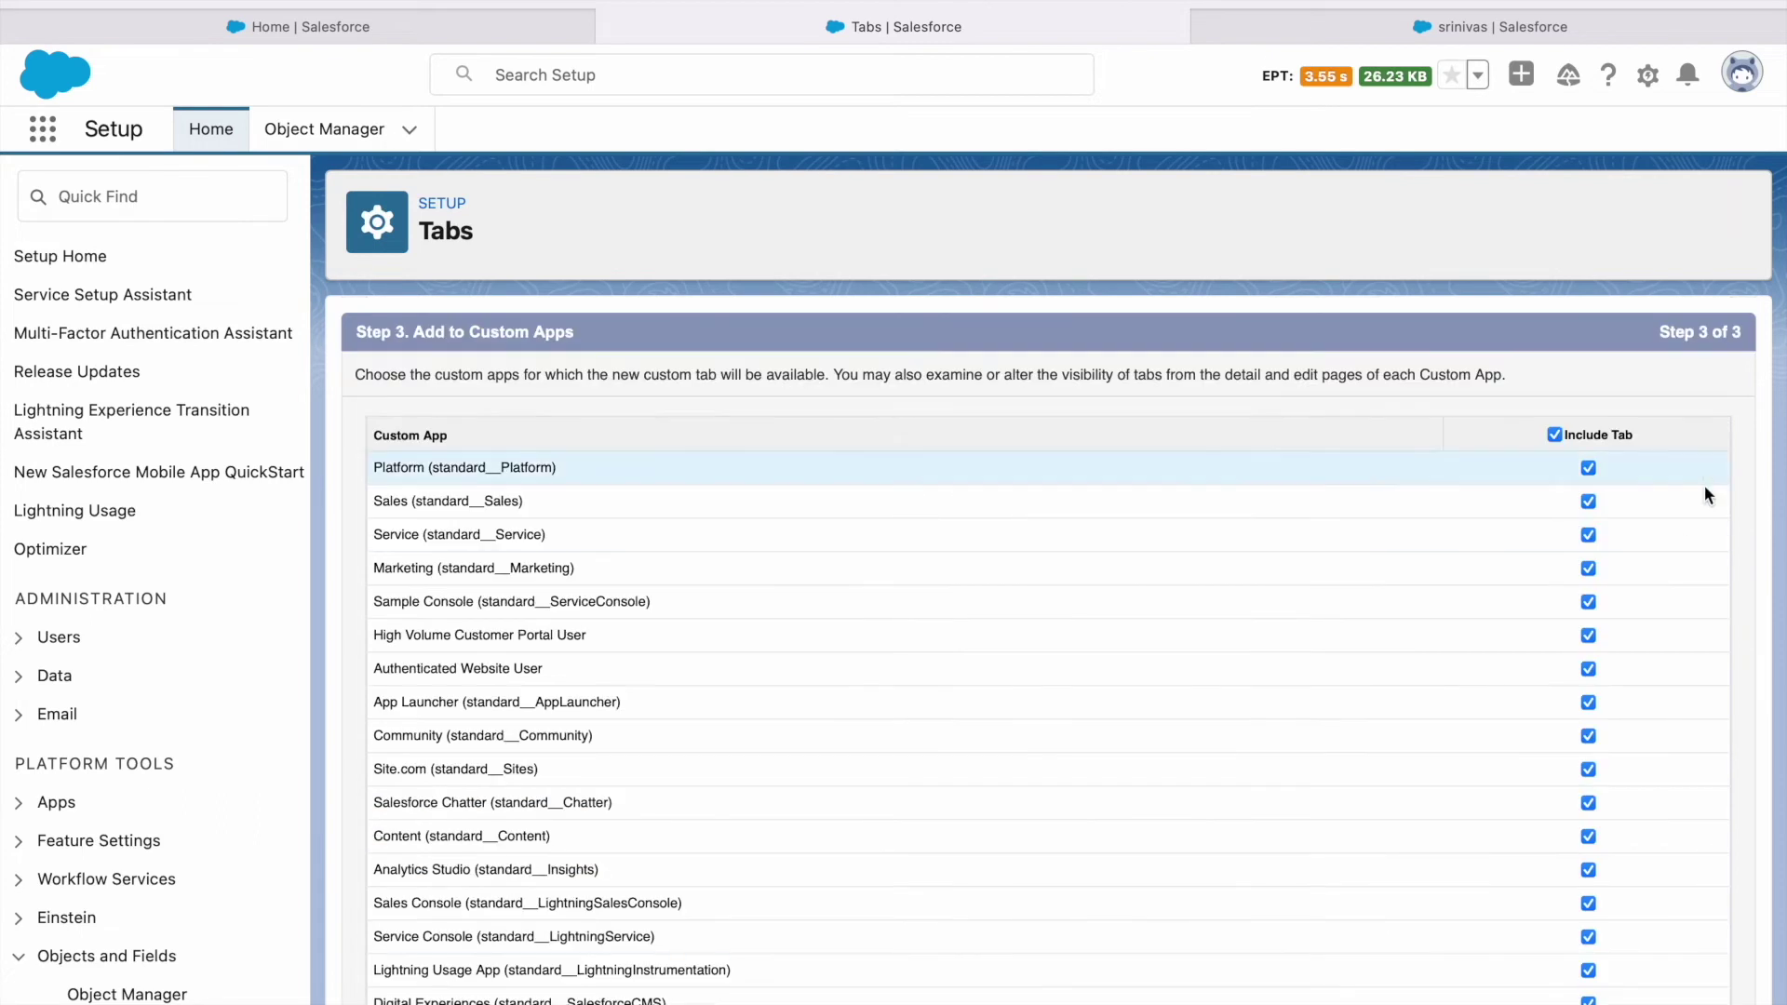
scroll(1755, 658, "down", 1)
scroll(1755, 658, "down", 3)
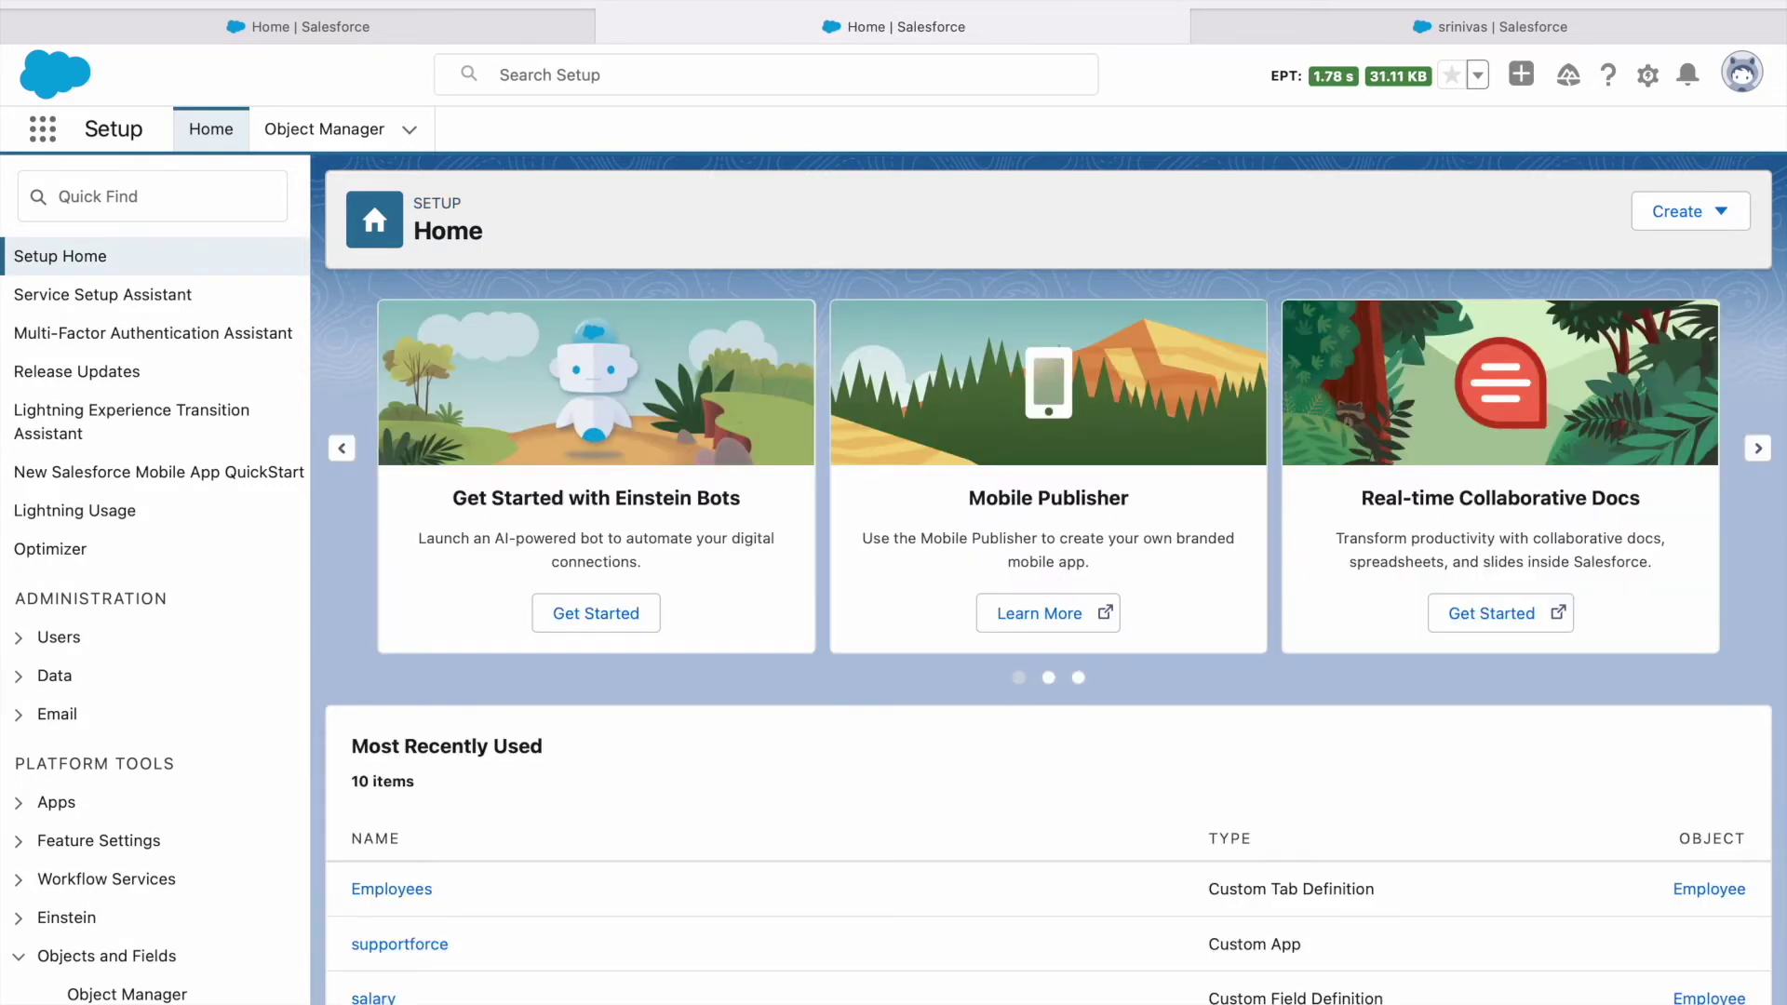
Return to the Service app and show the Employees in the All list view.
left_click(279, 23)
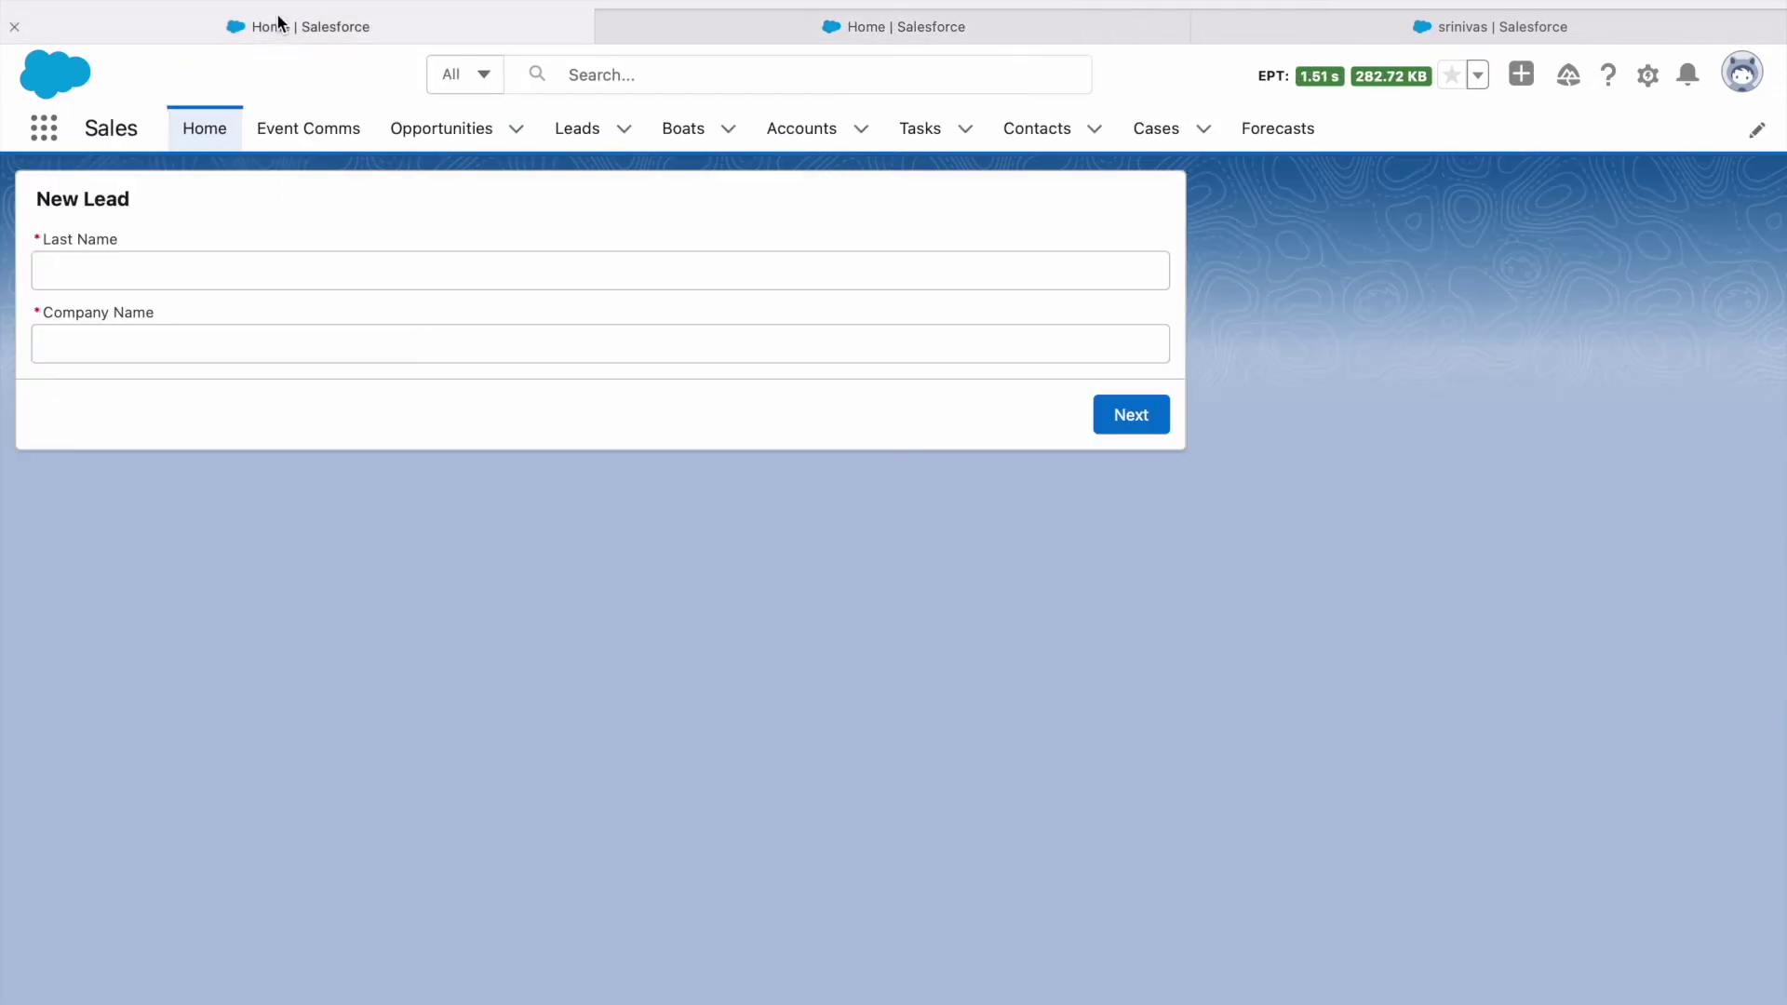
left_click(51, 134)
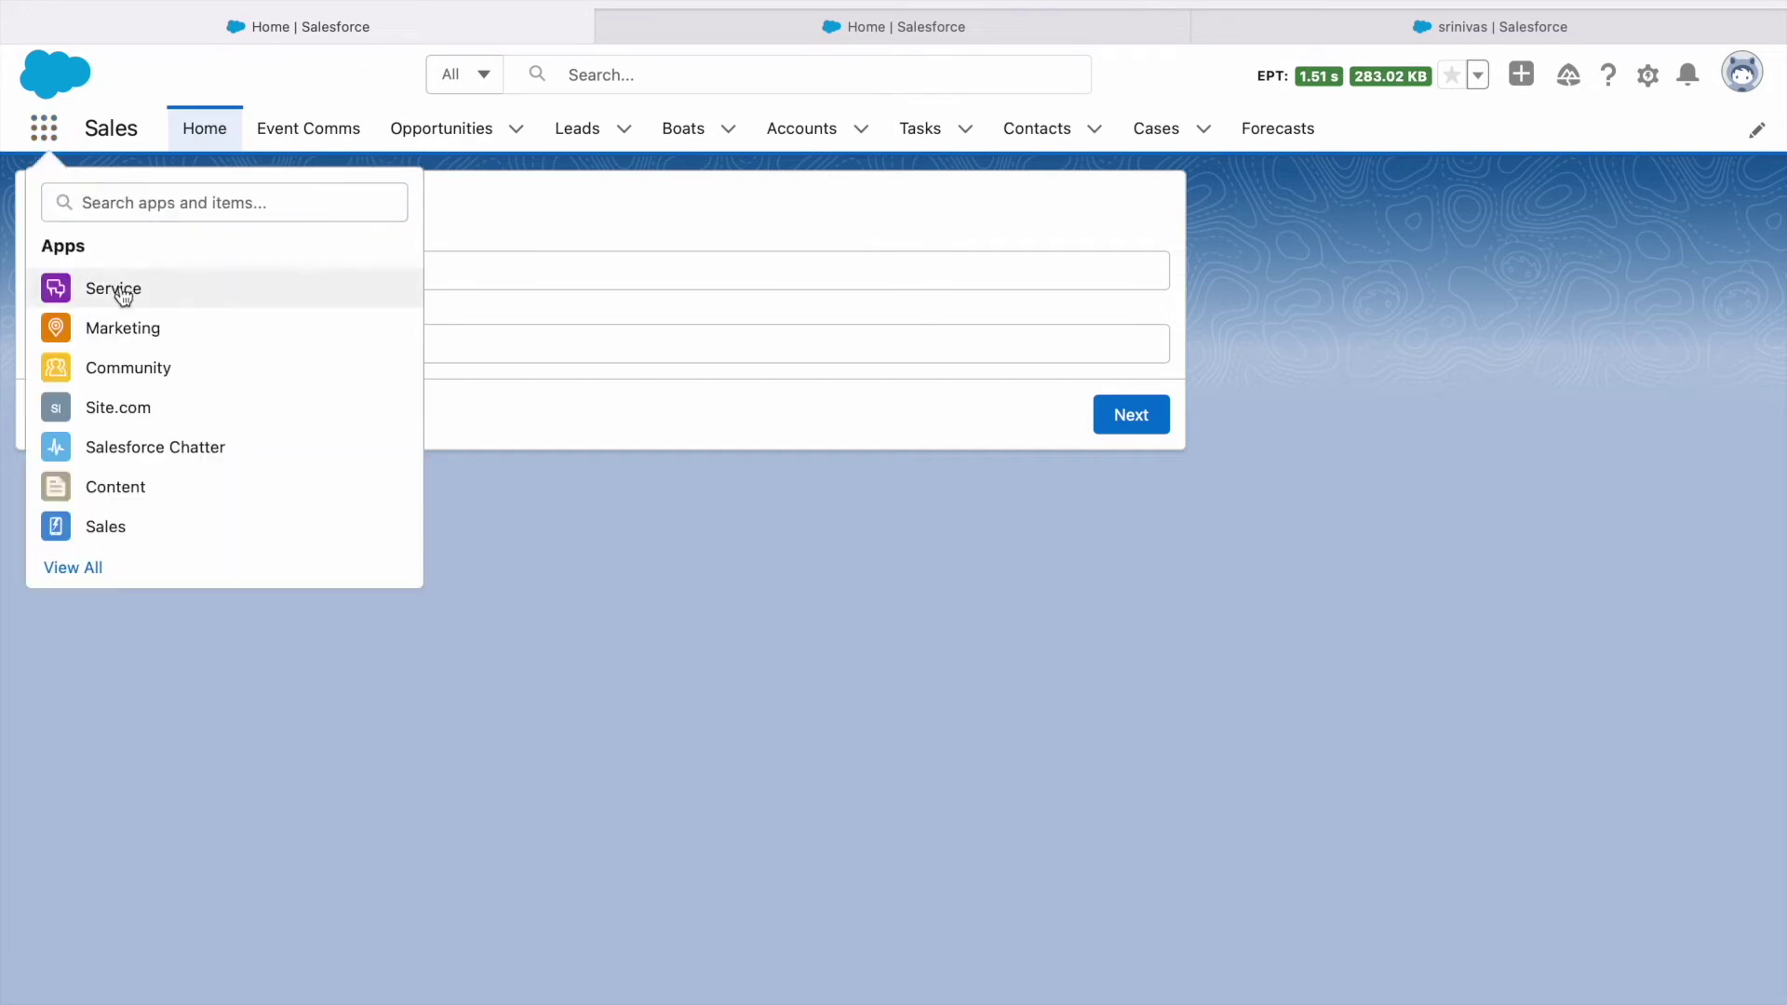
left_click(119, 289)
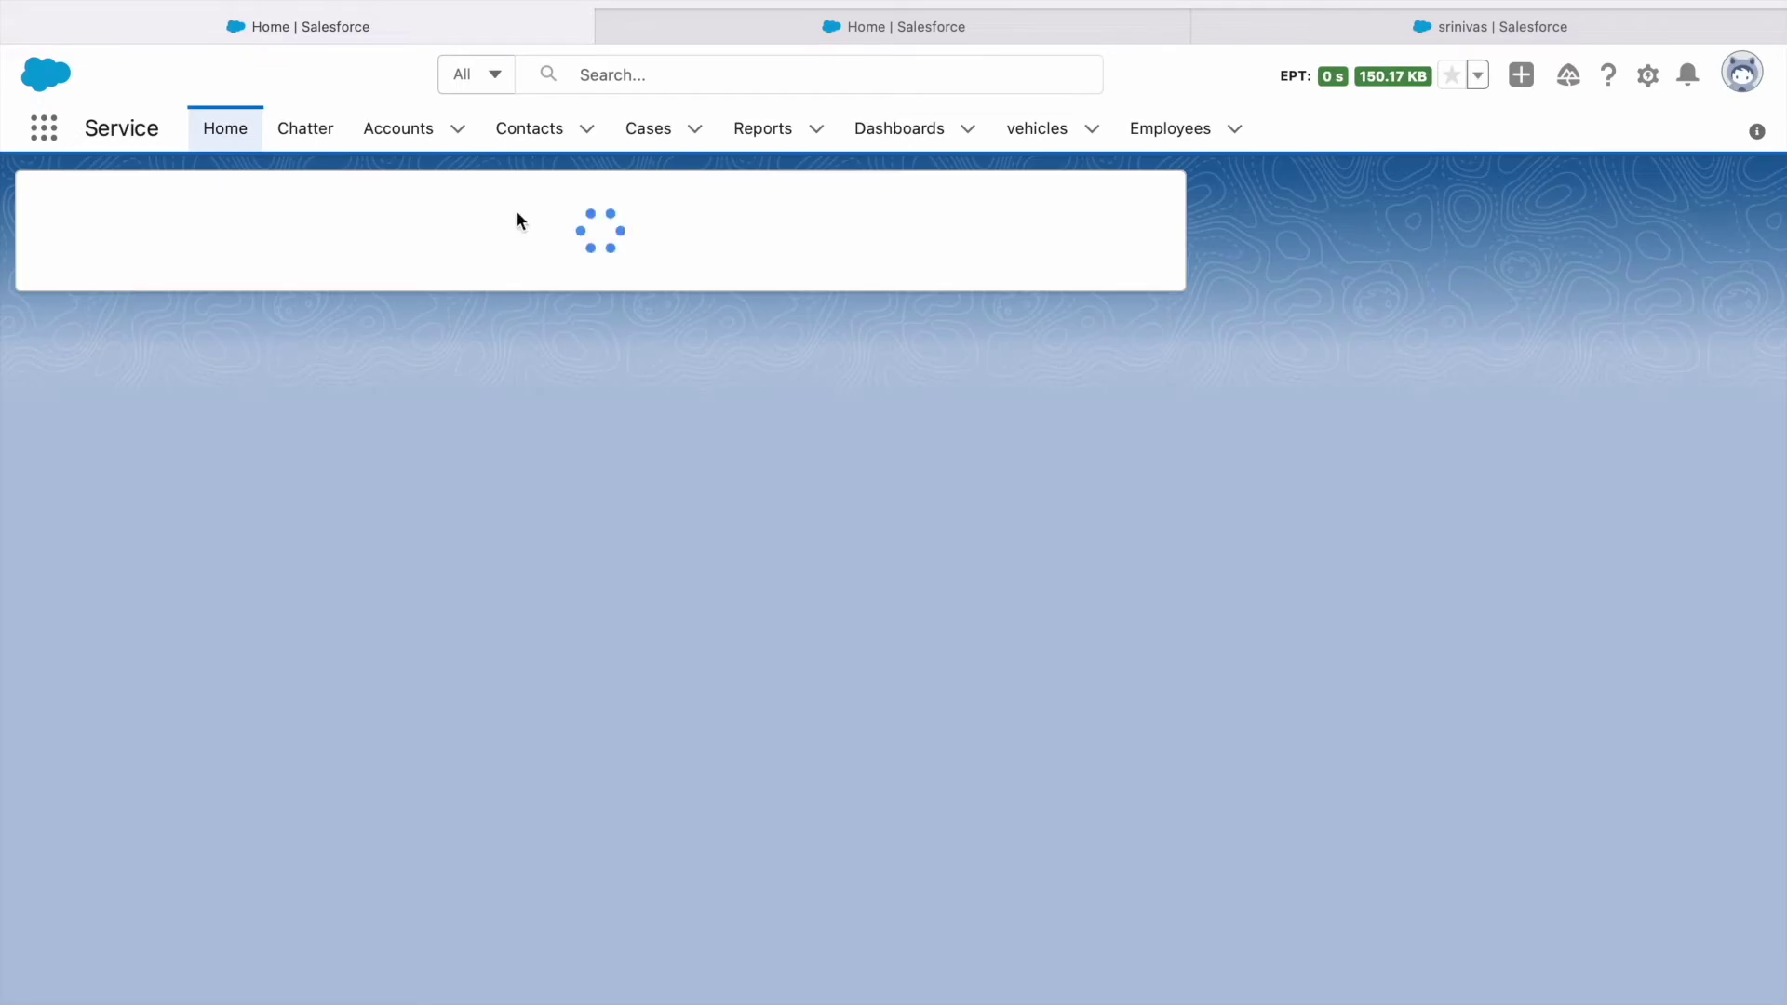
left_click(1189, 127)
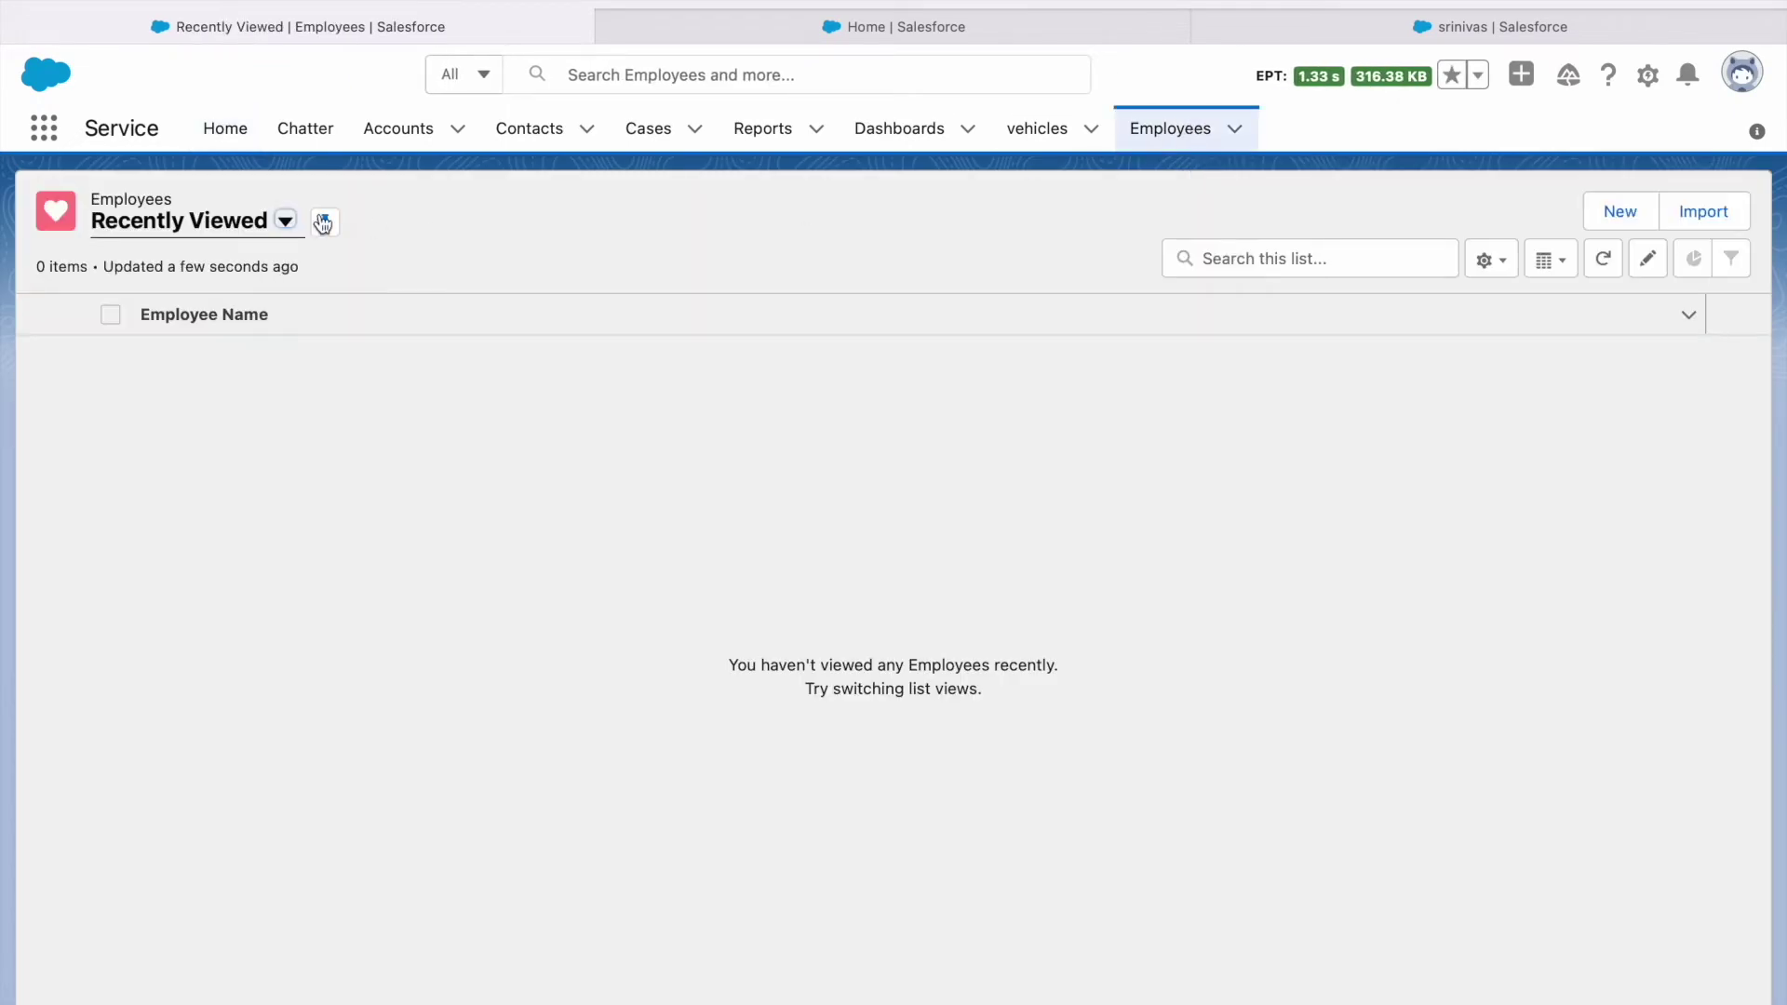
left_click(286, 221)
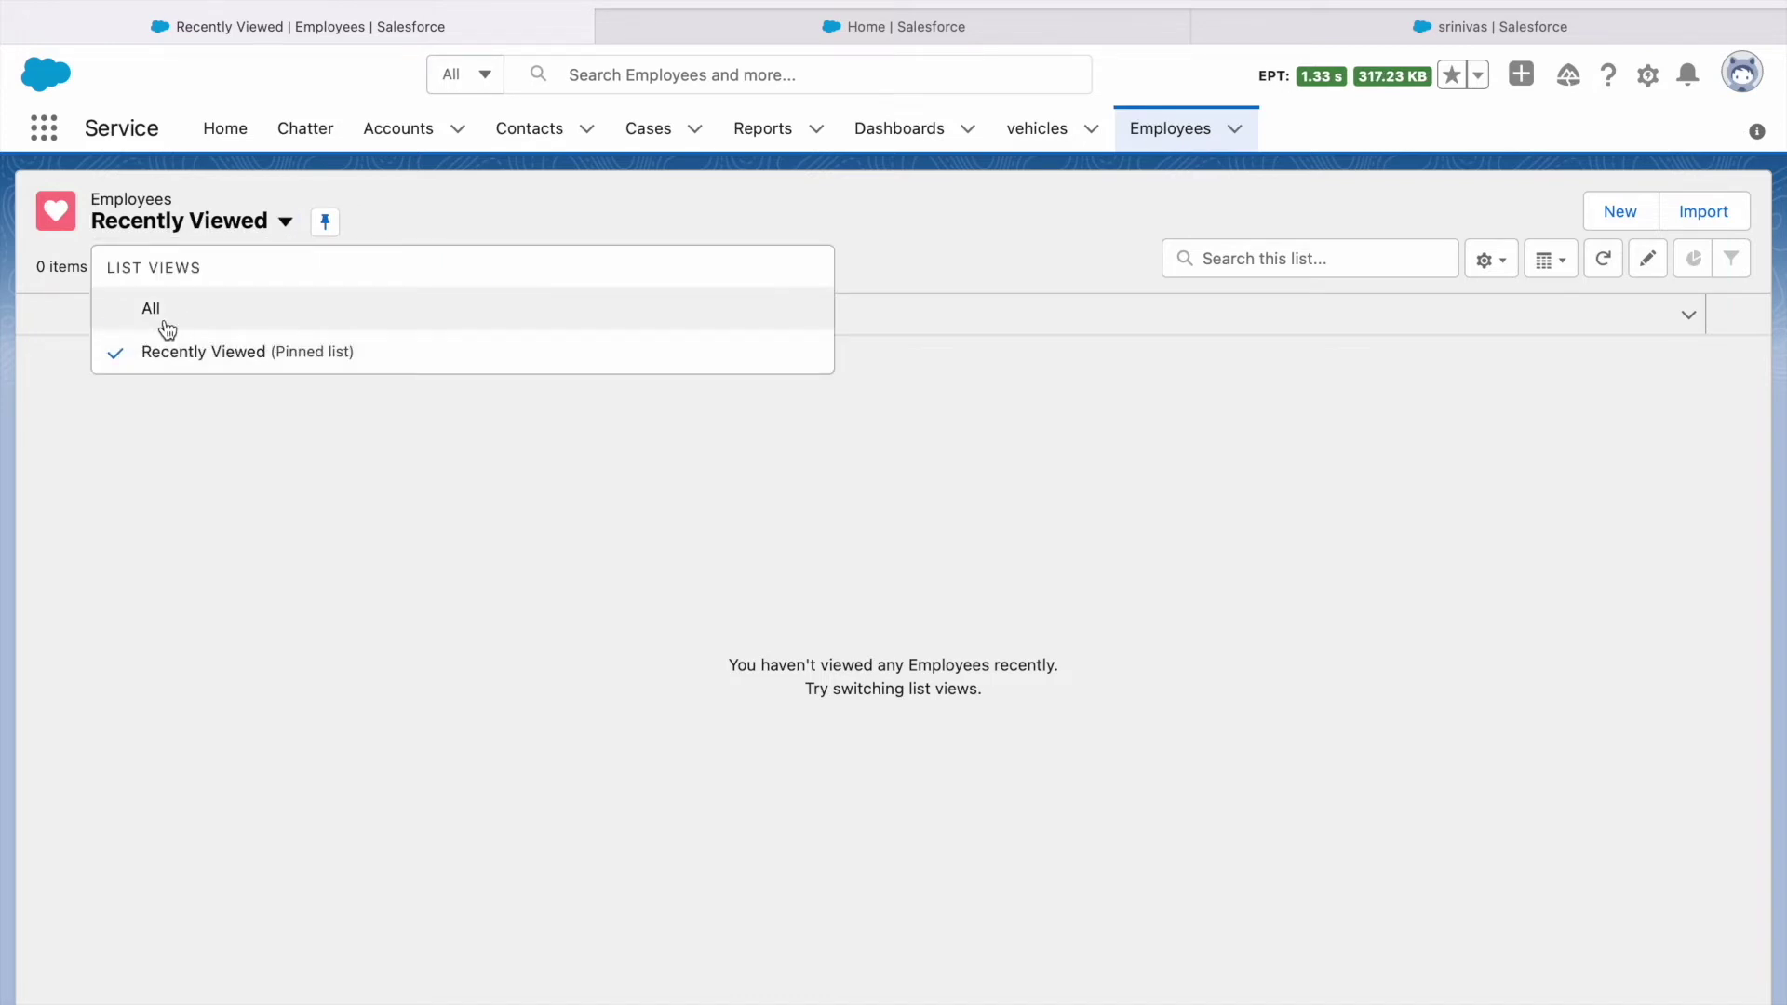
left_click(150, 314)
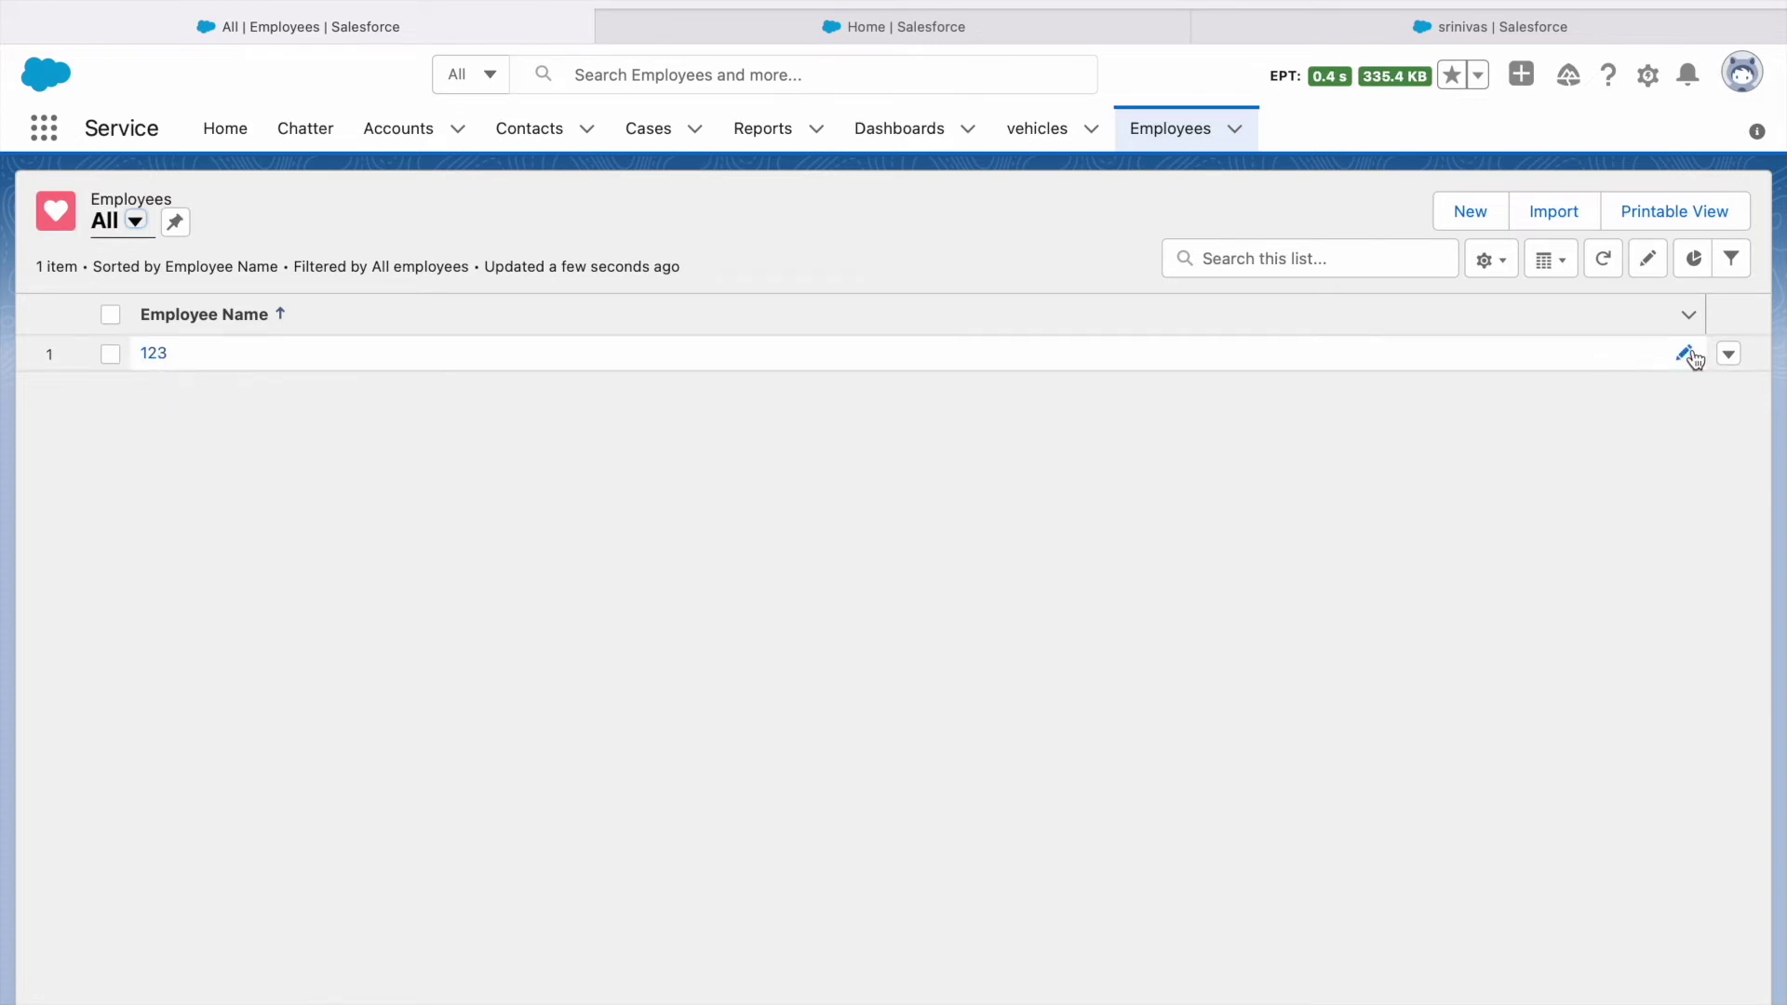
Compare the account's Employees related list with the All employees list.
left_click(1519, 26)
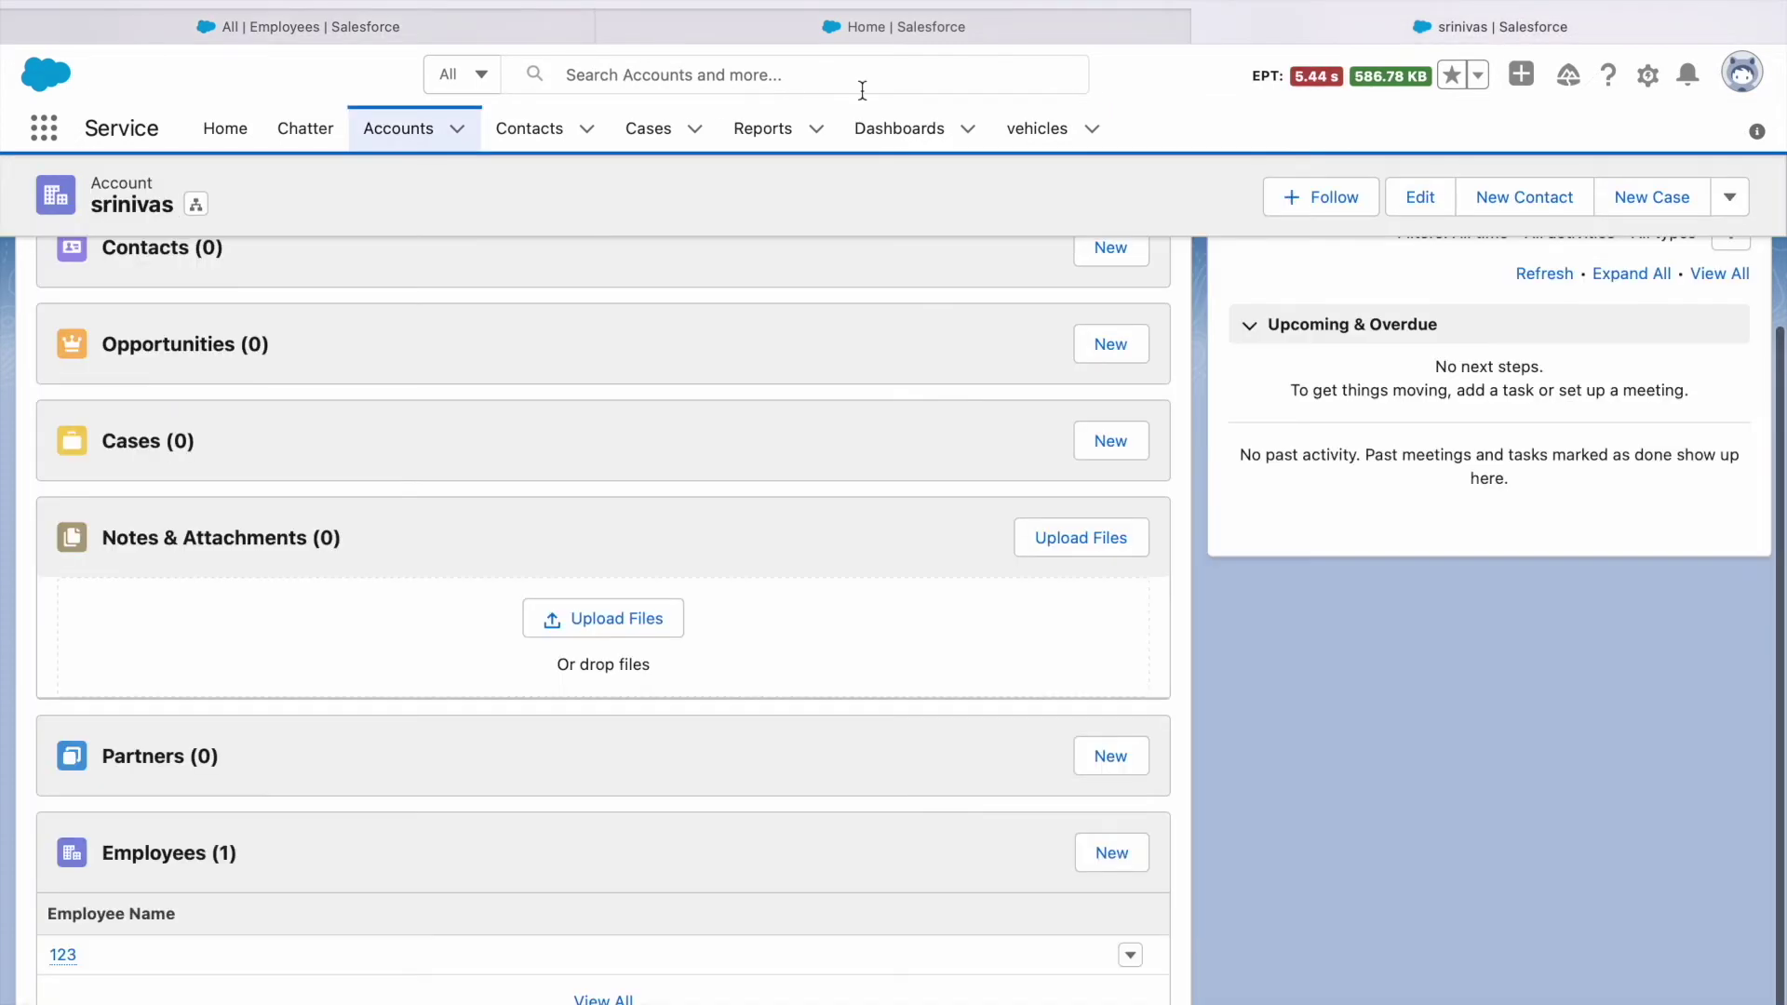
left_click(371, 20)
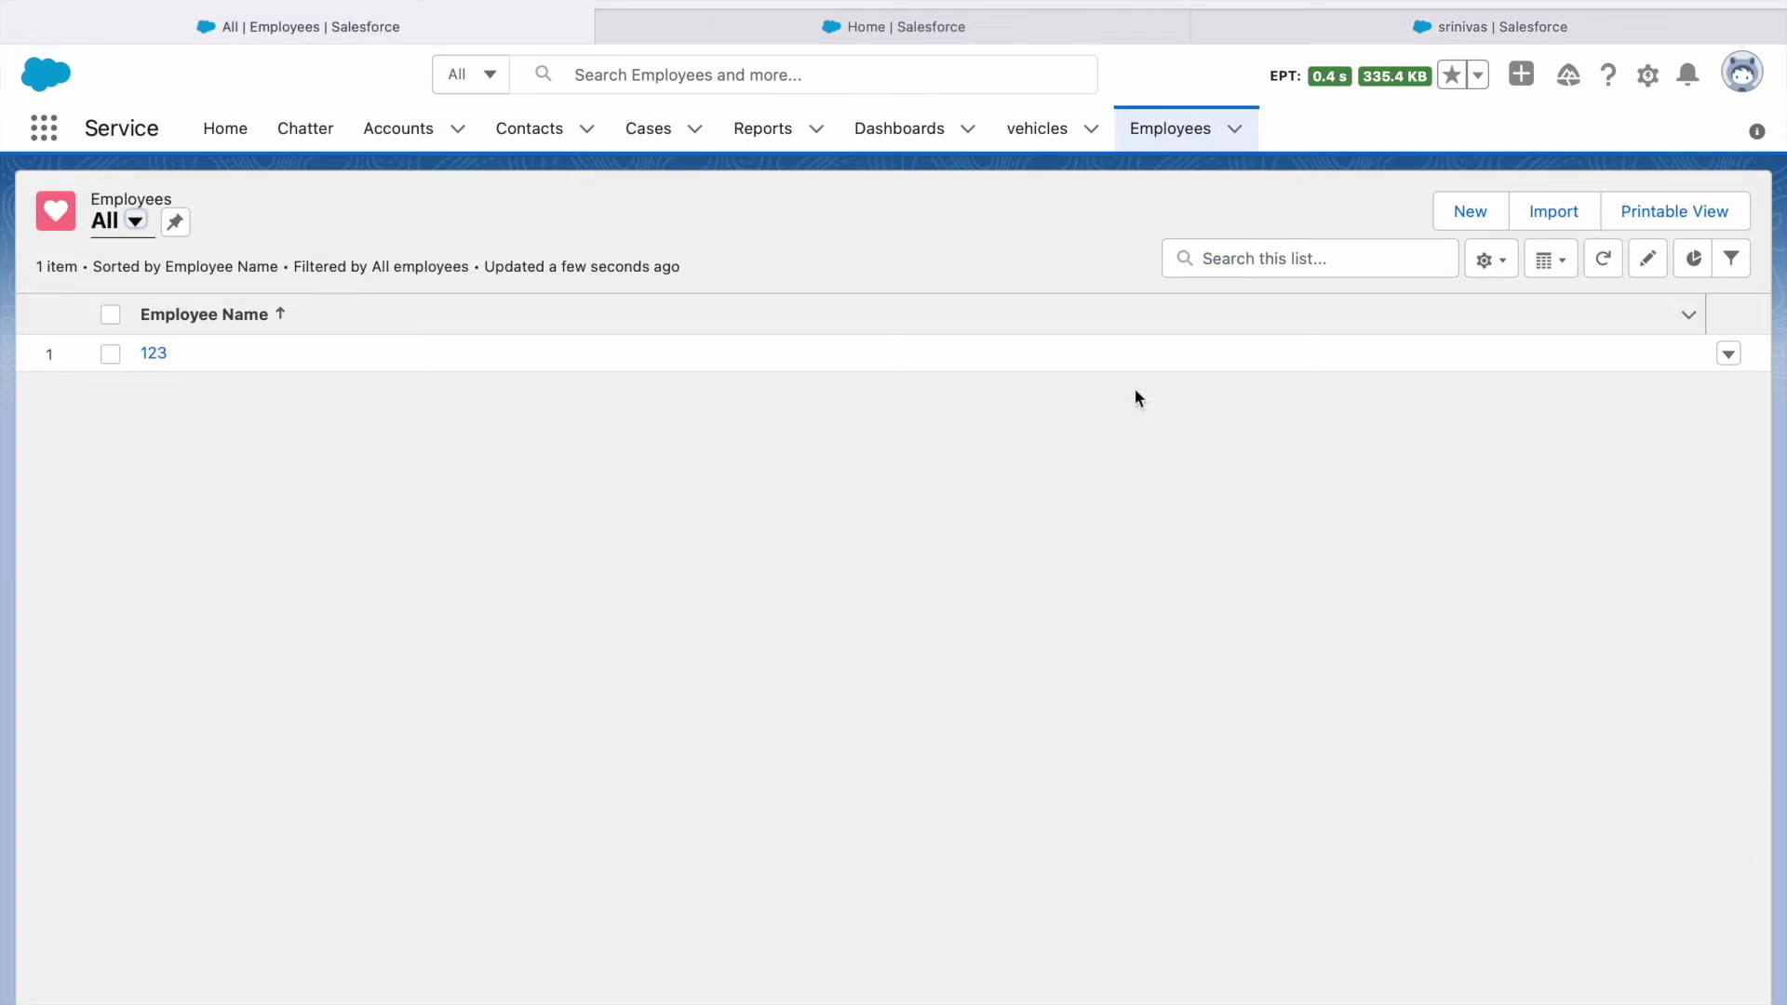
Delete the employee record 123 from the All employees list and confirm the deletion.
left_click(1728, 355)
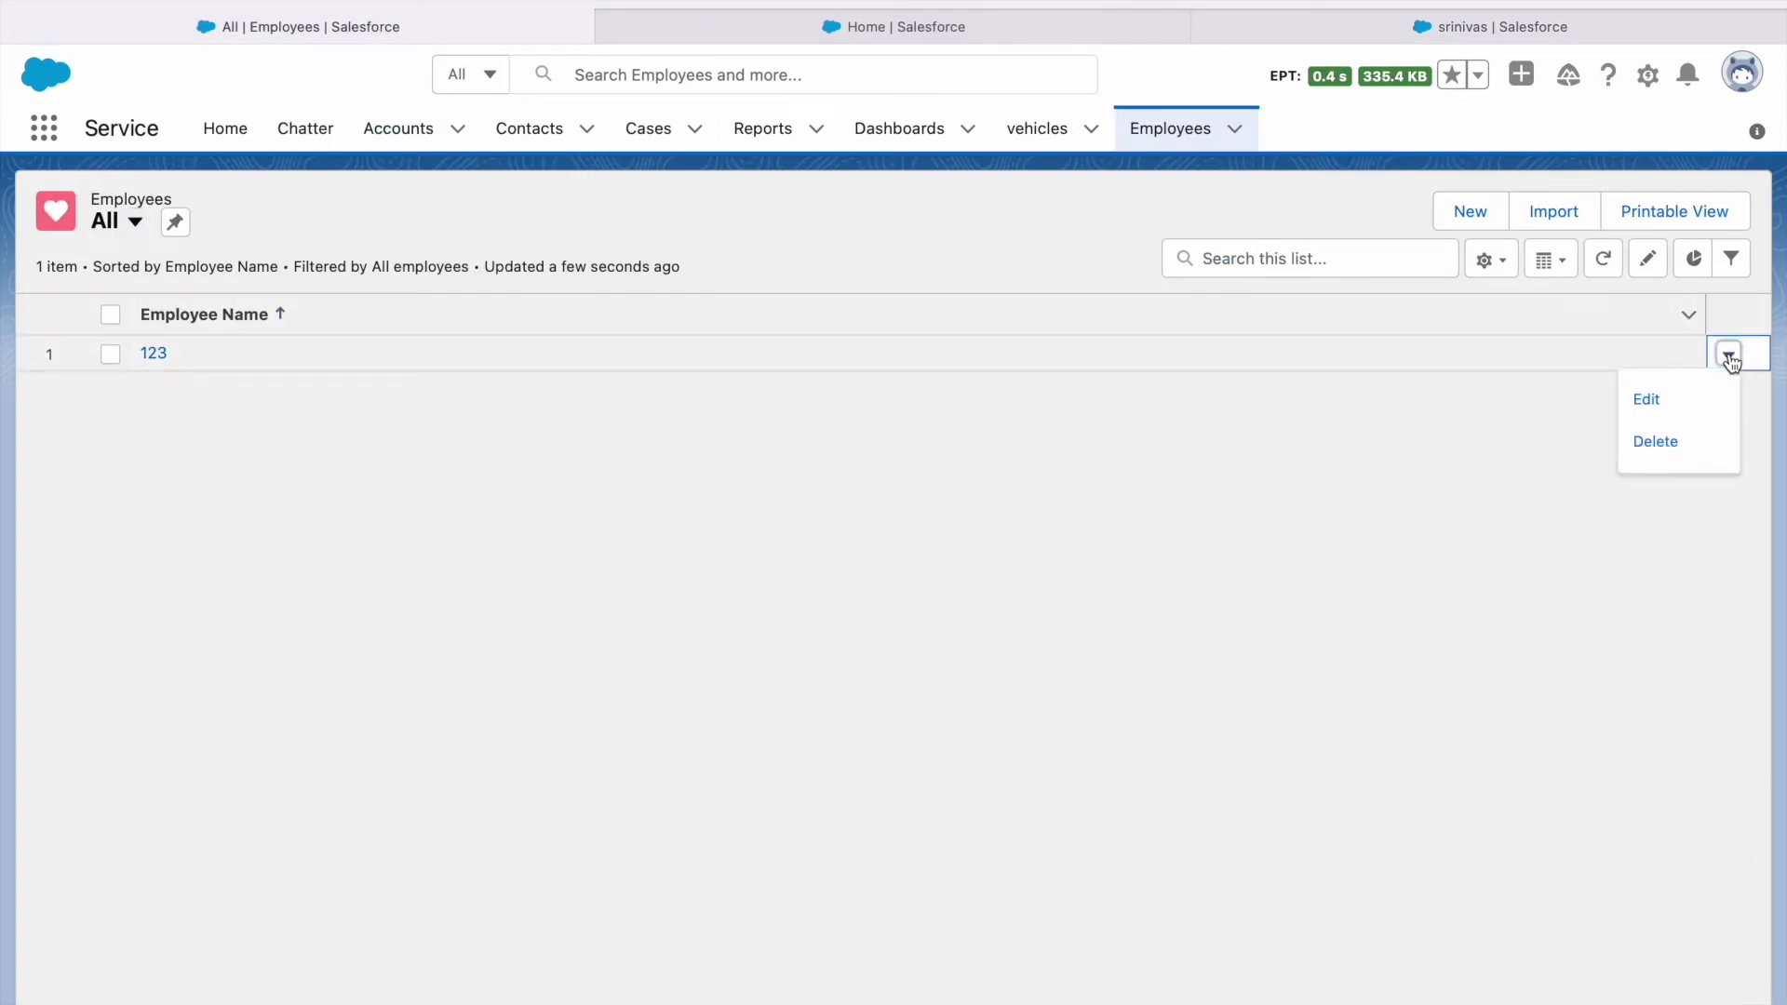
left_click(1654, 446)
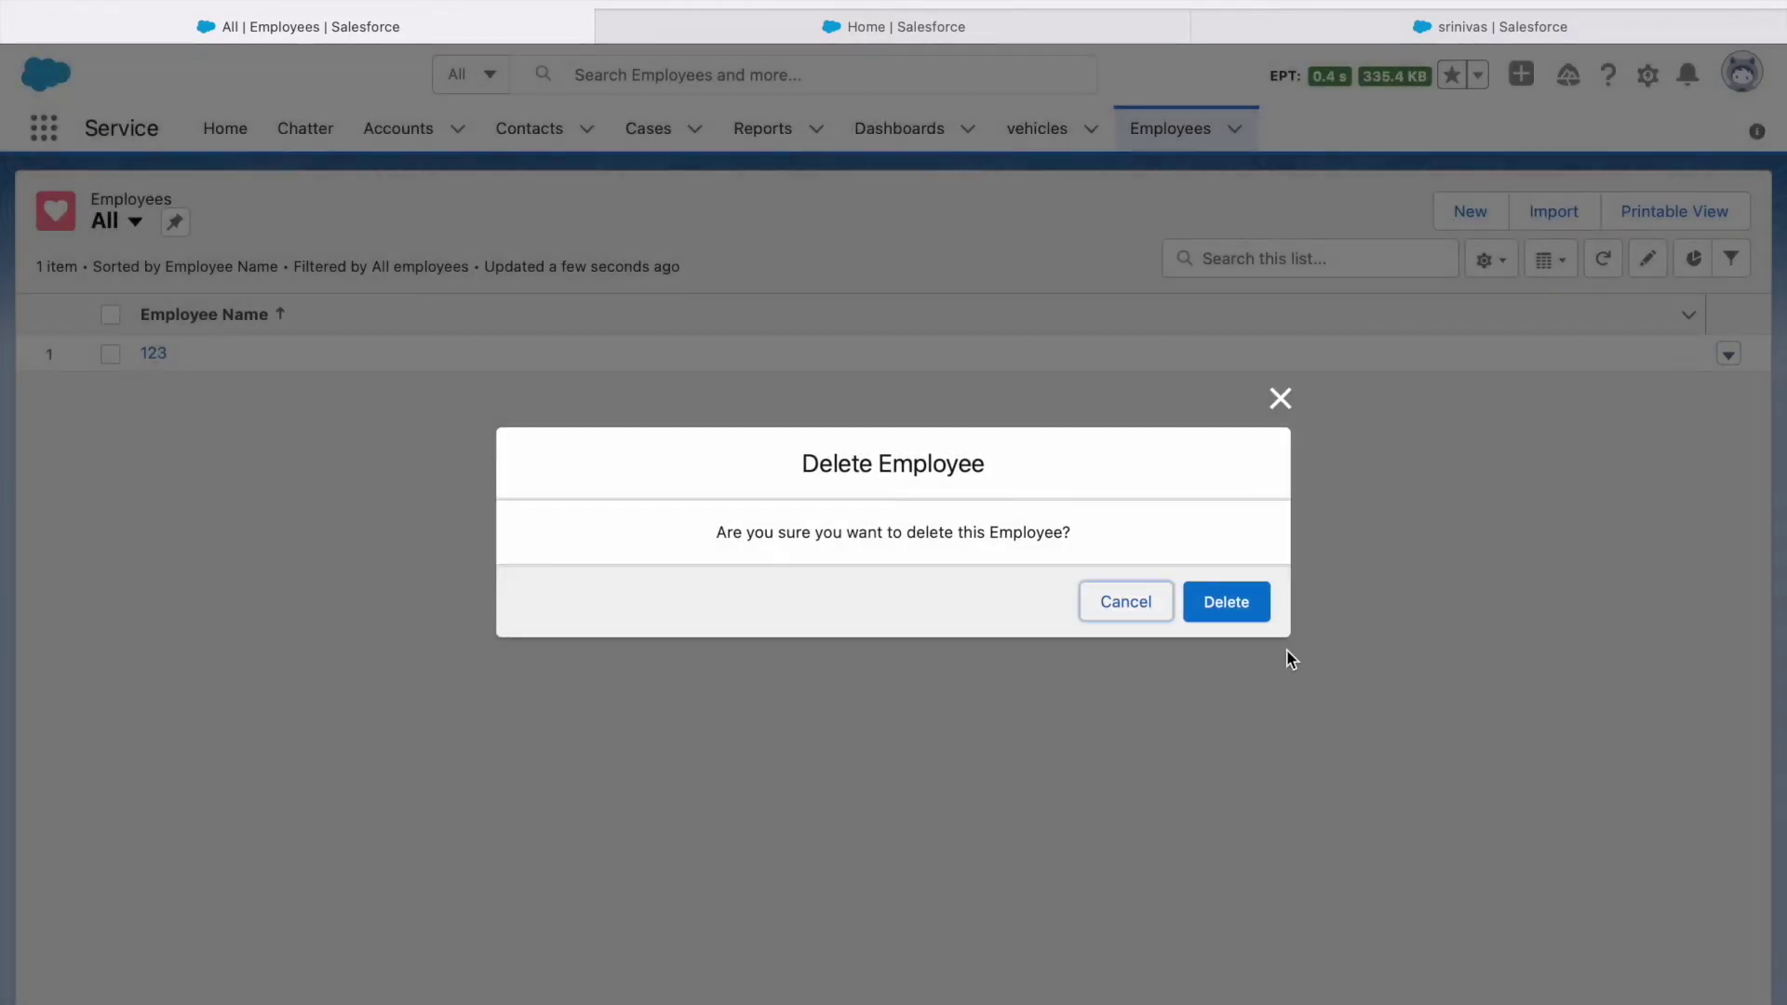
left_click(1225, 618)
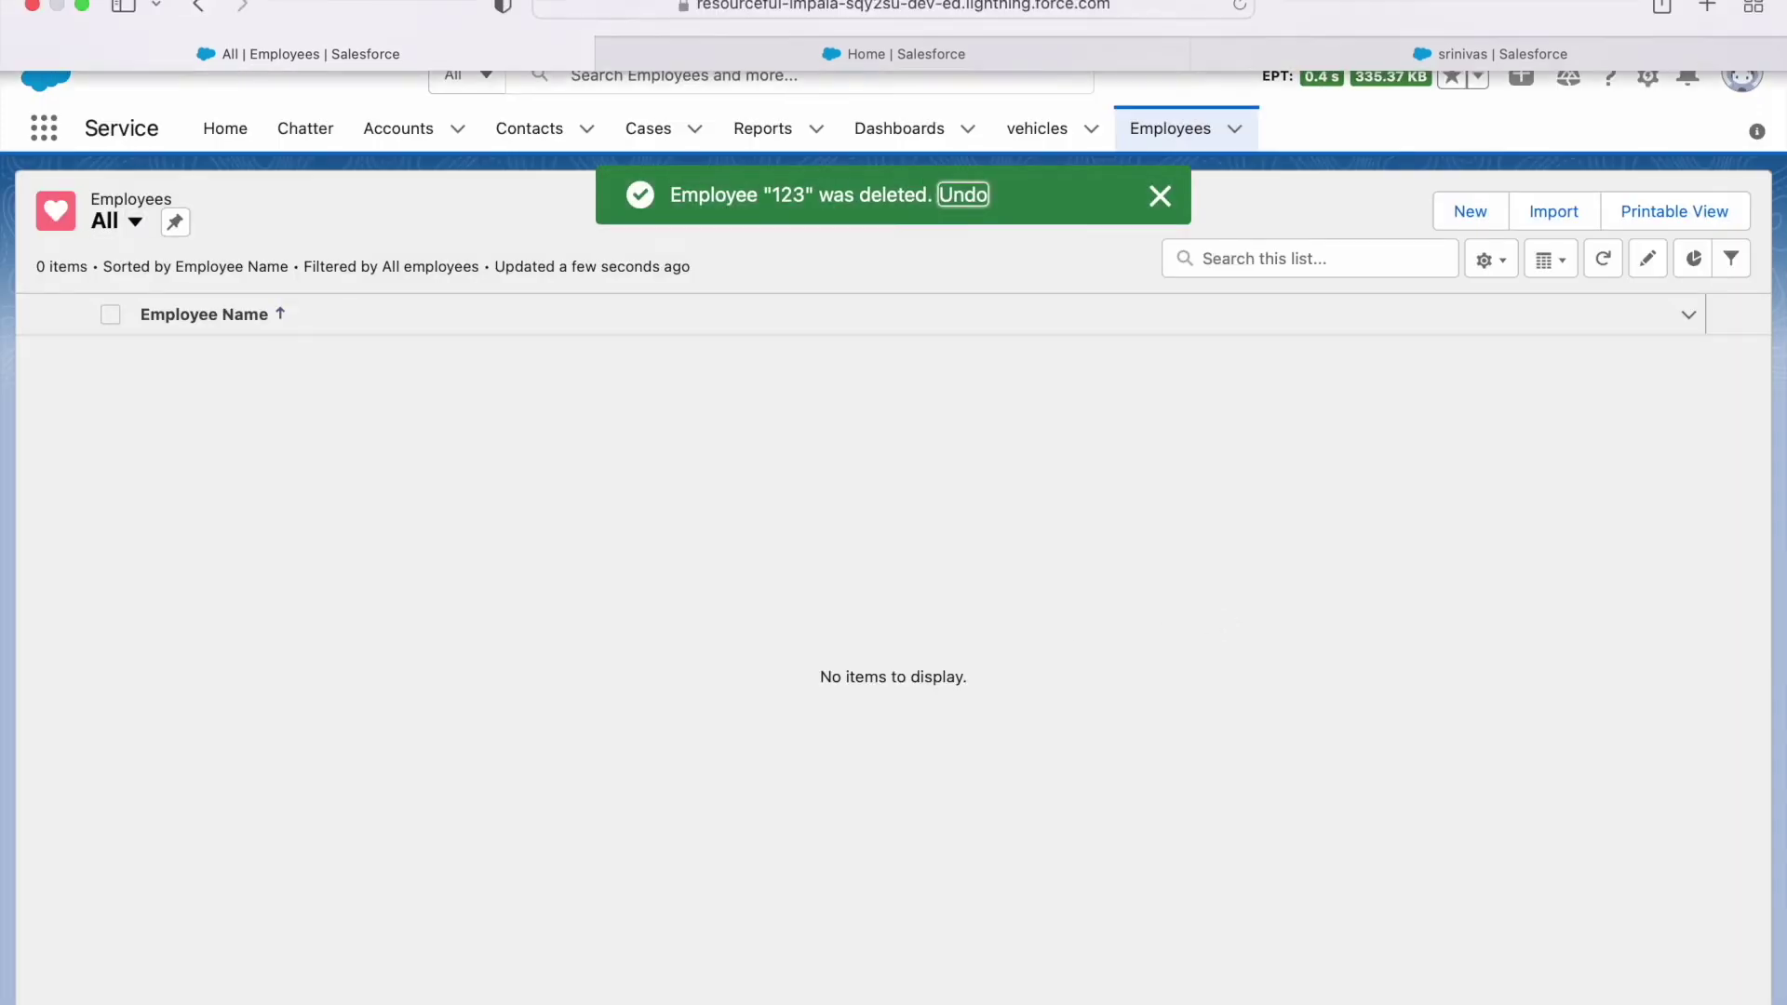
Check the All Accounts list view for the deleted employee's parent account.
left_click(1432, 48)
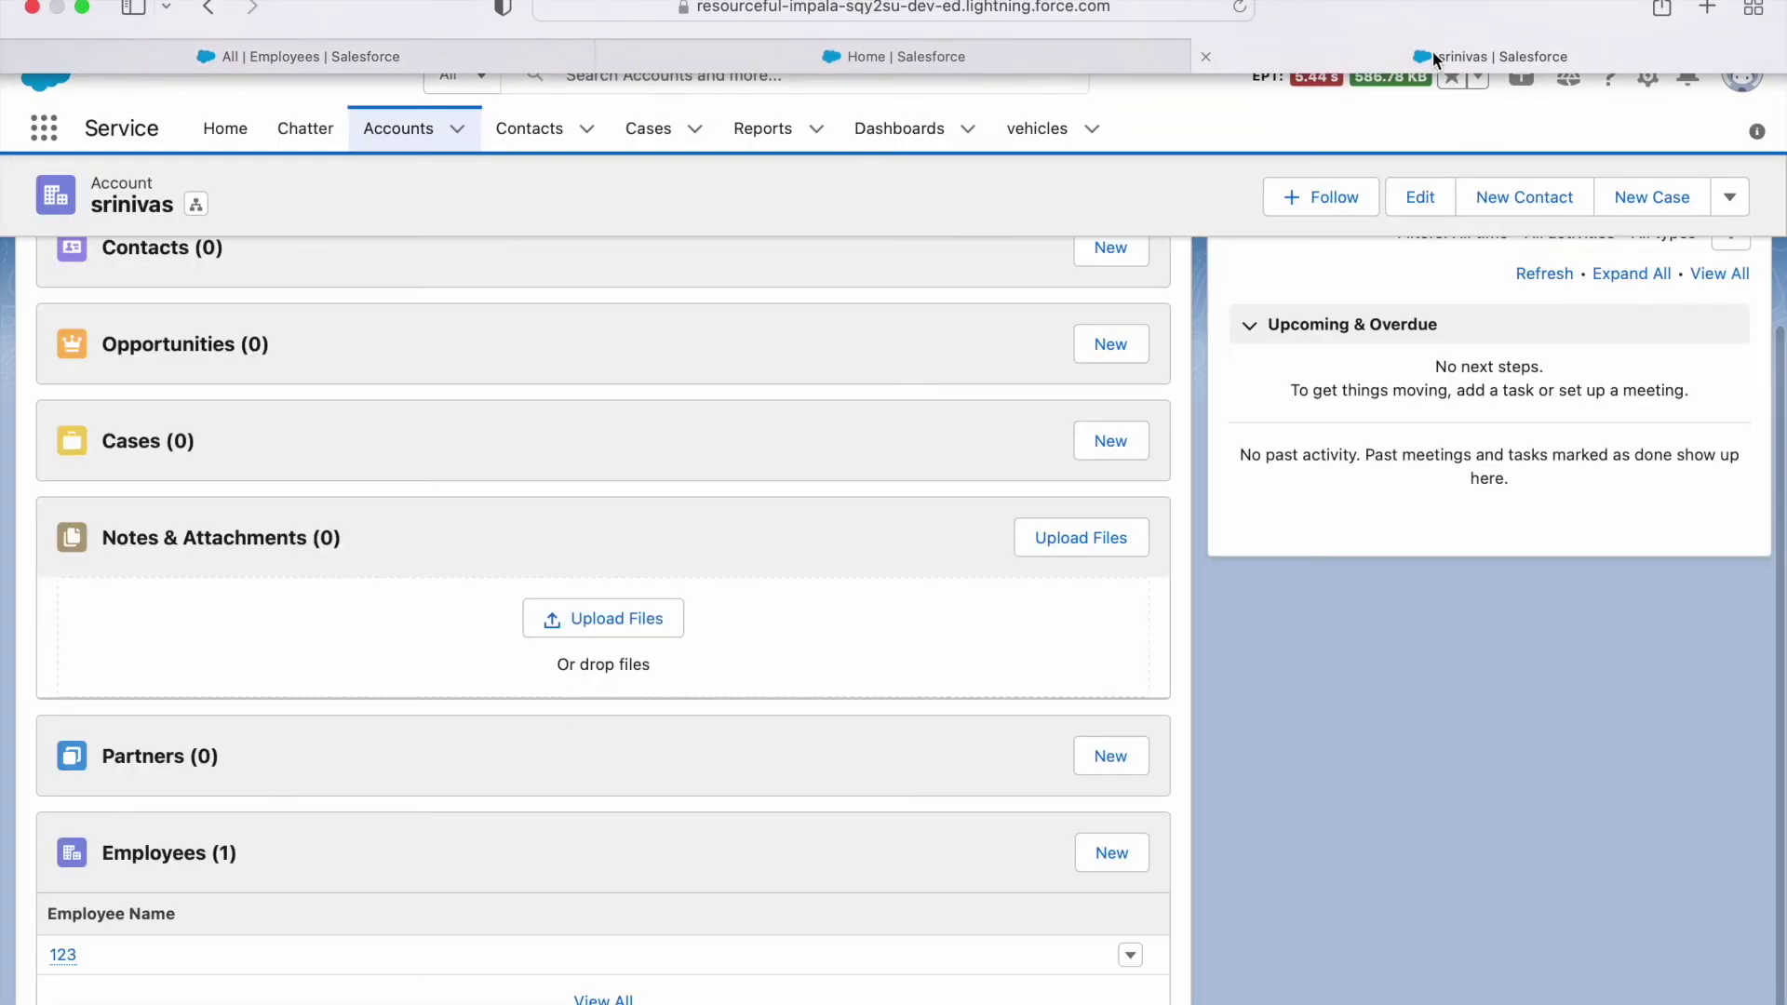
left_click(404, 135)
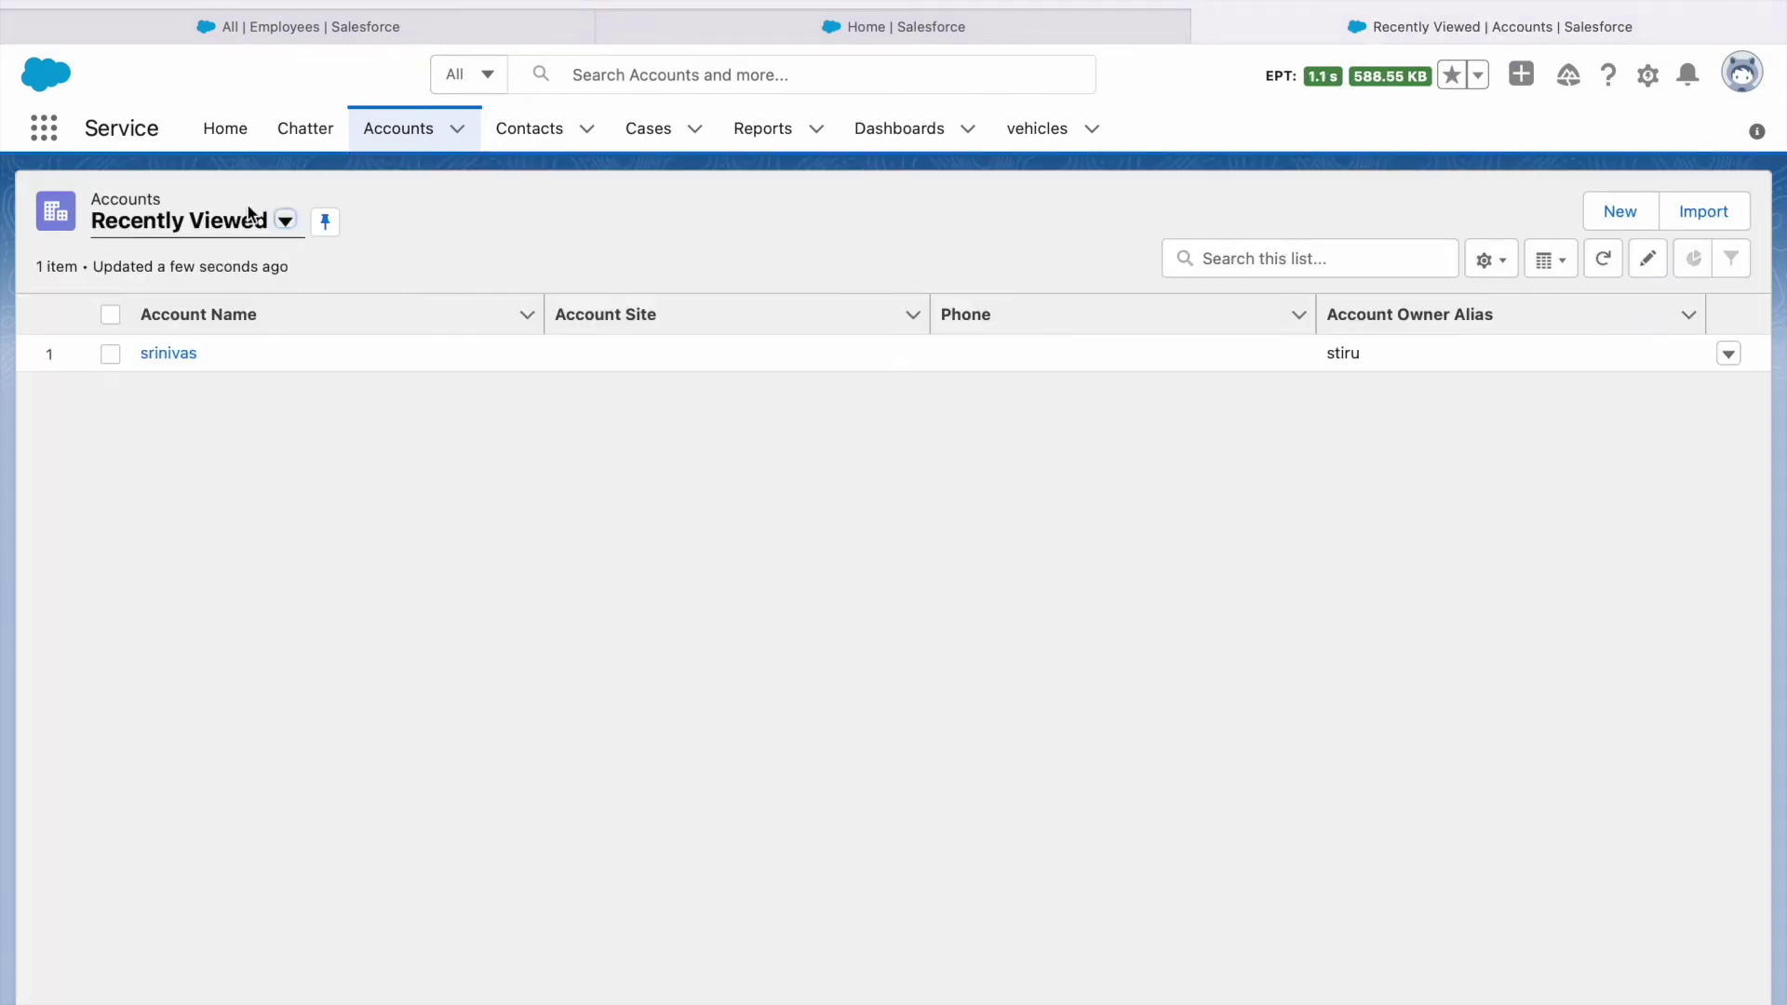
left_click(286, 223)
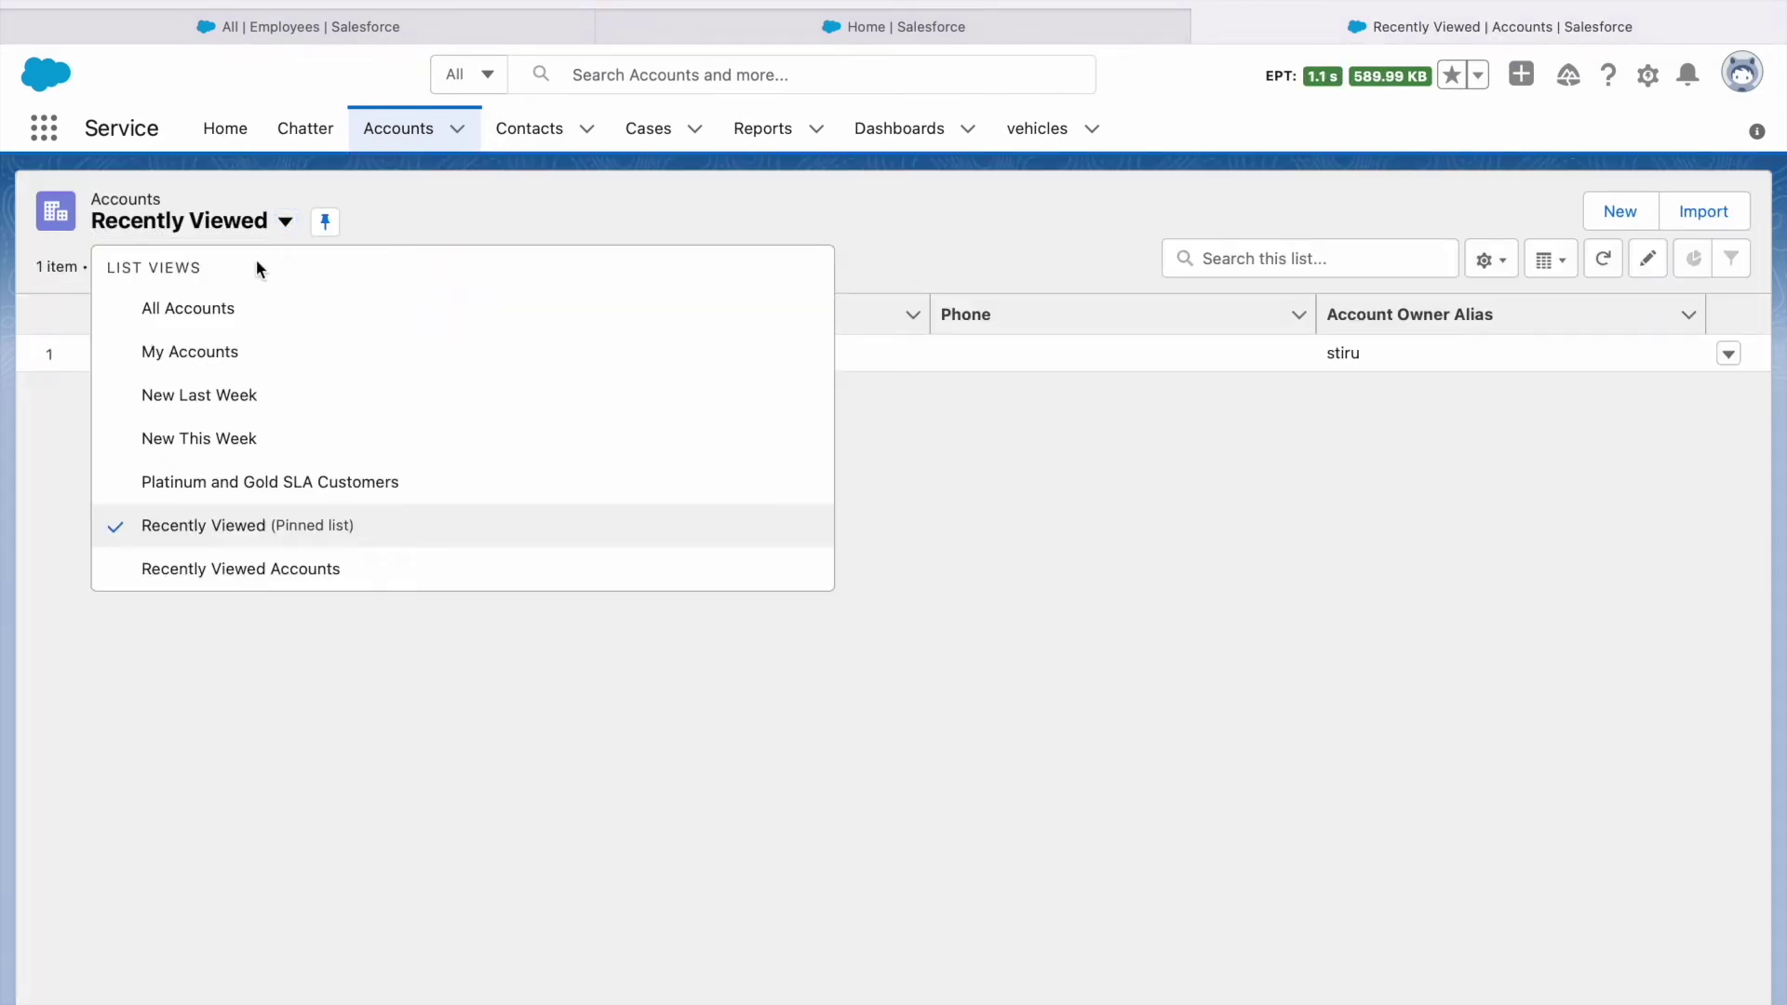
left_click(224, 308)
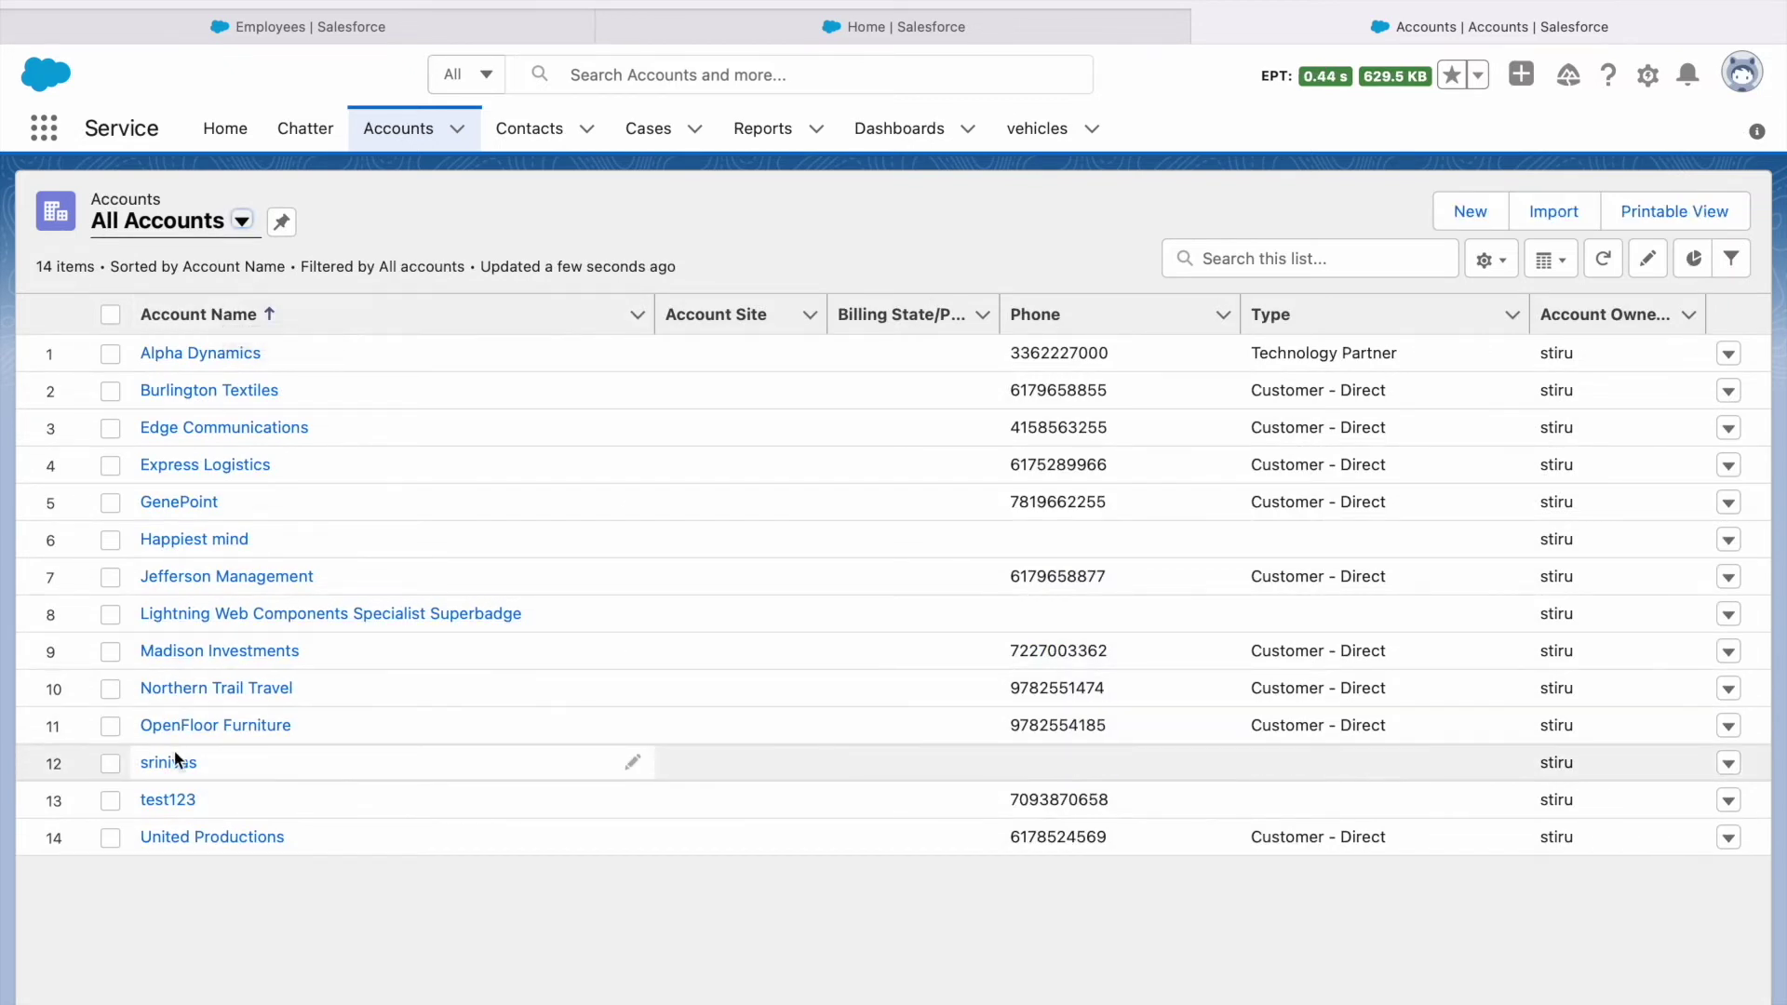
Create an employee named 123 with a salary of 40000, link it to the recently viewed account, and save it.
left_click(276, 38)
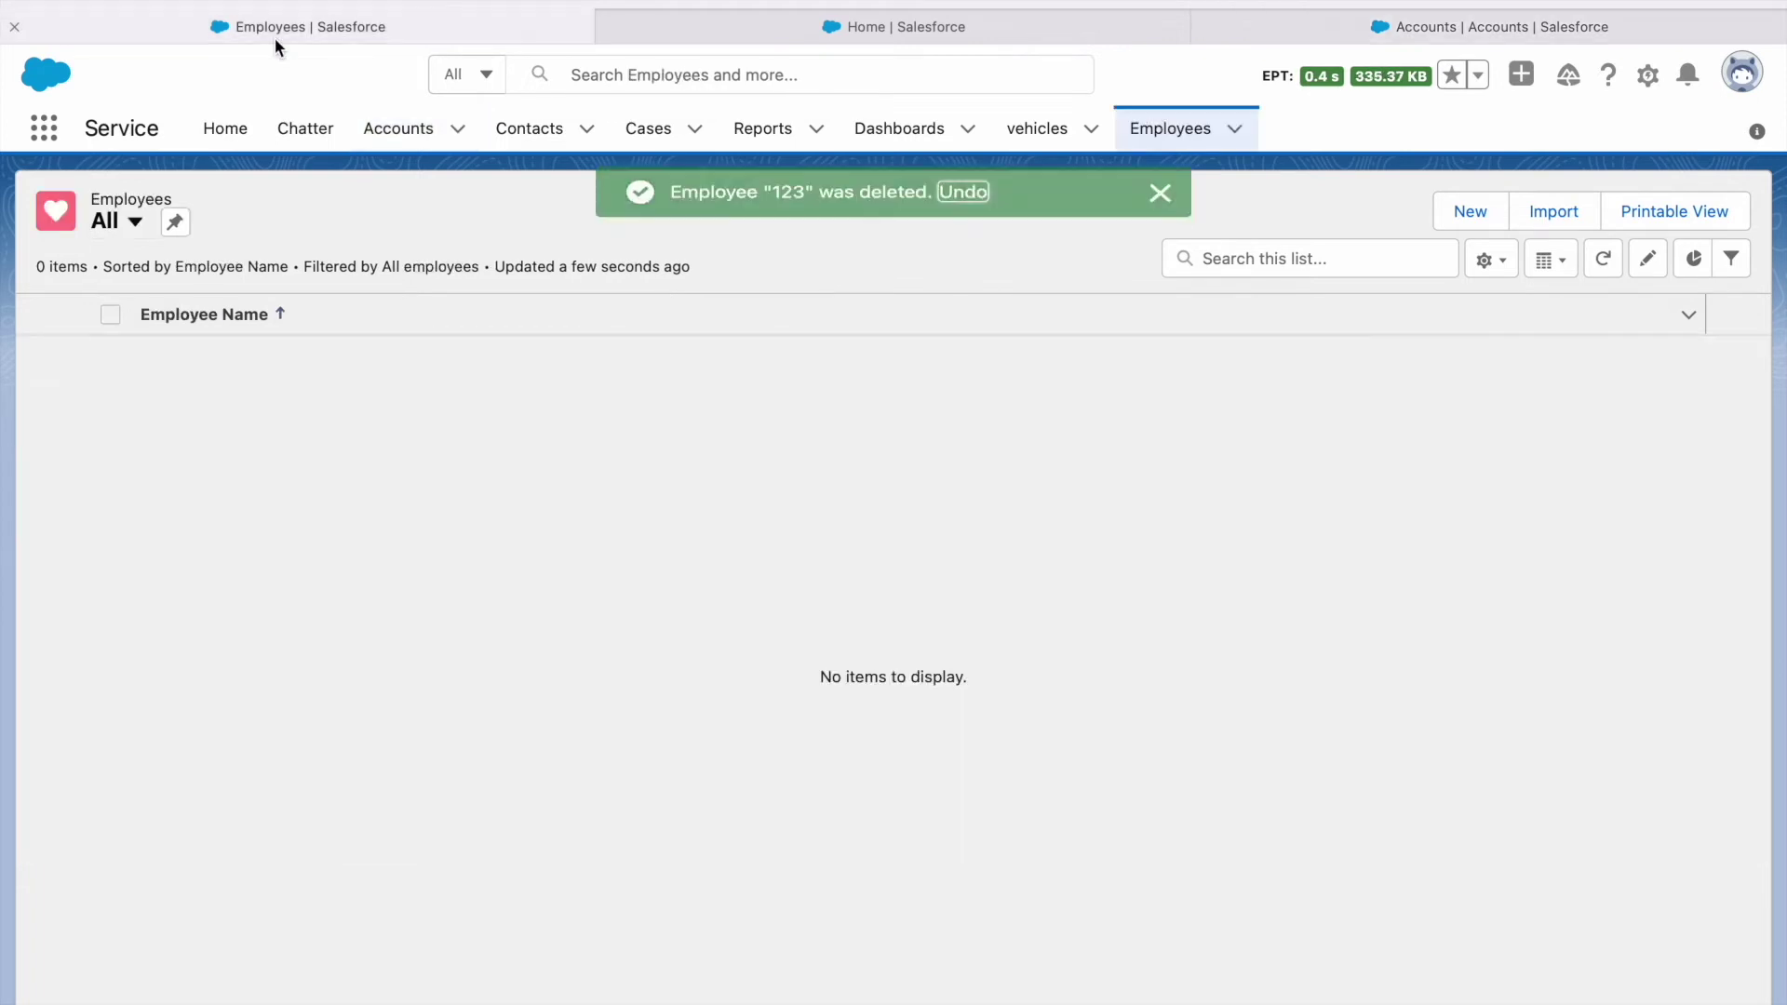
left_click(1468, 222)
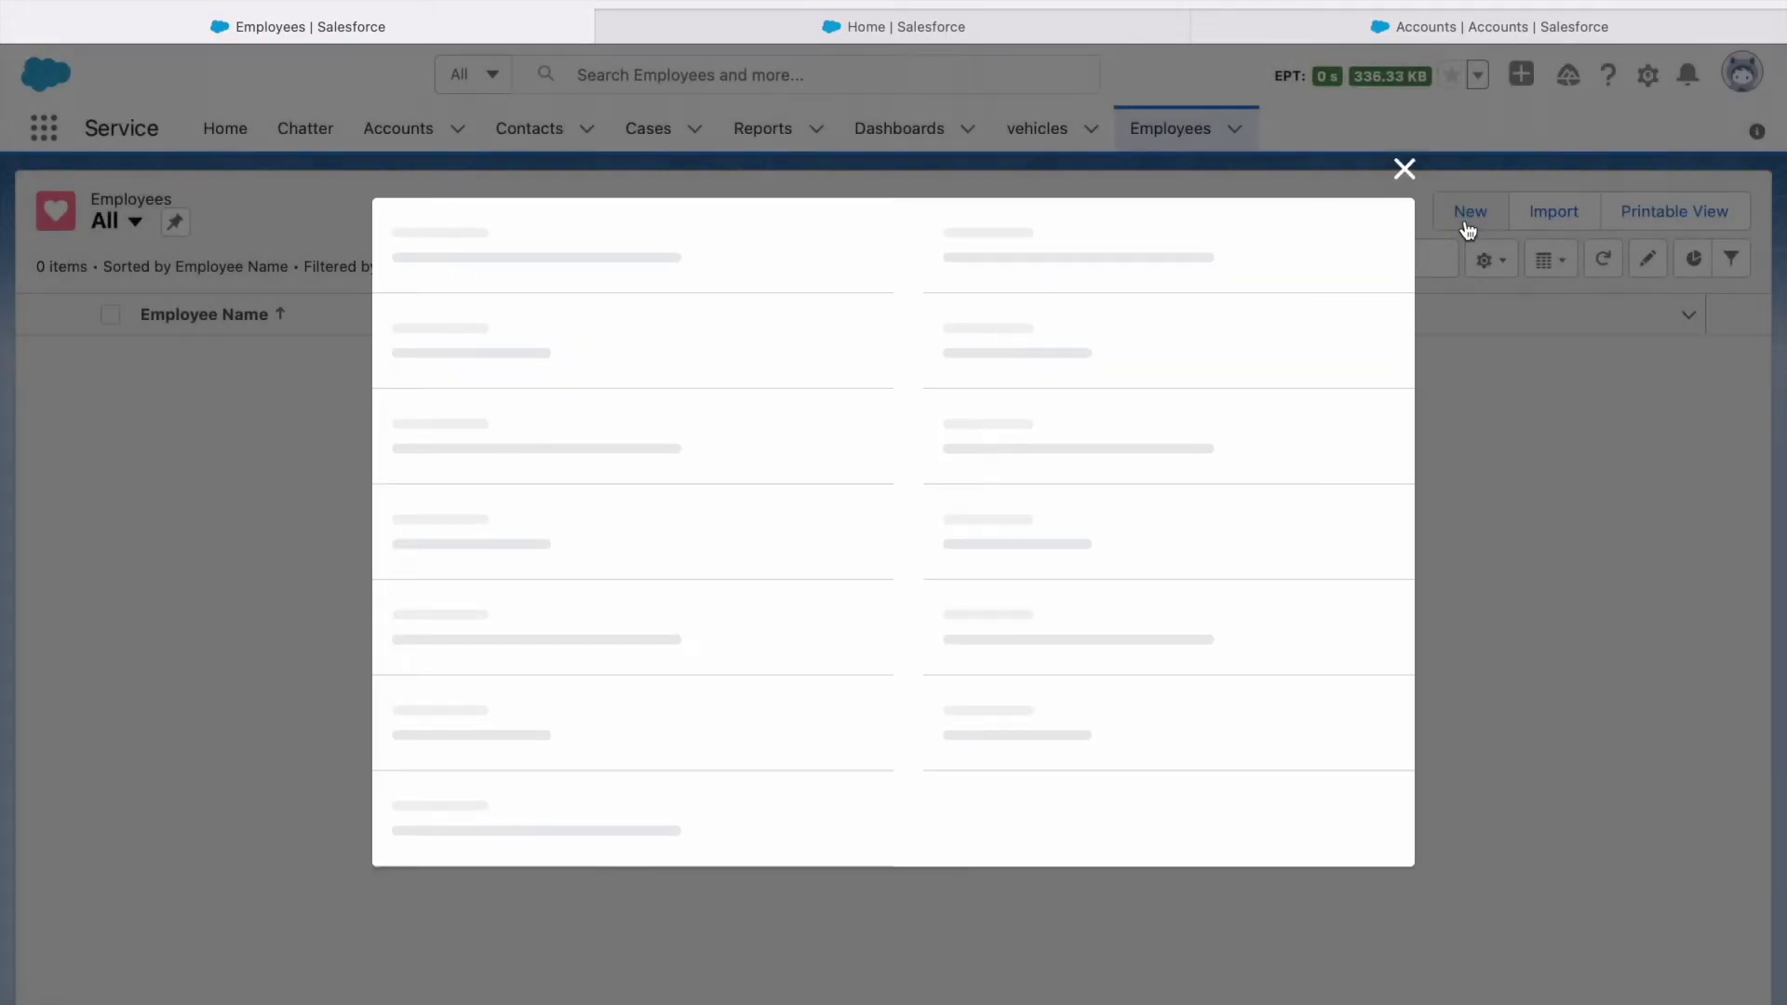
type("123")
left_click(520, 566)
type("40000")
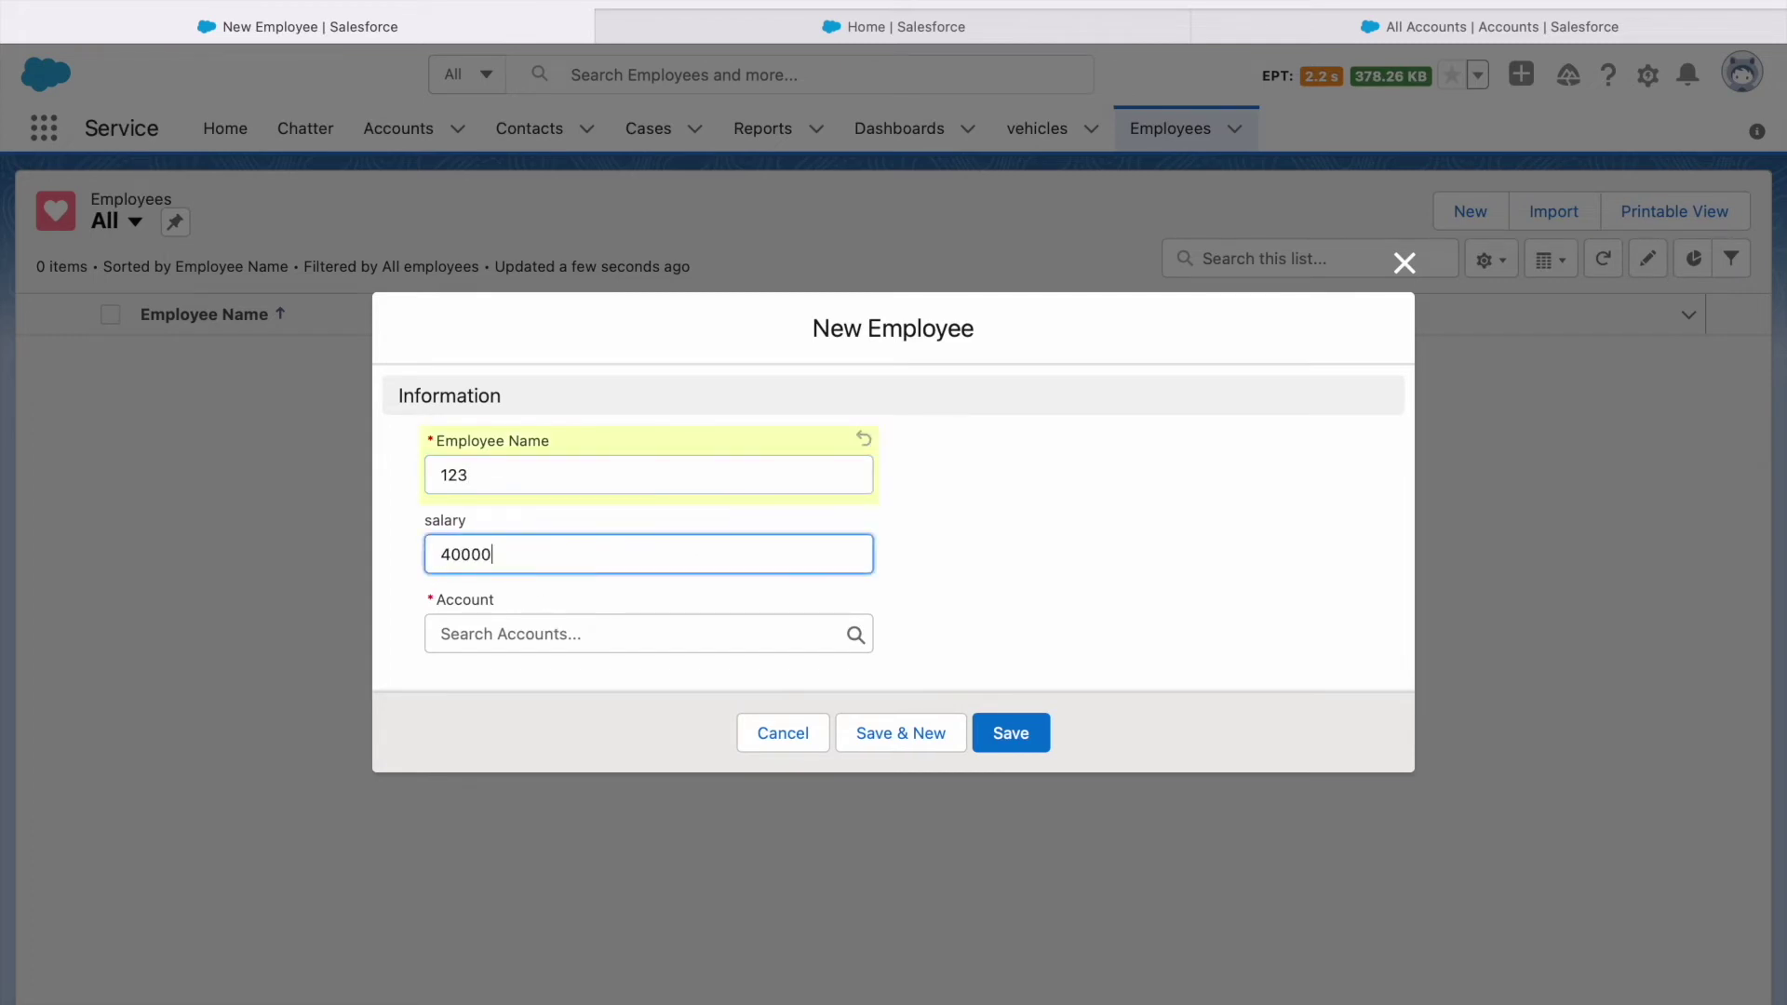
left_click(562, 639)
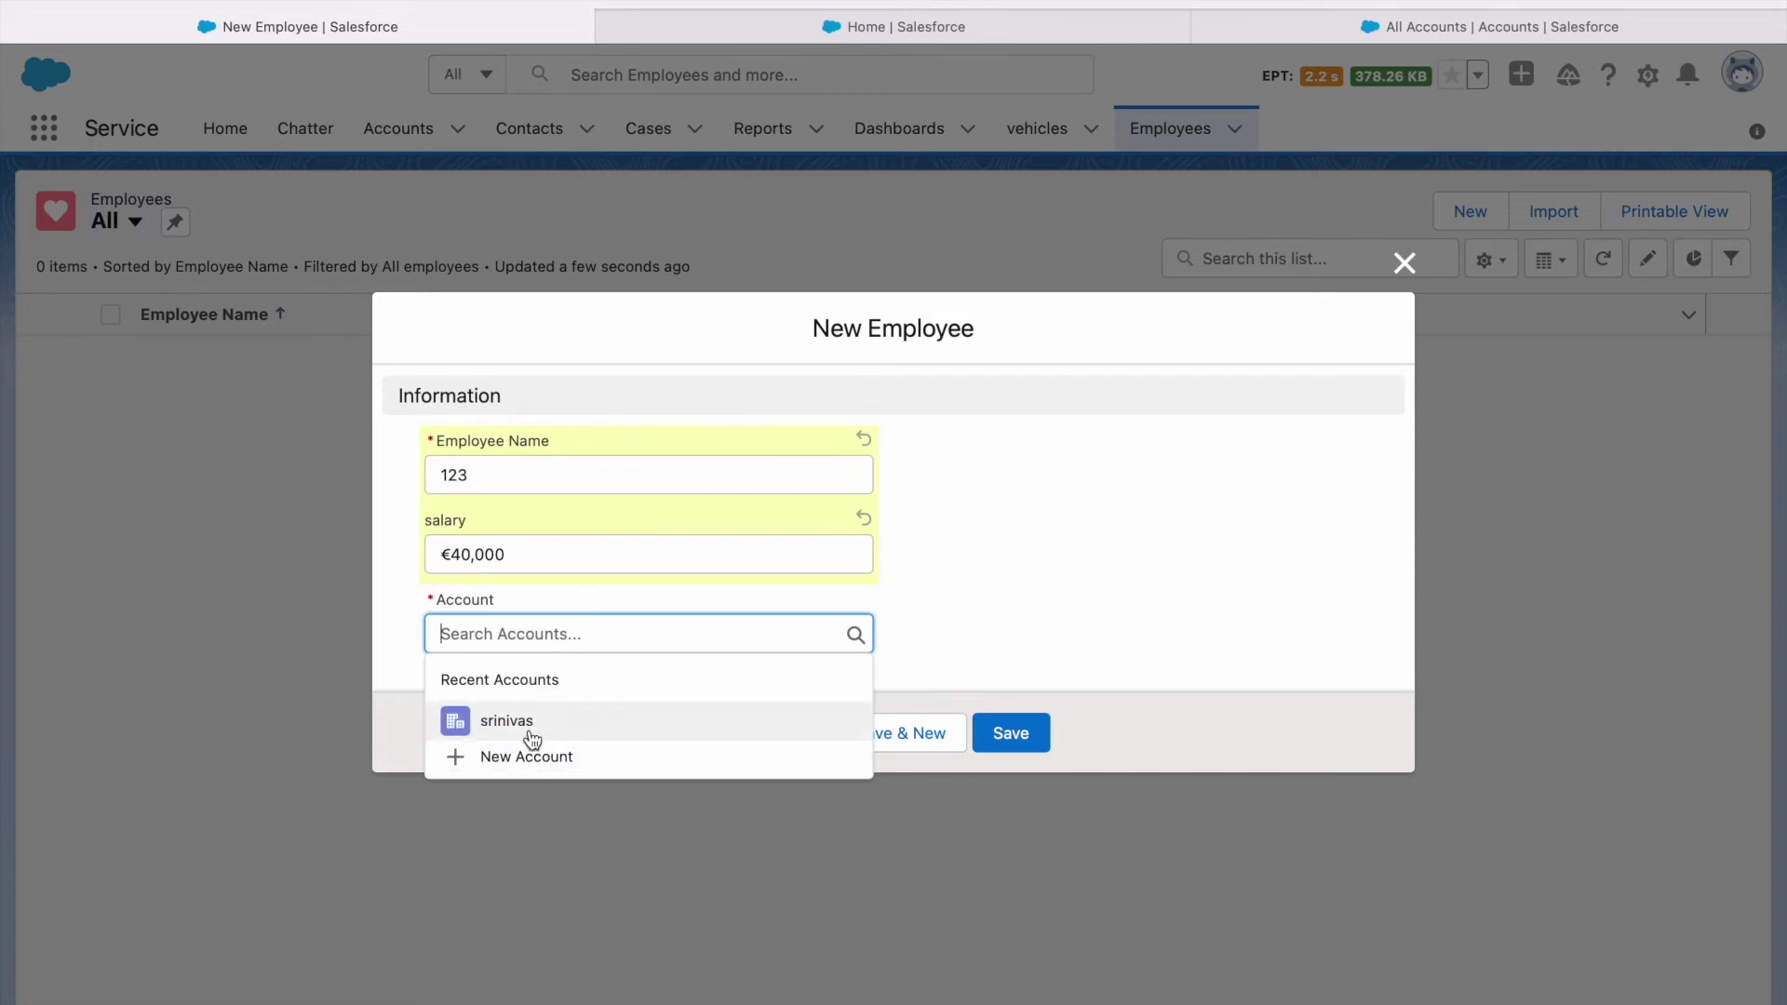
left_click(531, 735)
left_click(1021, 735)
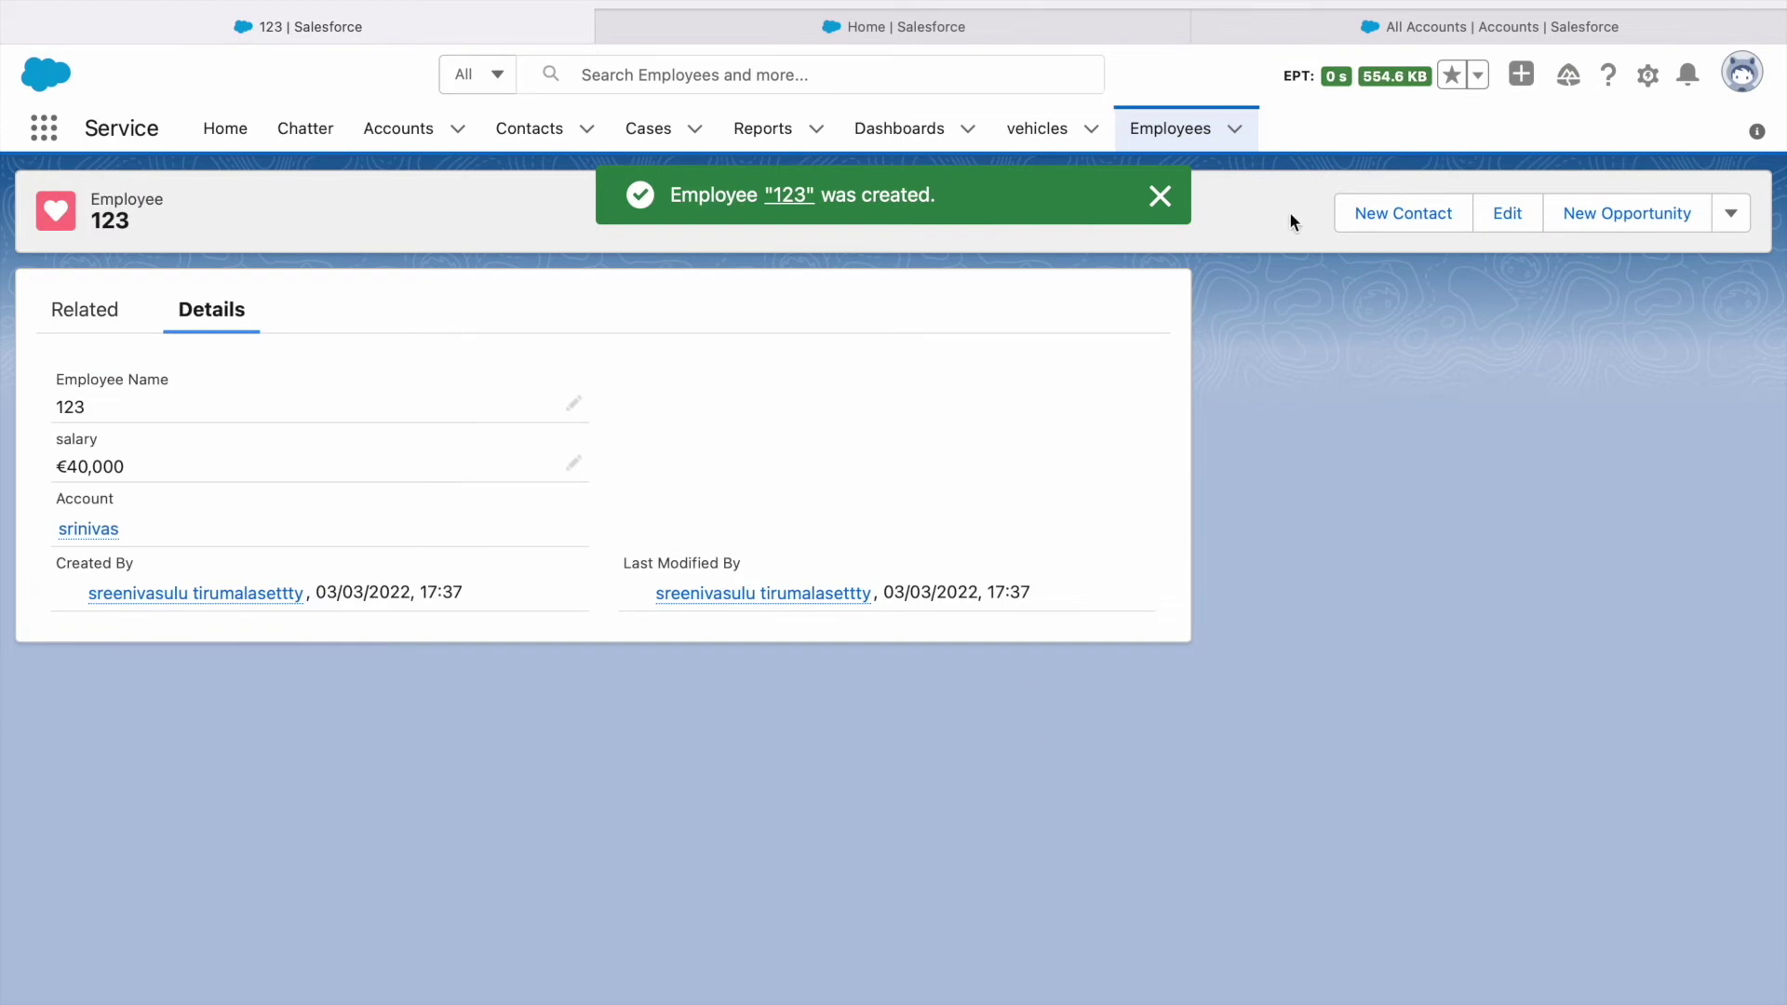
Delete the employee's parent account from the All Accounts list and check the Employees list for its child record.
left_click(1471, 22)
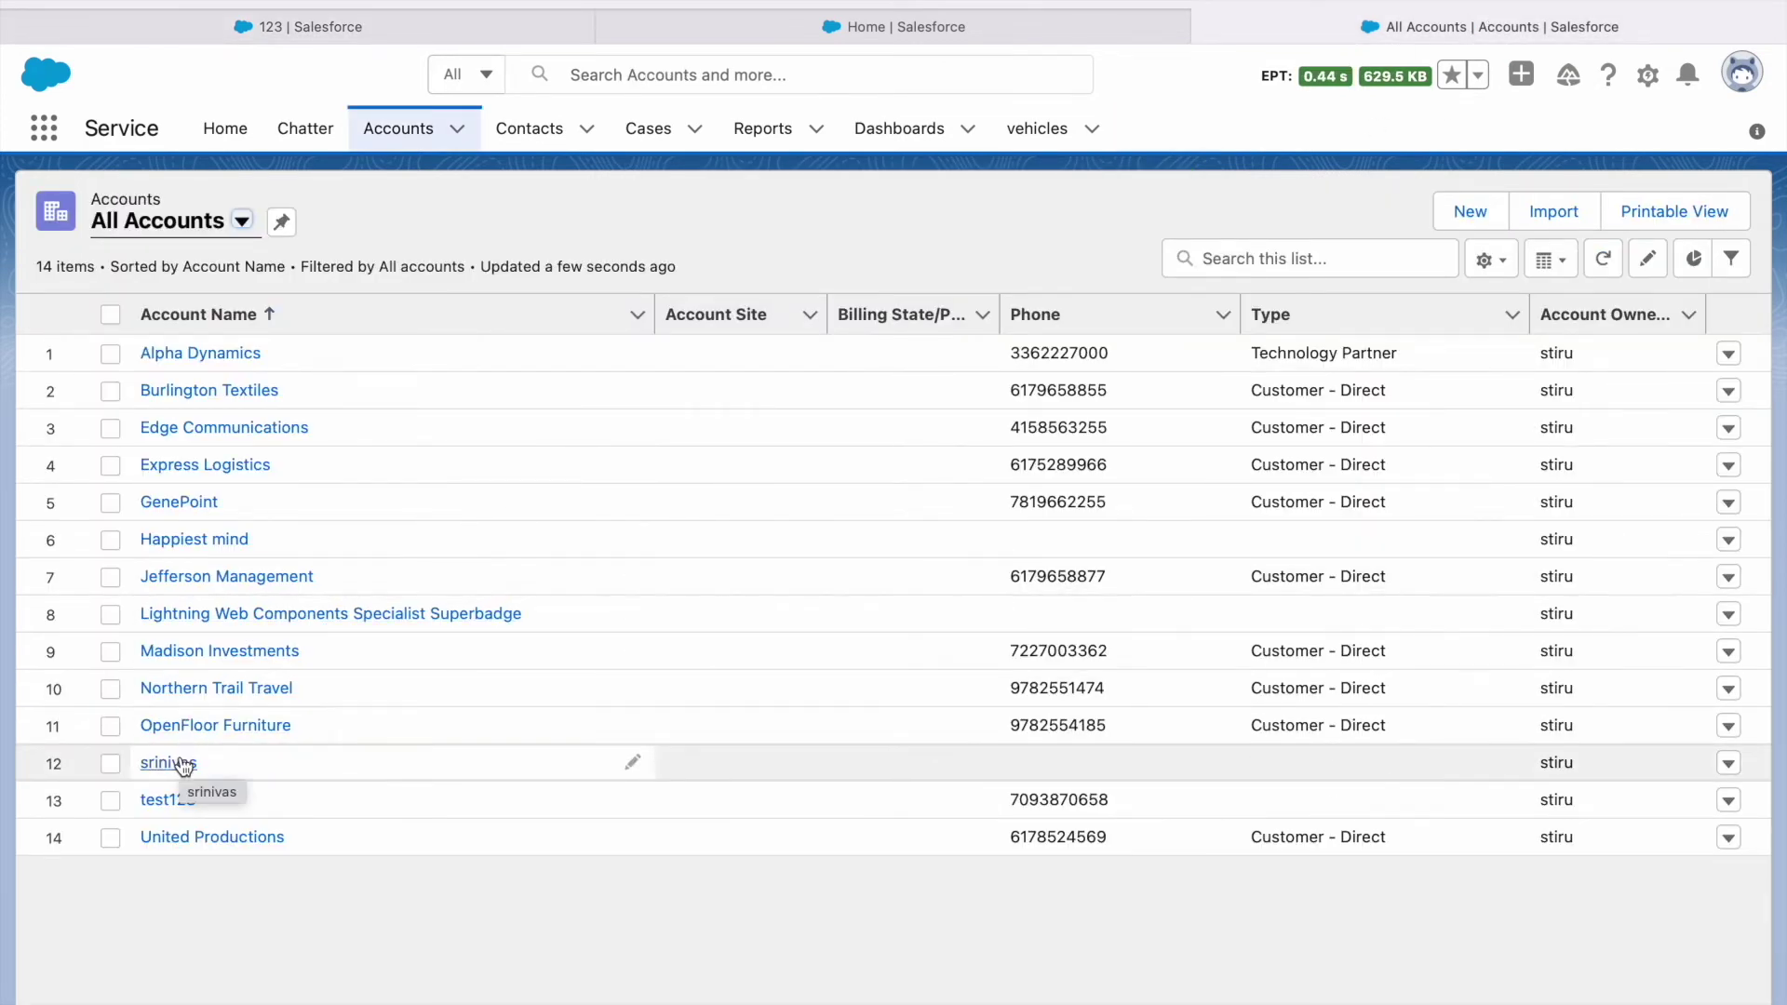
left_click(1728, 763)
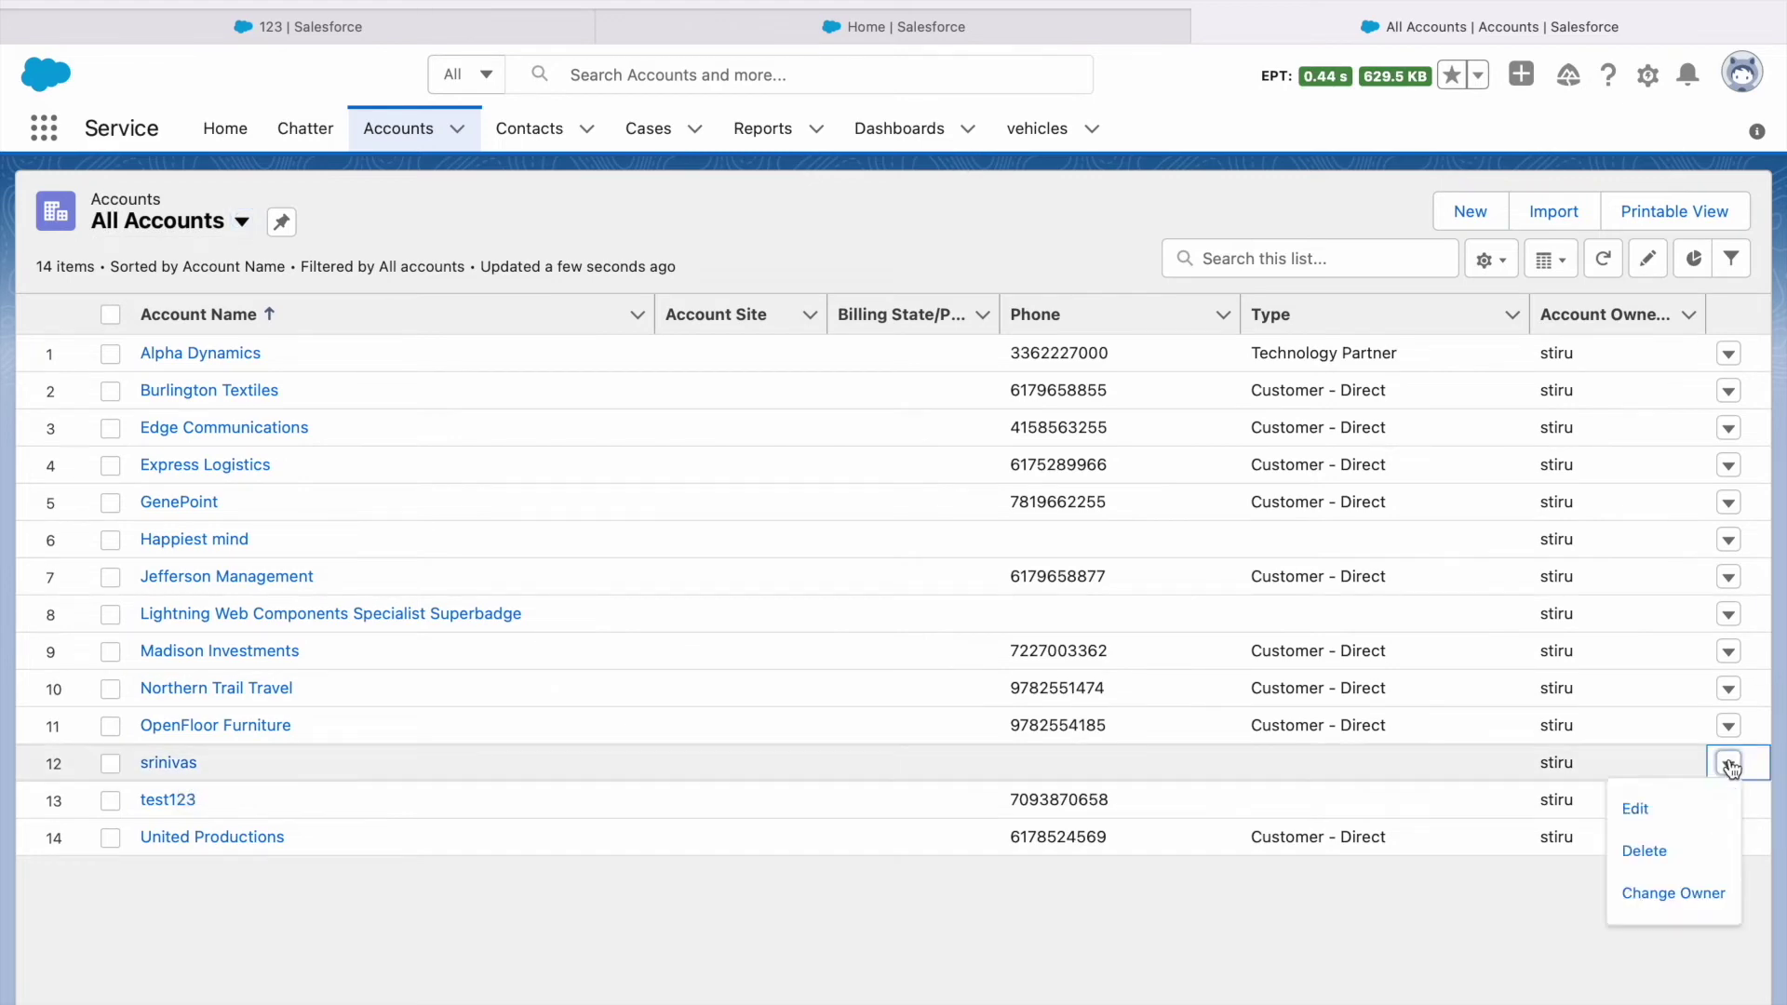
left_click(1661, 848)
left_click(1230, 611)
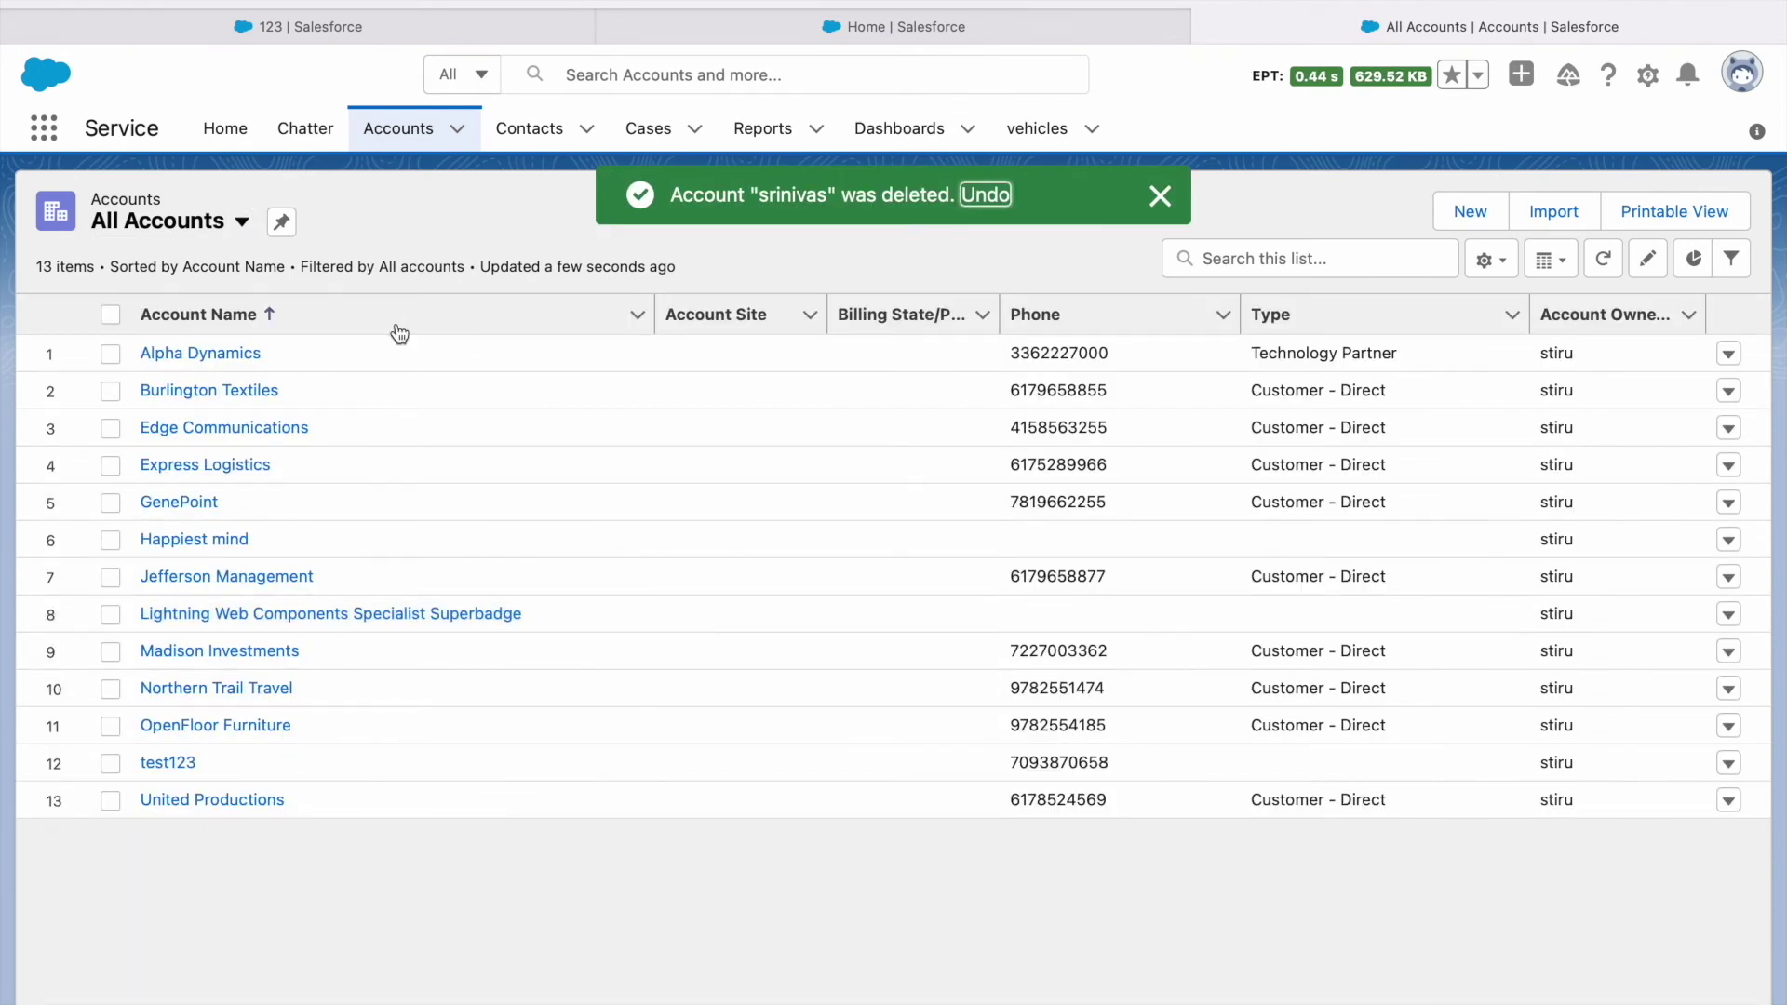
left_click(342, 28)
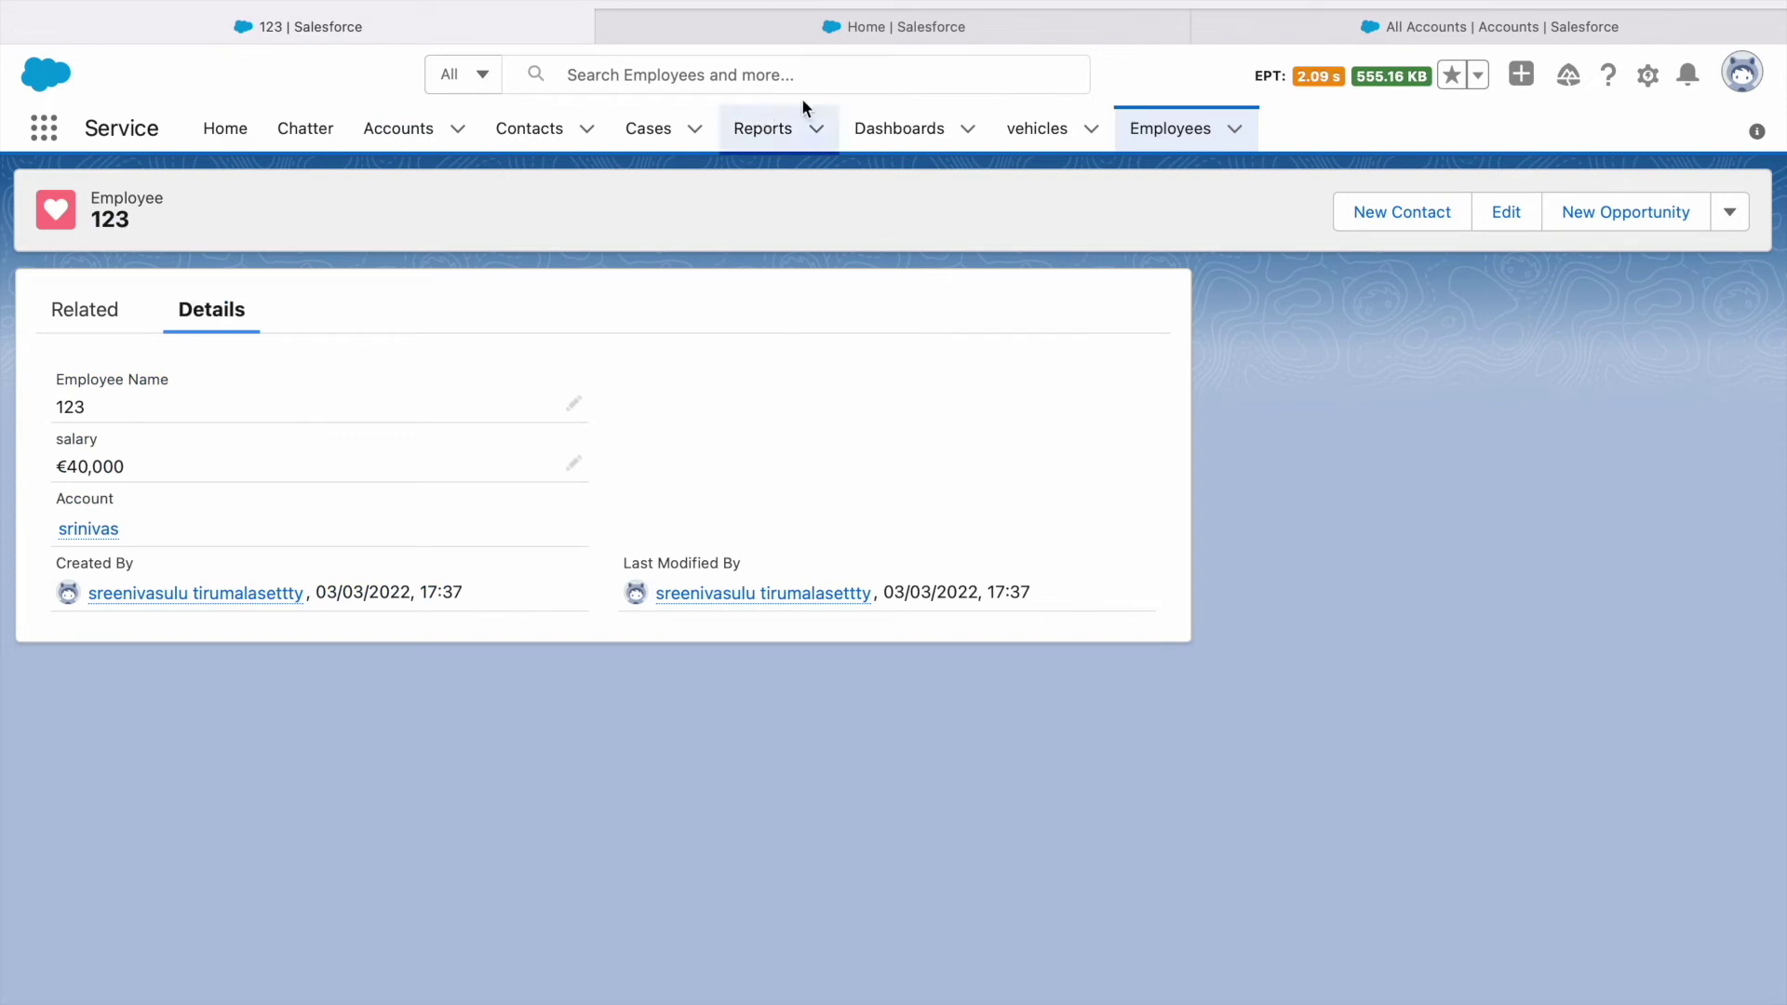
left_click(1155, 129)
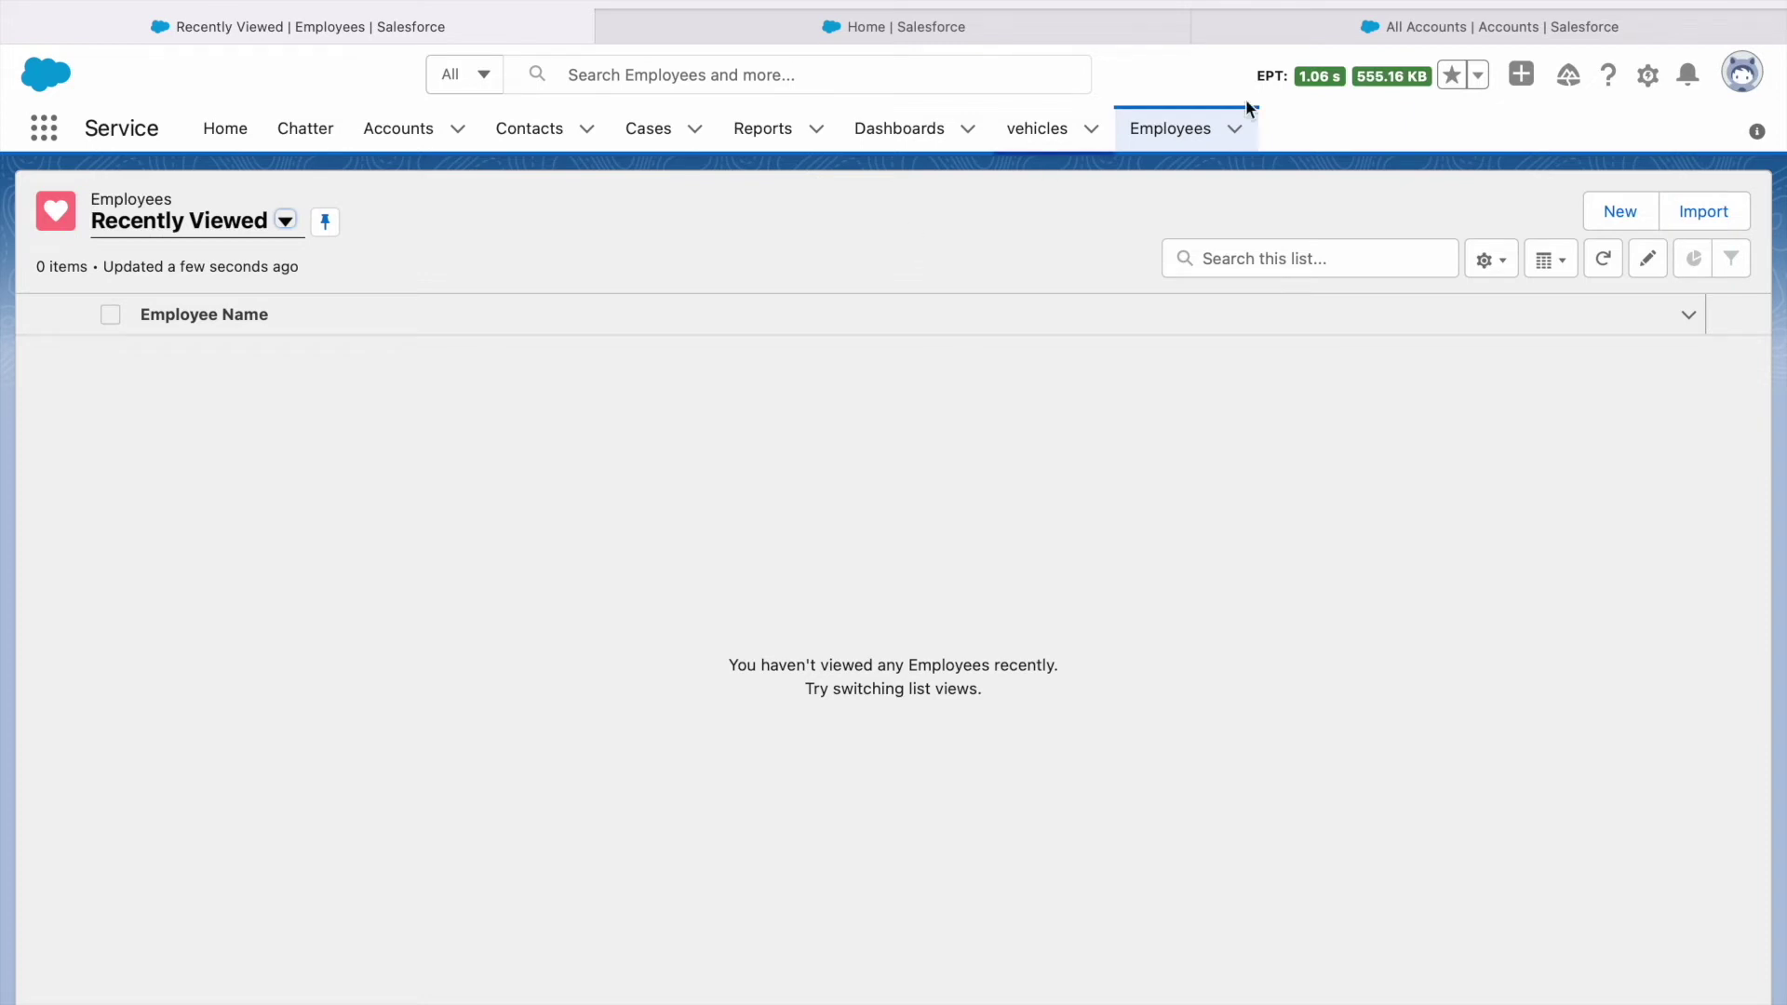
Create and save a custom object with the label Dept, plural label Depts and object name Dept.
mouse_move(844, 9)
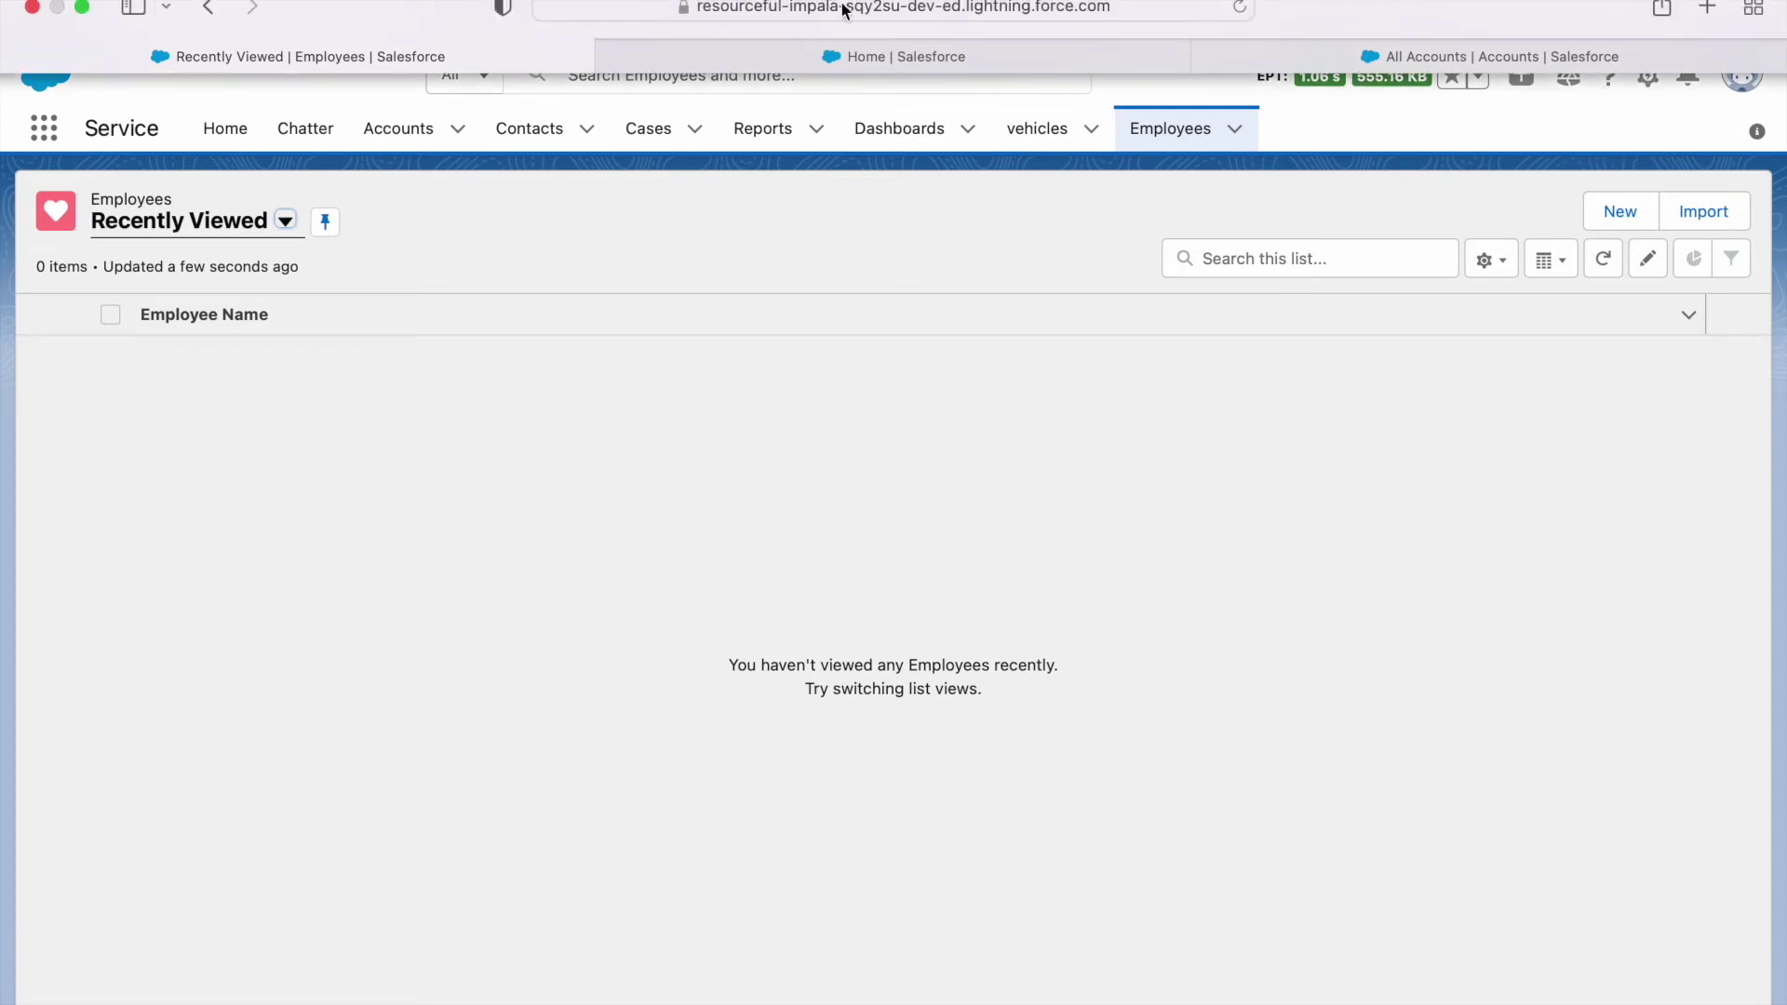
left_click(863, 52)
left_click(324, 128)
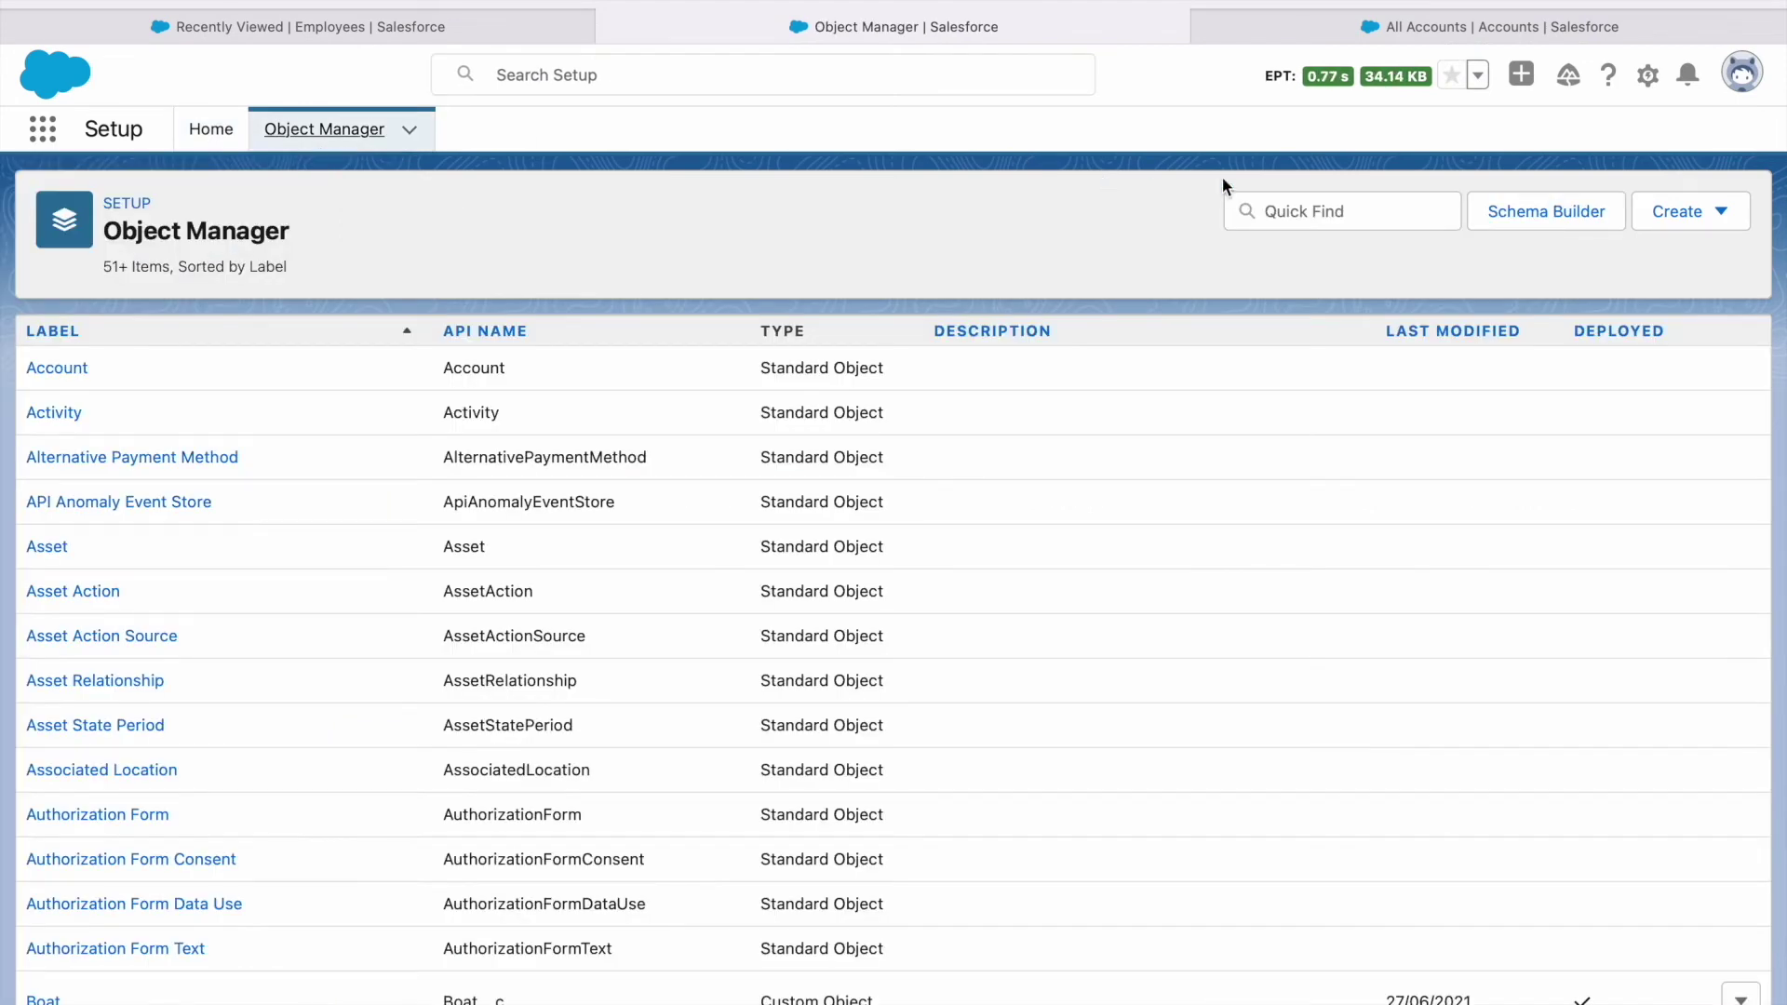
left_click(1705, 218)
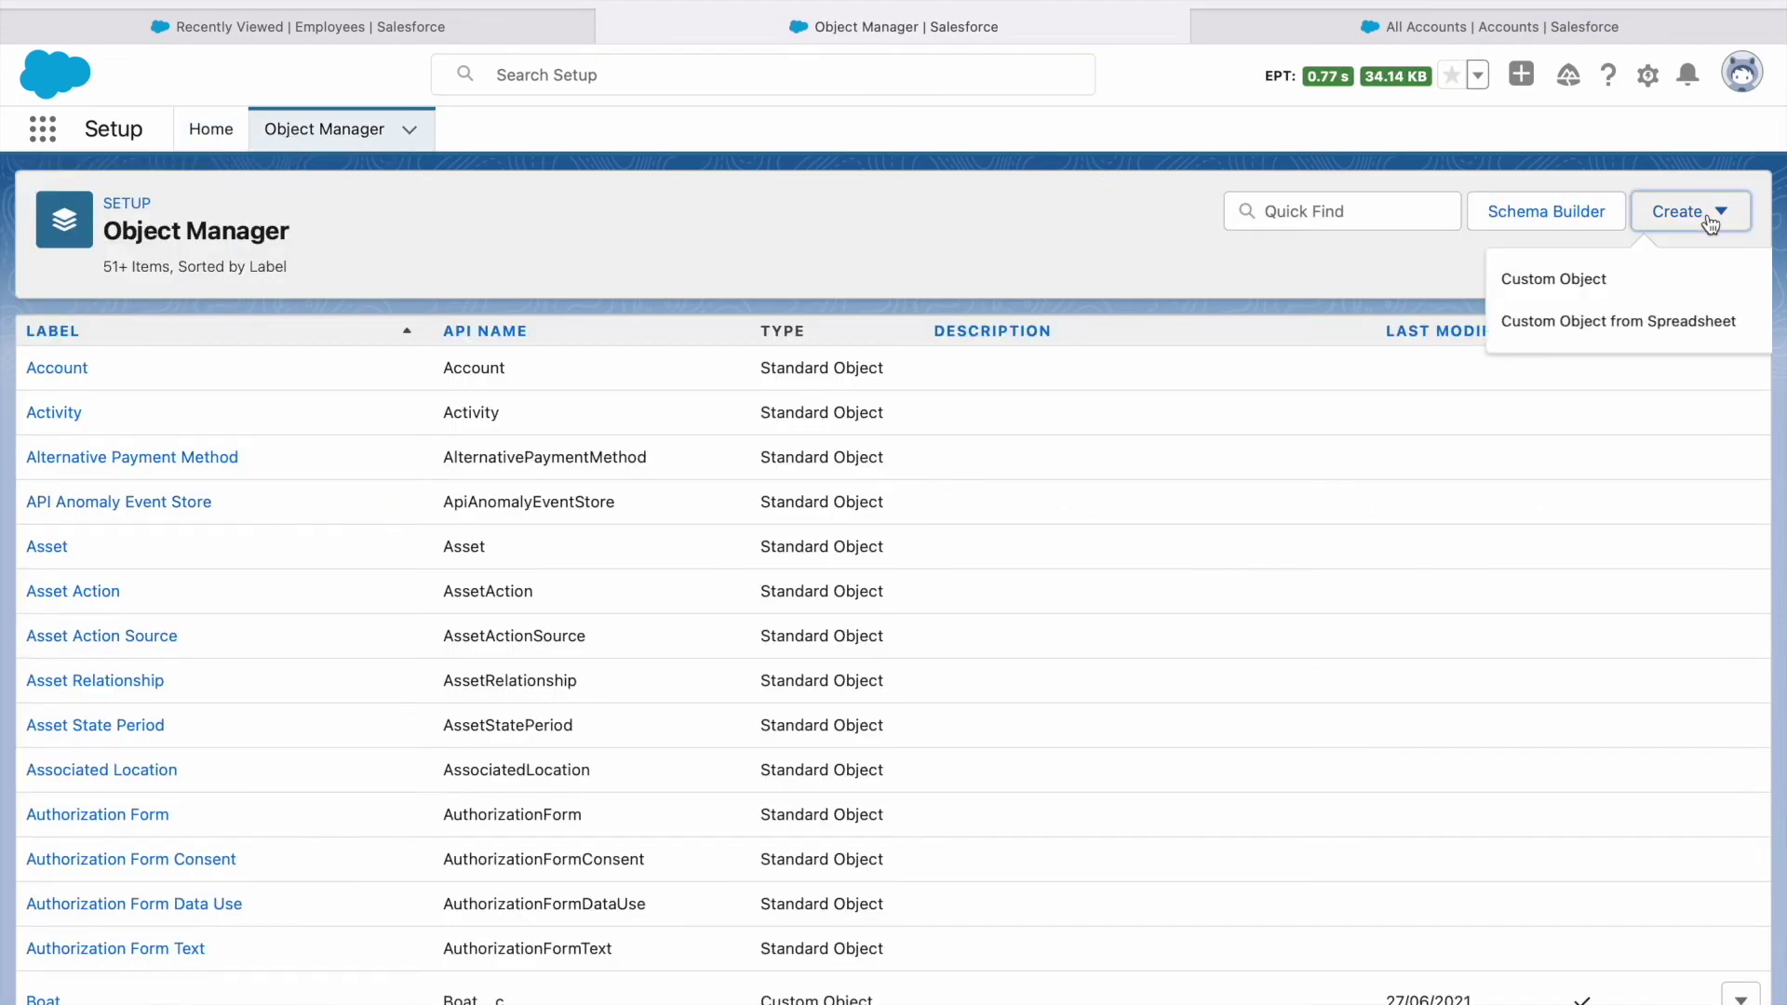
left_click(1566, 296)
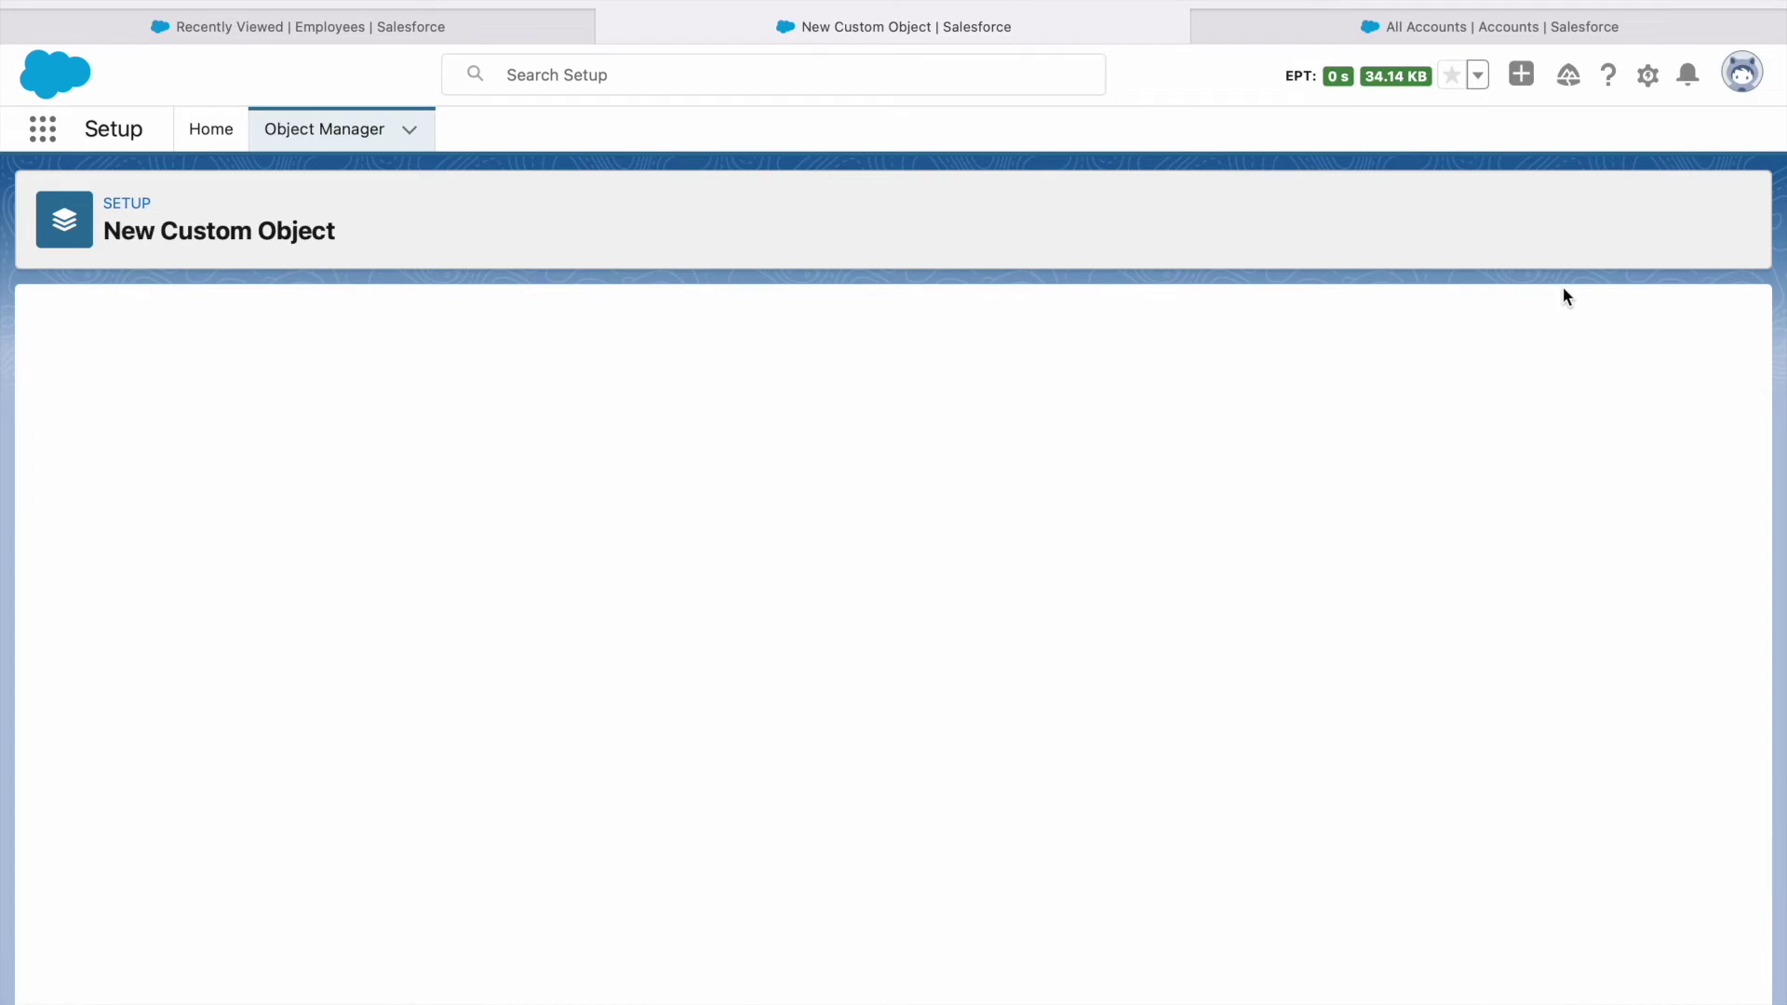
left_click(455, 527)
type("Dept")
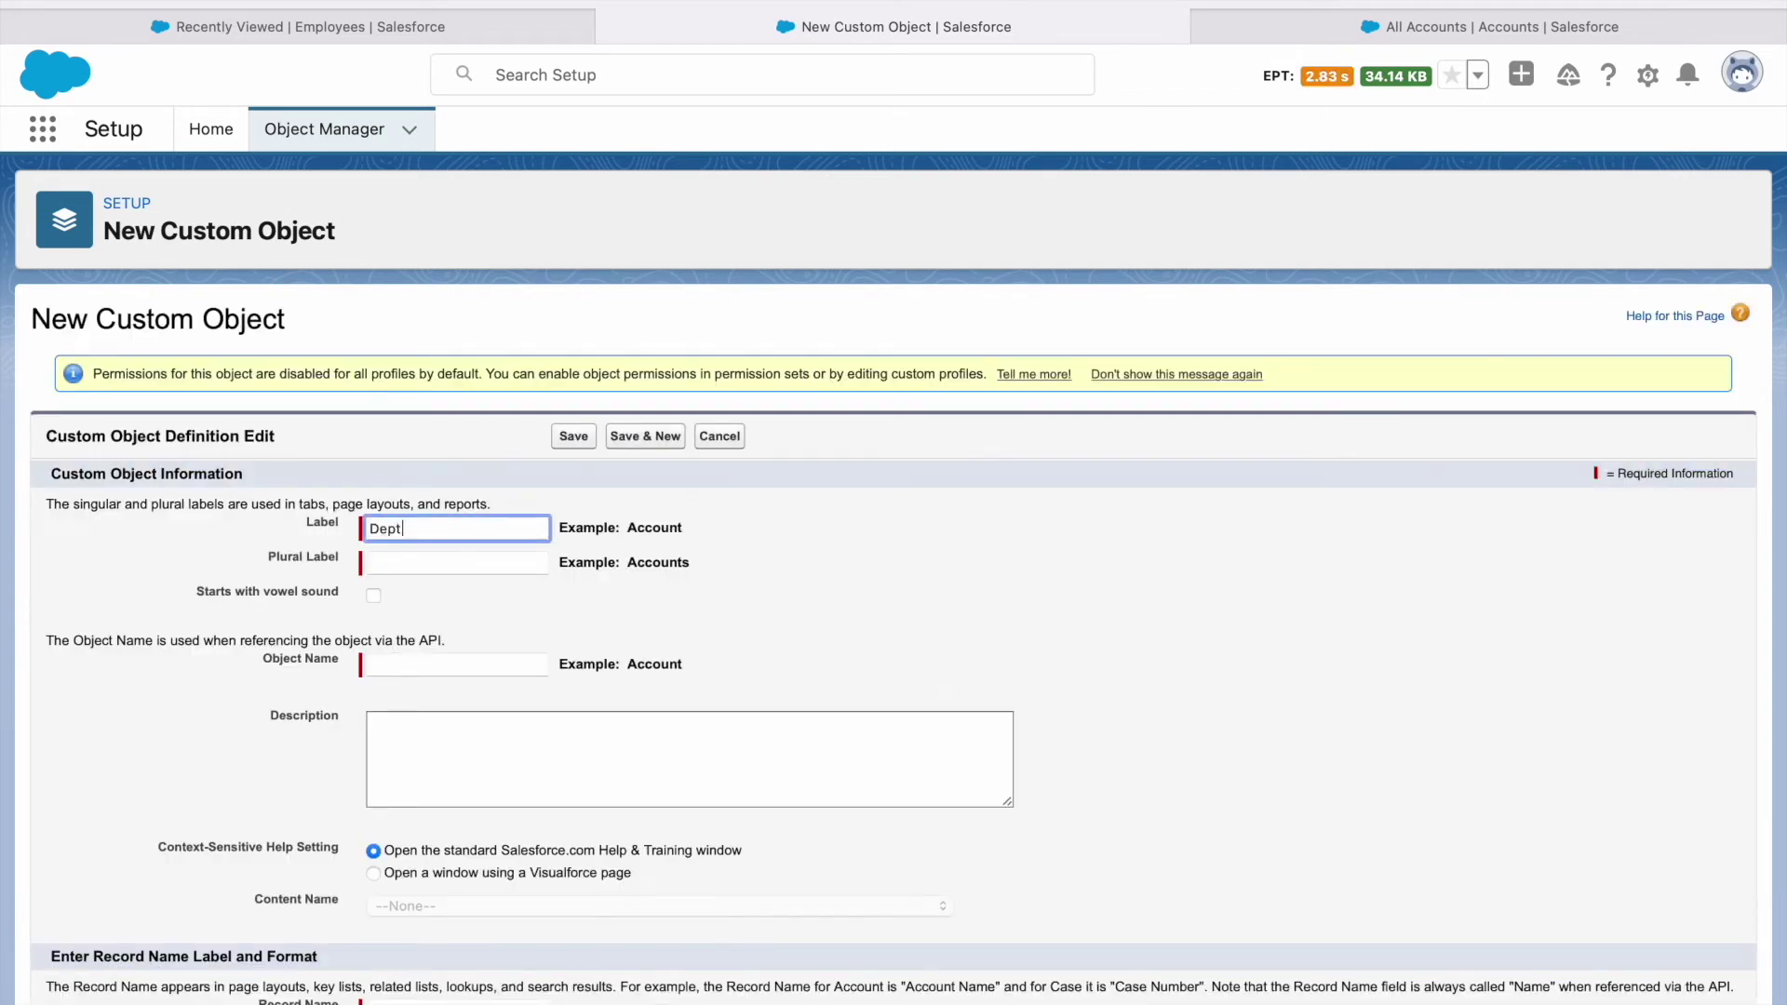
left_click(1016, 629)
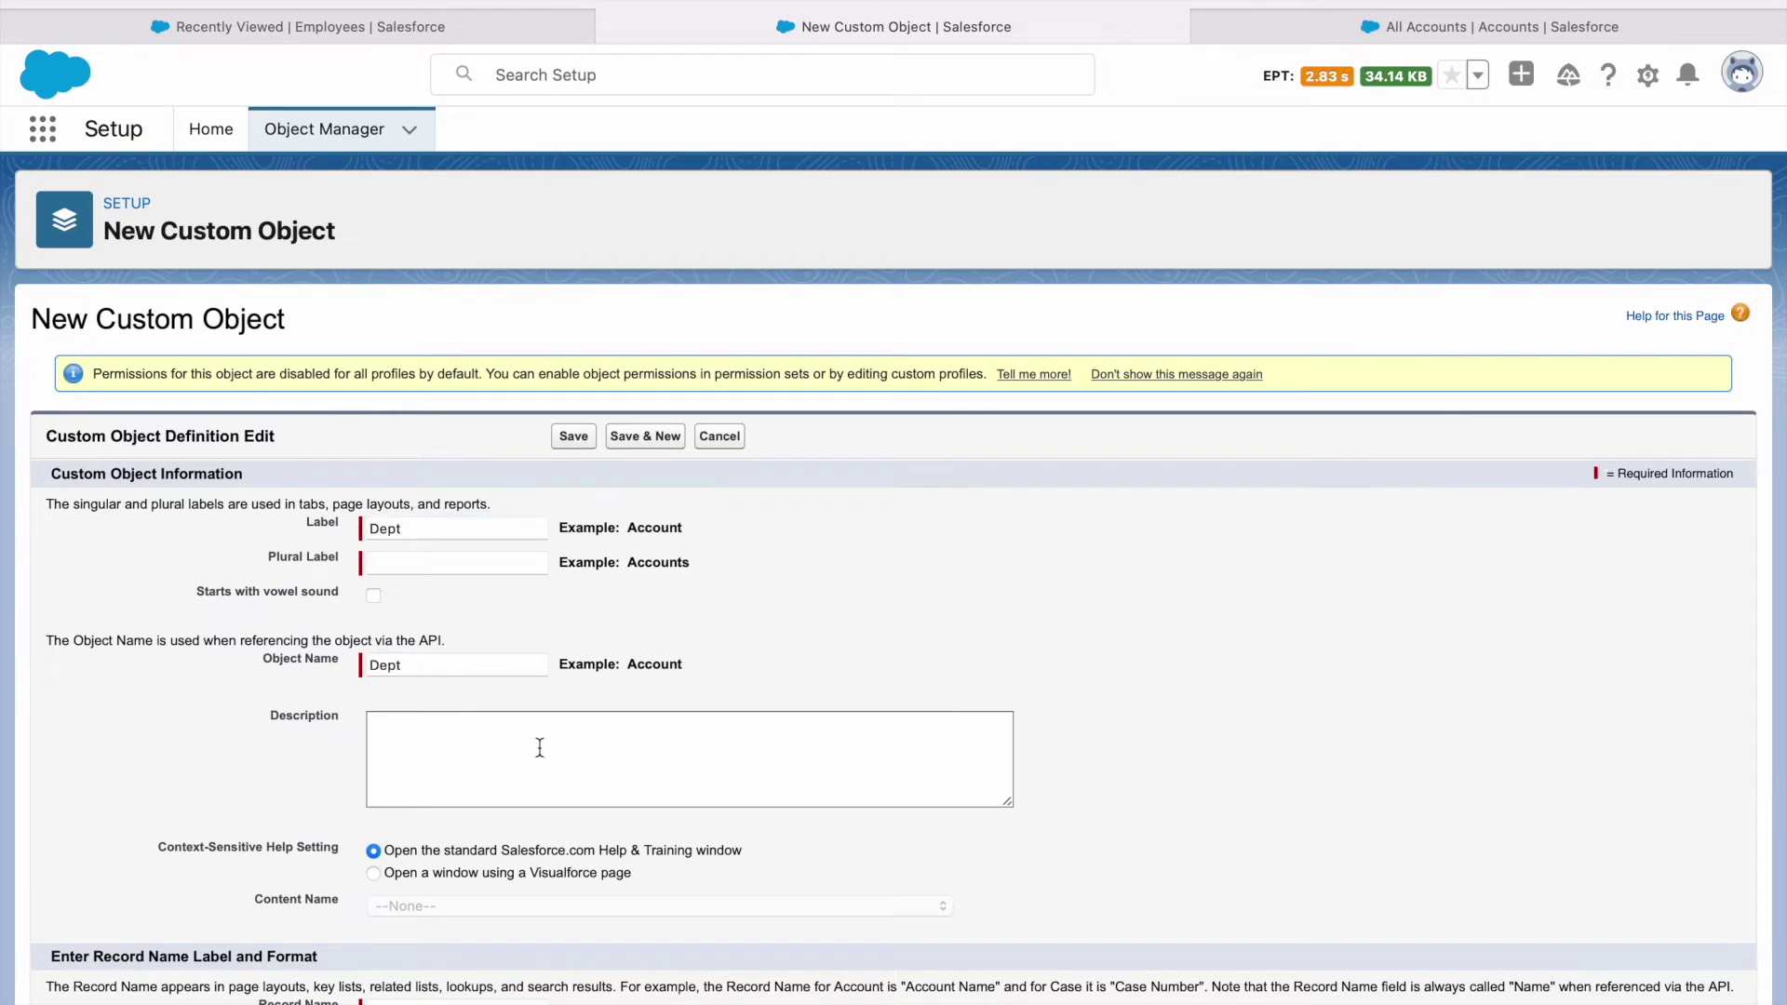
left_click(571, 436)
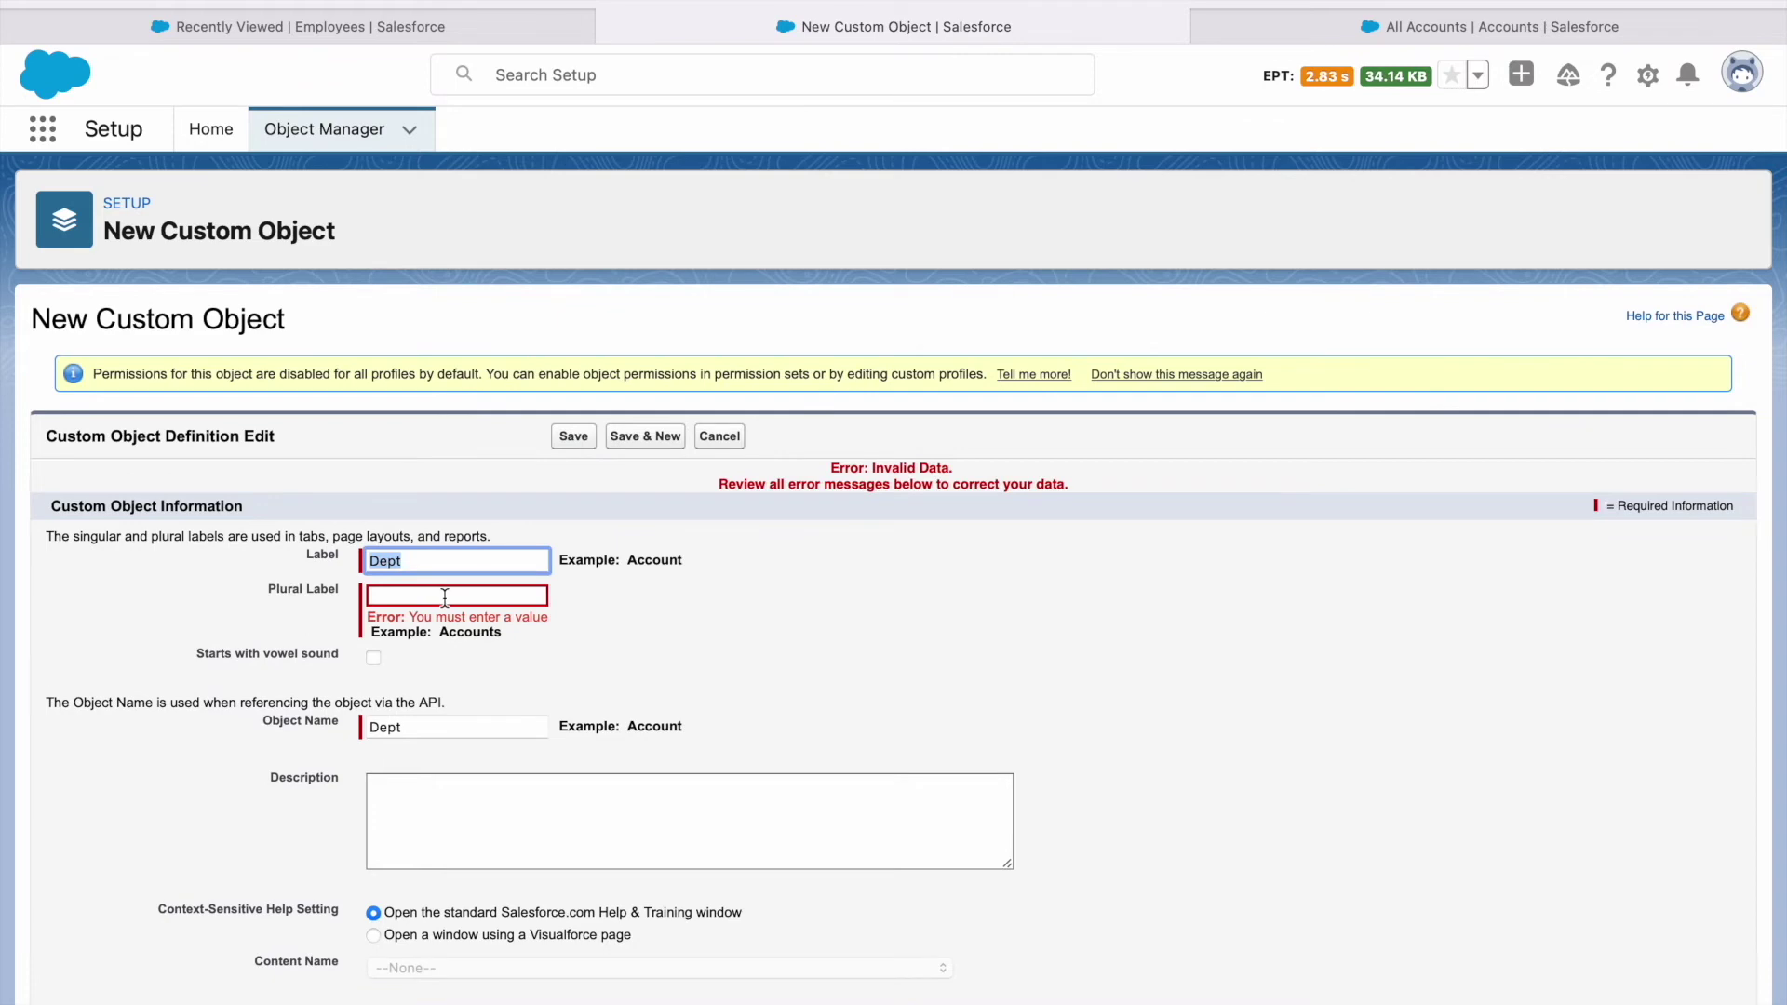
key("Tab")
type("Depts")
left_click(573, 436)
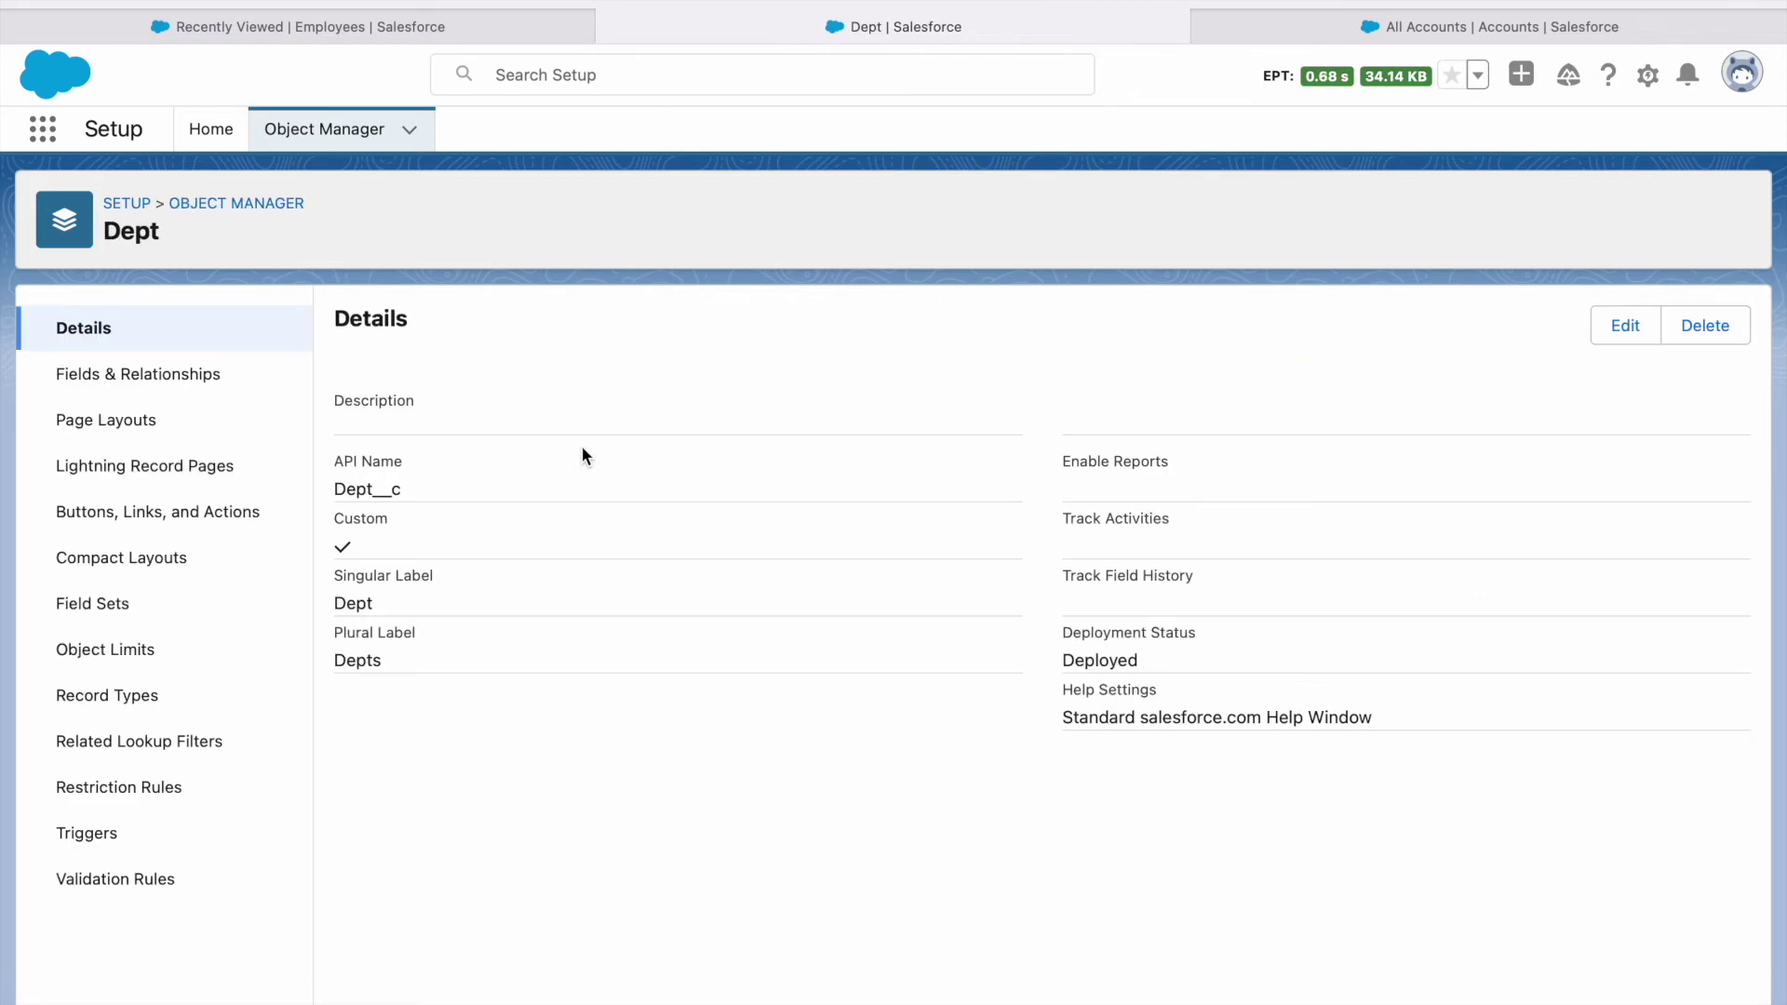
Start a new Lookup Relationship field on the Dept object and relate it to the Employee object.
left_click(198, 383)
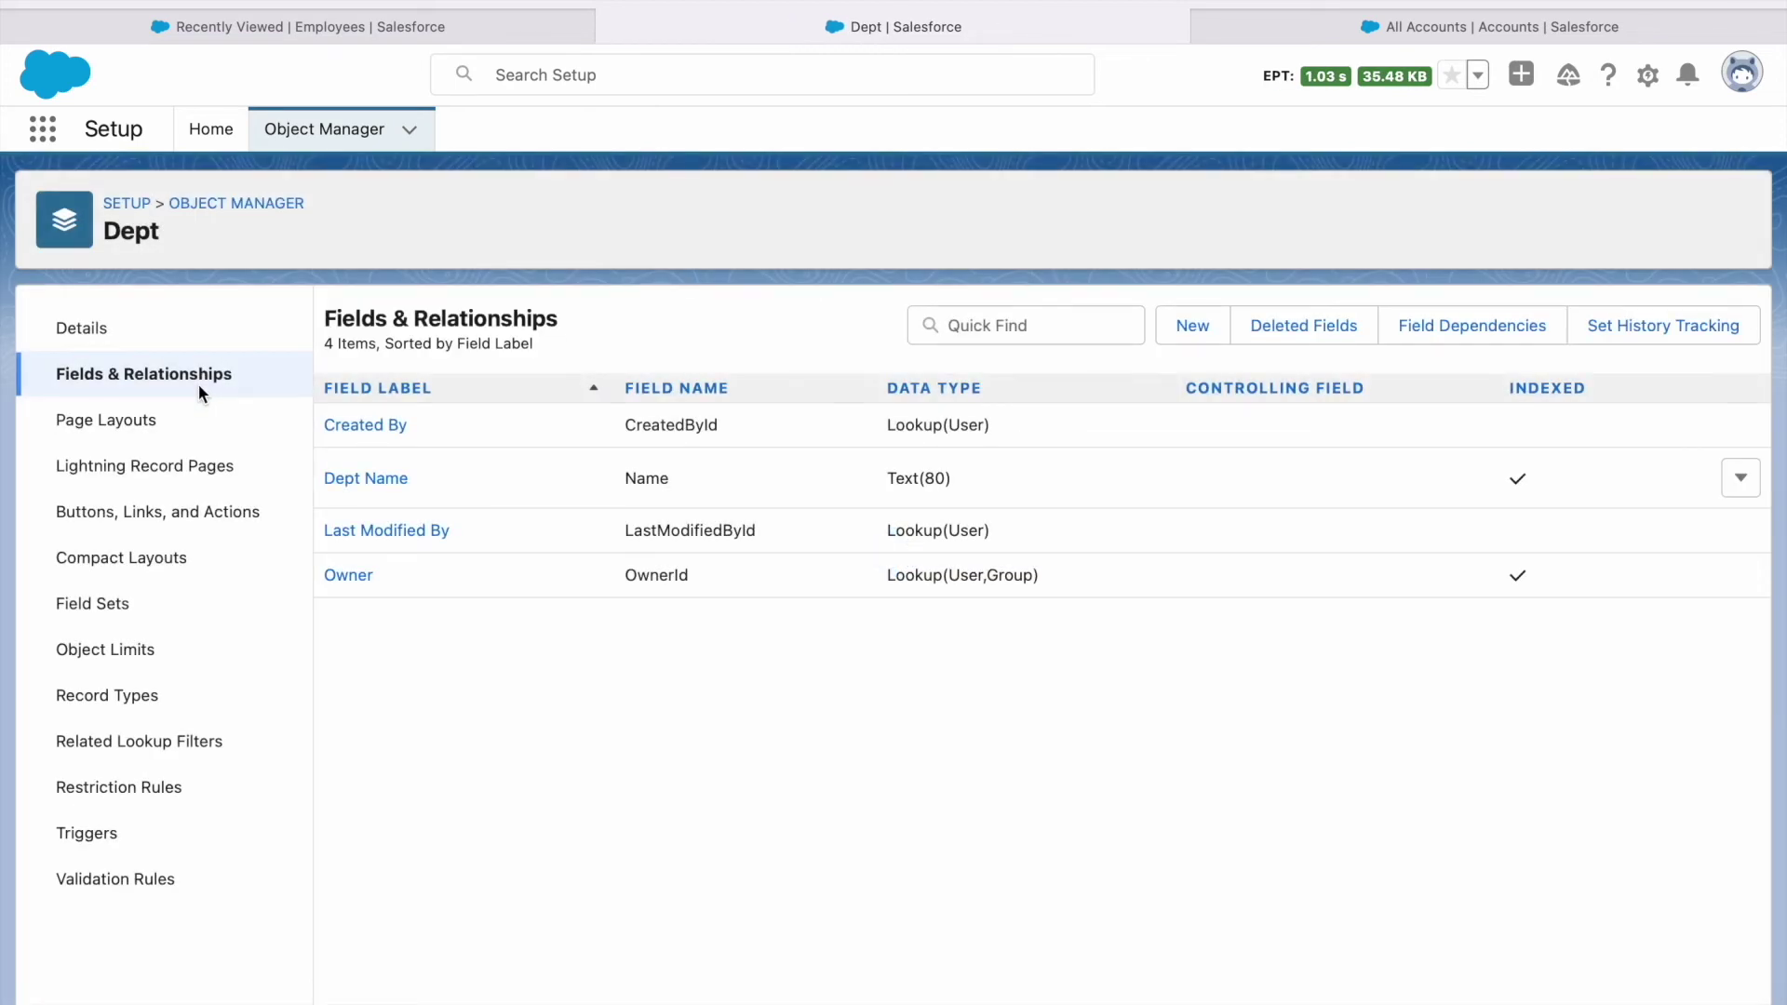
left_click(1194, 328)
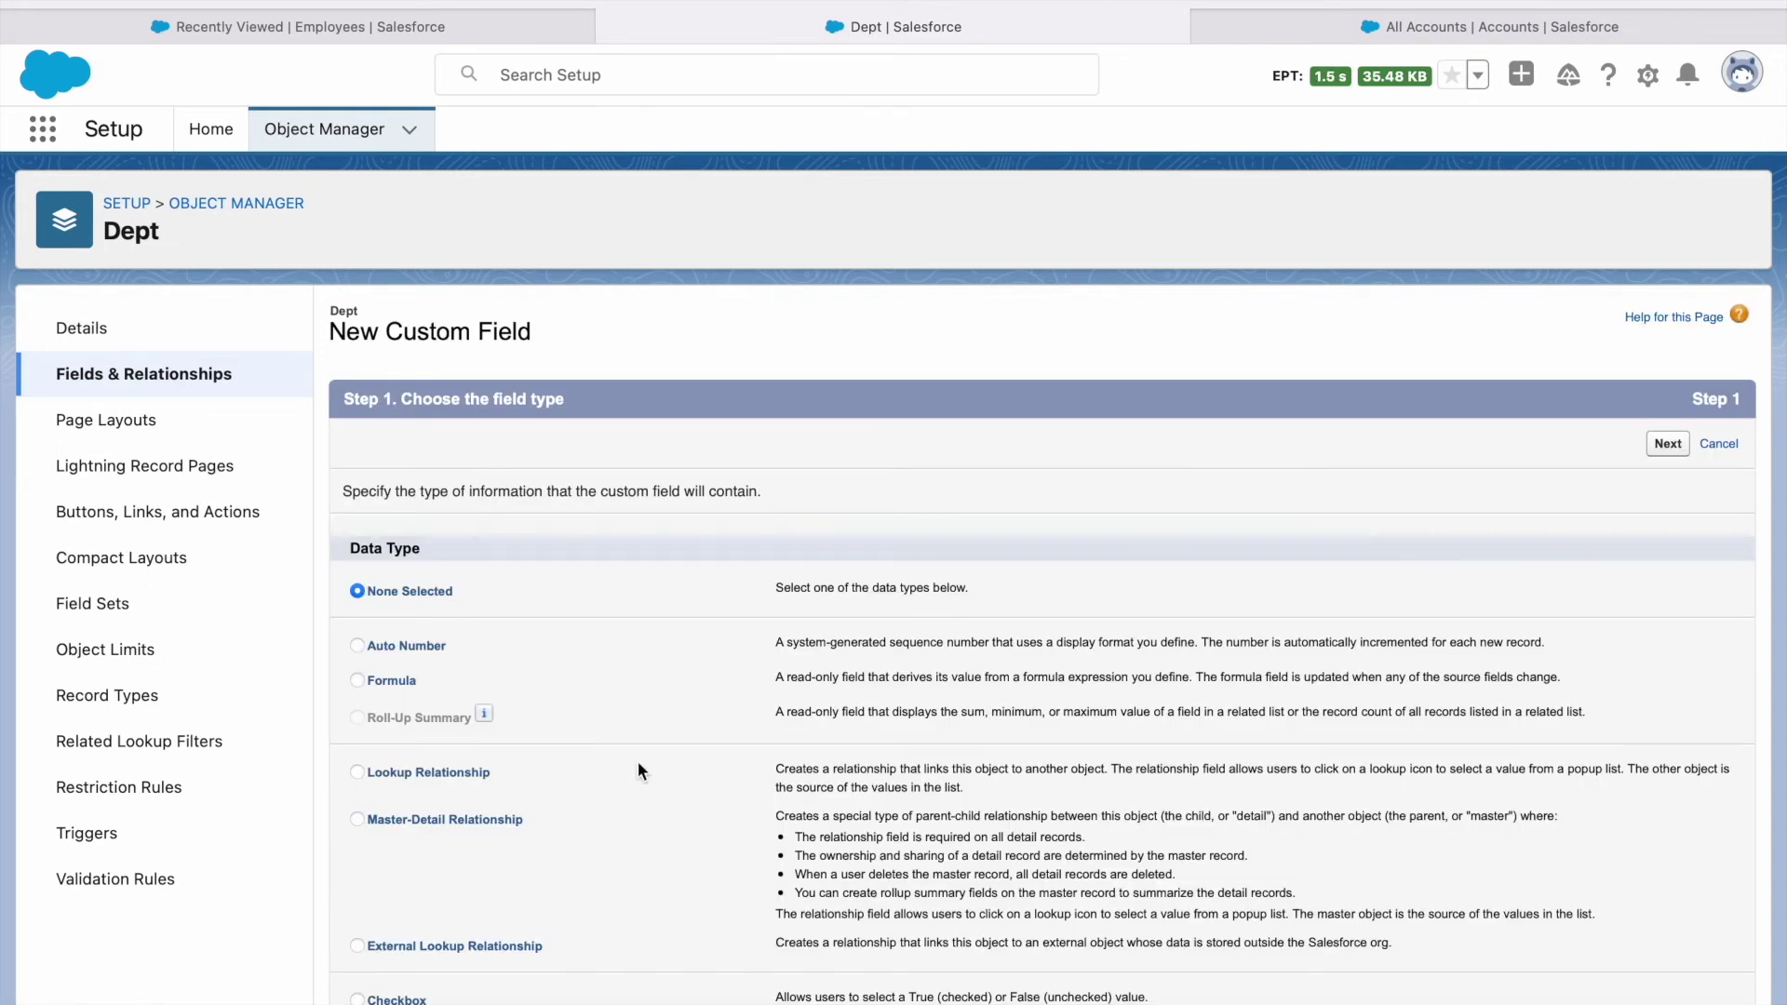
left_click(358, 773)
left_click(1668, 444)
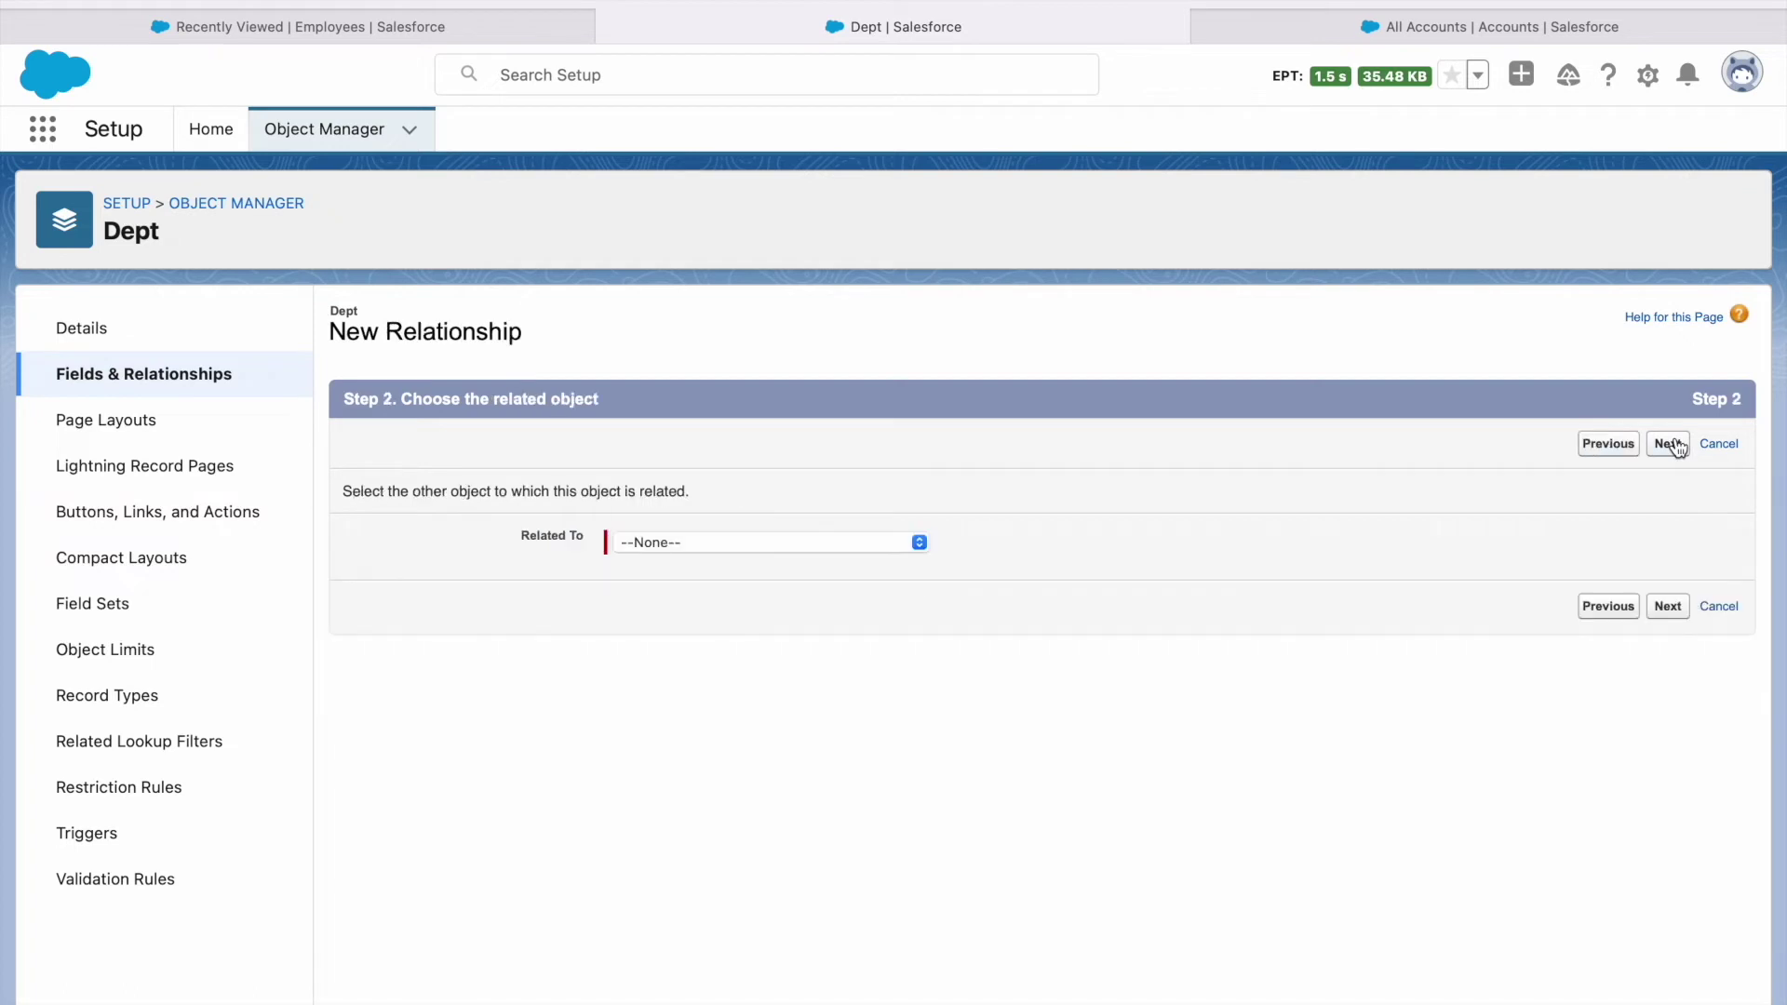
left_click(746, 549)
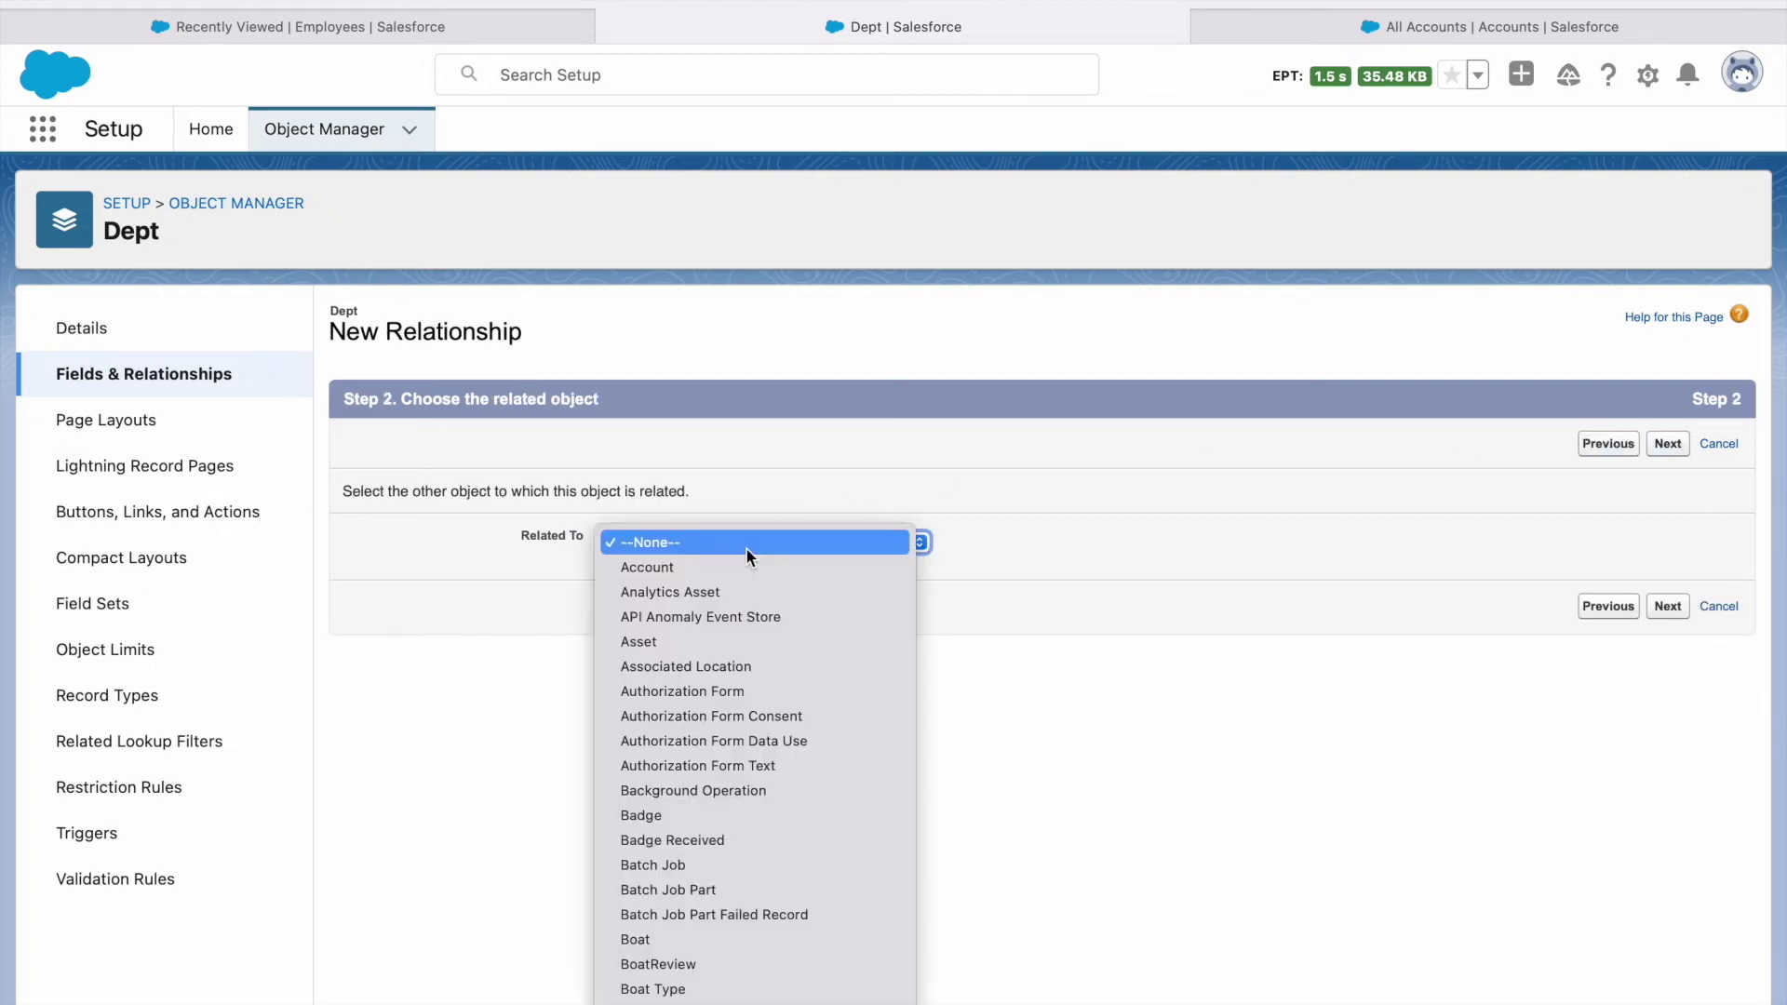
type("Dept")
type("Employee")
key("Return")
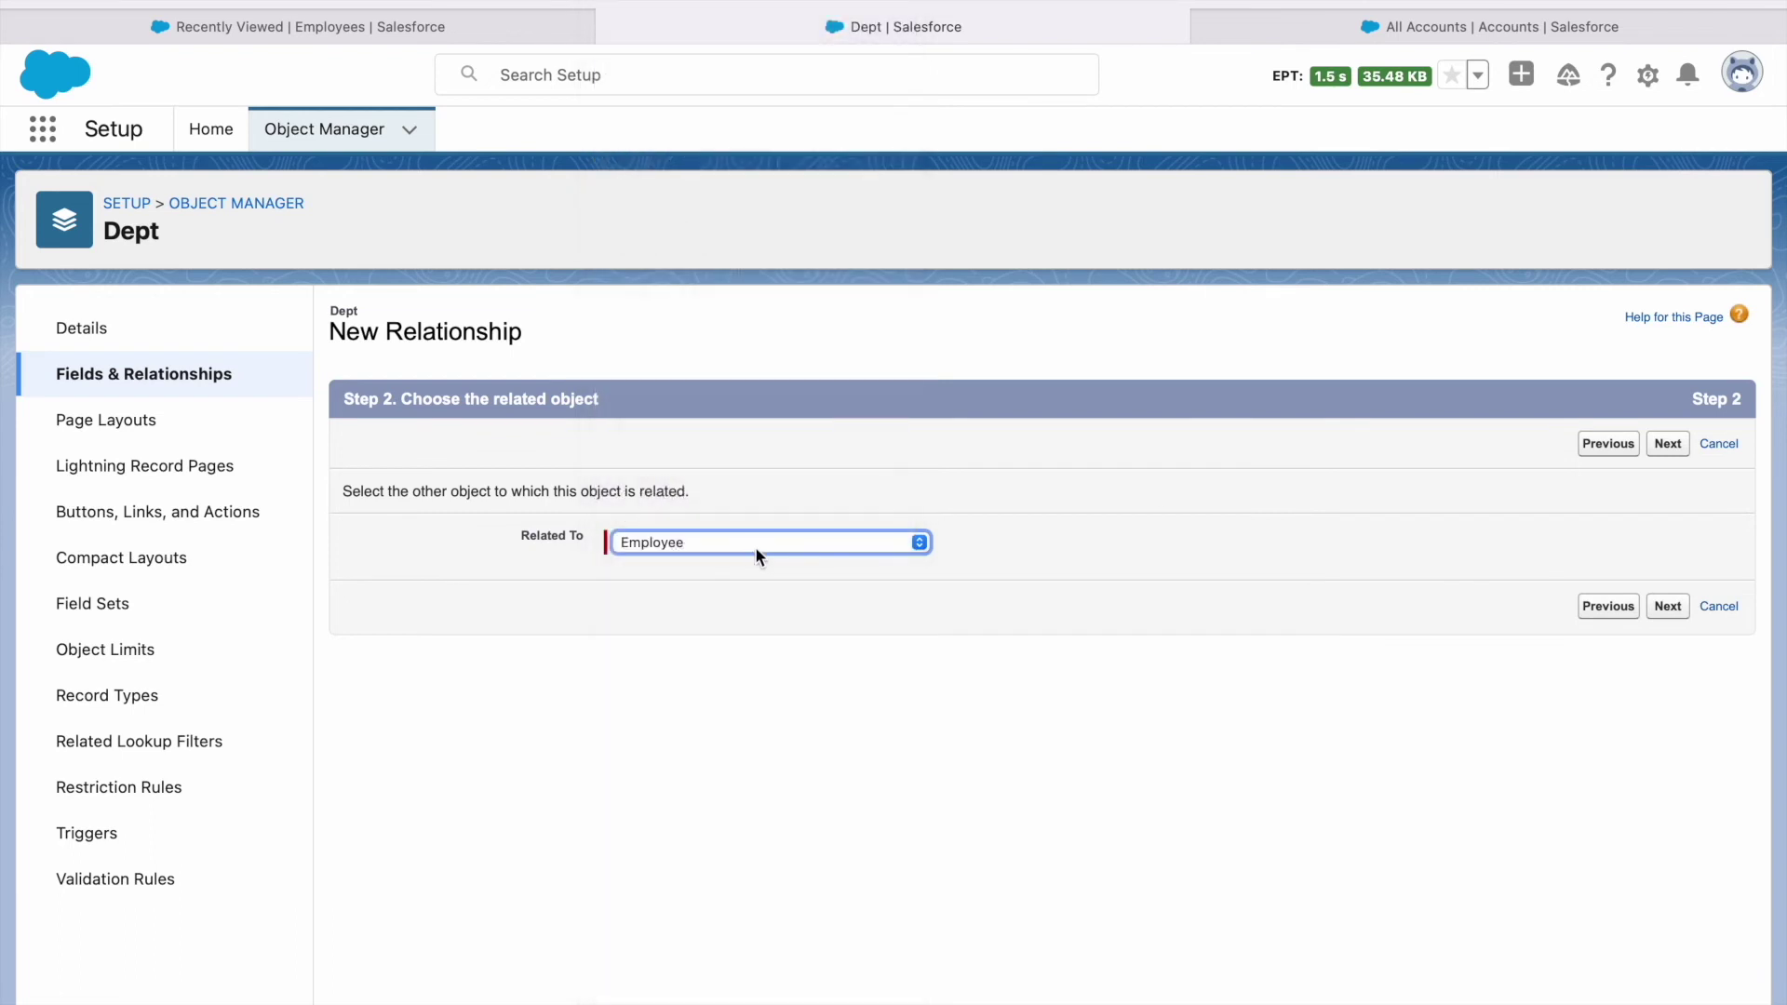
left_click(1676, 448)
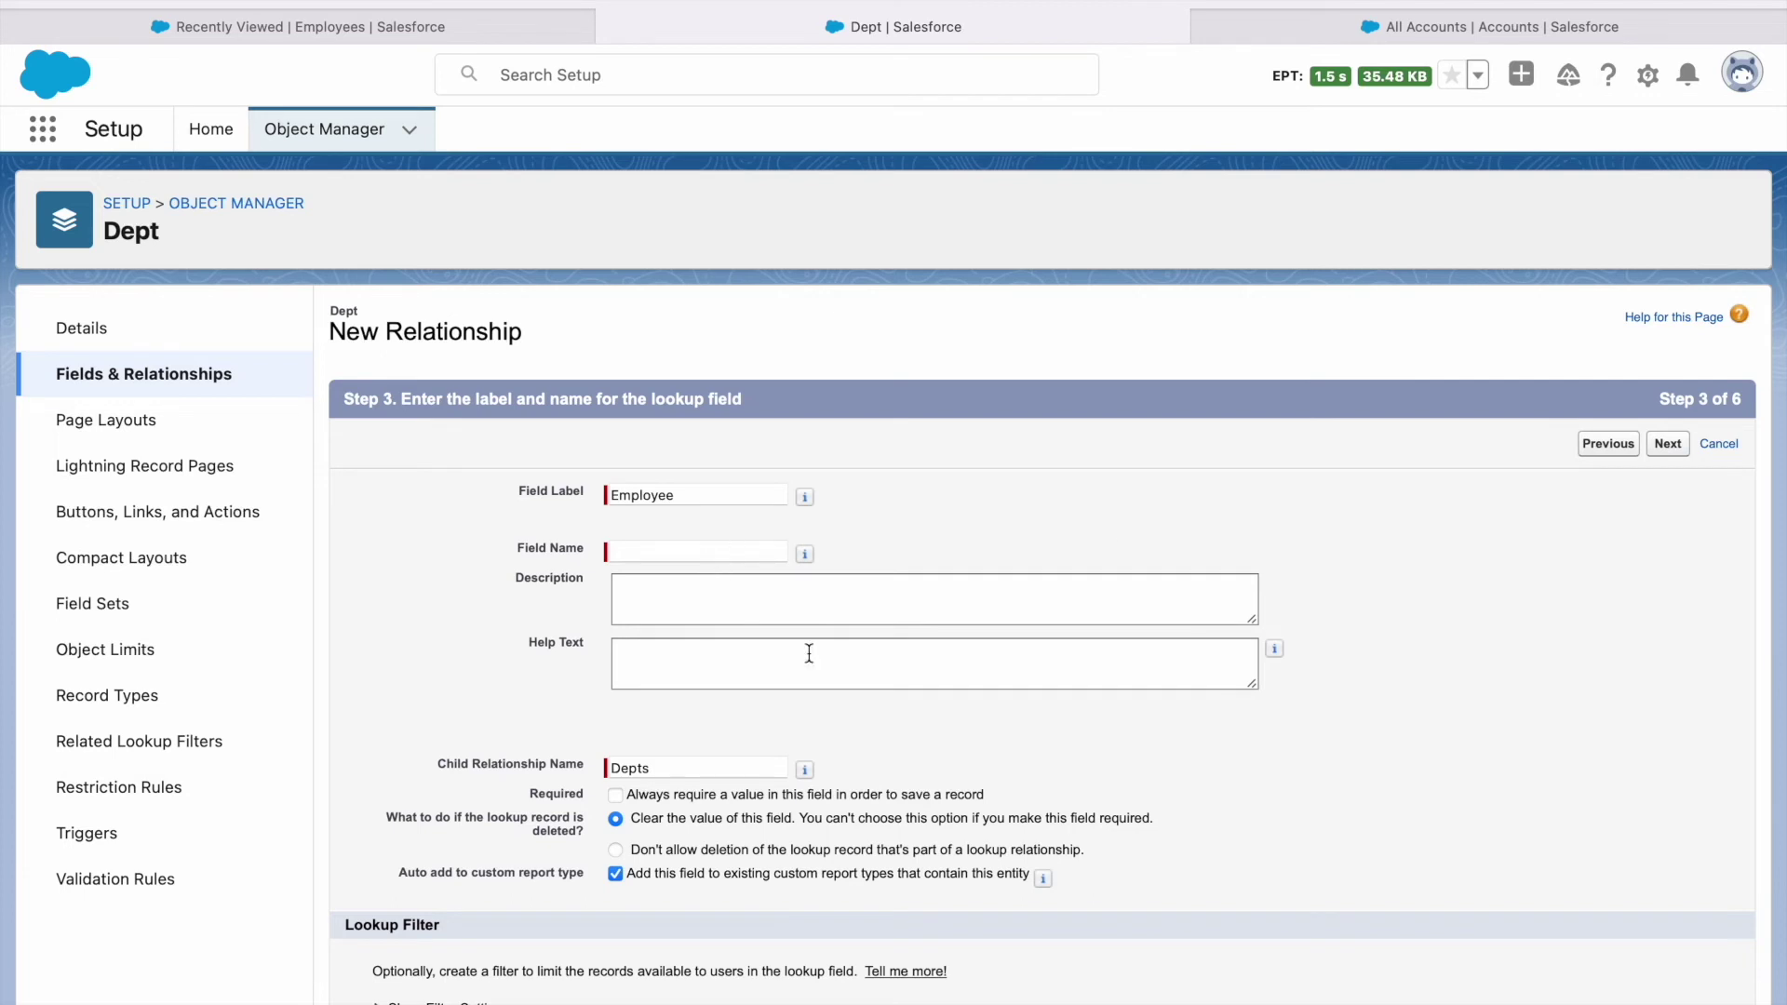
Name the lookup field Employee and keep the default field-level security and Dept Layout, continuing to the related list settings.
left_click(632, 562)
type("Employee")
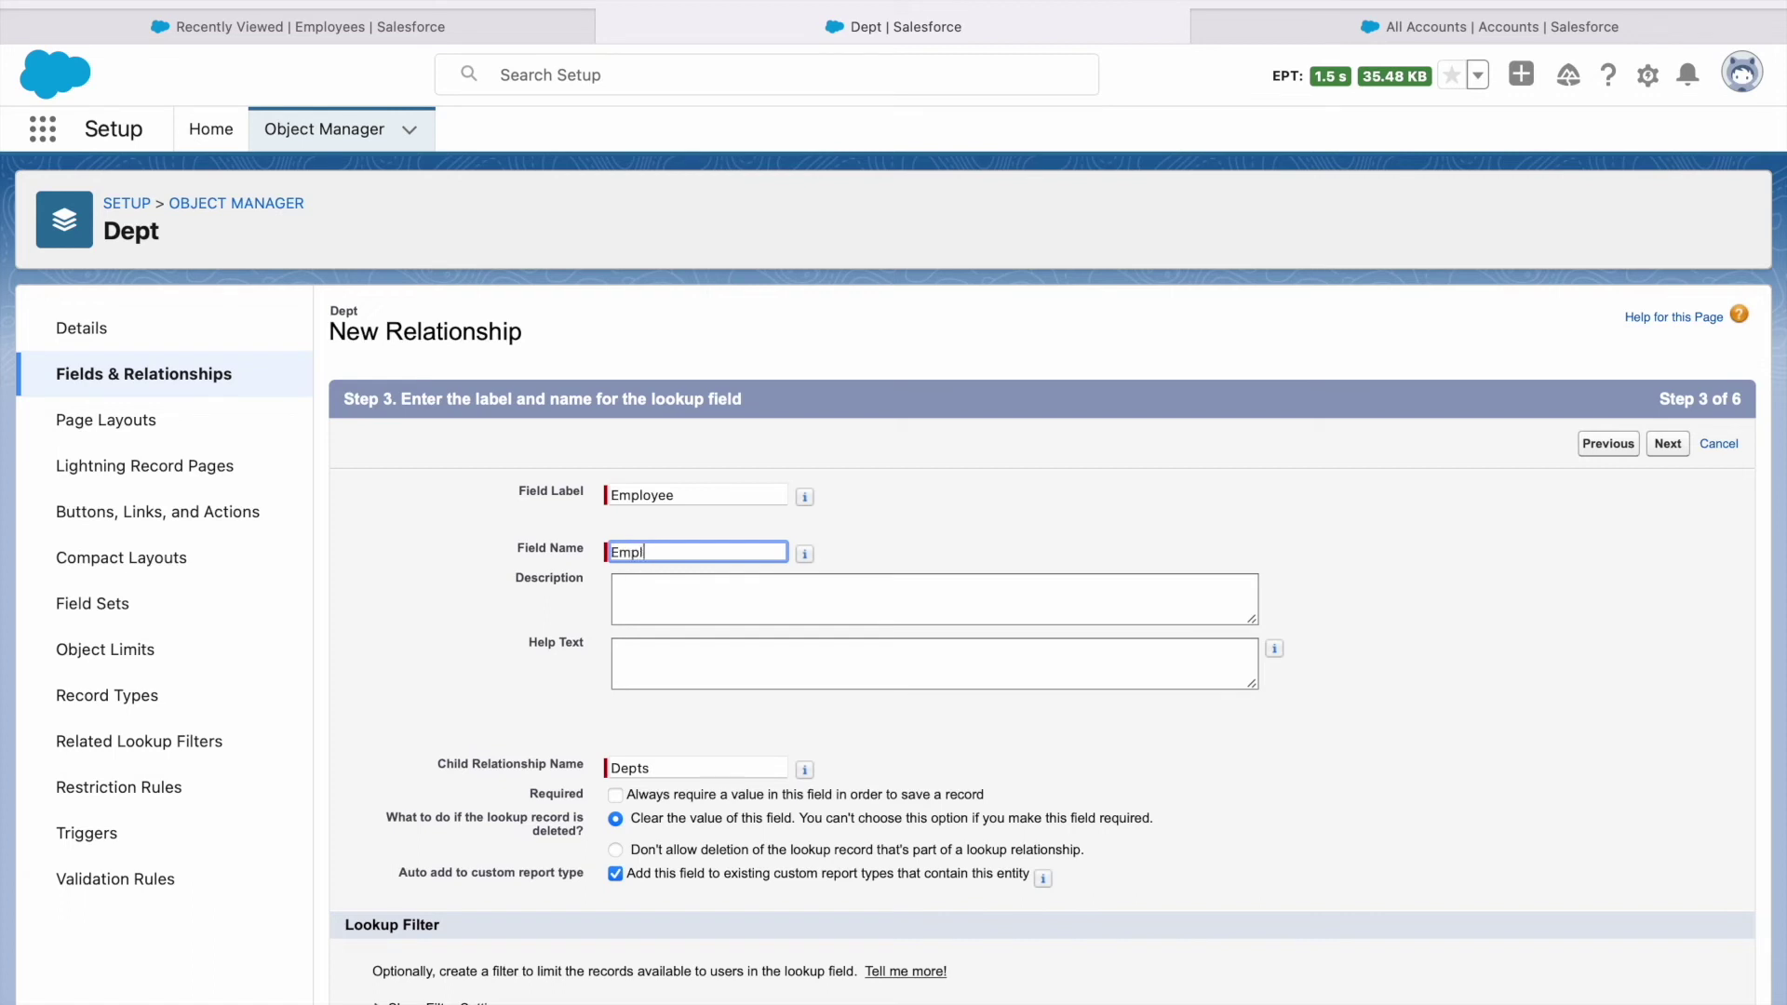
left_click(1172, 824)
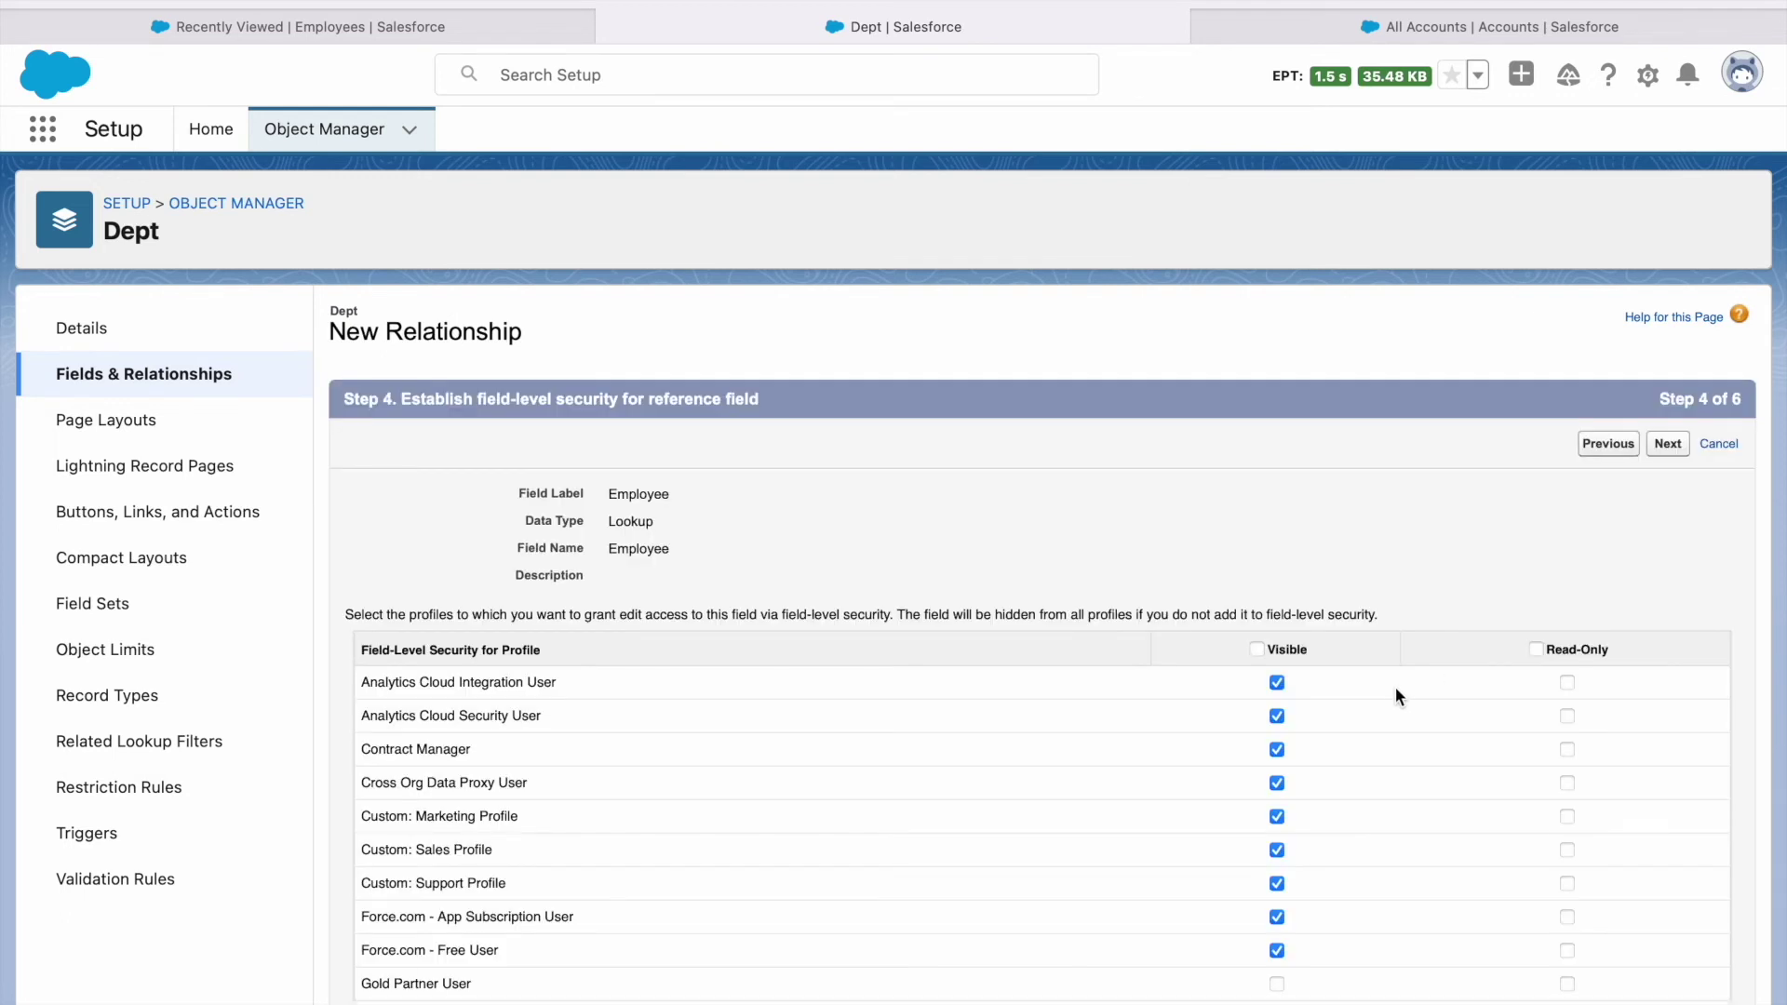
left_click(1670, 448)
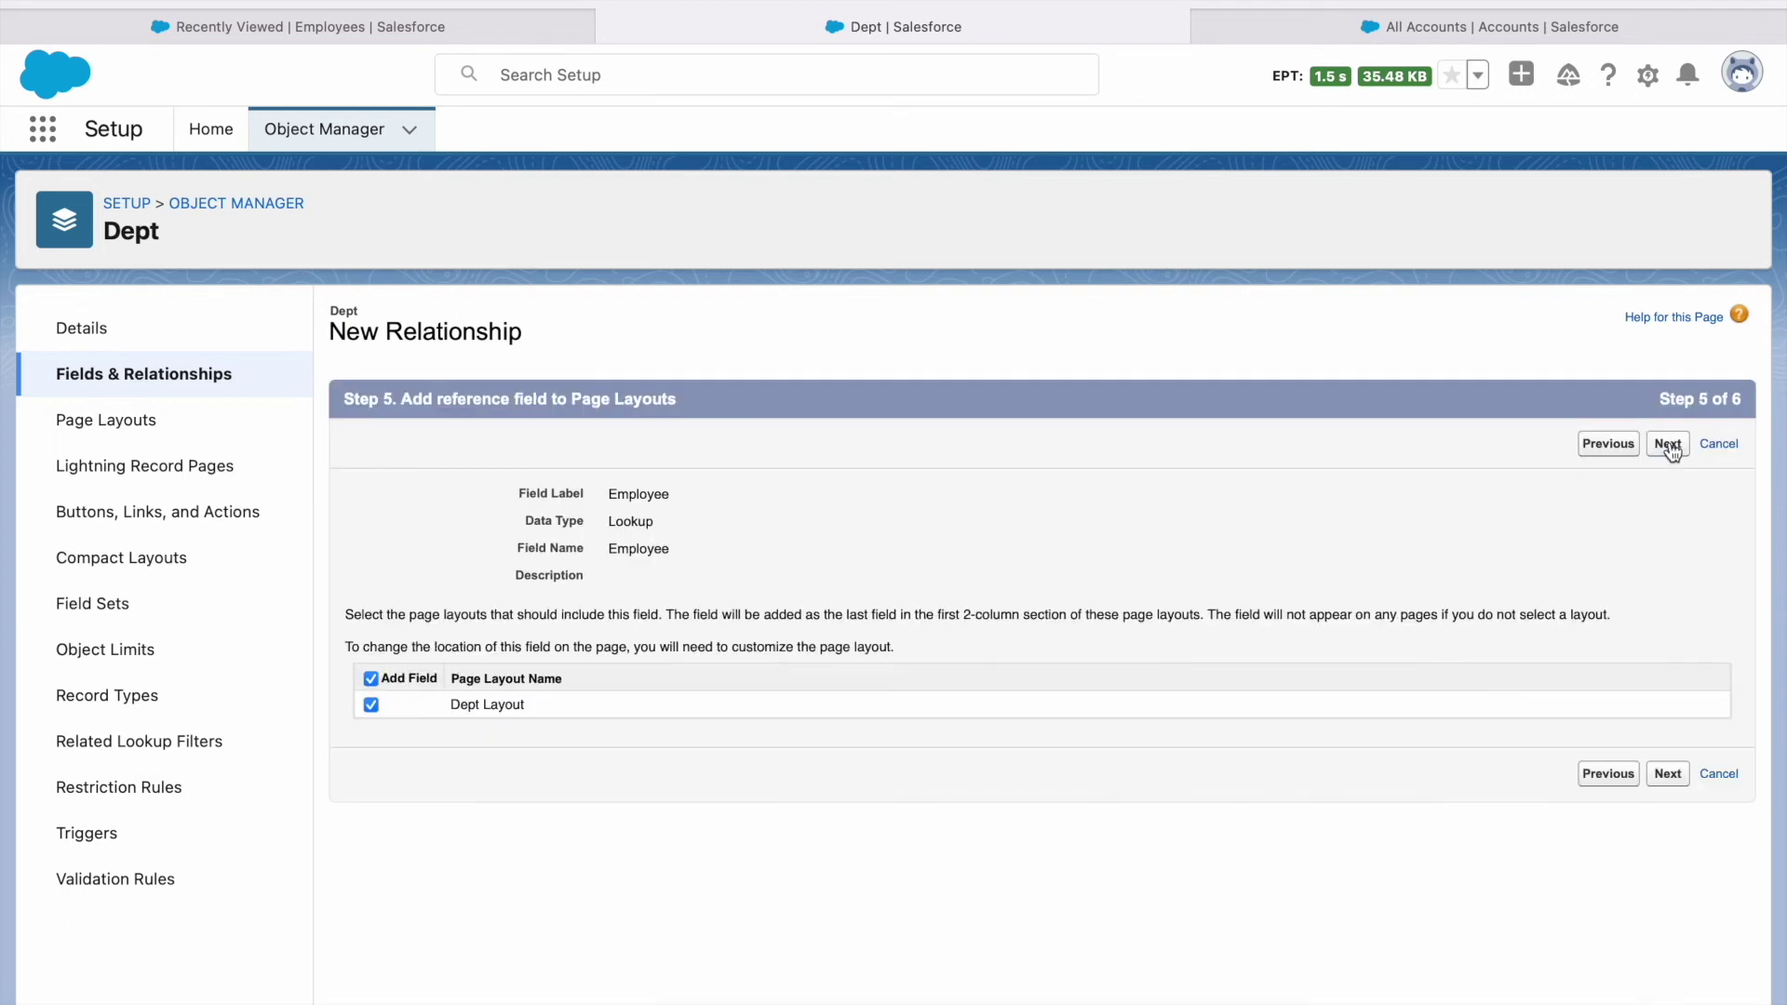
left_click(1667, 445)
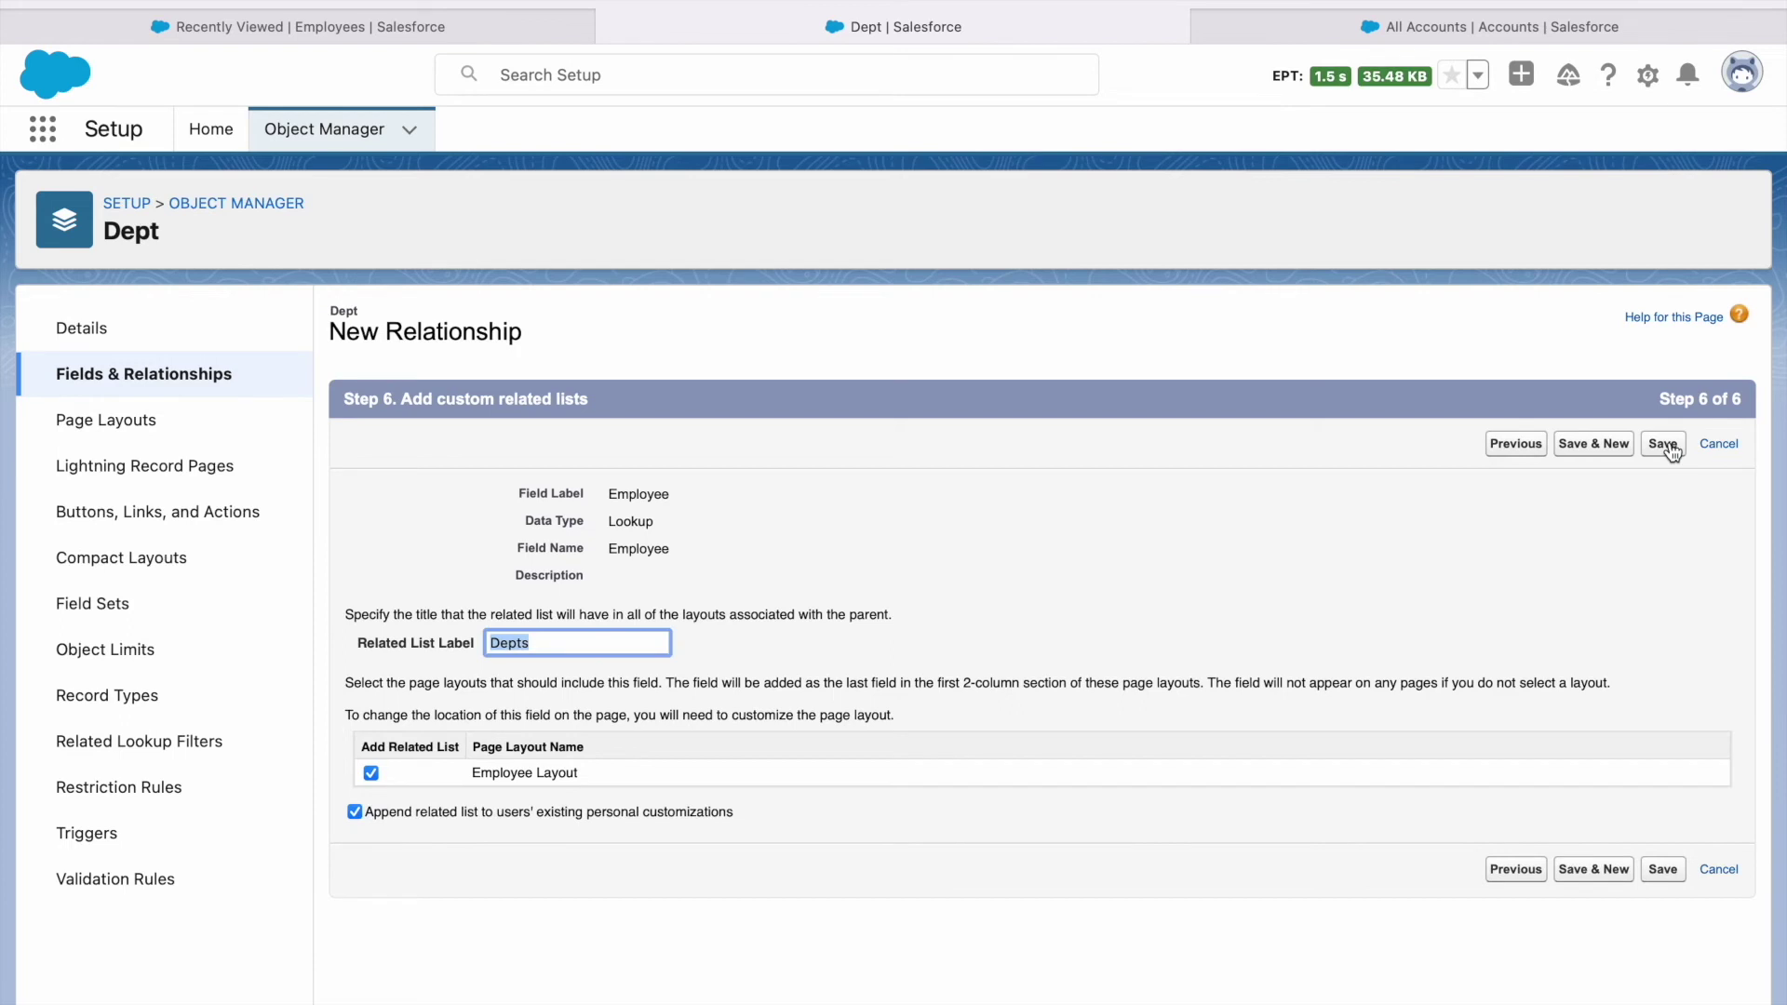
Save the Employee lookup field with the Depts related list added to the Employee Layout, and check the Employees page.
left_click(1668, 446)
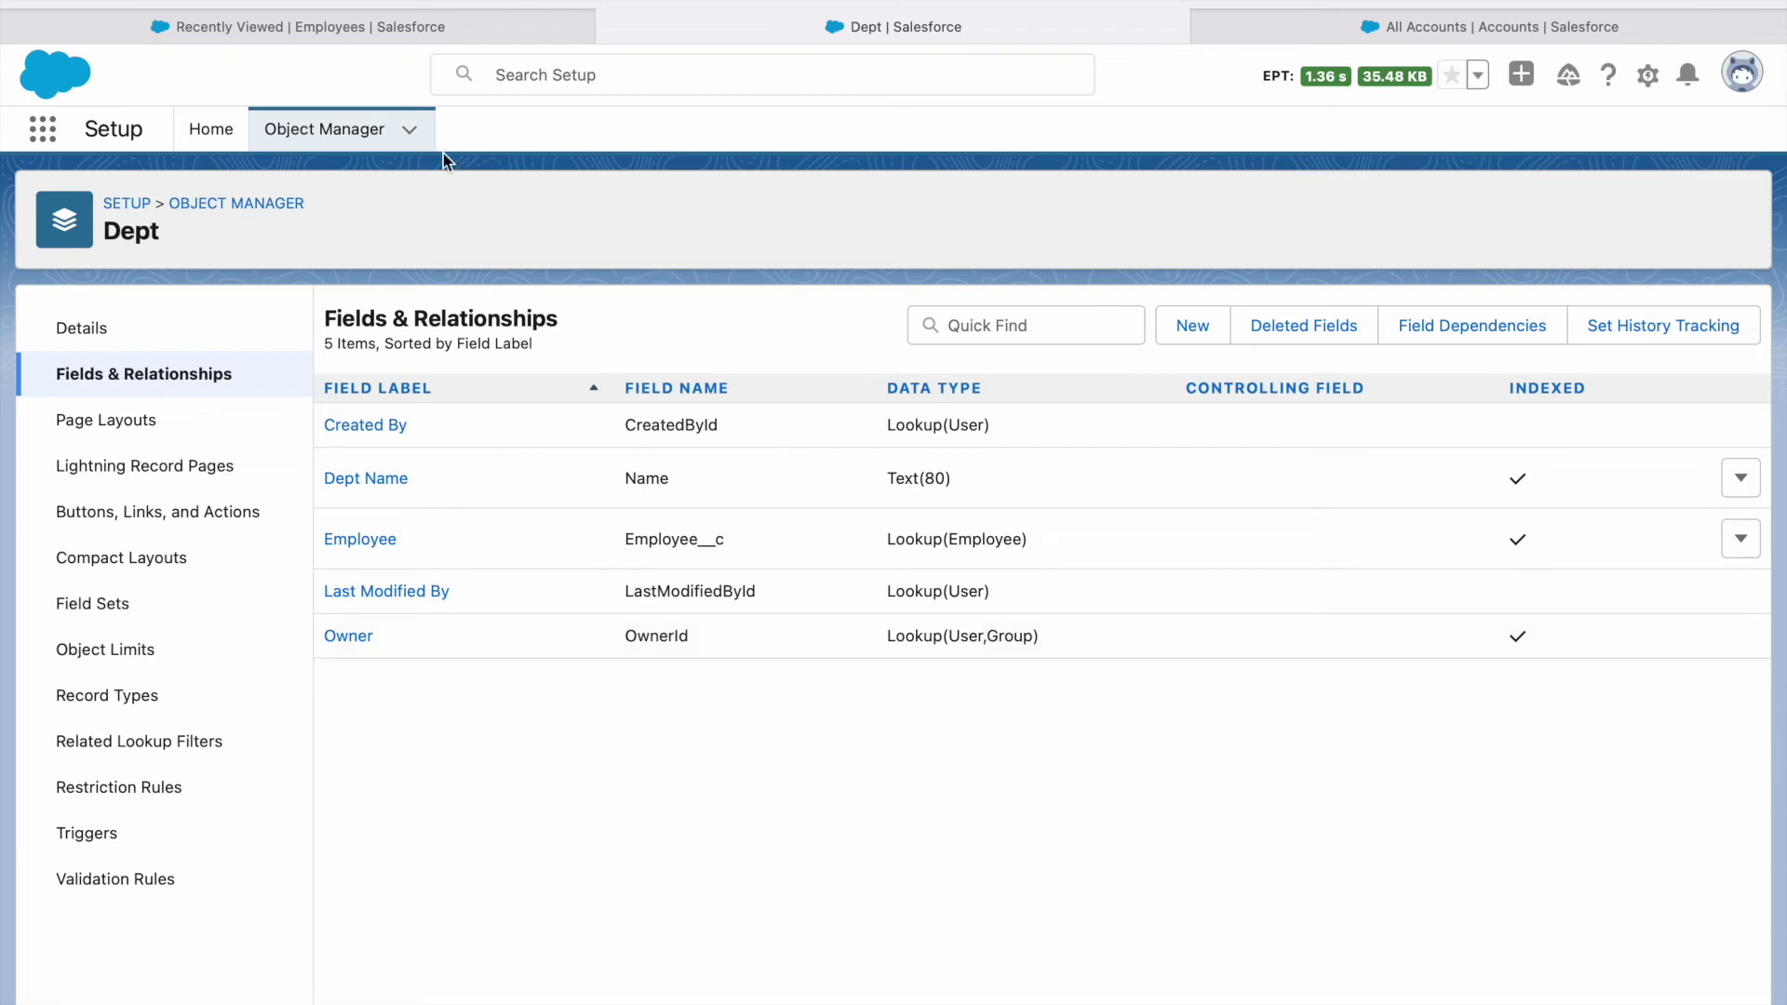
left_click(349, 36)
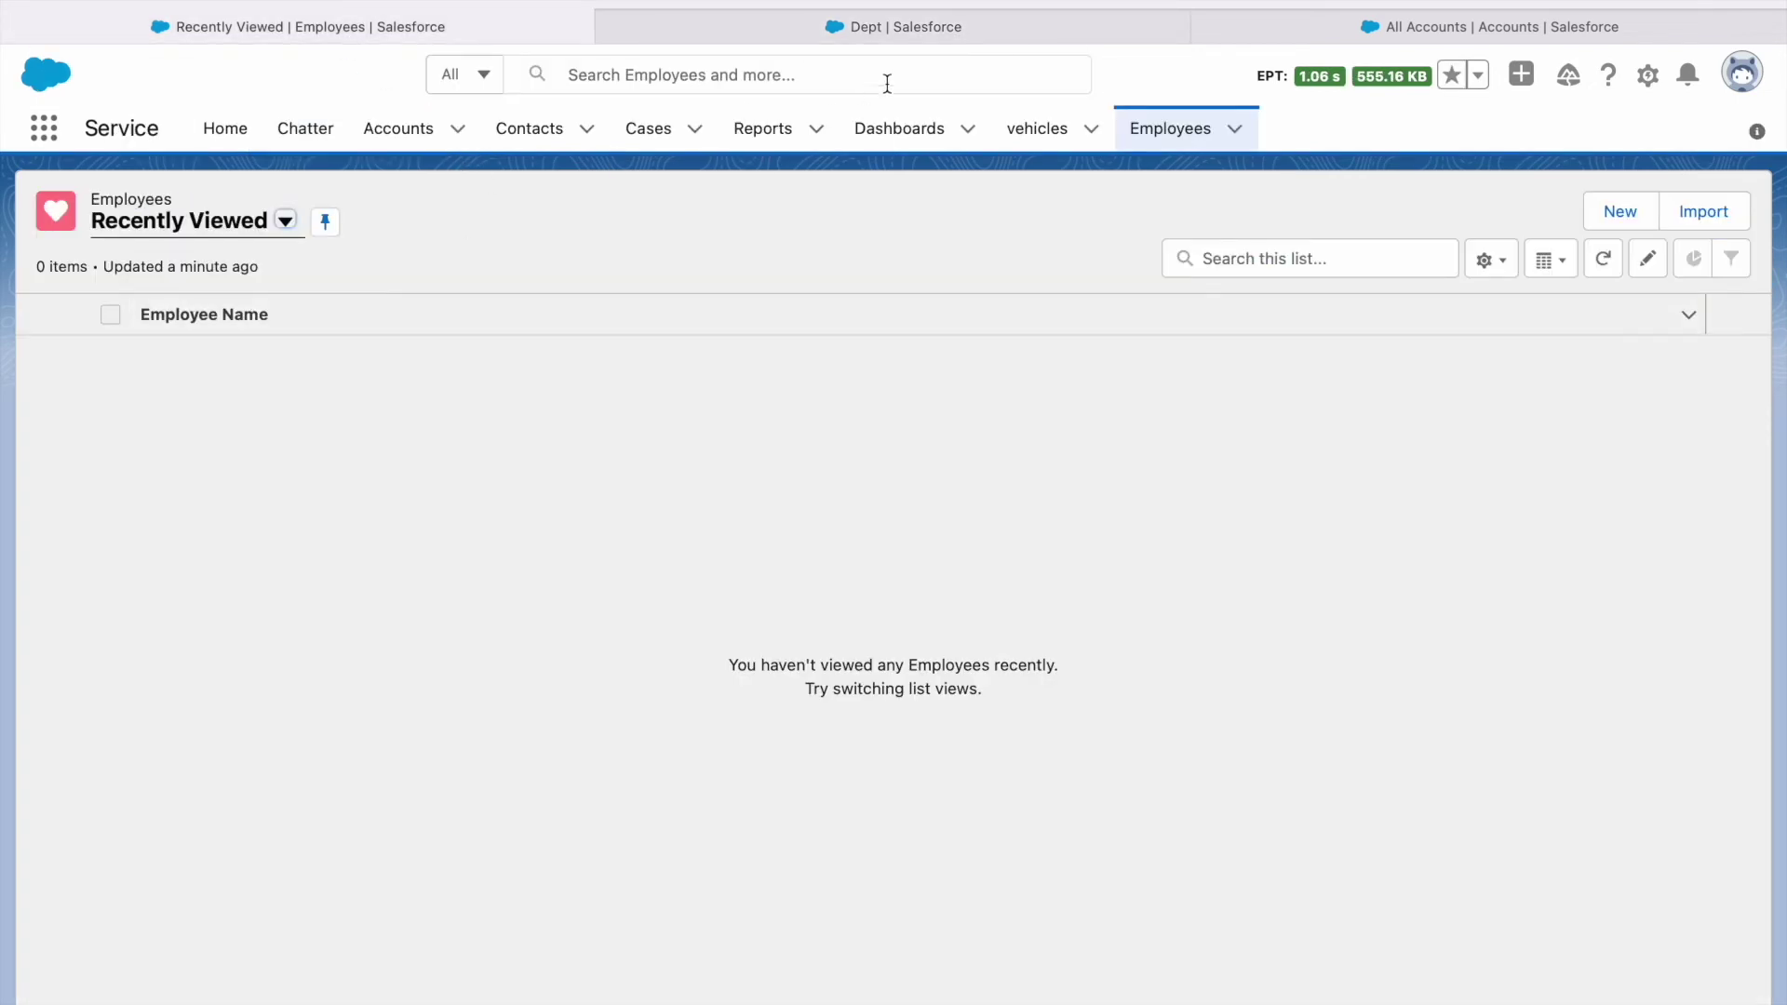
left_click(902, 28)
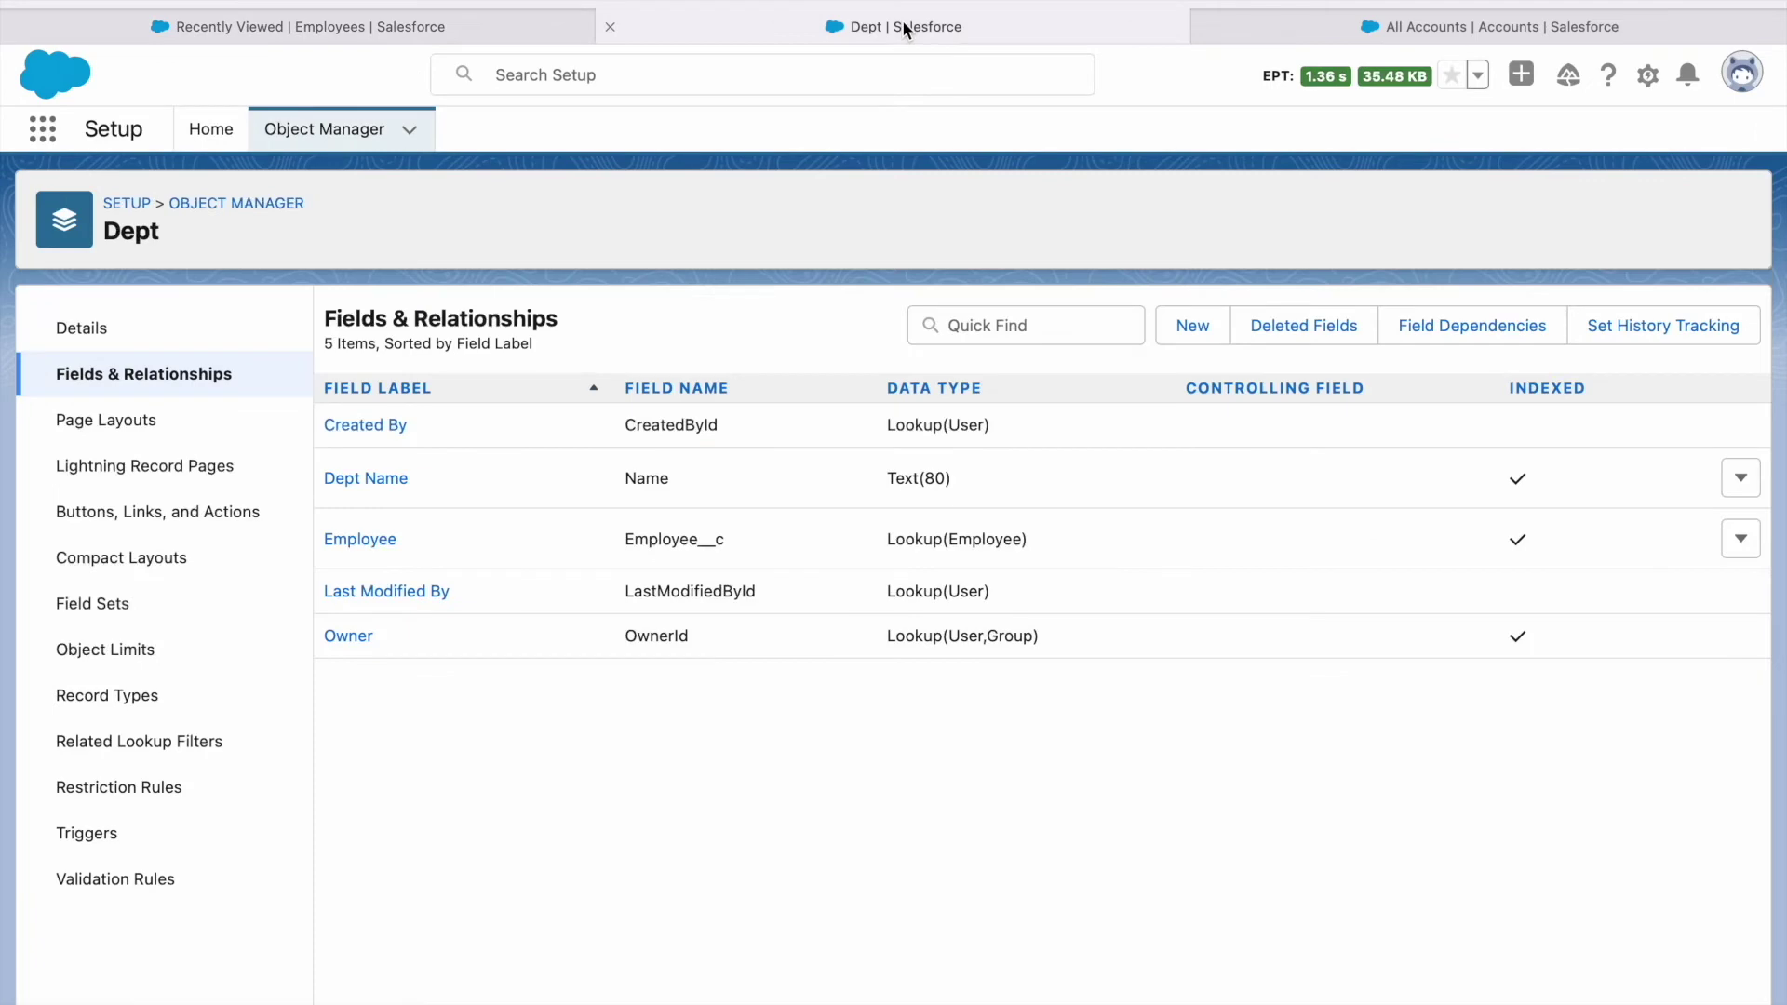
Start a new custom object tab from Setup Home for the Dept object with the Treasure chest tab style.
left_click(211, 130)
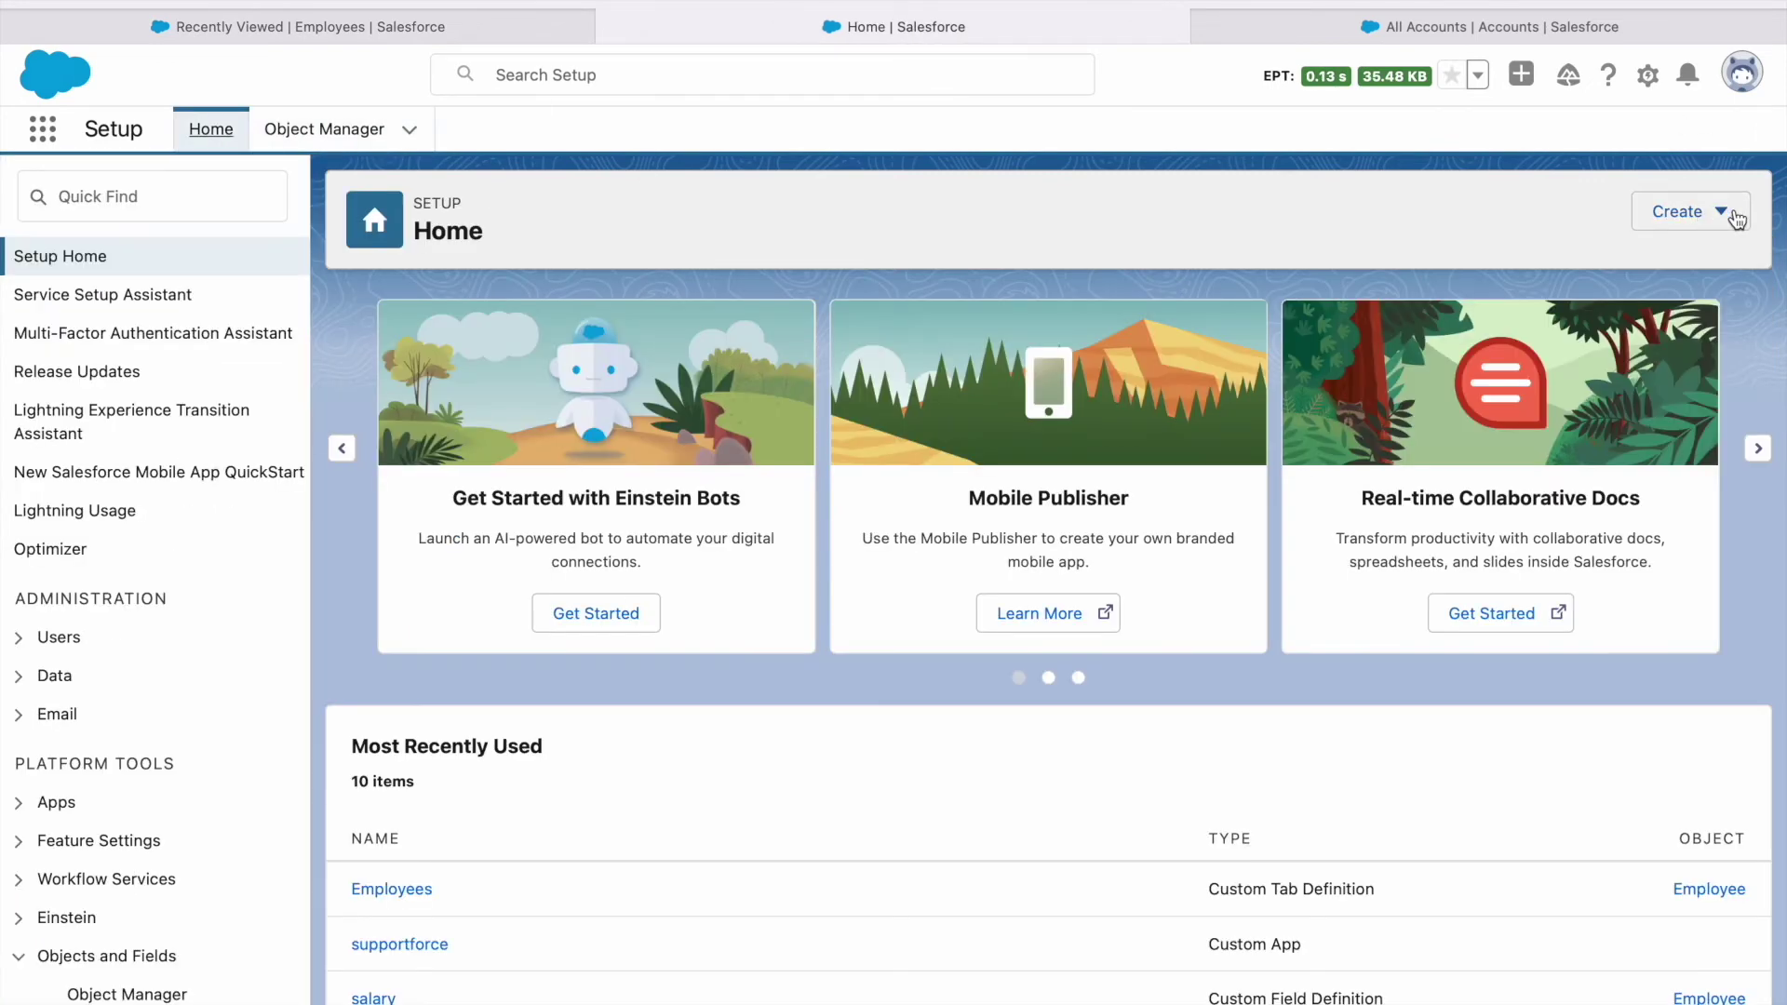
left_click(1706, 218)
left_click(1662, 407)
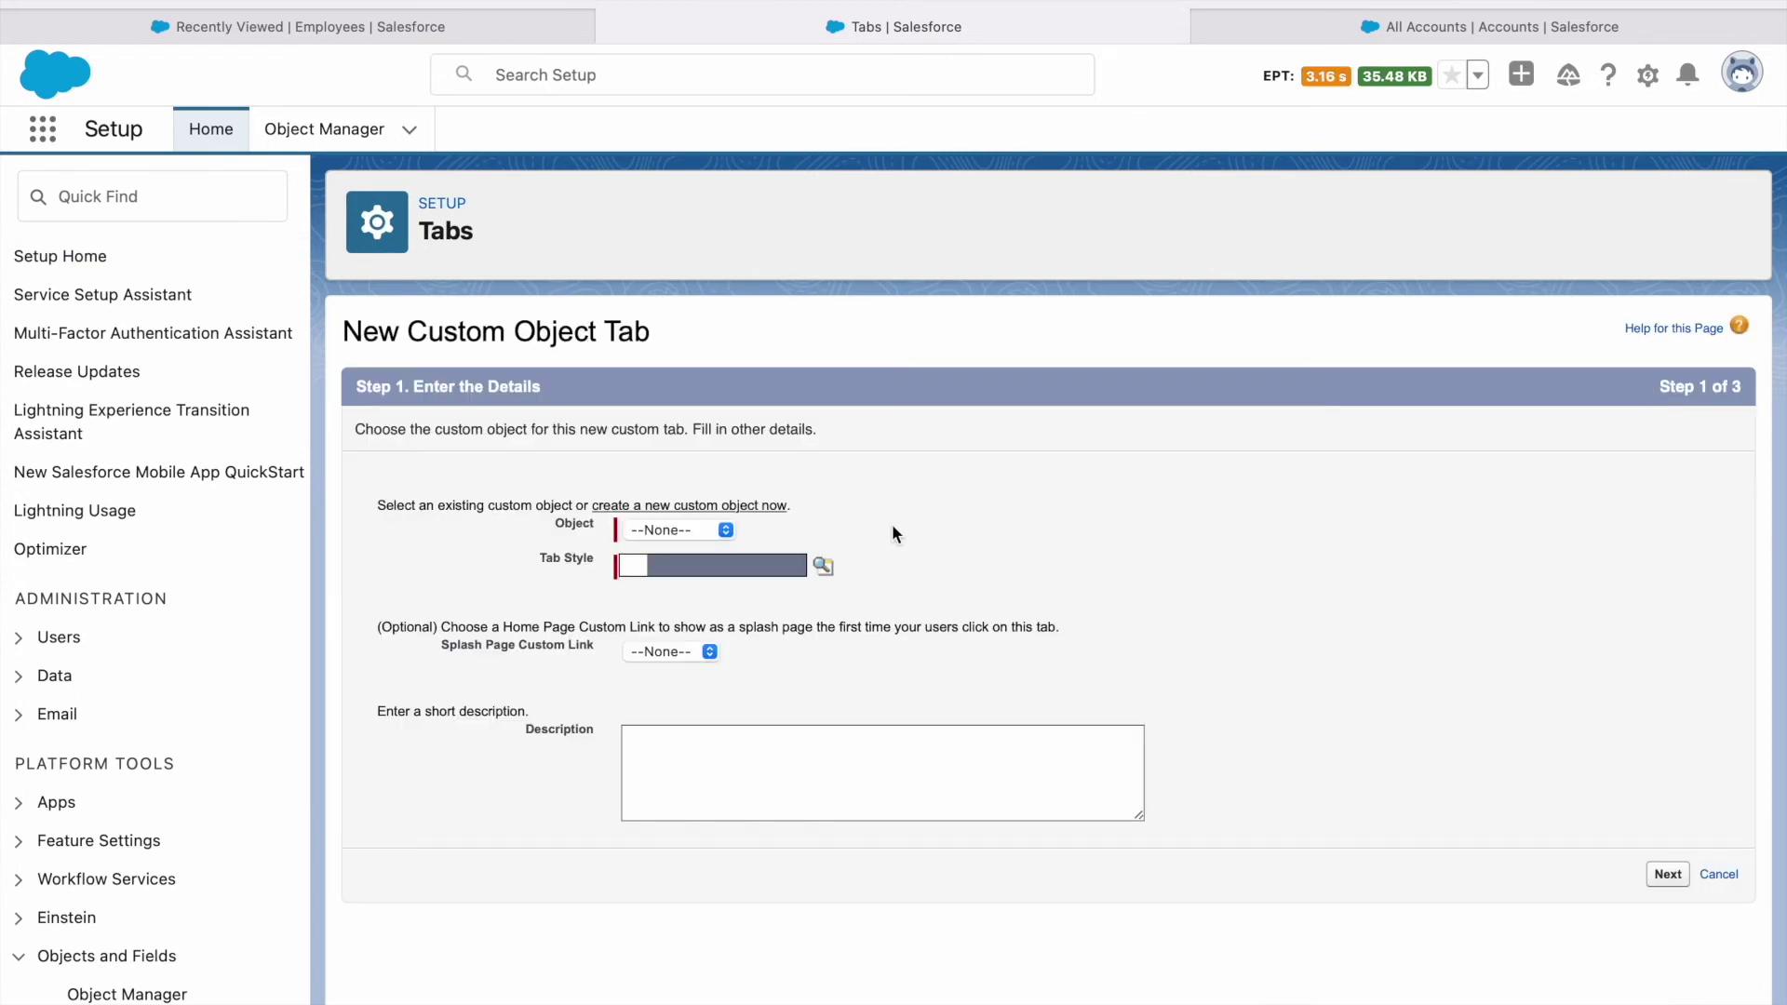
left_click(709, 530)
left_click(683, 579)
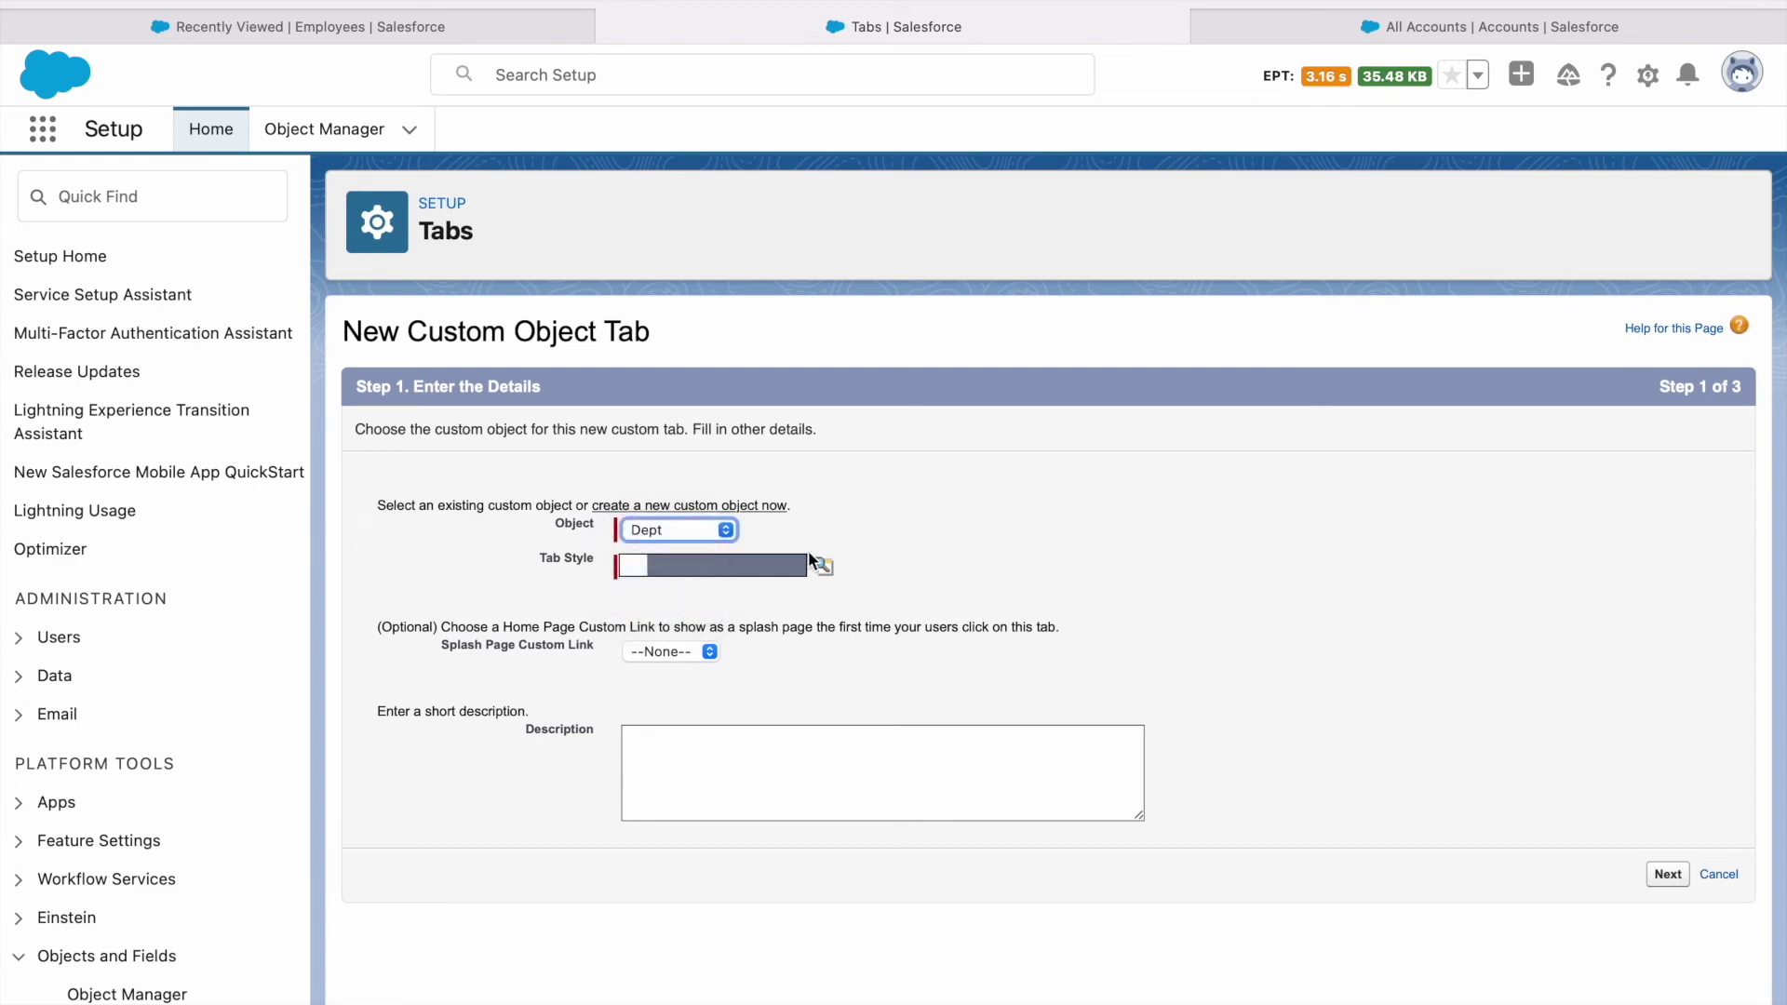
left_click(825, 564)
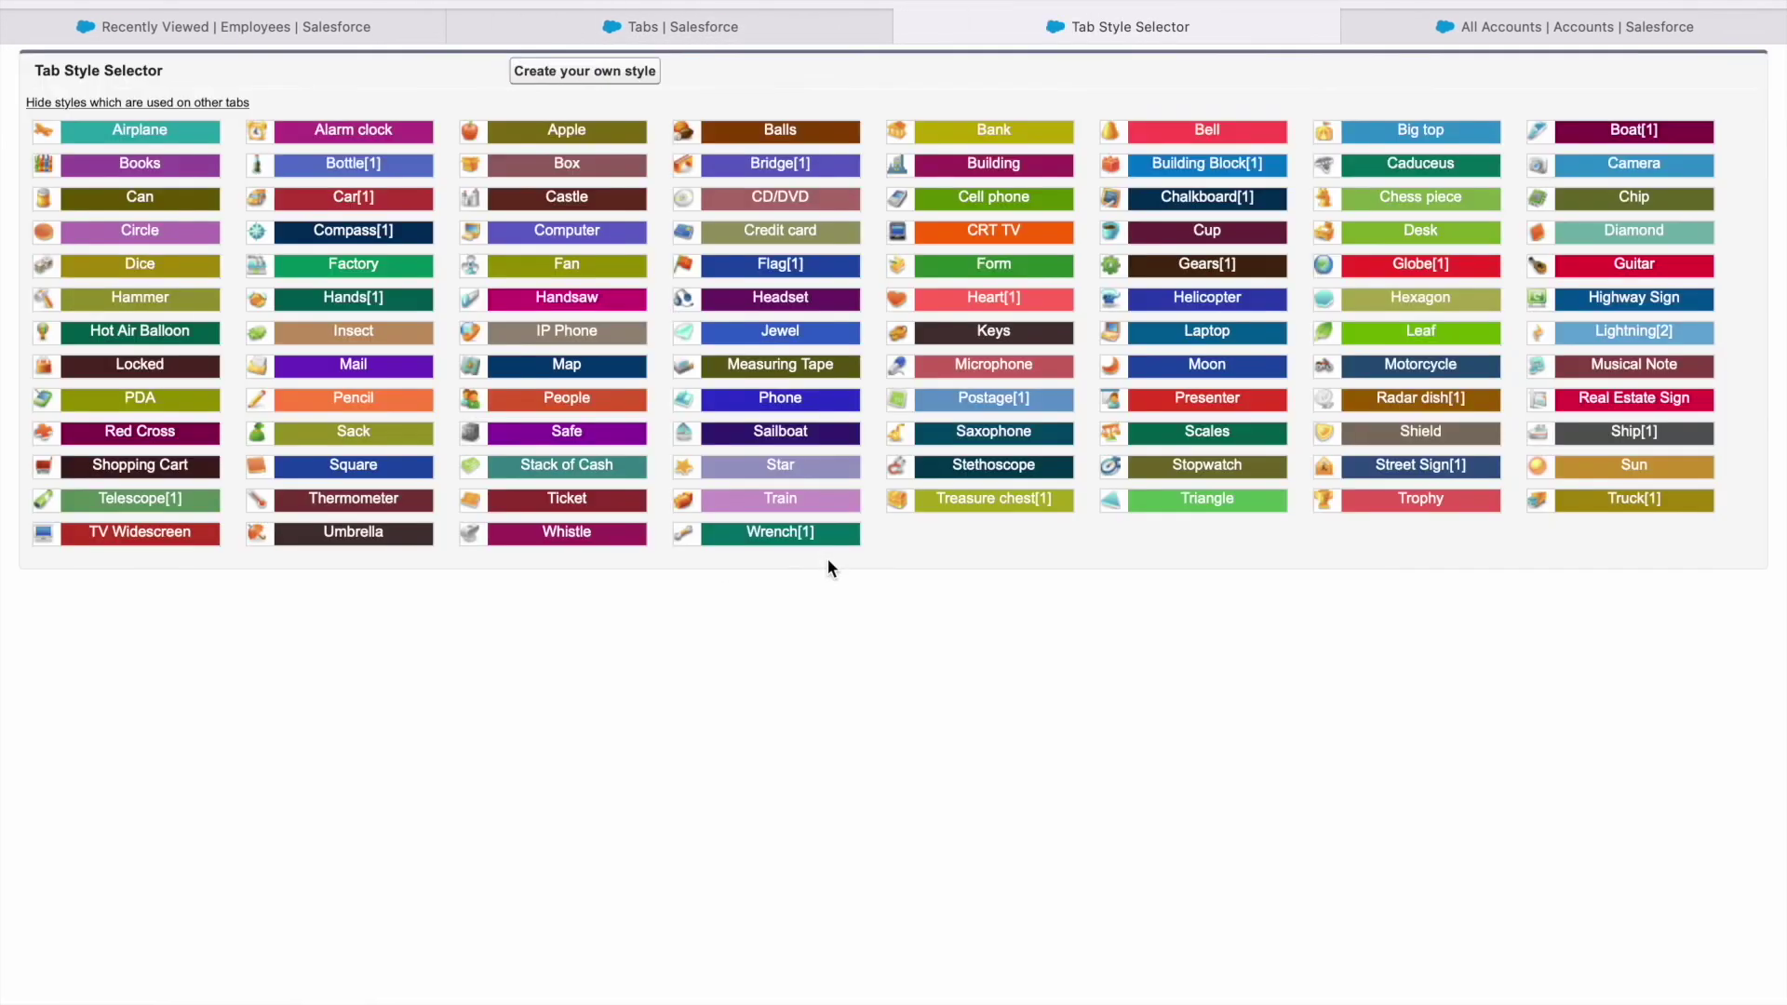
left_click(944, 500)
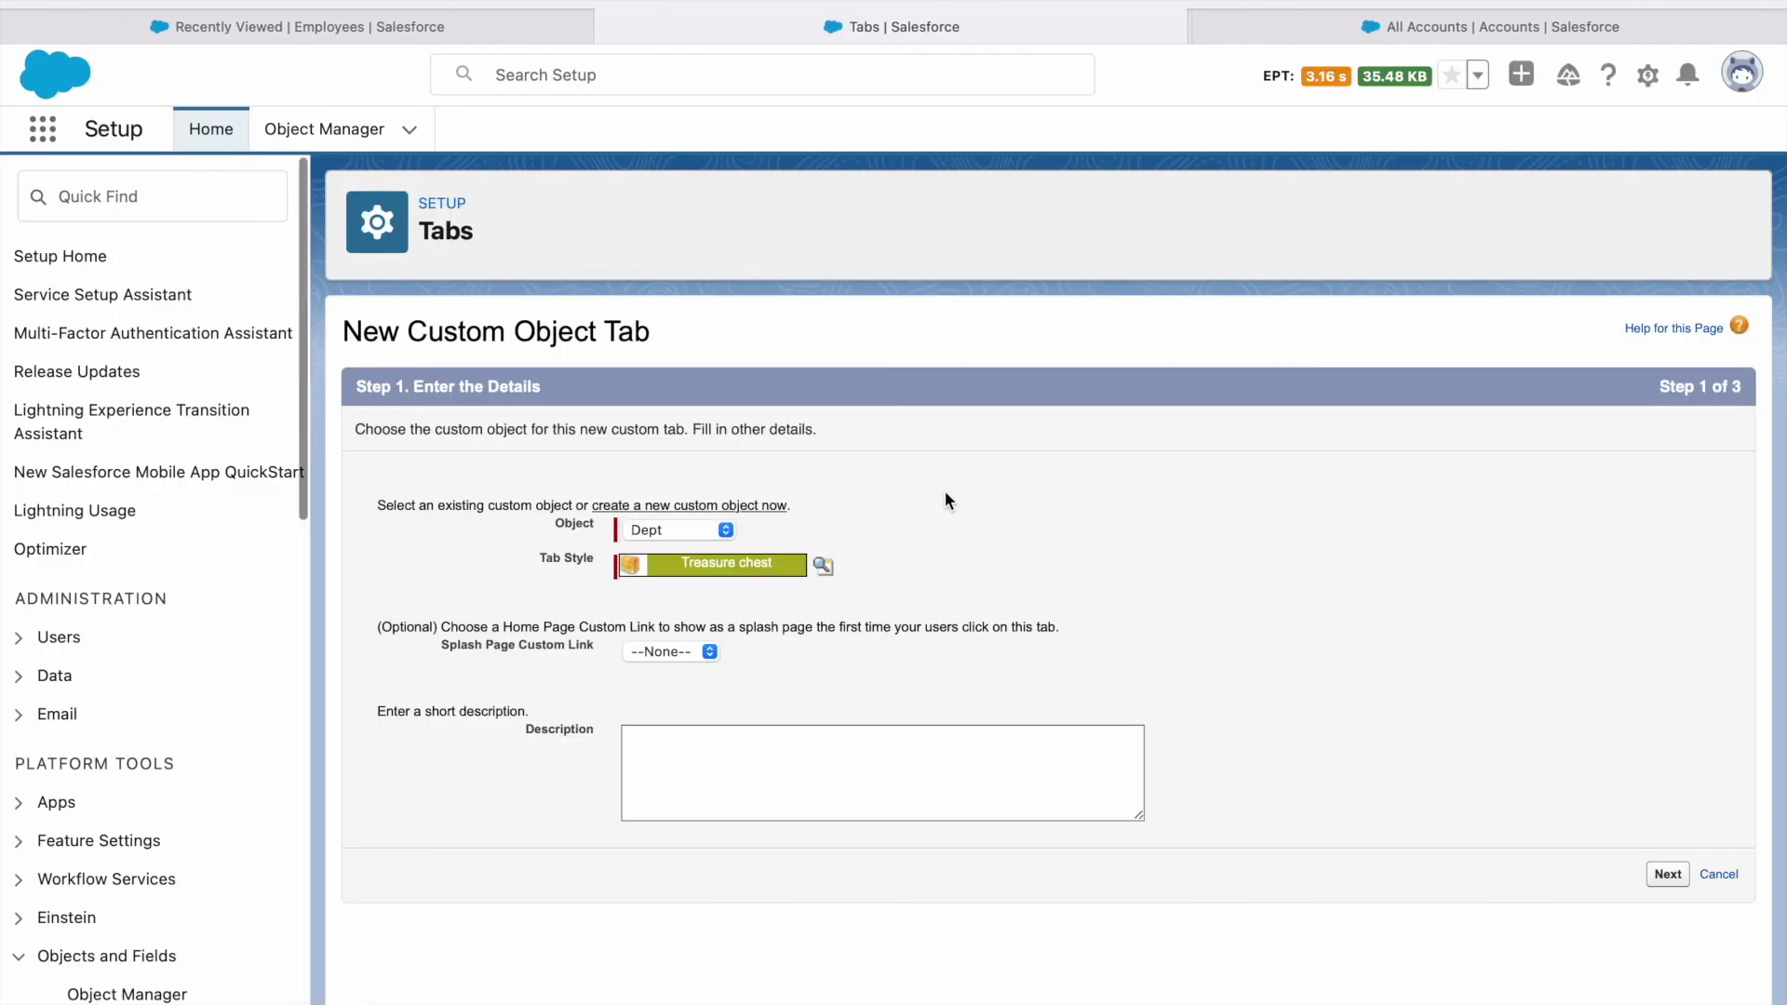
Keep the Dept tab Default On for all profiles, include it in all custom apps and save it.
left_click(1667, 874)
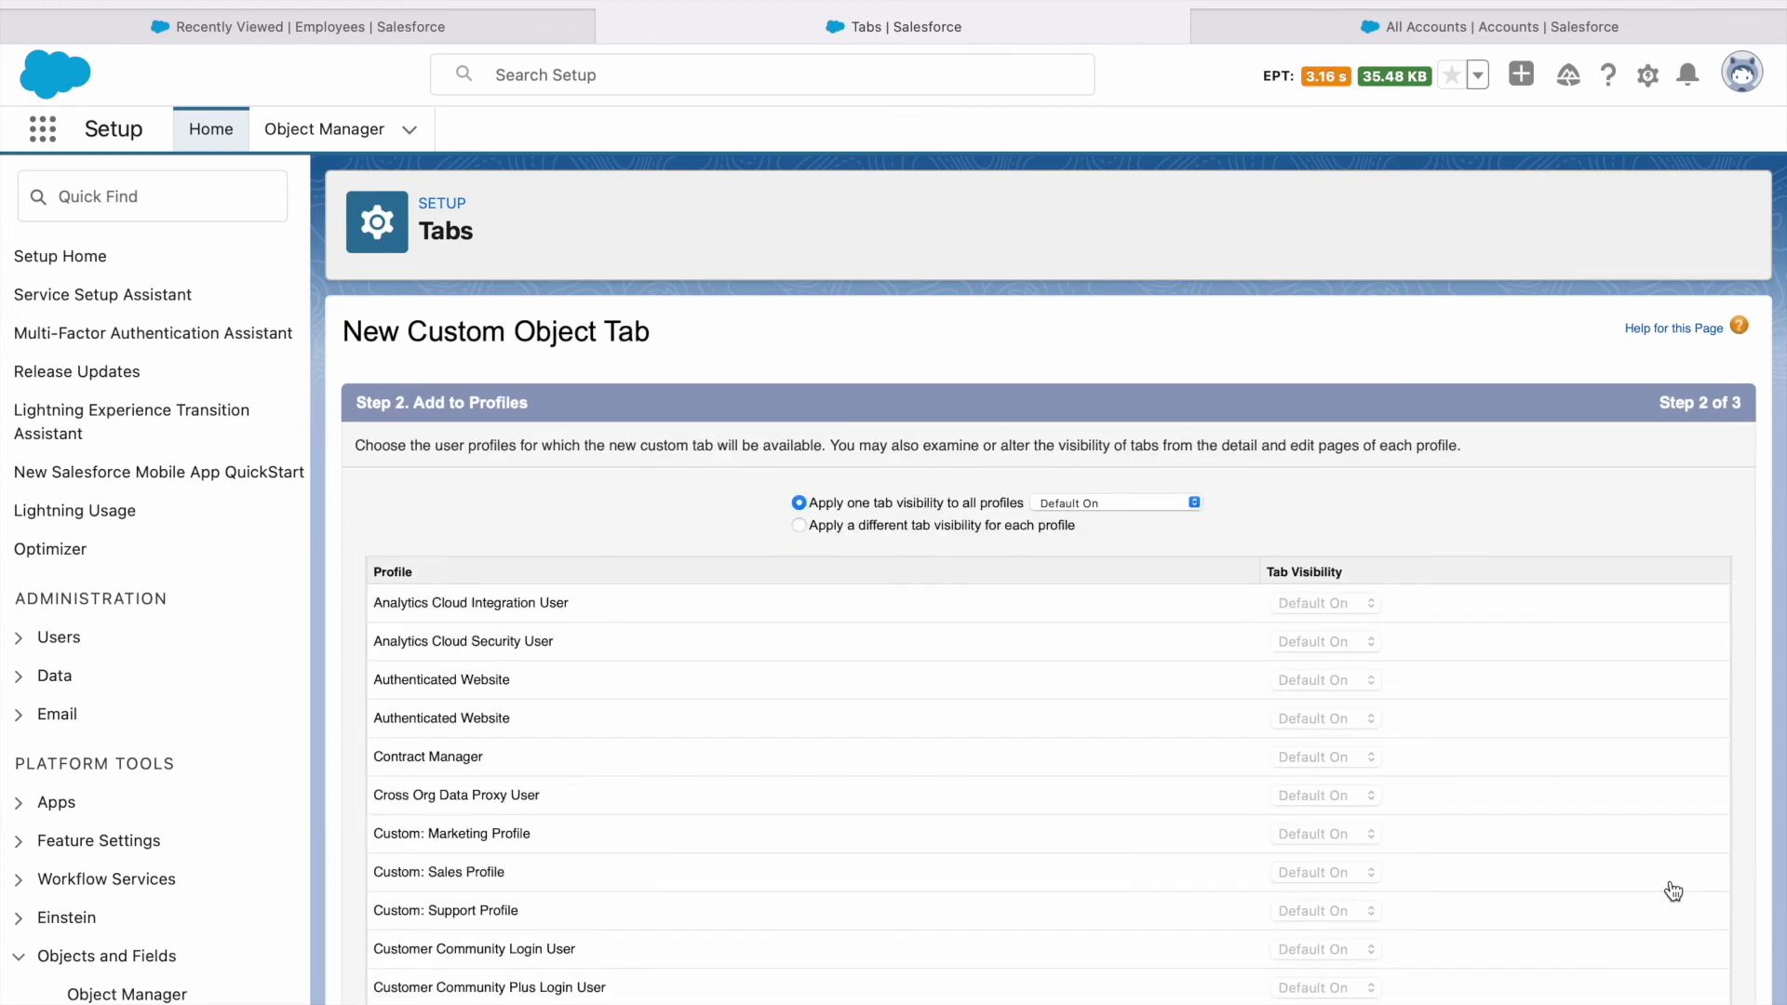
scroll(1659, 485, "down", 1)
scroll(1048, 650, "down", 10)
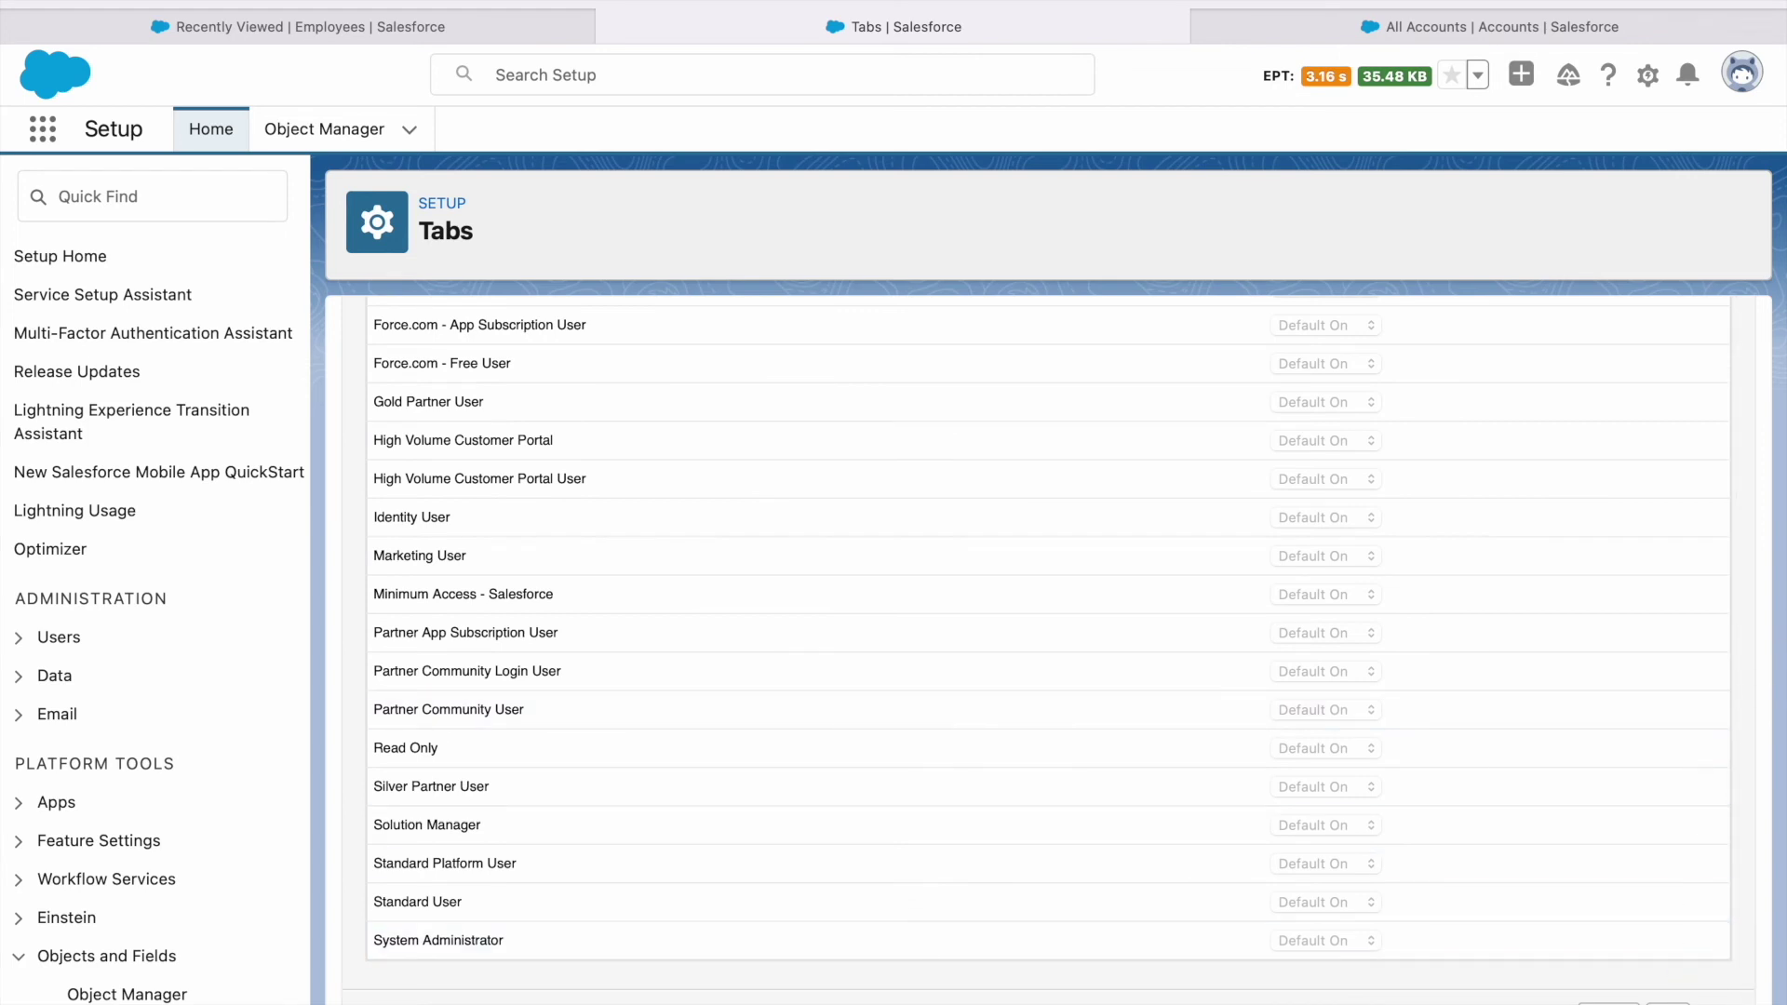
left_click(1667, 1003)
scroll(1743, 518, "down", 1)
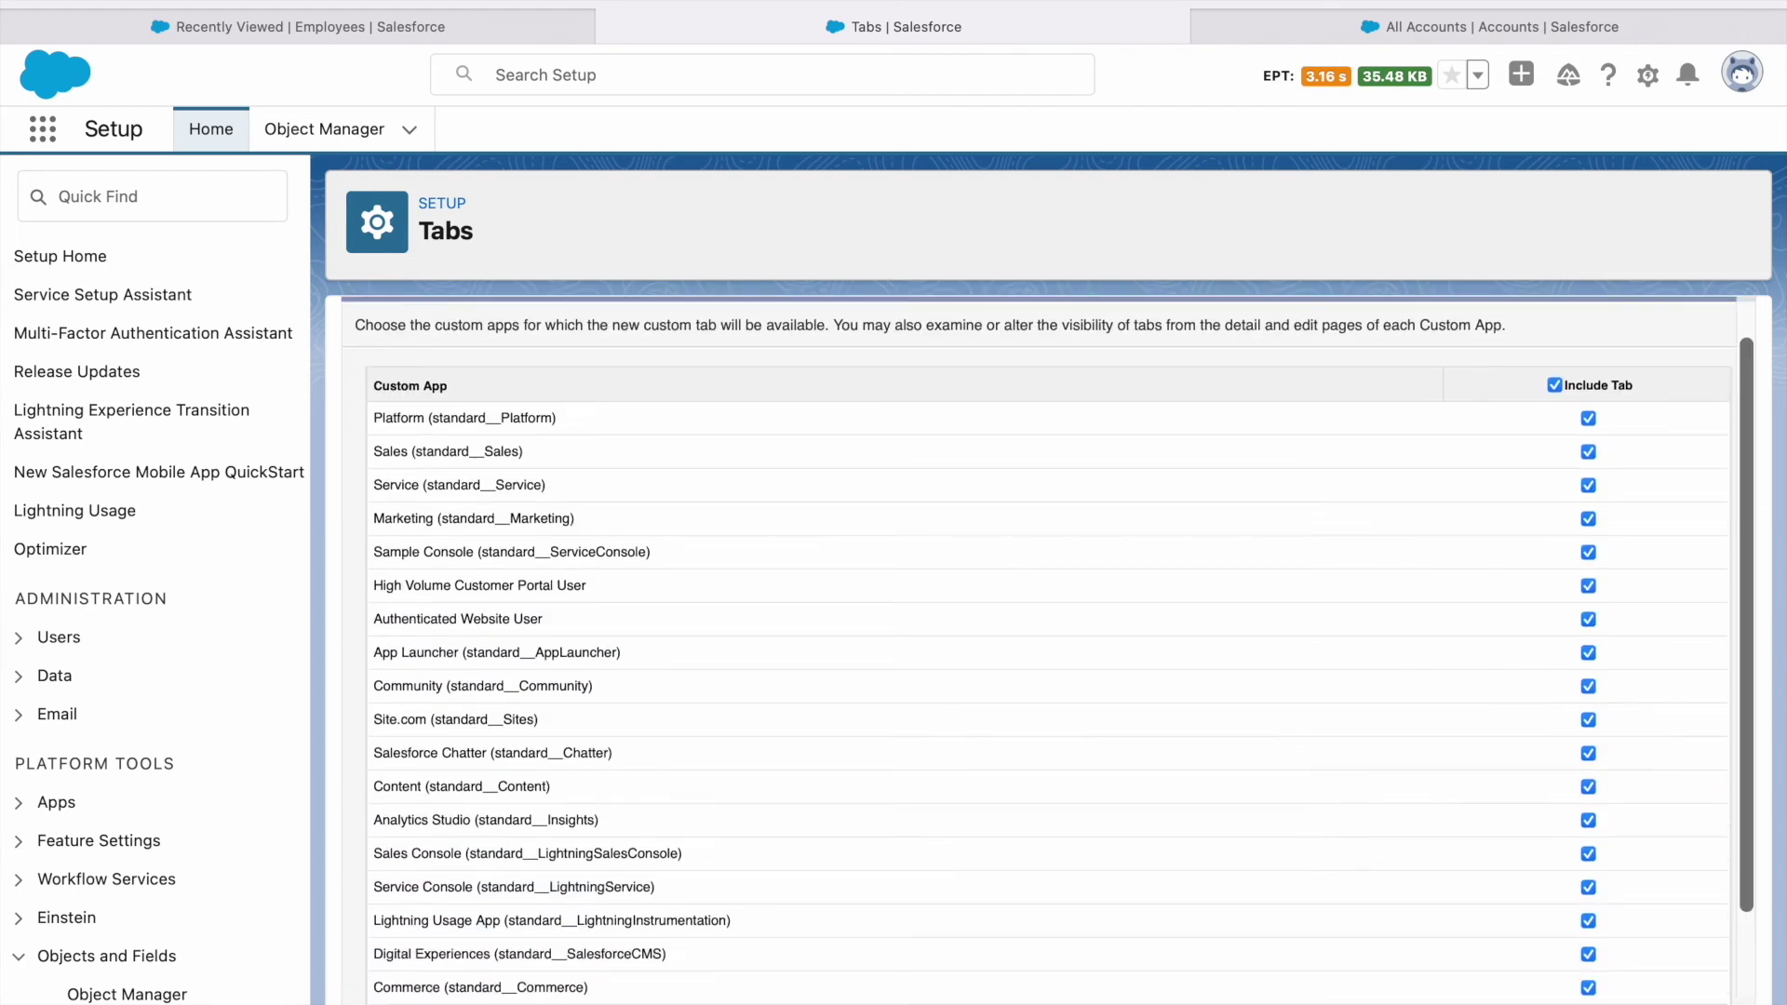
scroll(1048, 651, "down", 2)
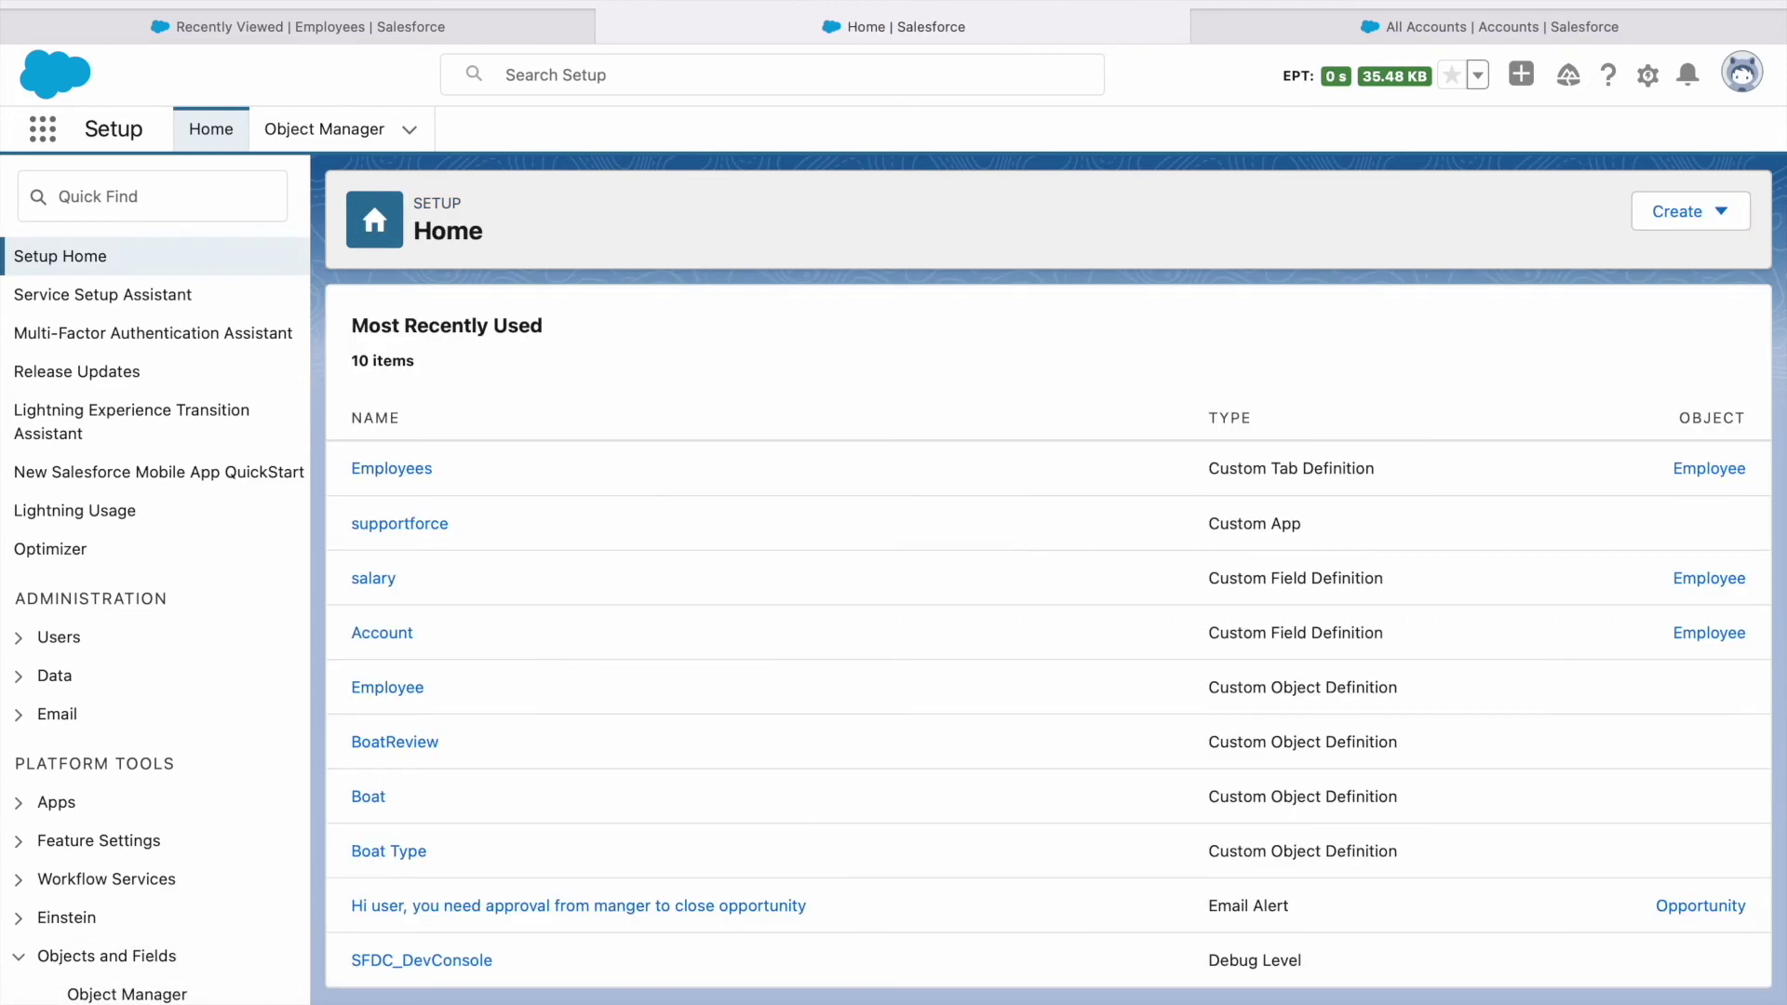
Review the required fields on a blank New Employee form and close it without saving.
left_click(1459, 32)
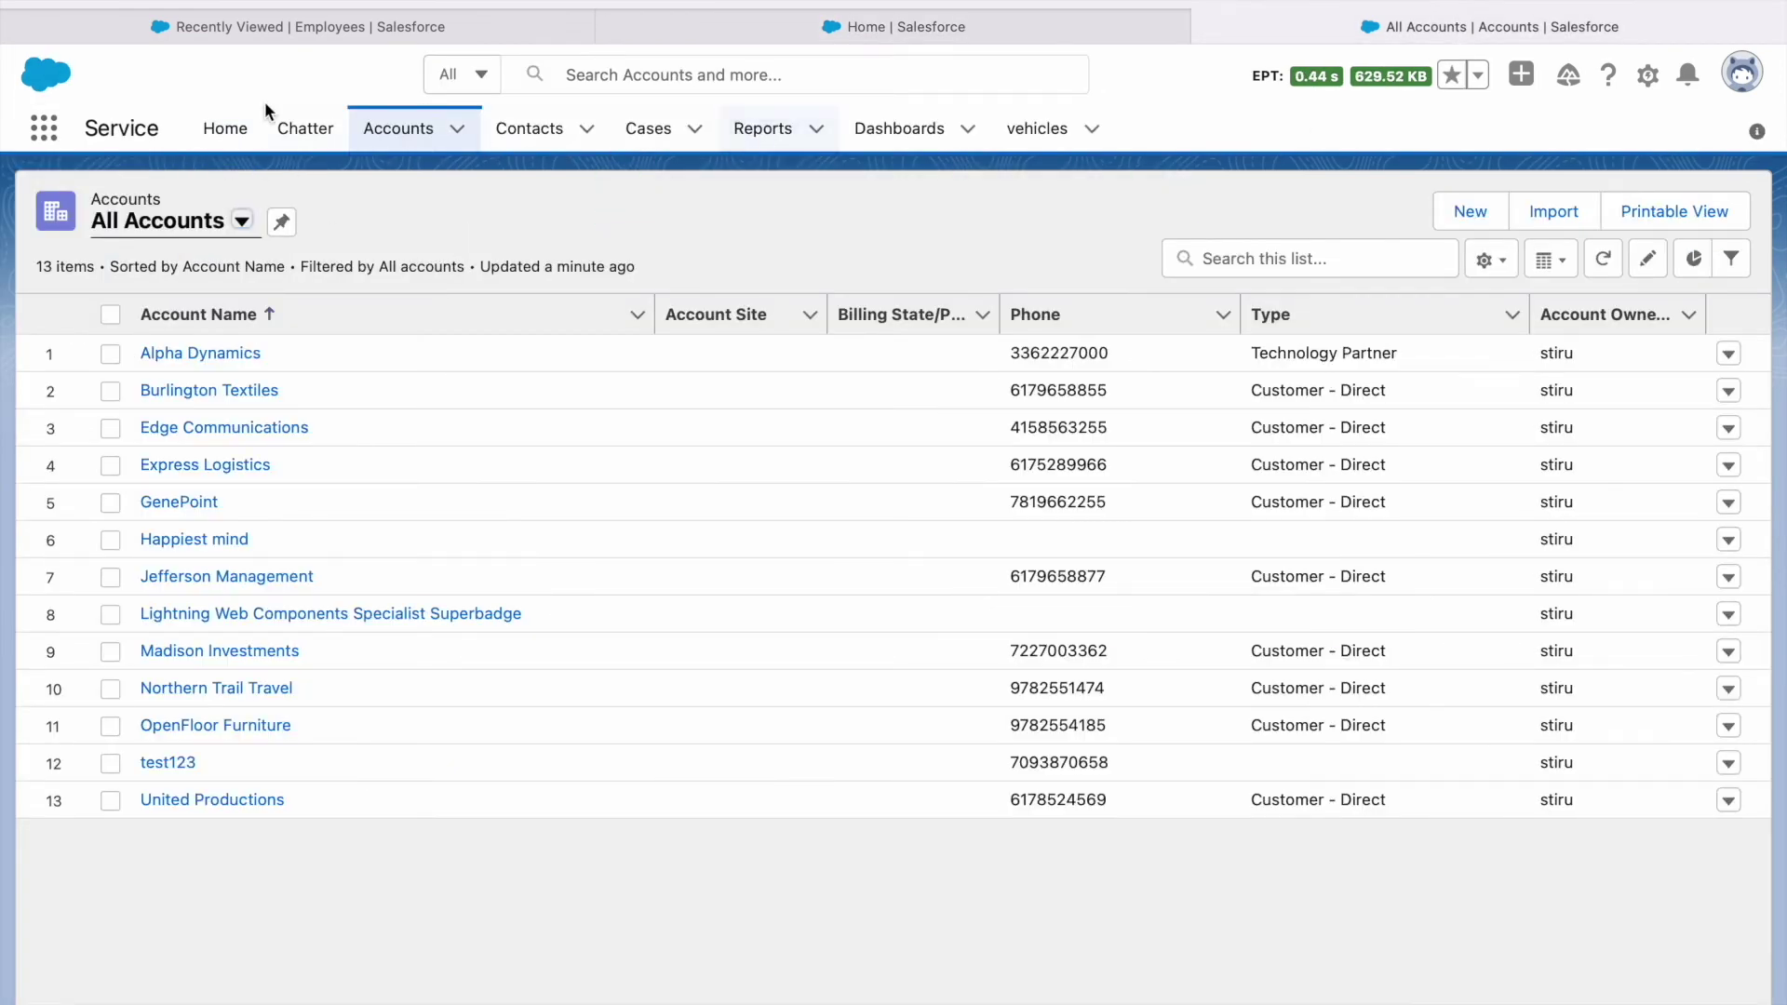
mouse_move(615, 3)
left_click(1240, 7)
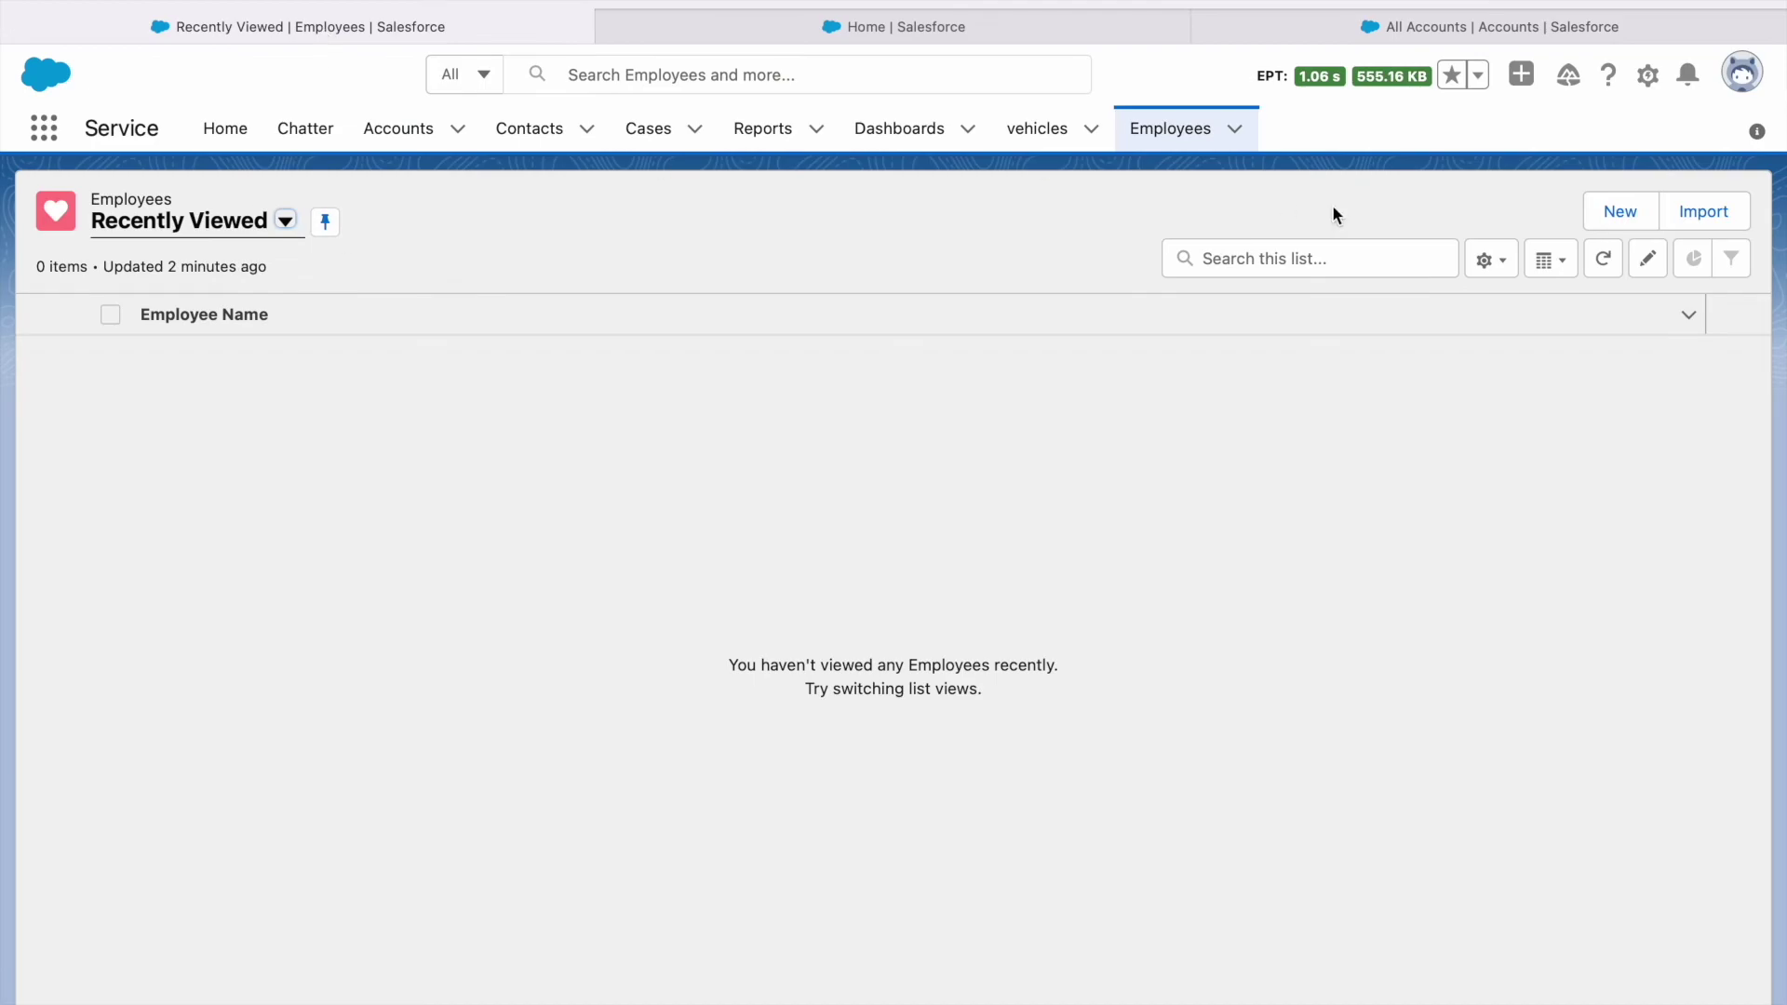
left_click(1595, 222)
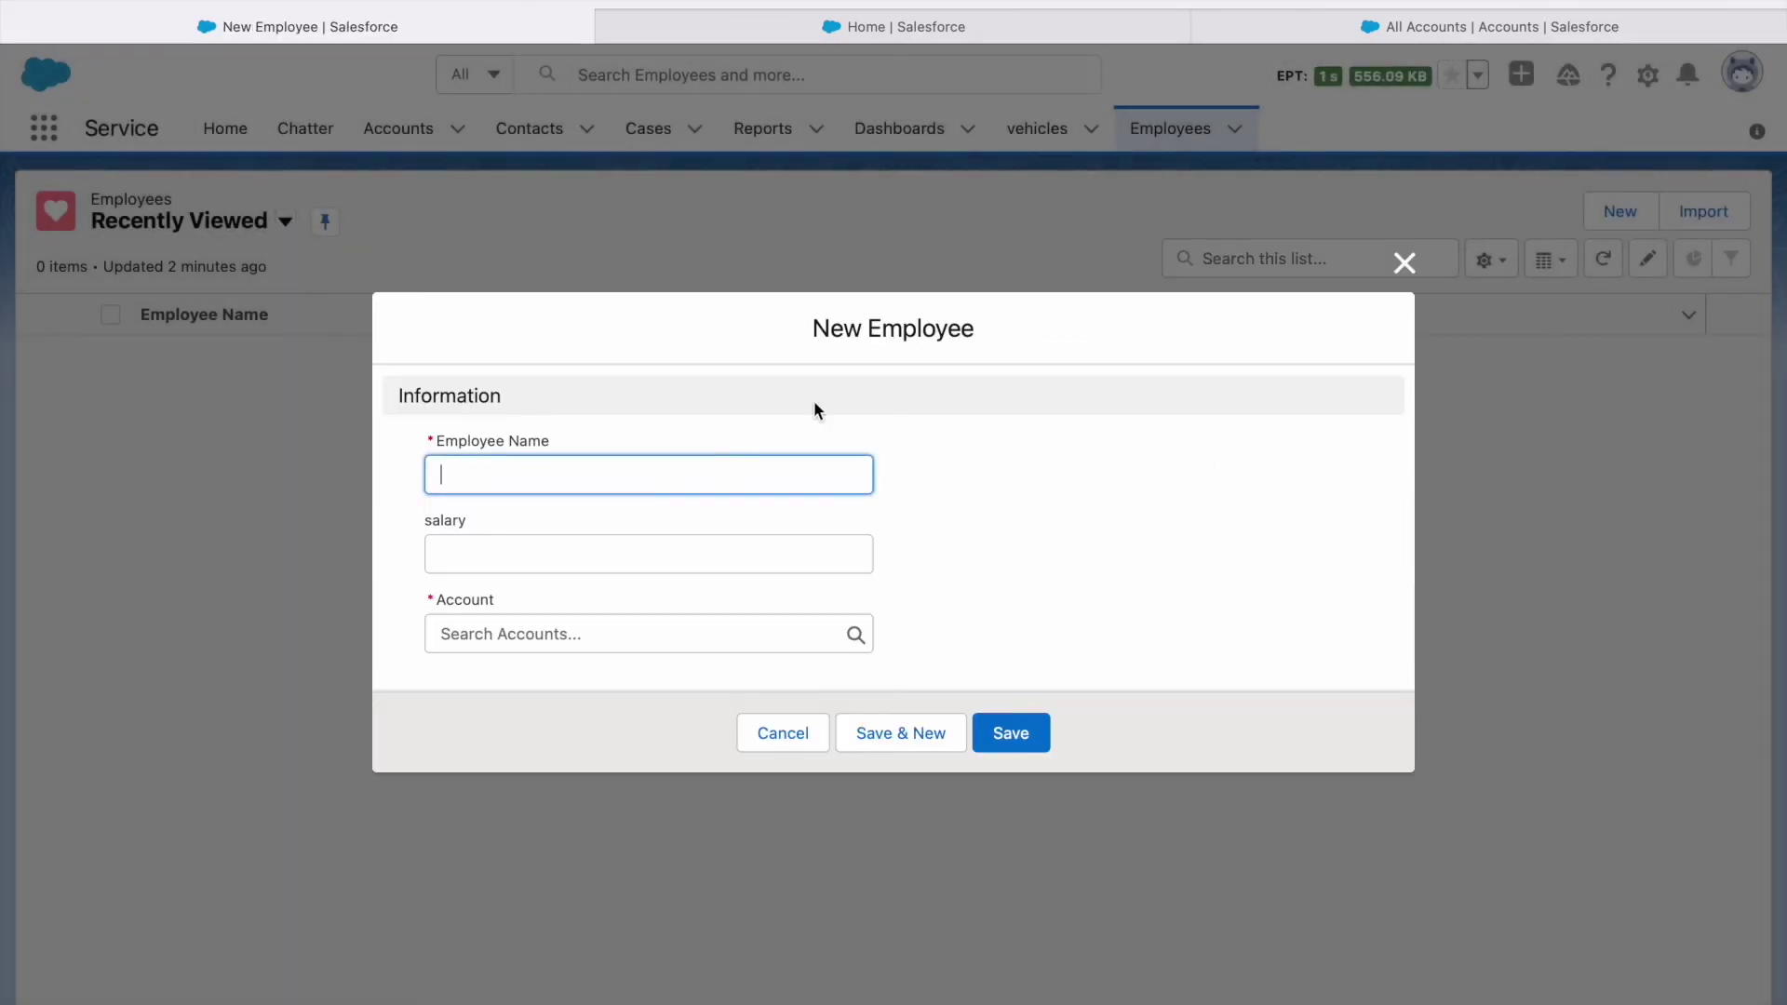
left_click(1404, 264)
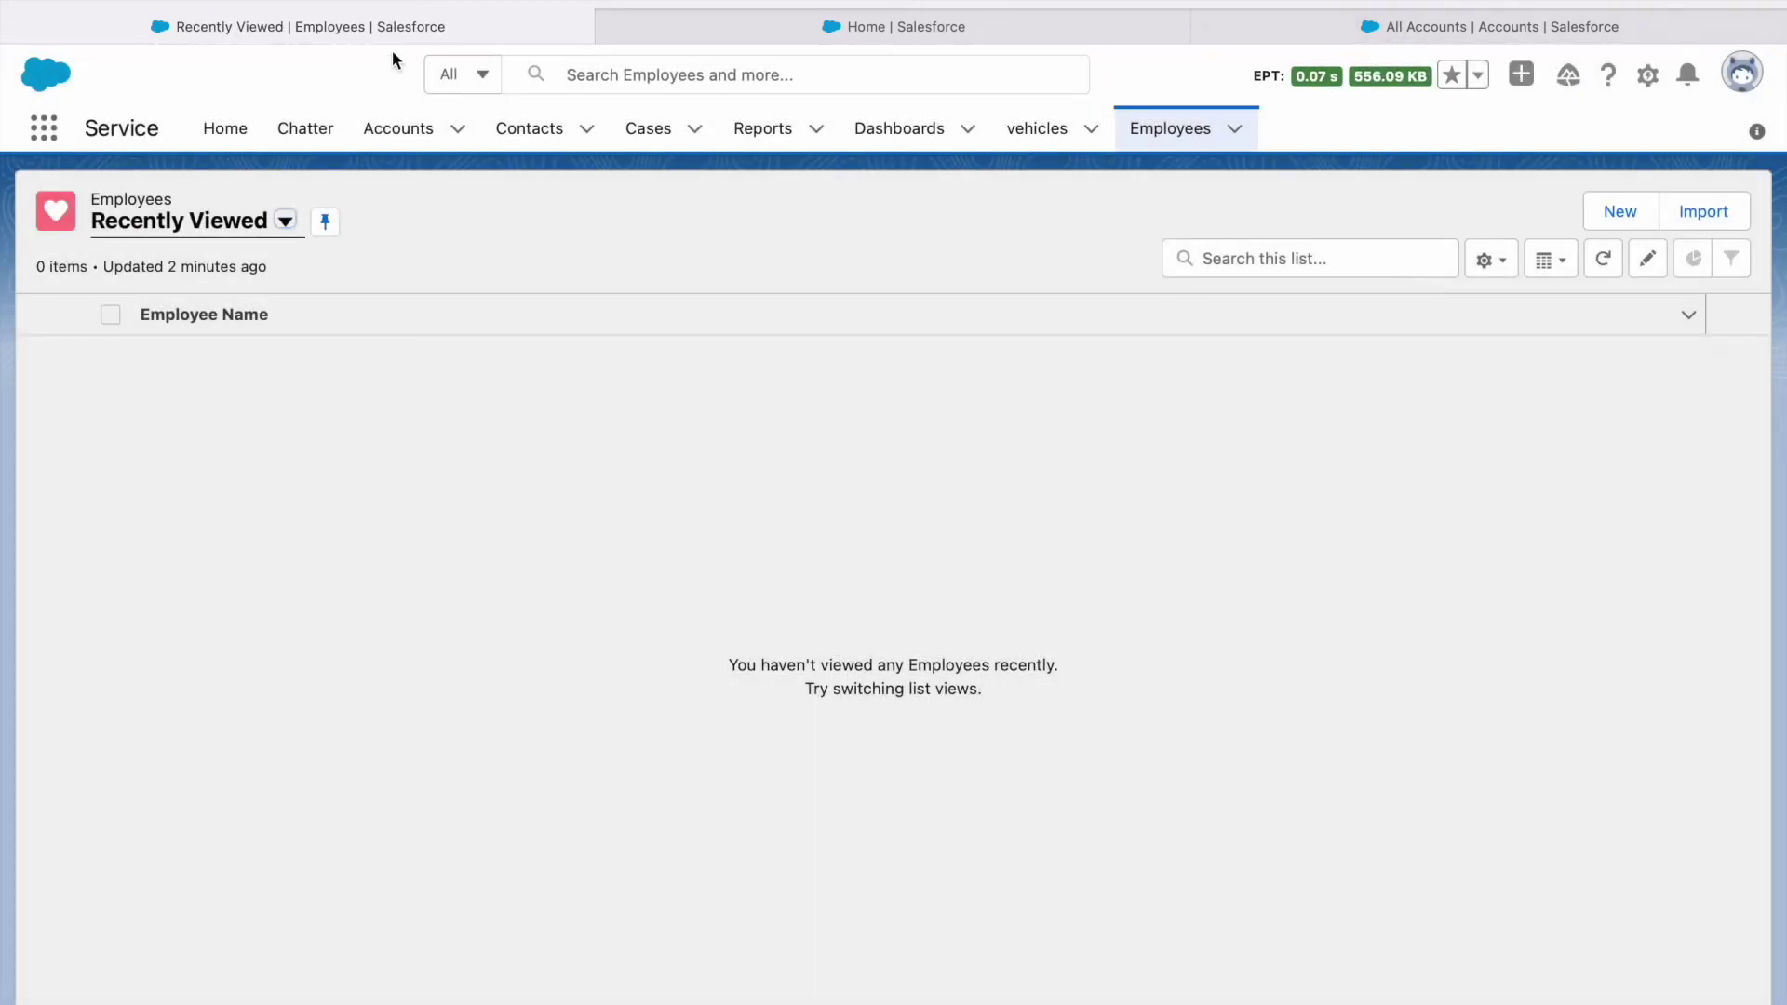
Create and save a Dept record named 123, leaving its Employee lookup empty.
left_click(1422, 31)
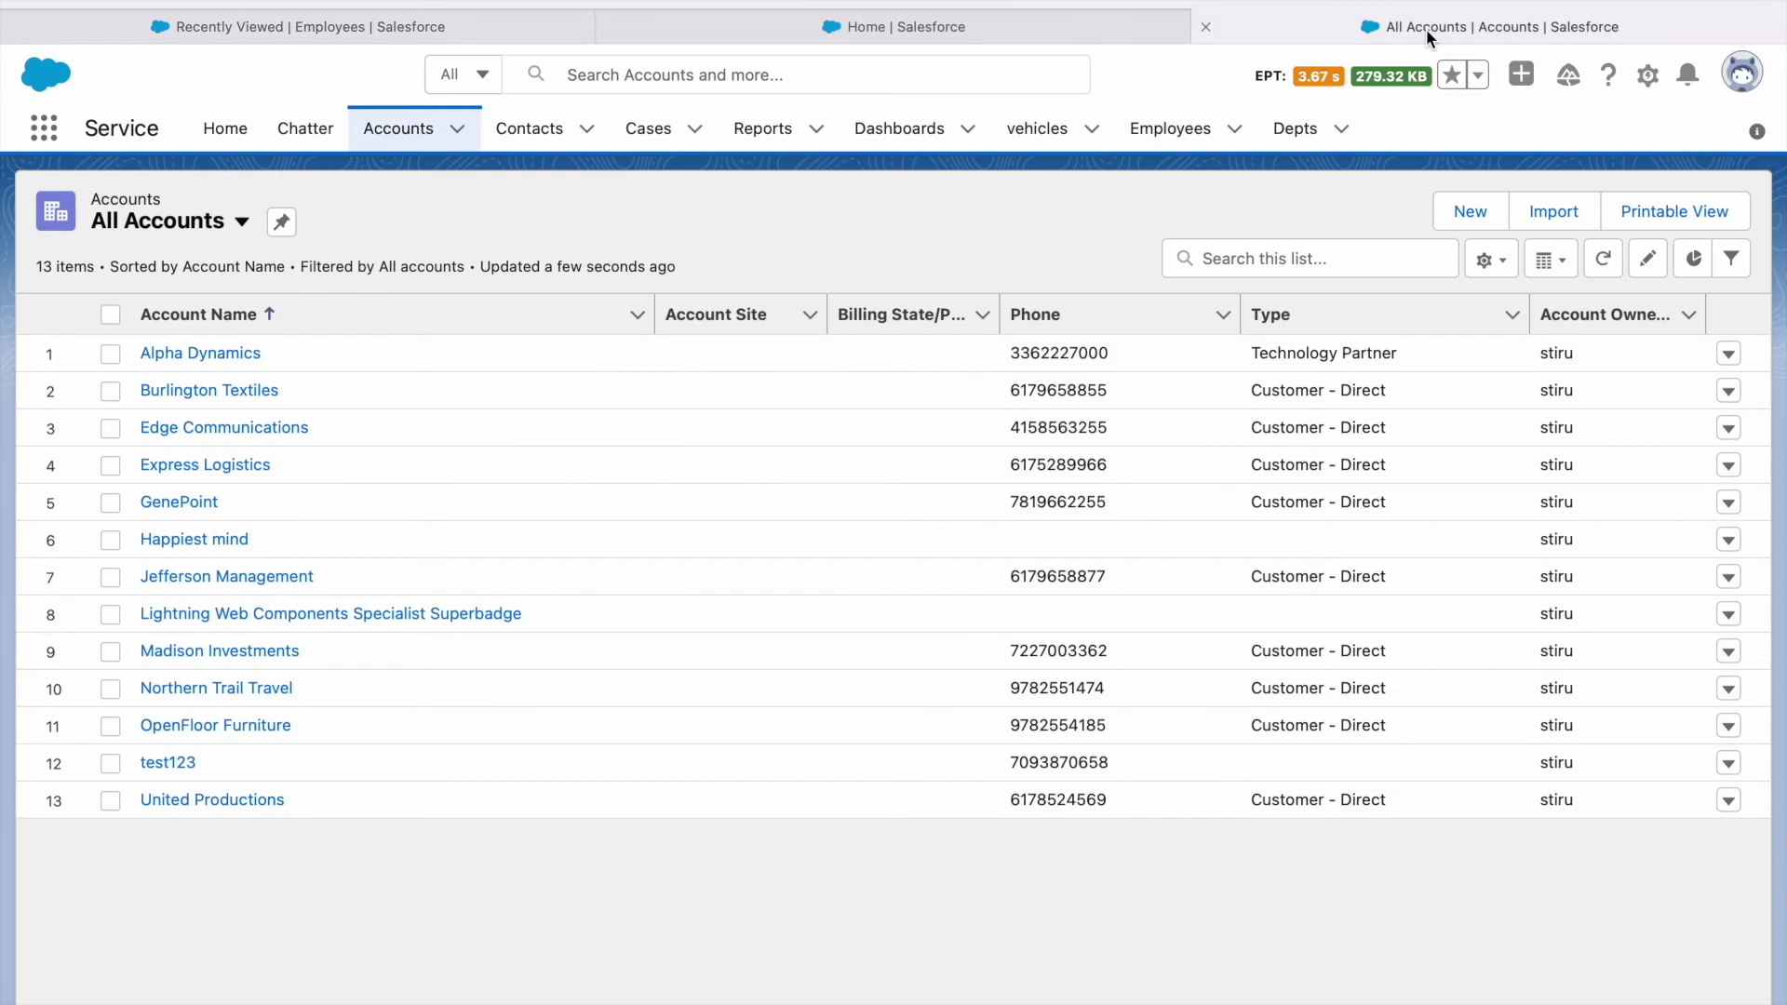
left_click(349, 28)
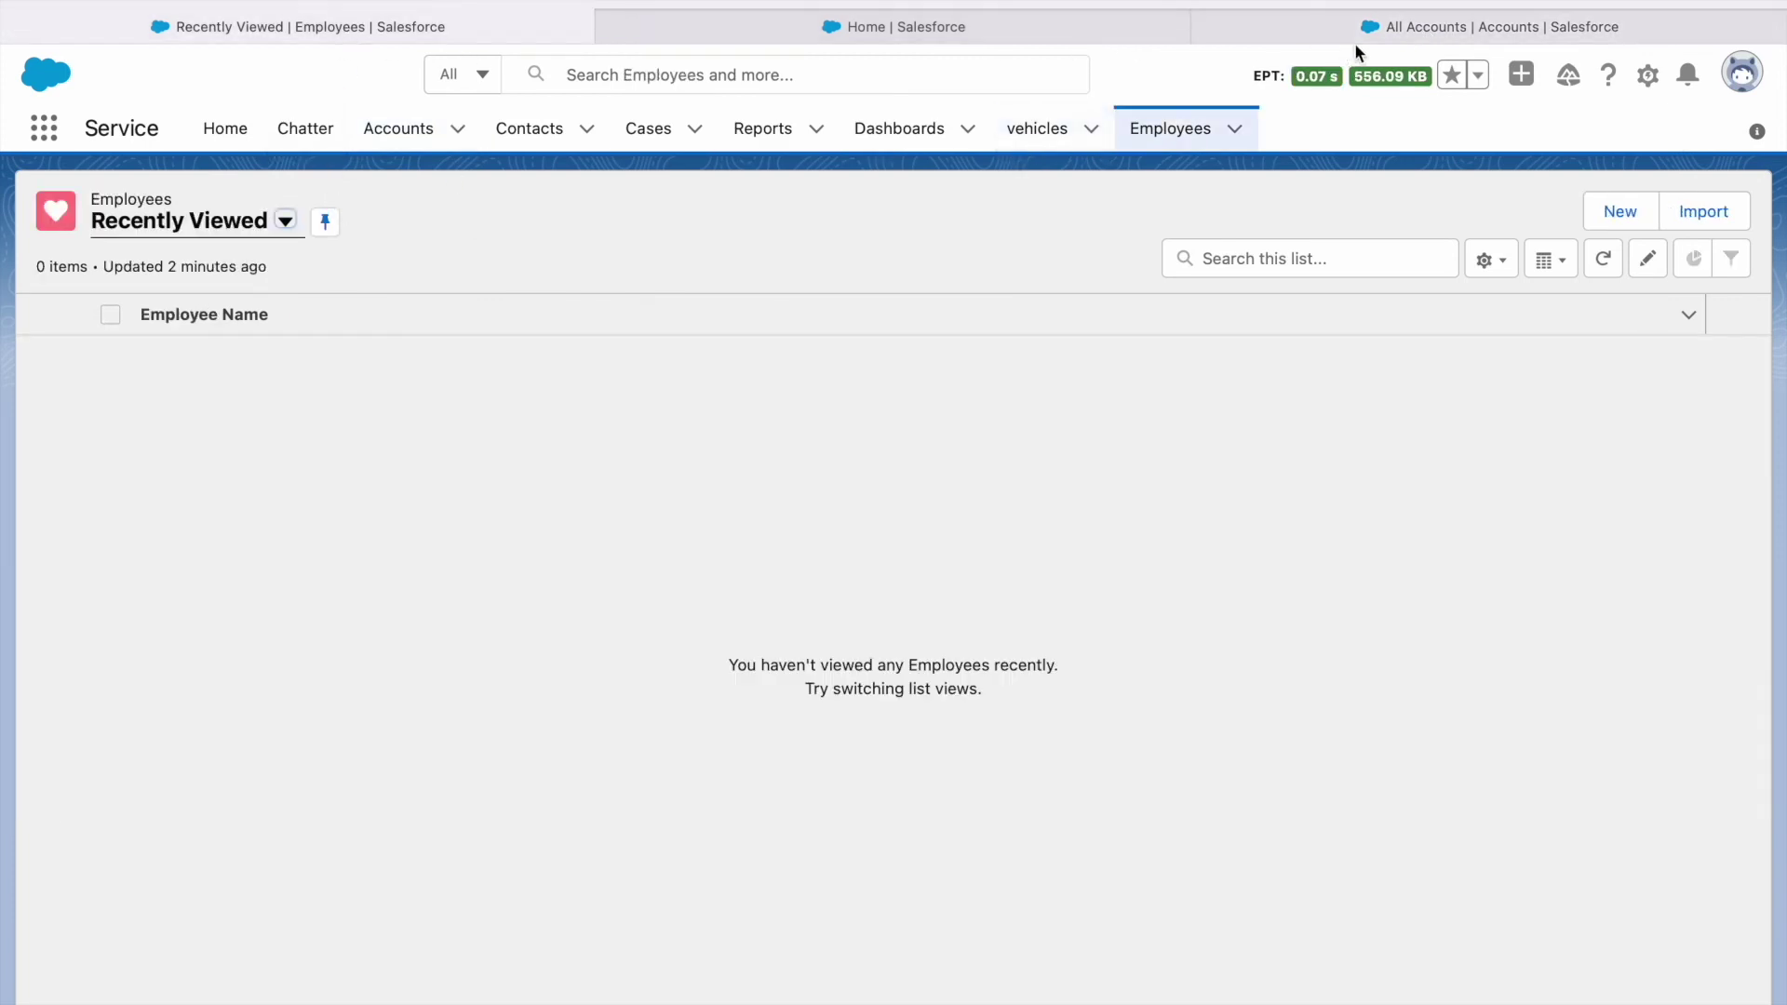
left_click(1412, 27)
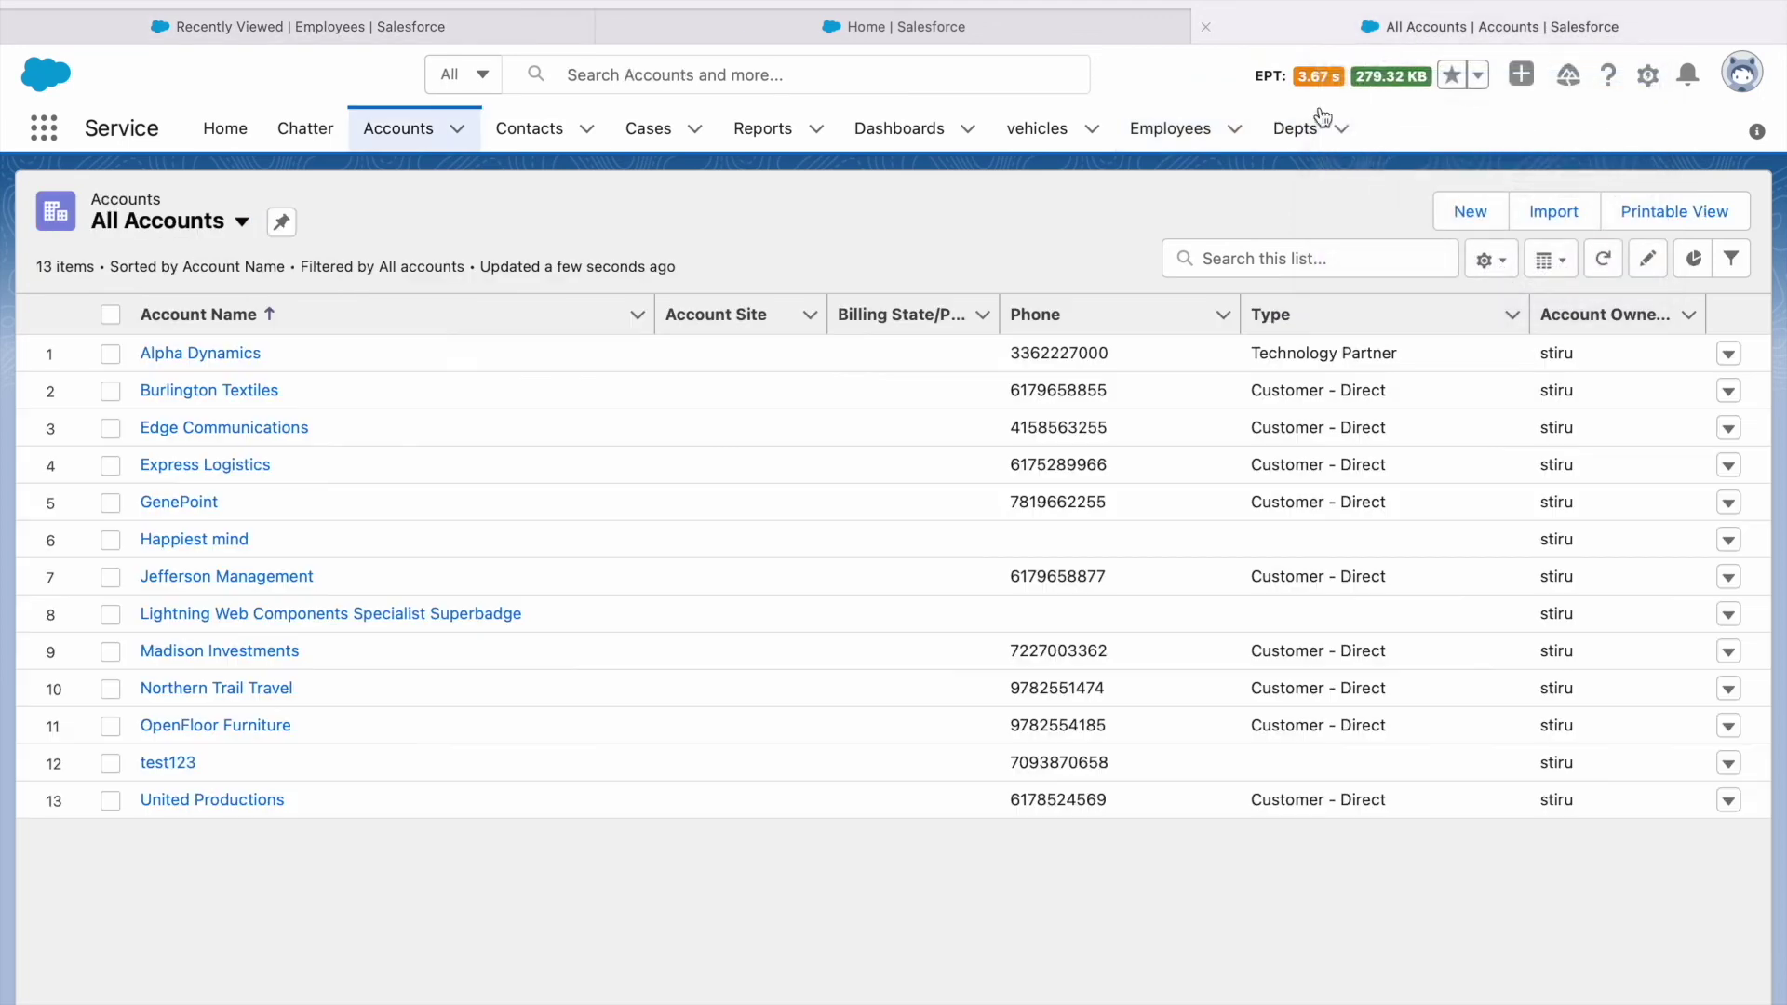
left_click(1291, 138)
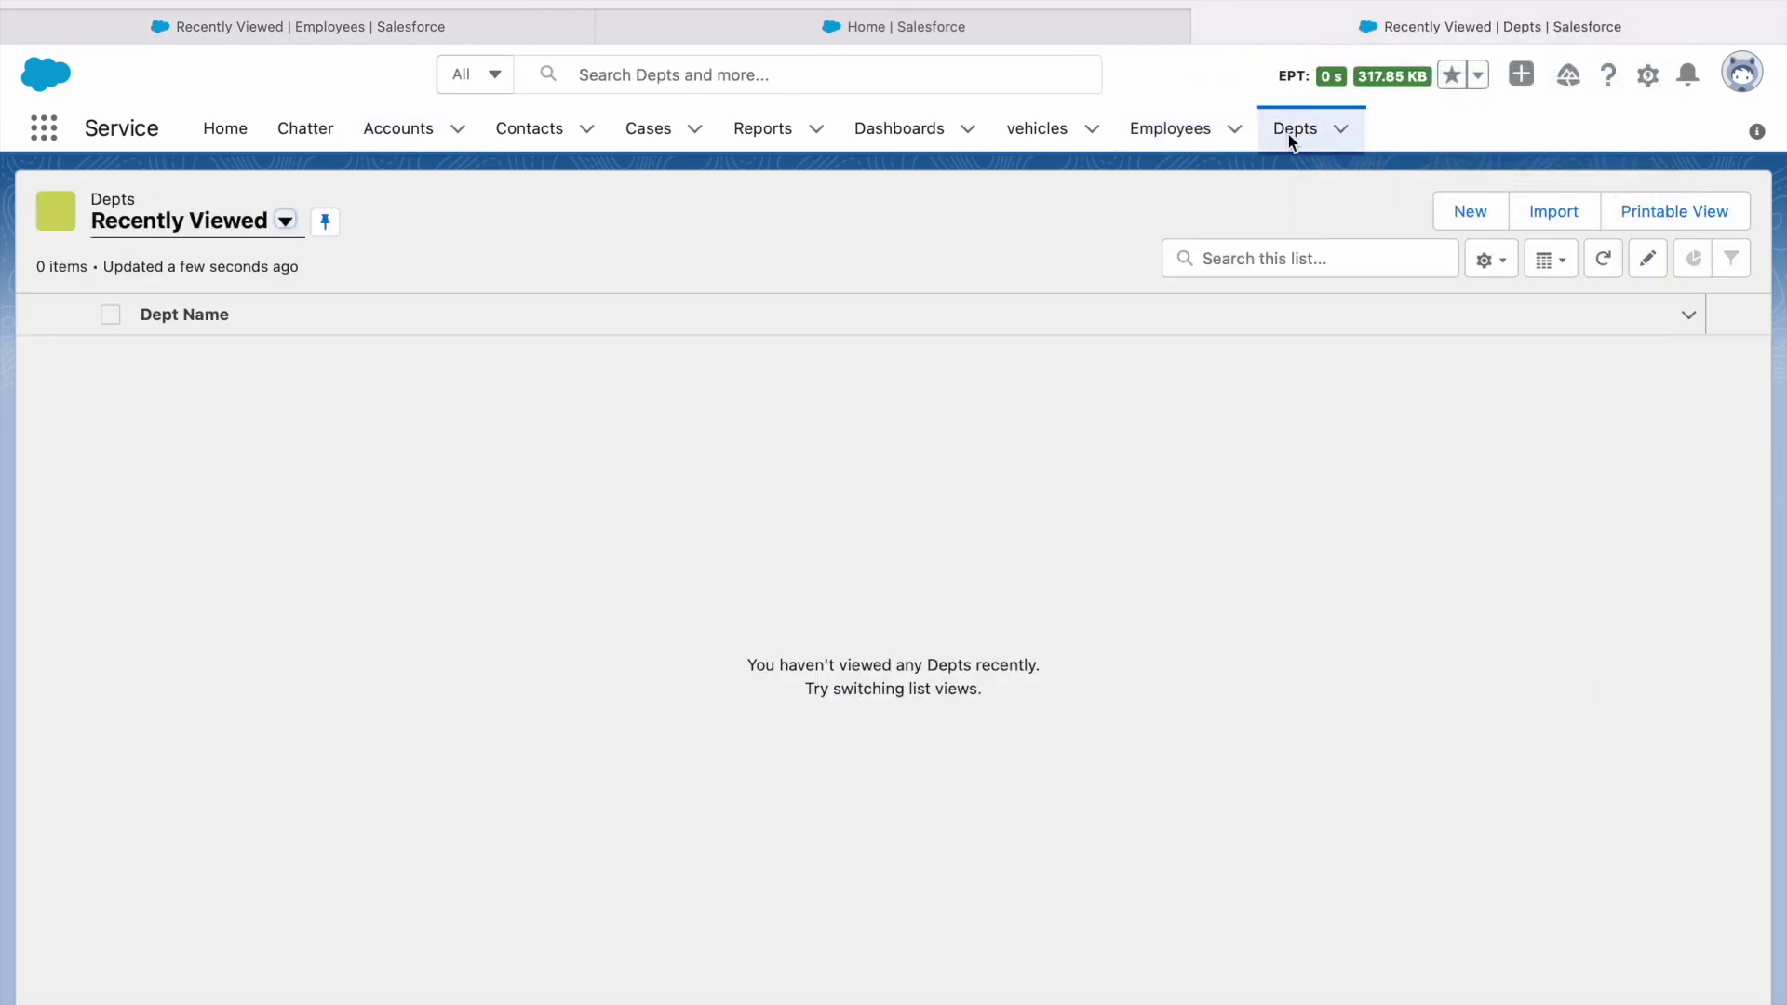
left_click(1463, 216)
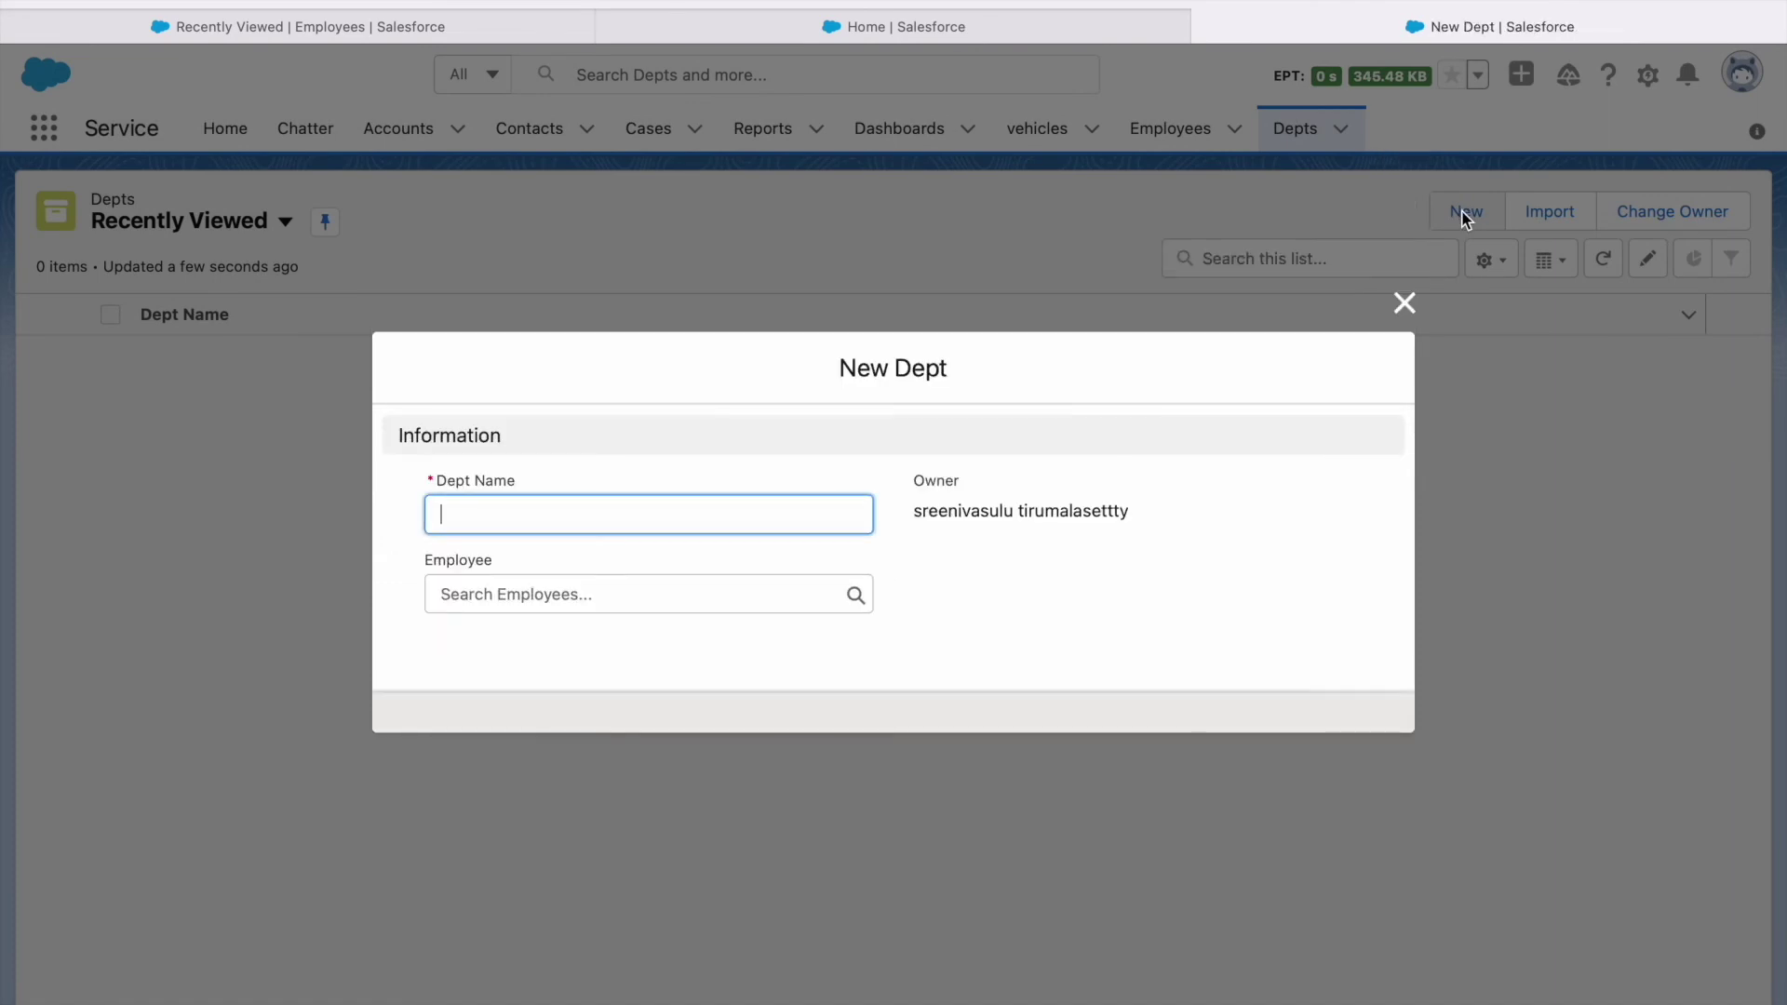
type("123")
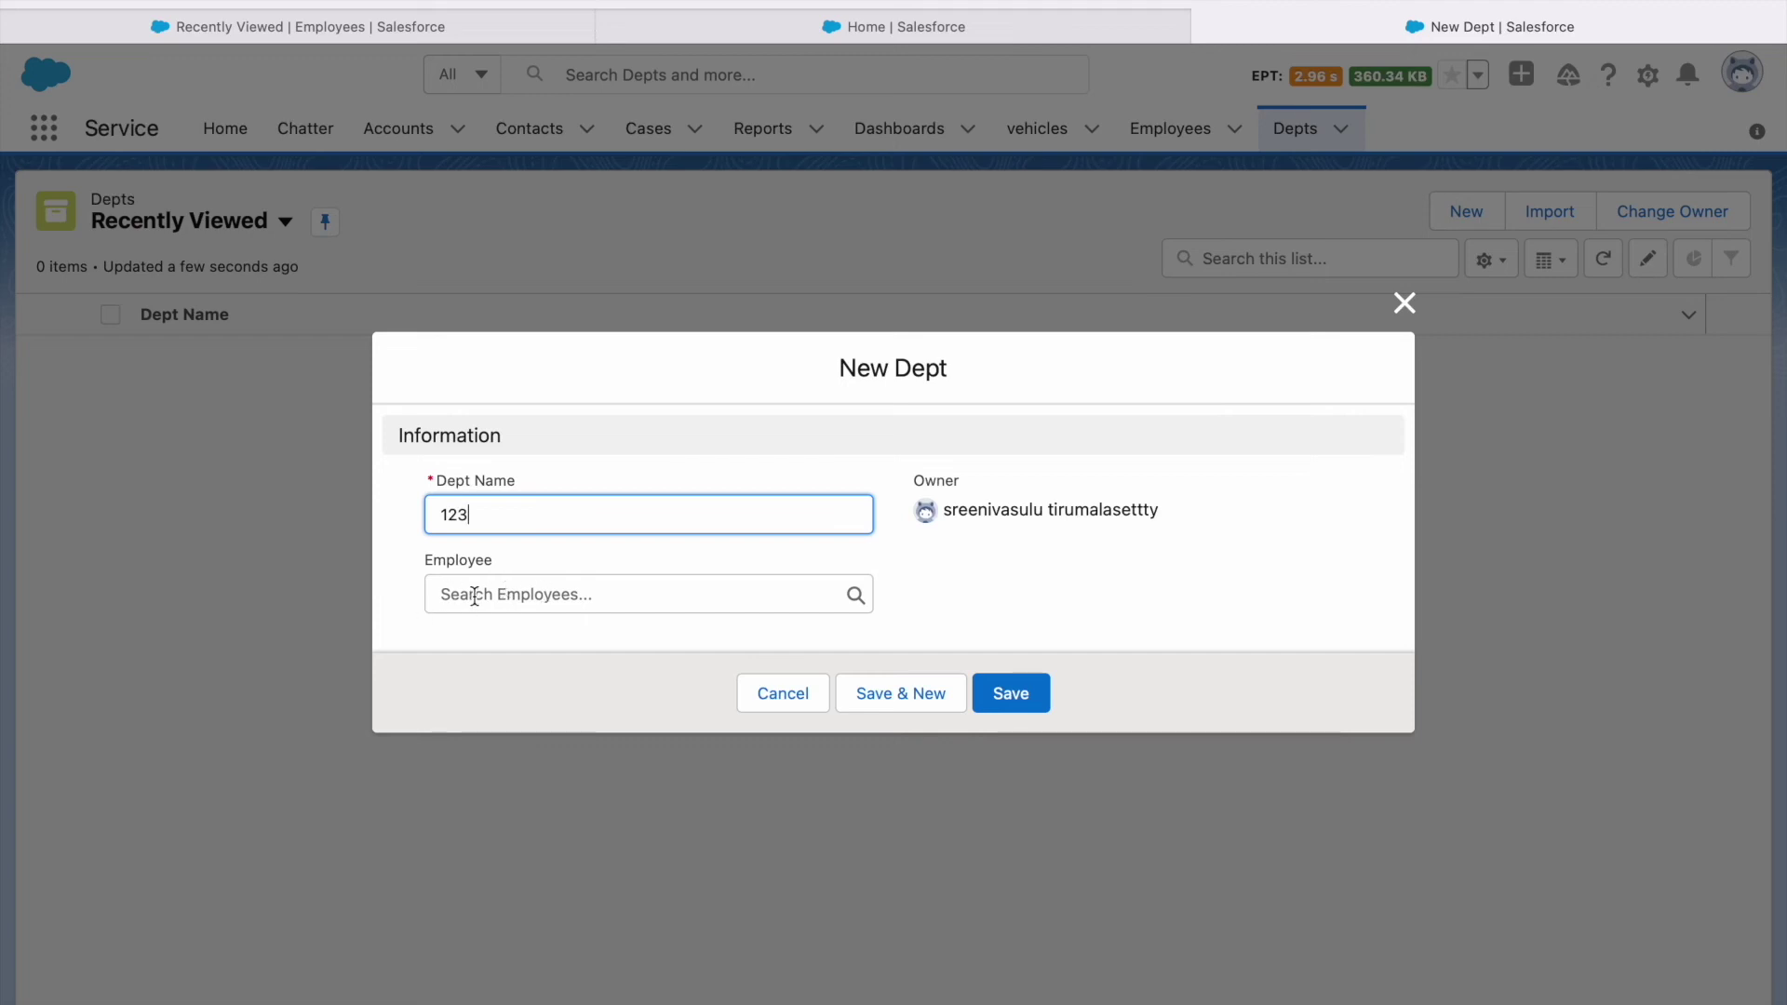
left_click(986, 695)
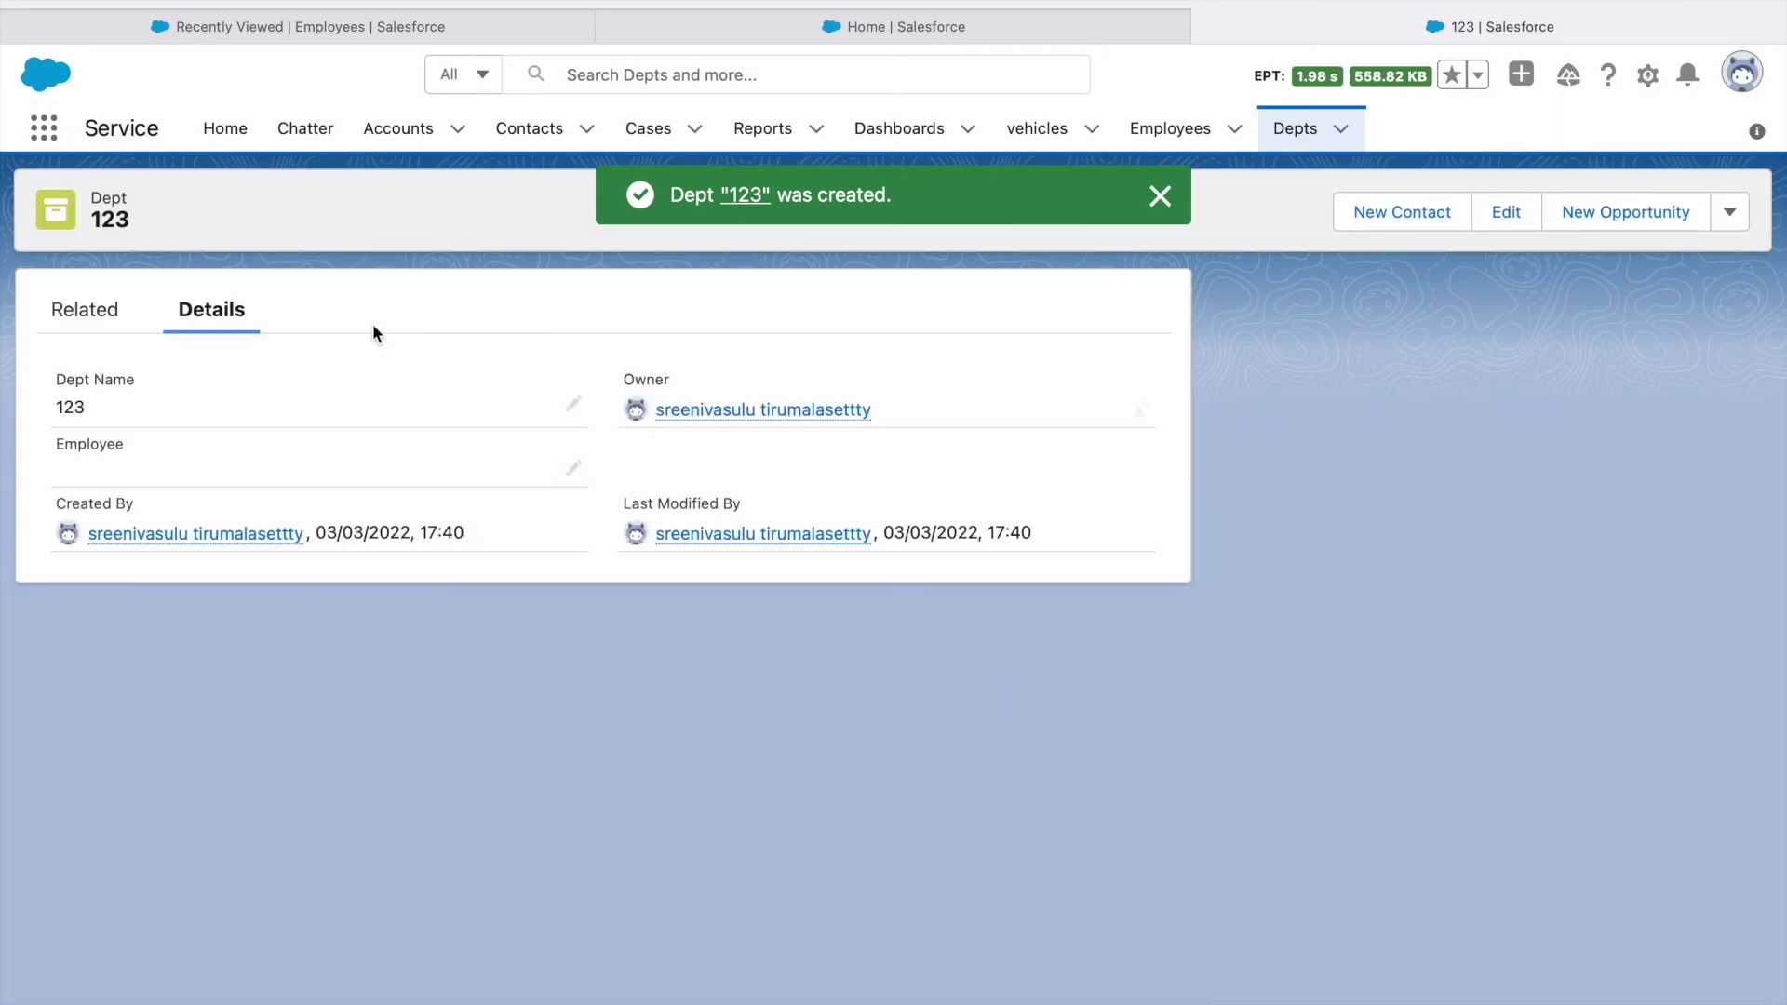
Check the related lists of Dept 123 and reopen the record from the Depts list.
left_click(82, 325)
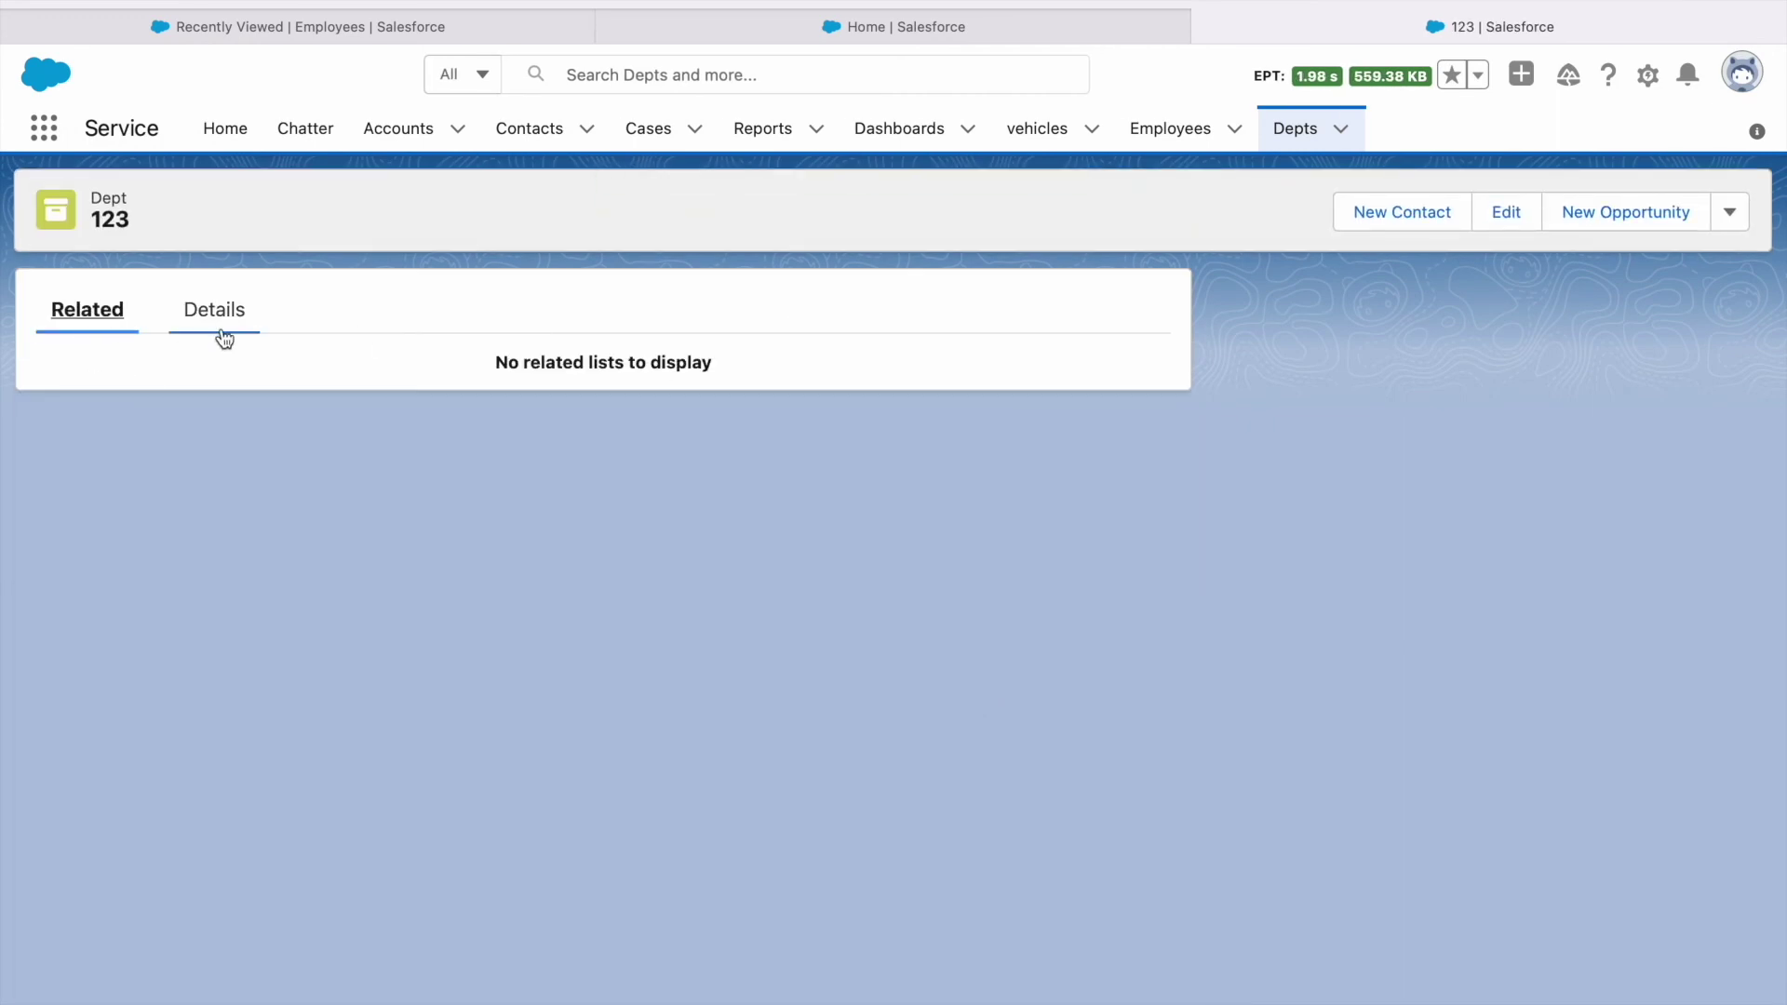
left_click(1287, 145)
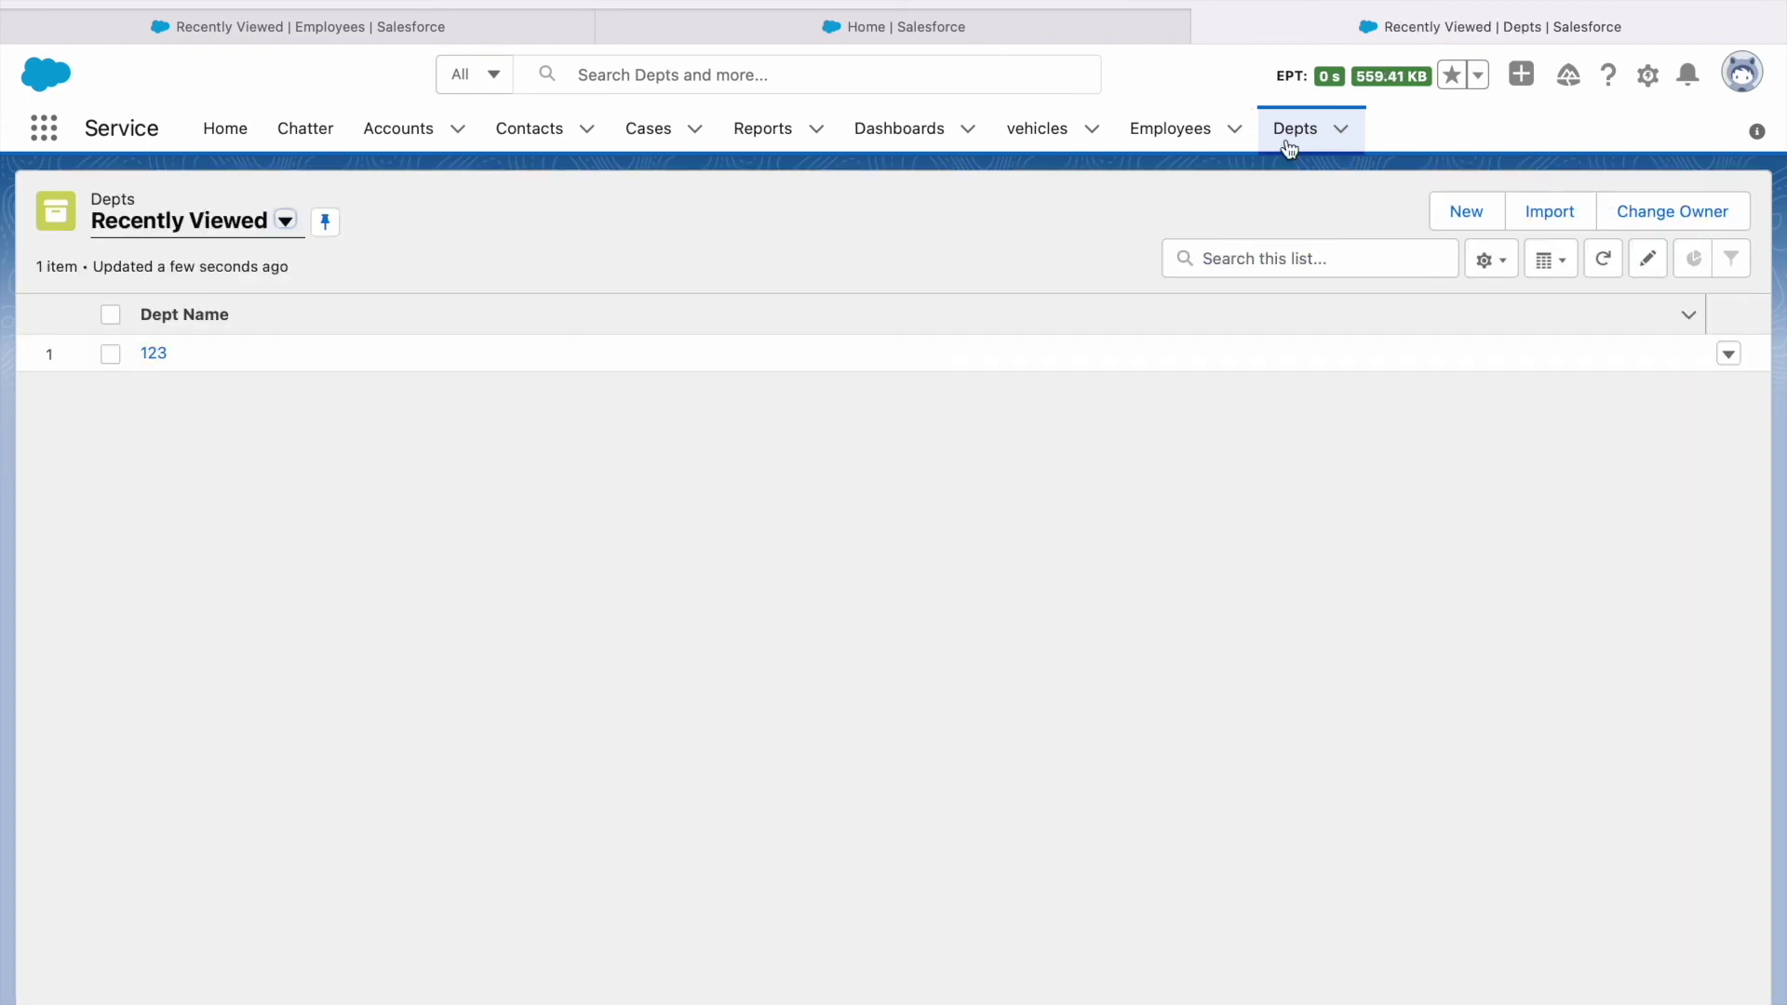
left_click(154, 354)
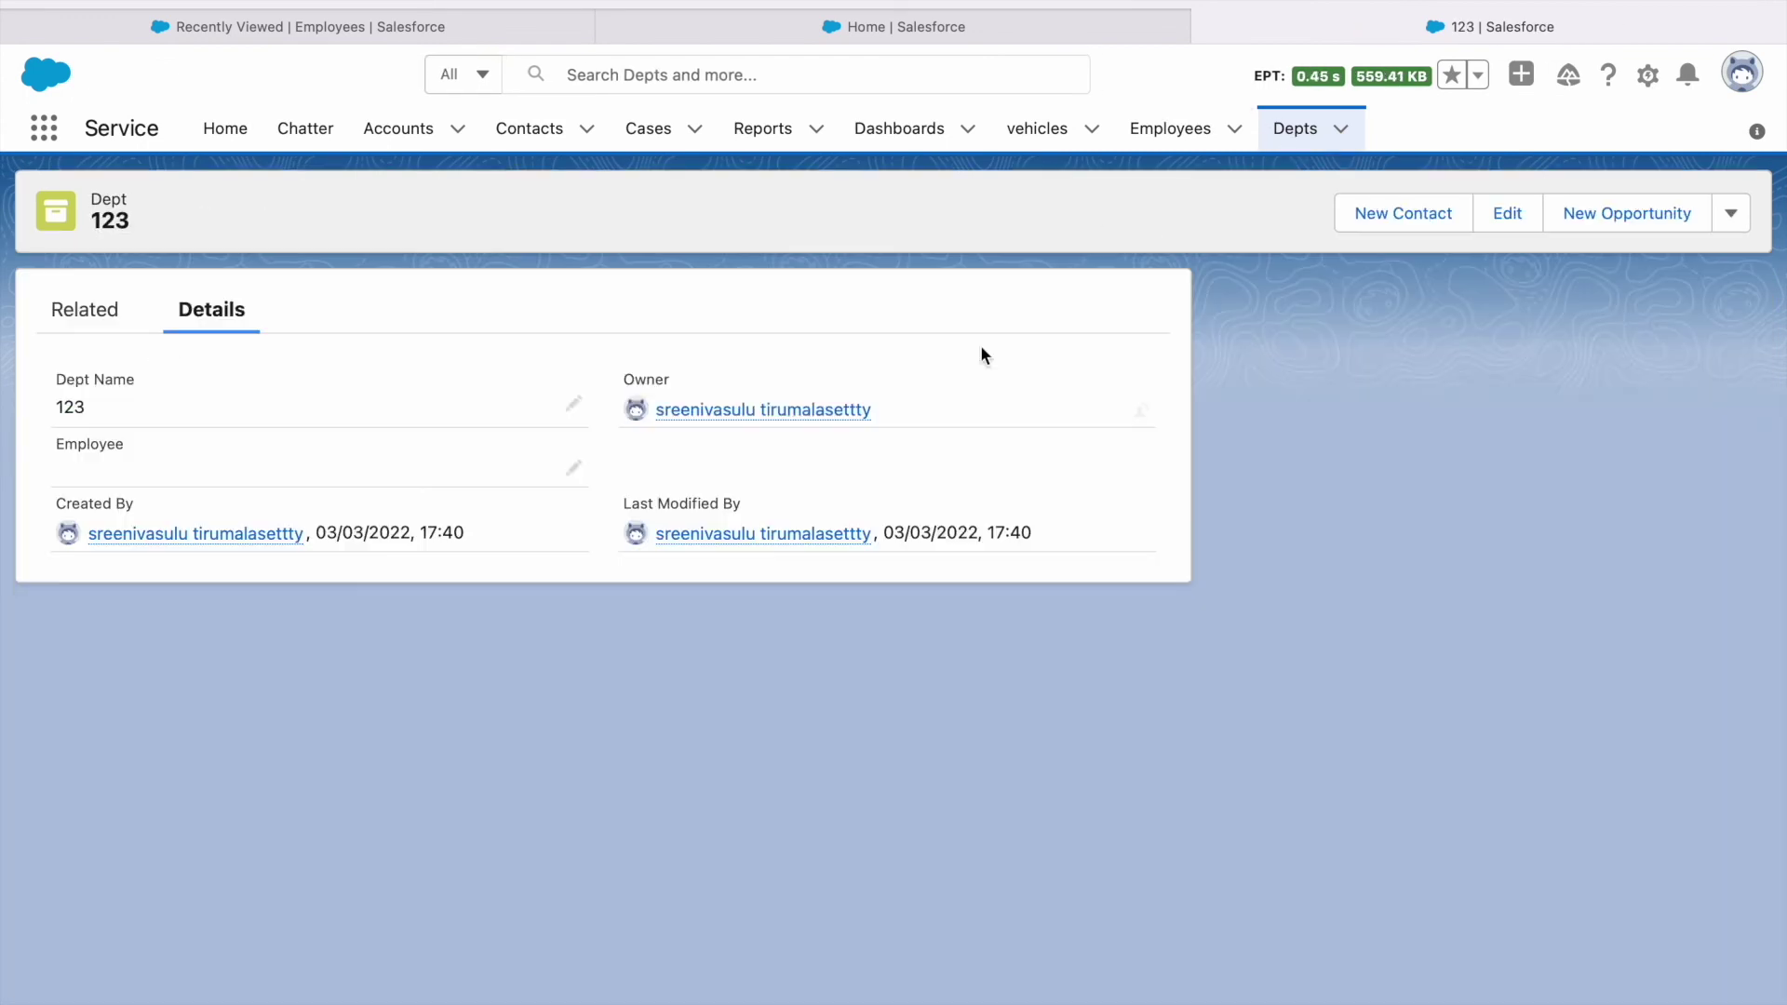
Edit Dept 123 and start a new employee named 123 from its Employee lookup.
left_click(1522, 222)
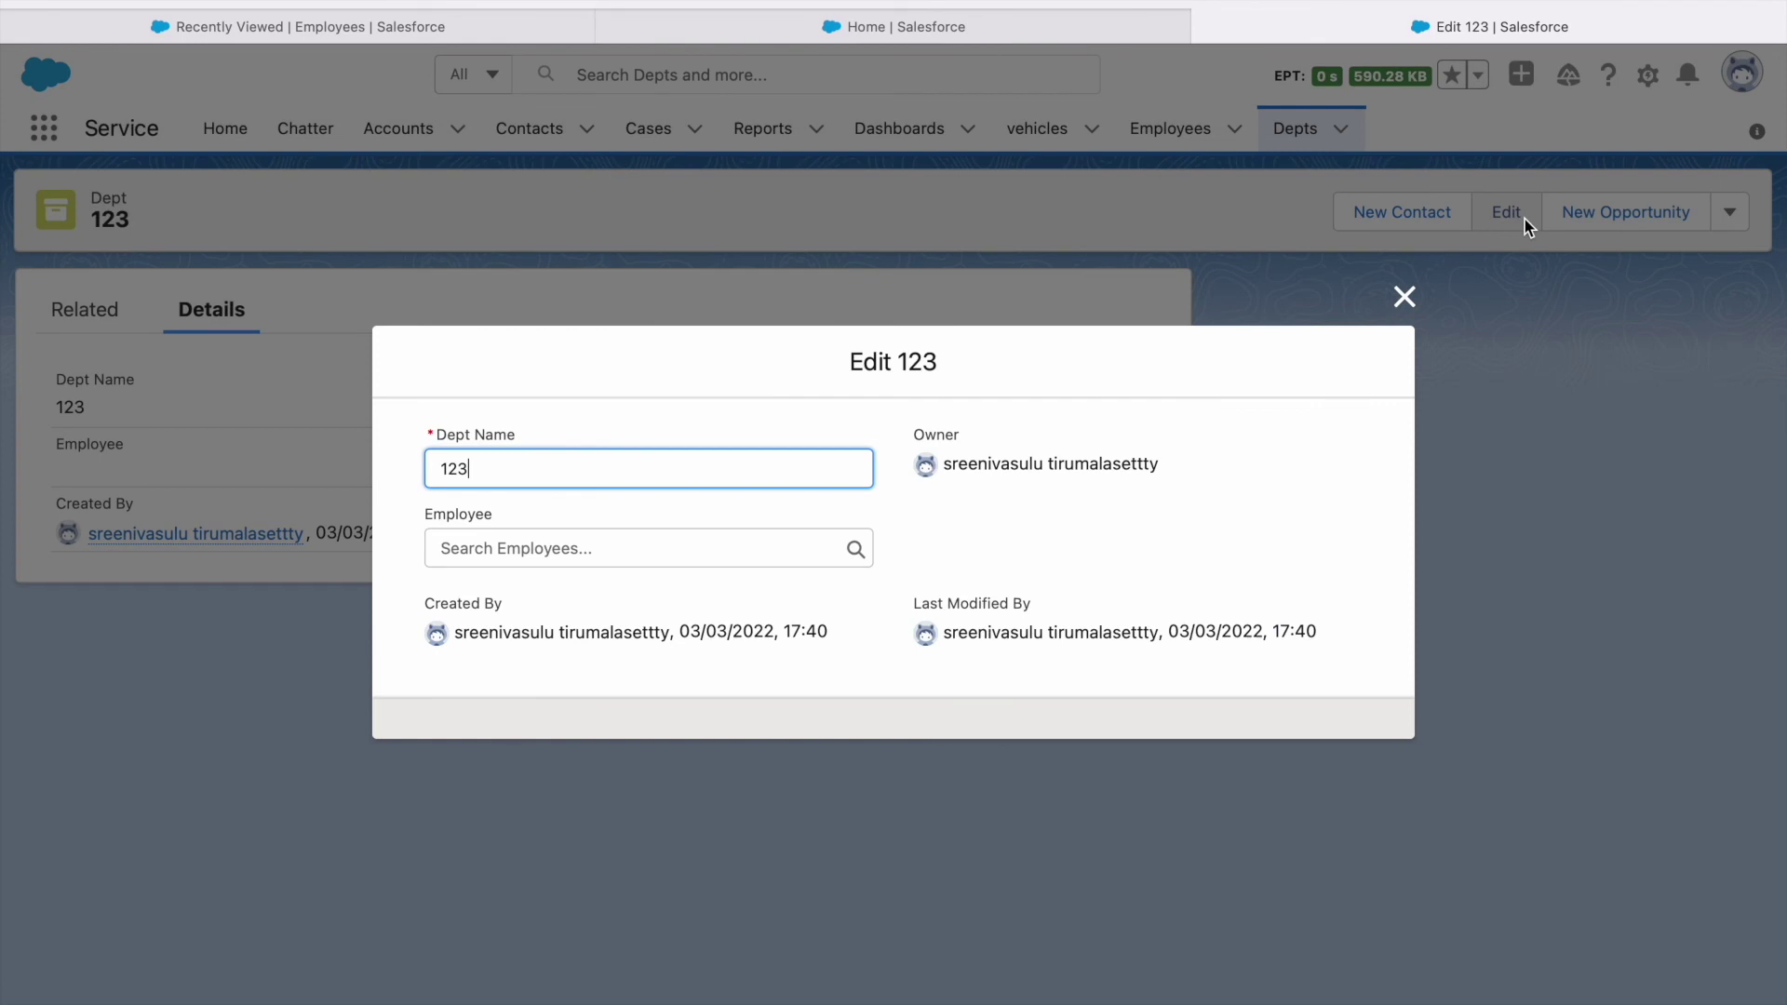
left_click(603, 551)
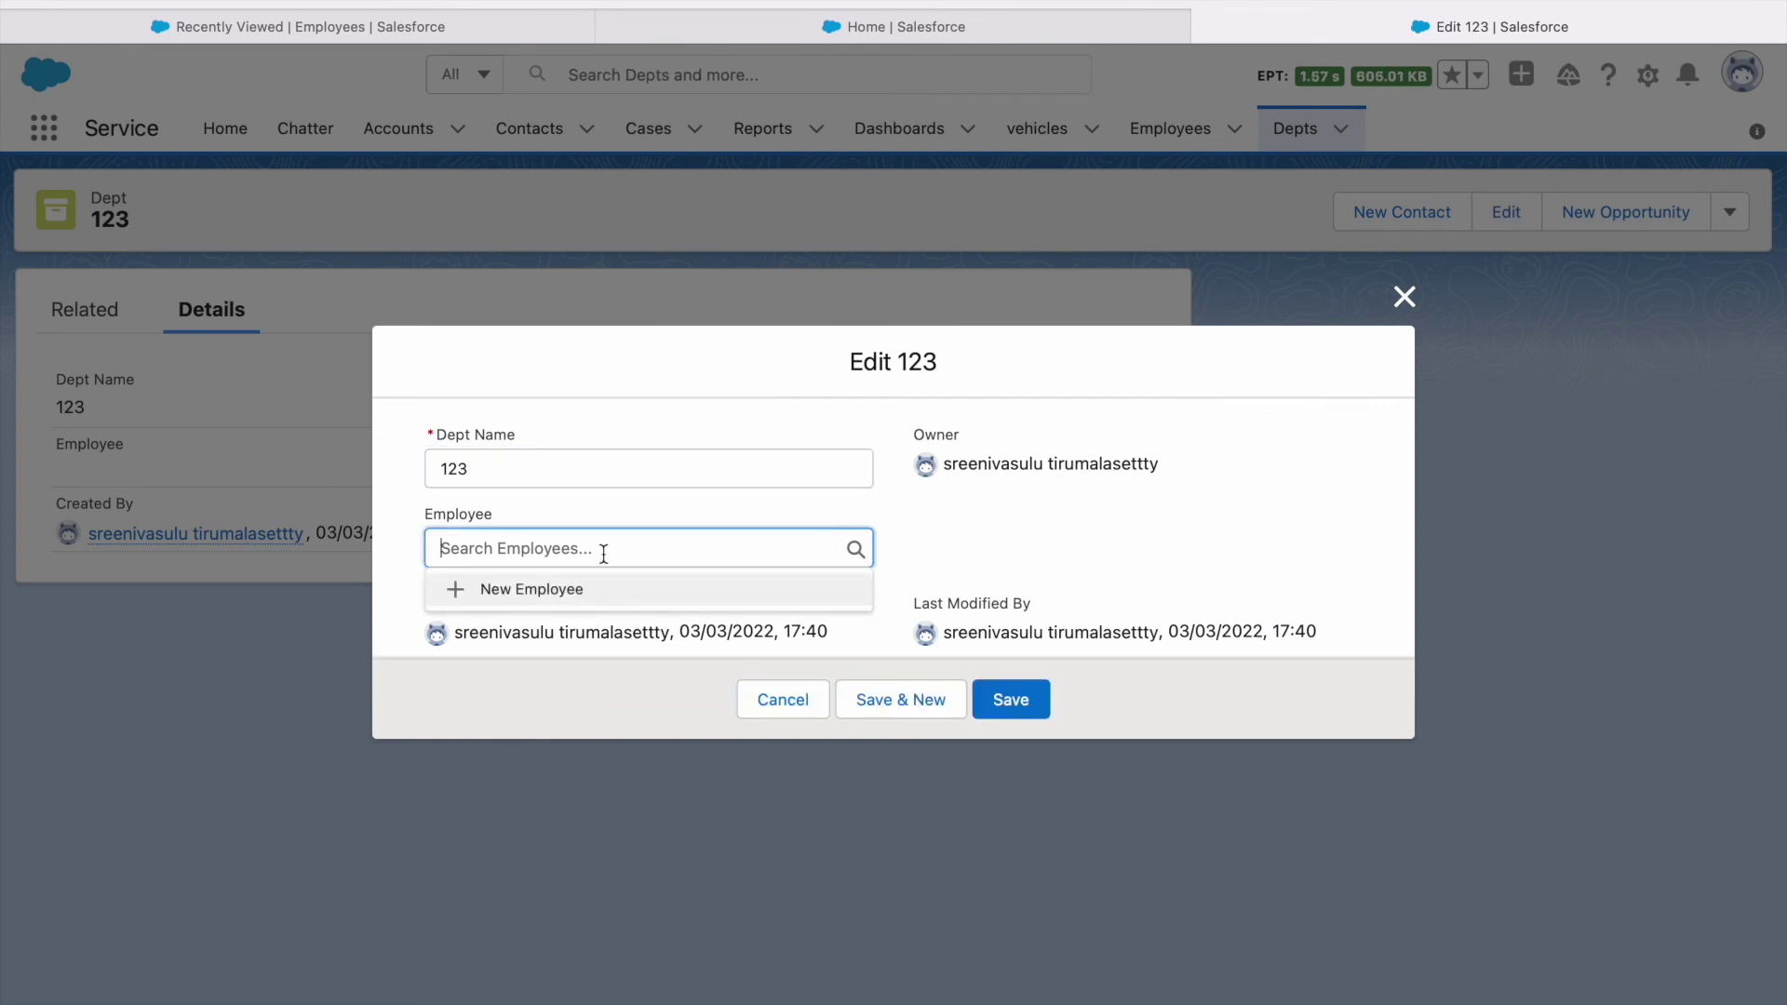
left_click(523, 597)
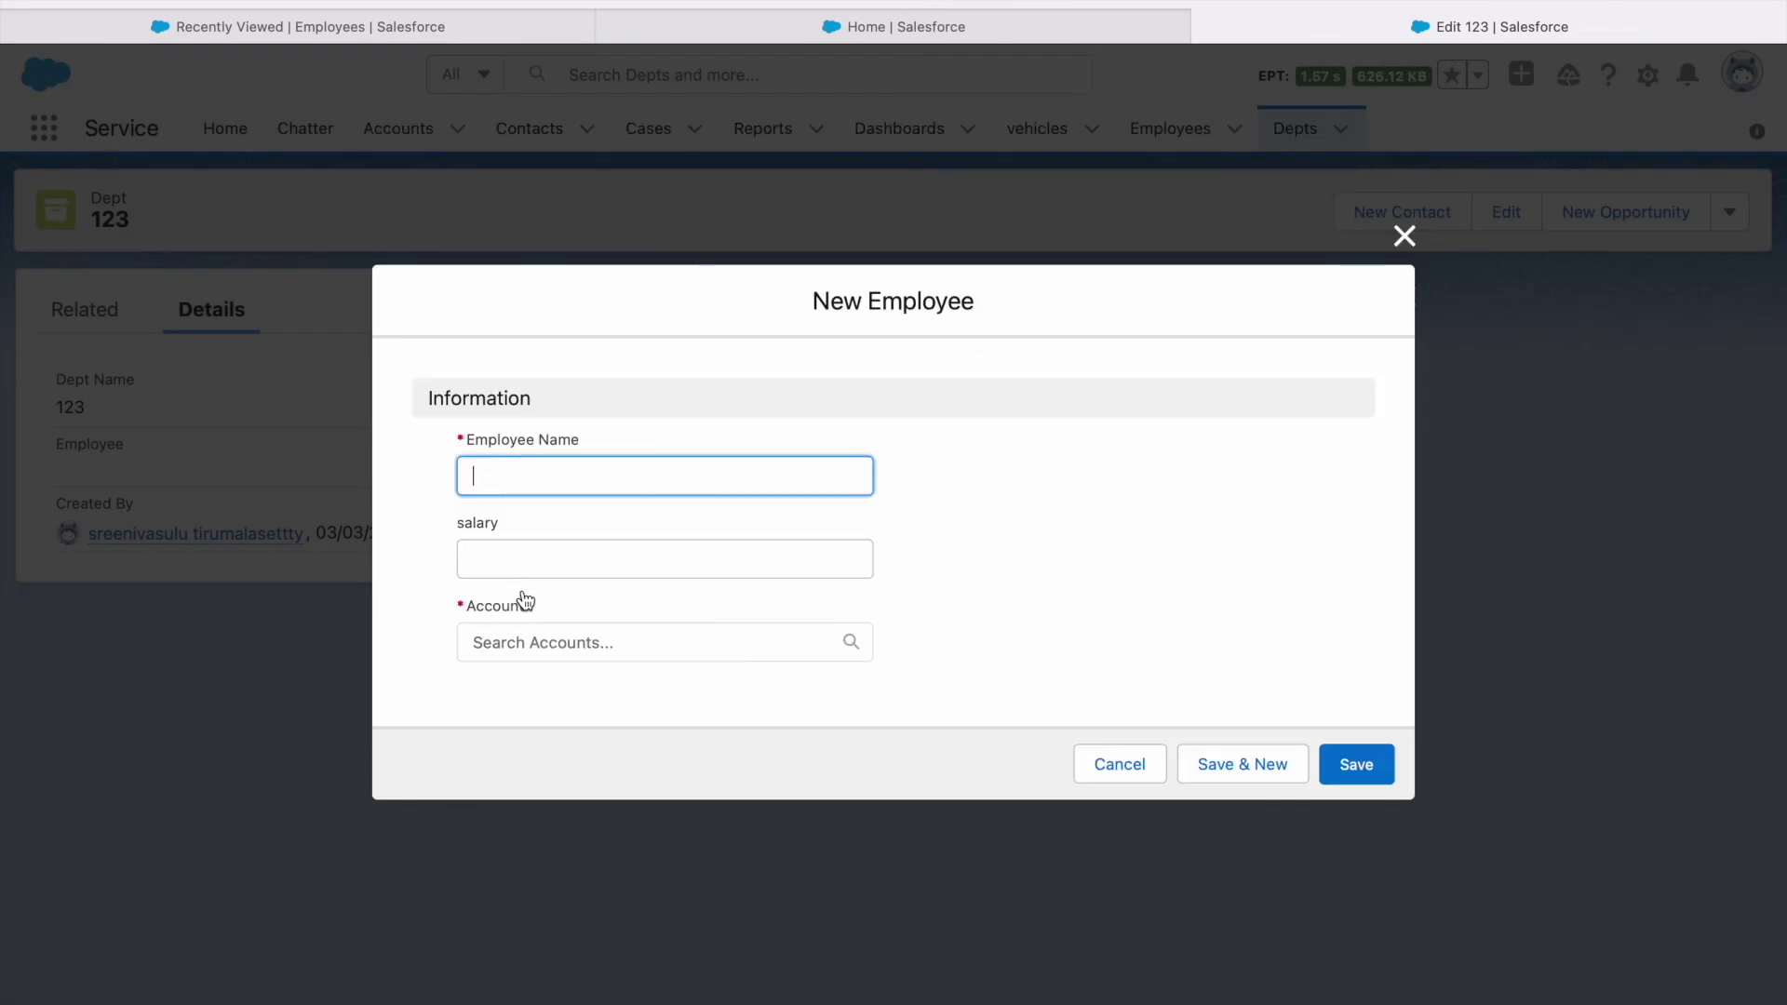
type("123")
Create and save a new account from the employee's Account lookup, entering a person's first name as the account name.
left_click(630, 632)
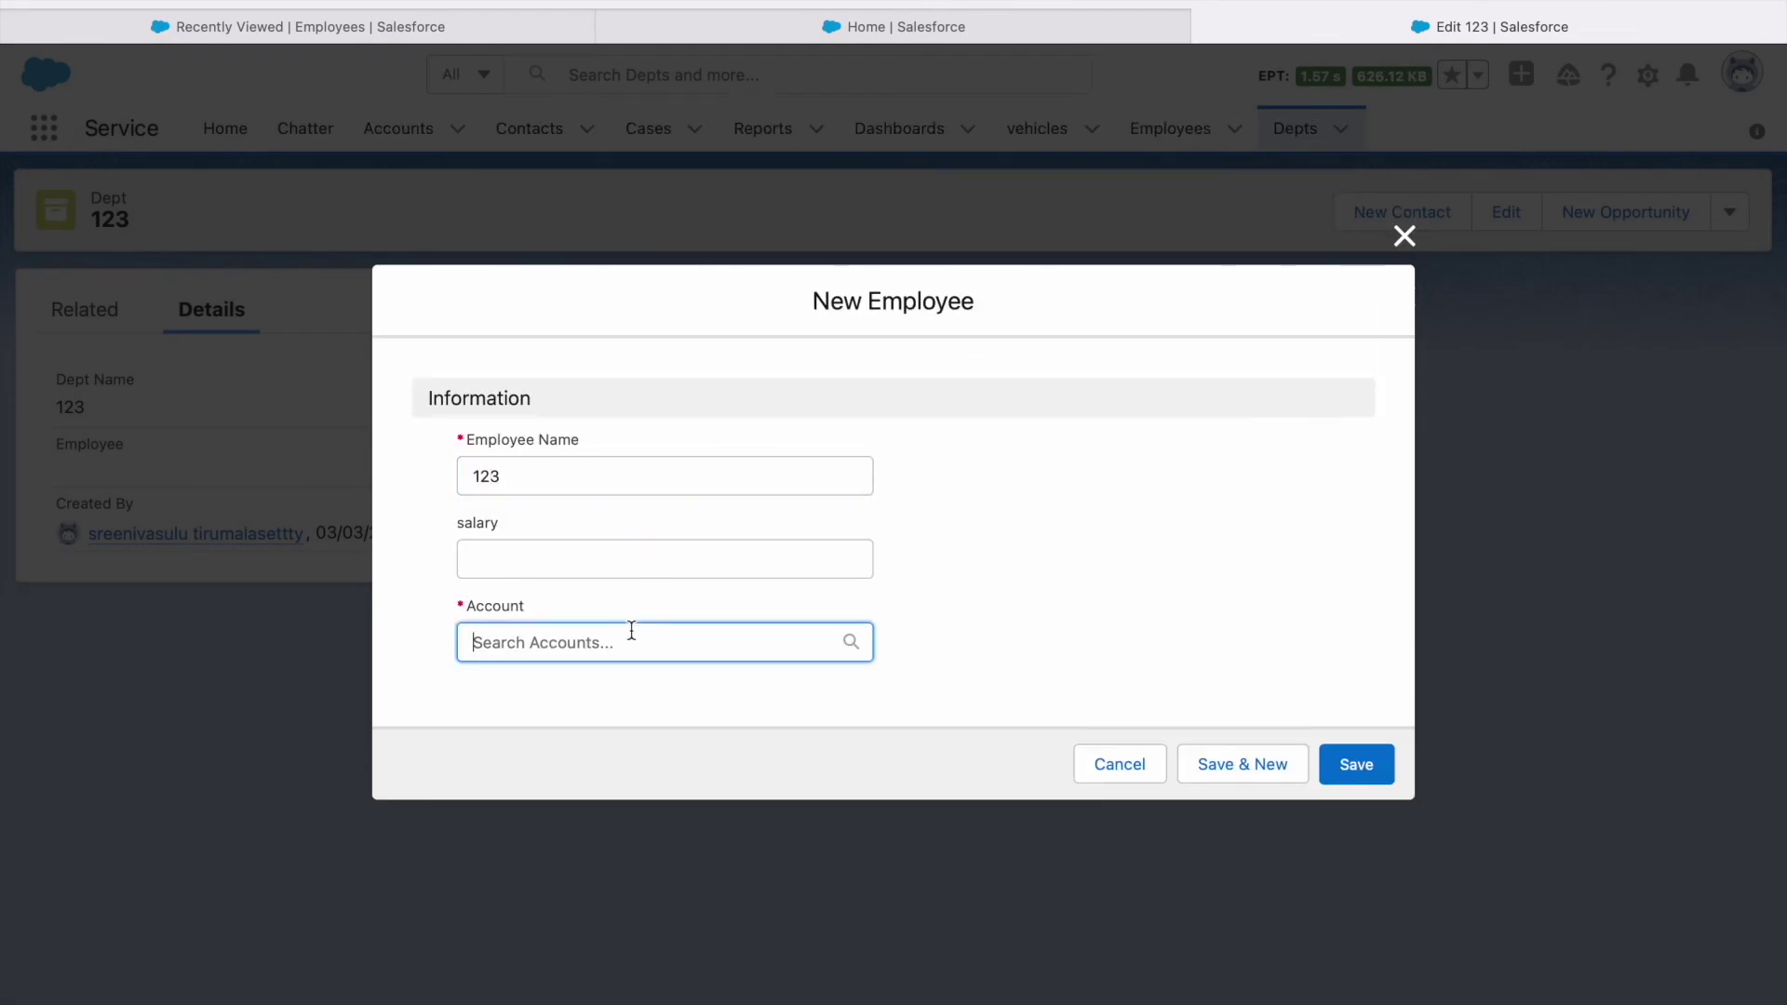
left_click(845, 646)
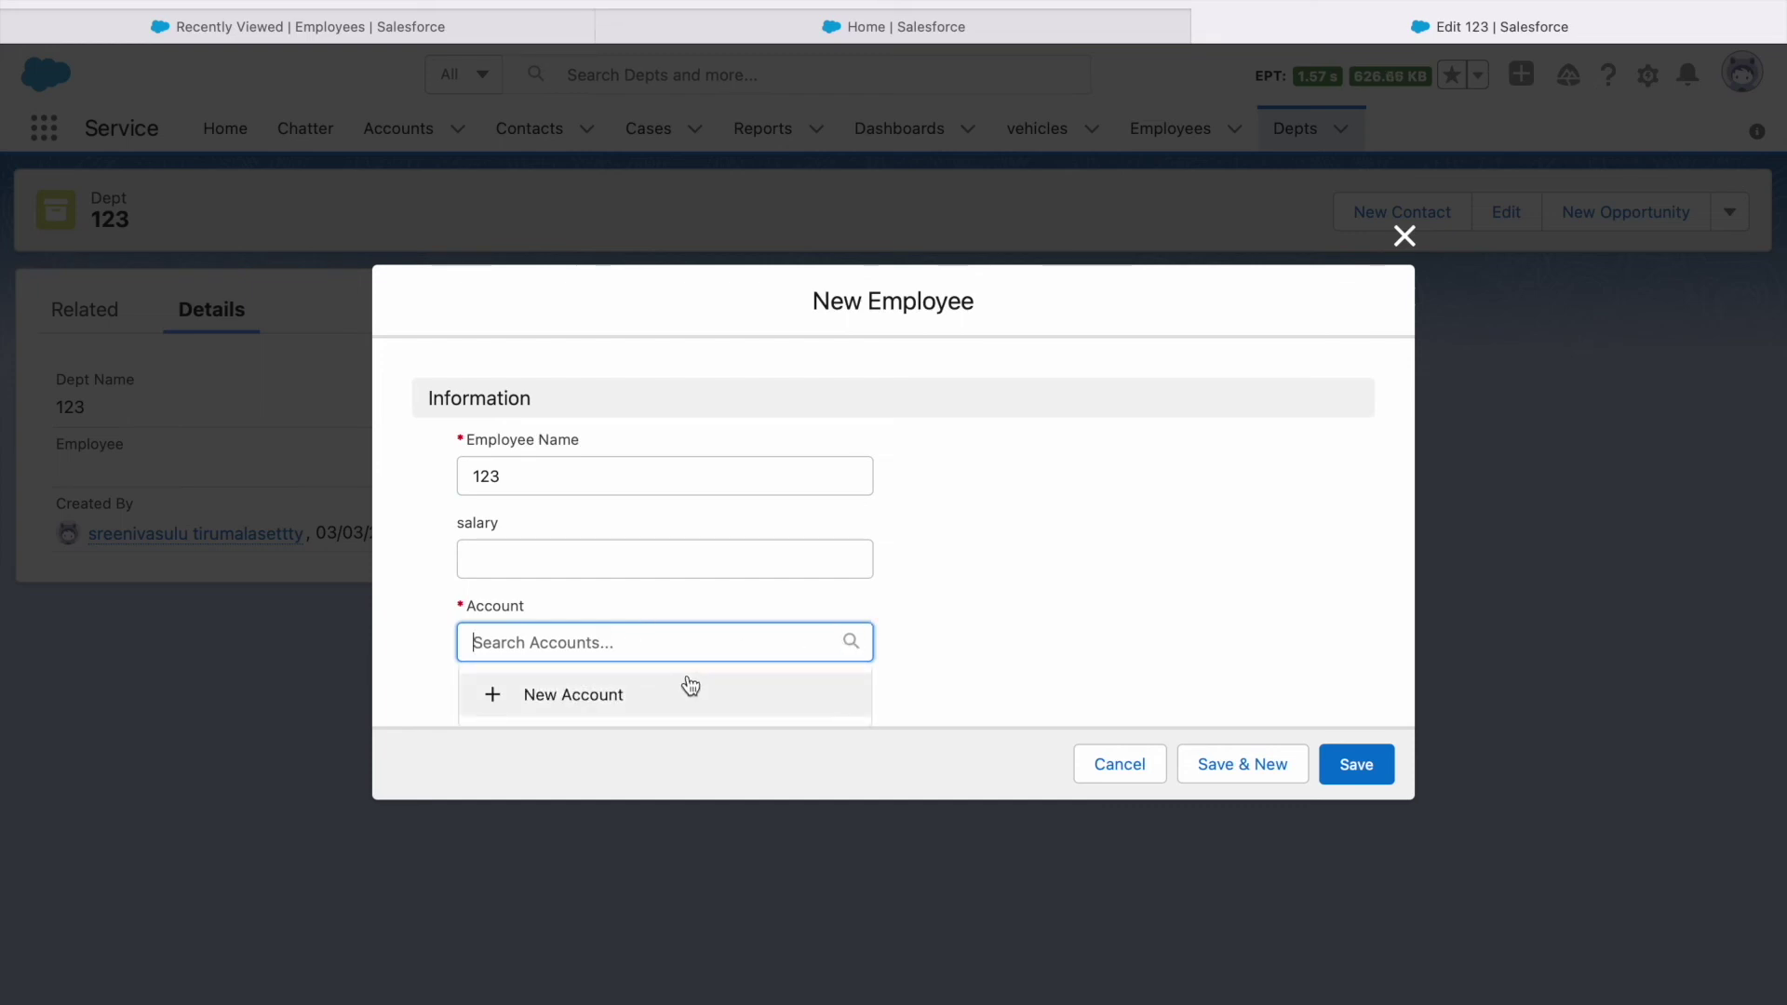
type("sa")
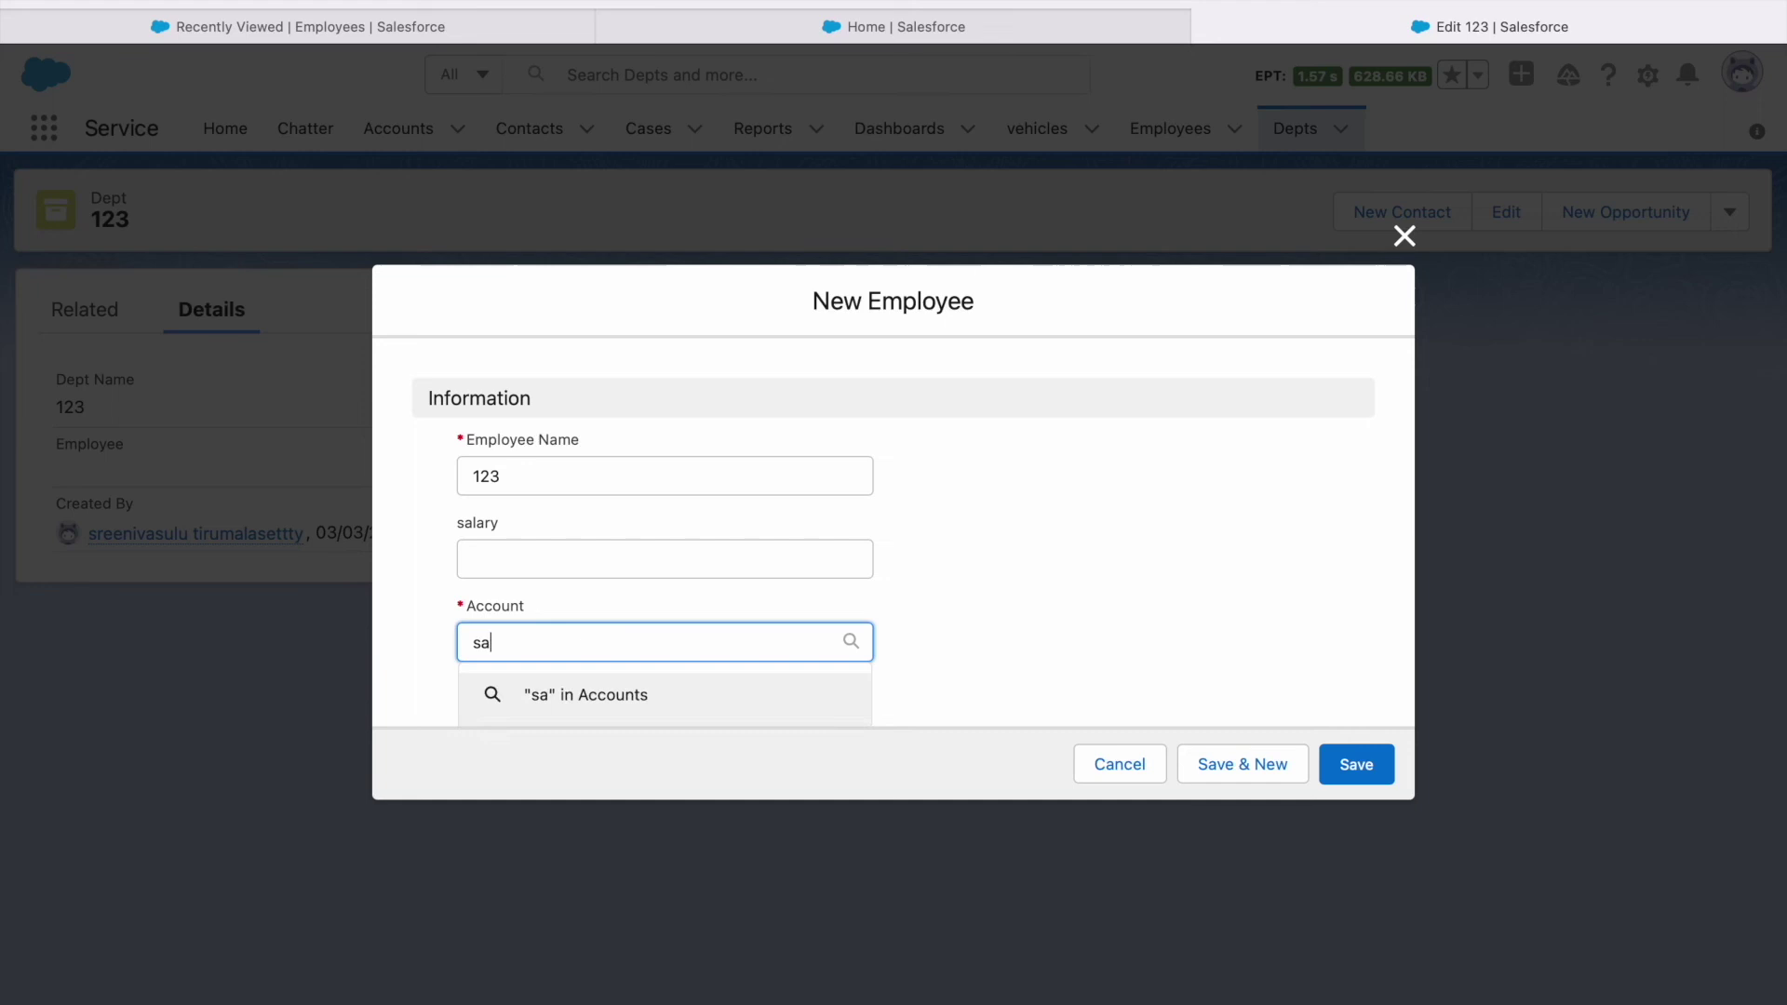
key("BackSpace")
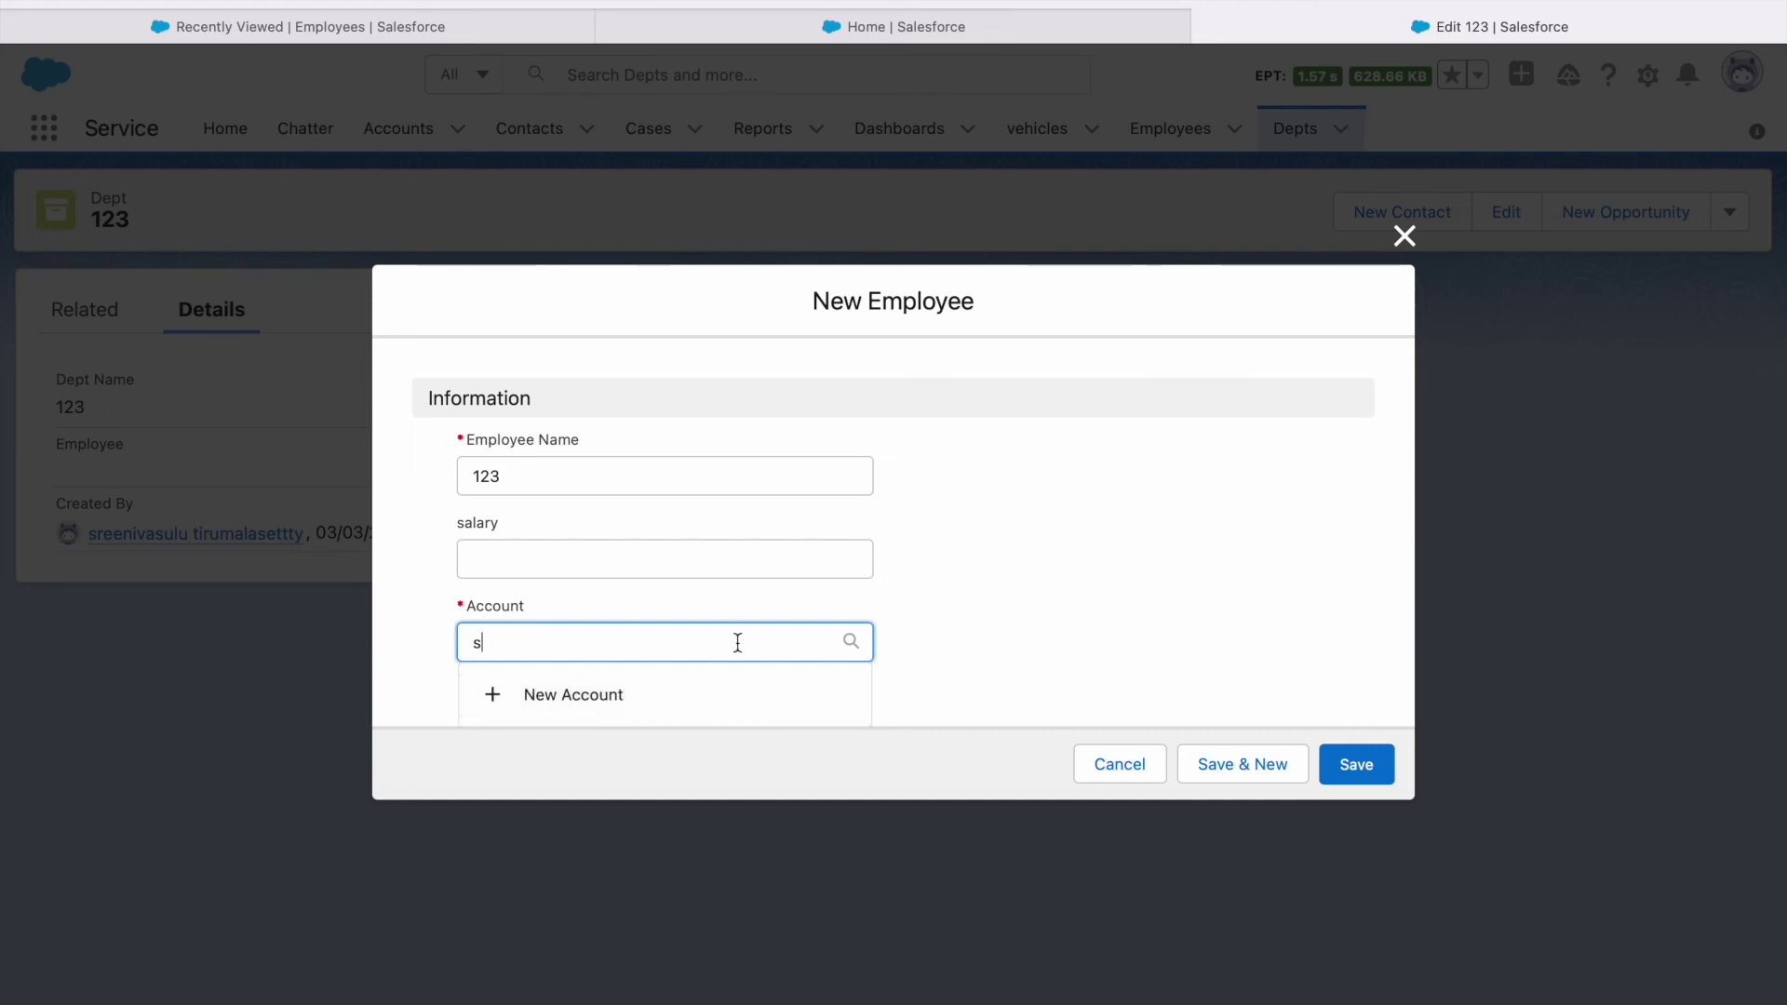
left_click(609, 712)
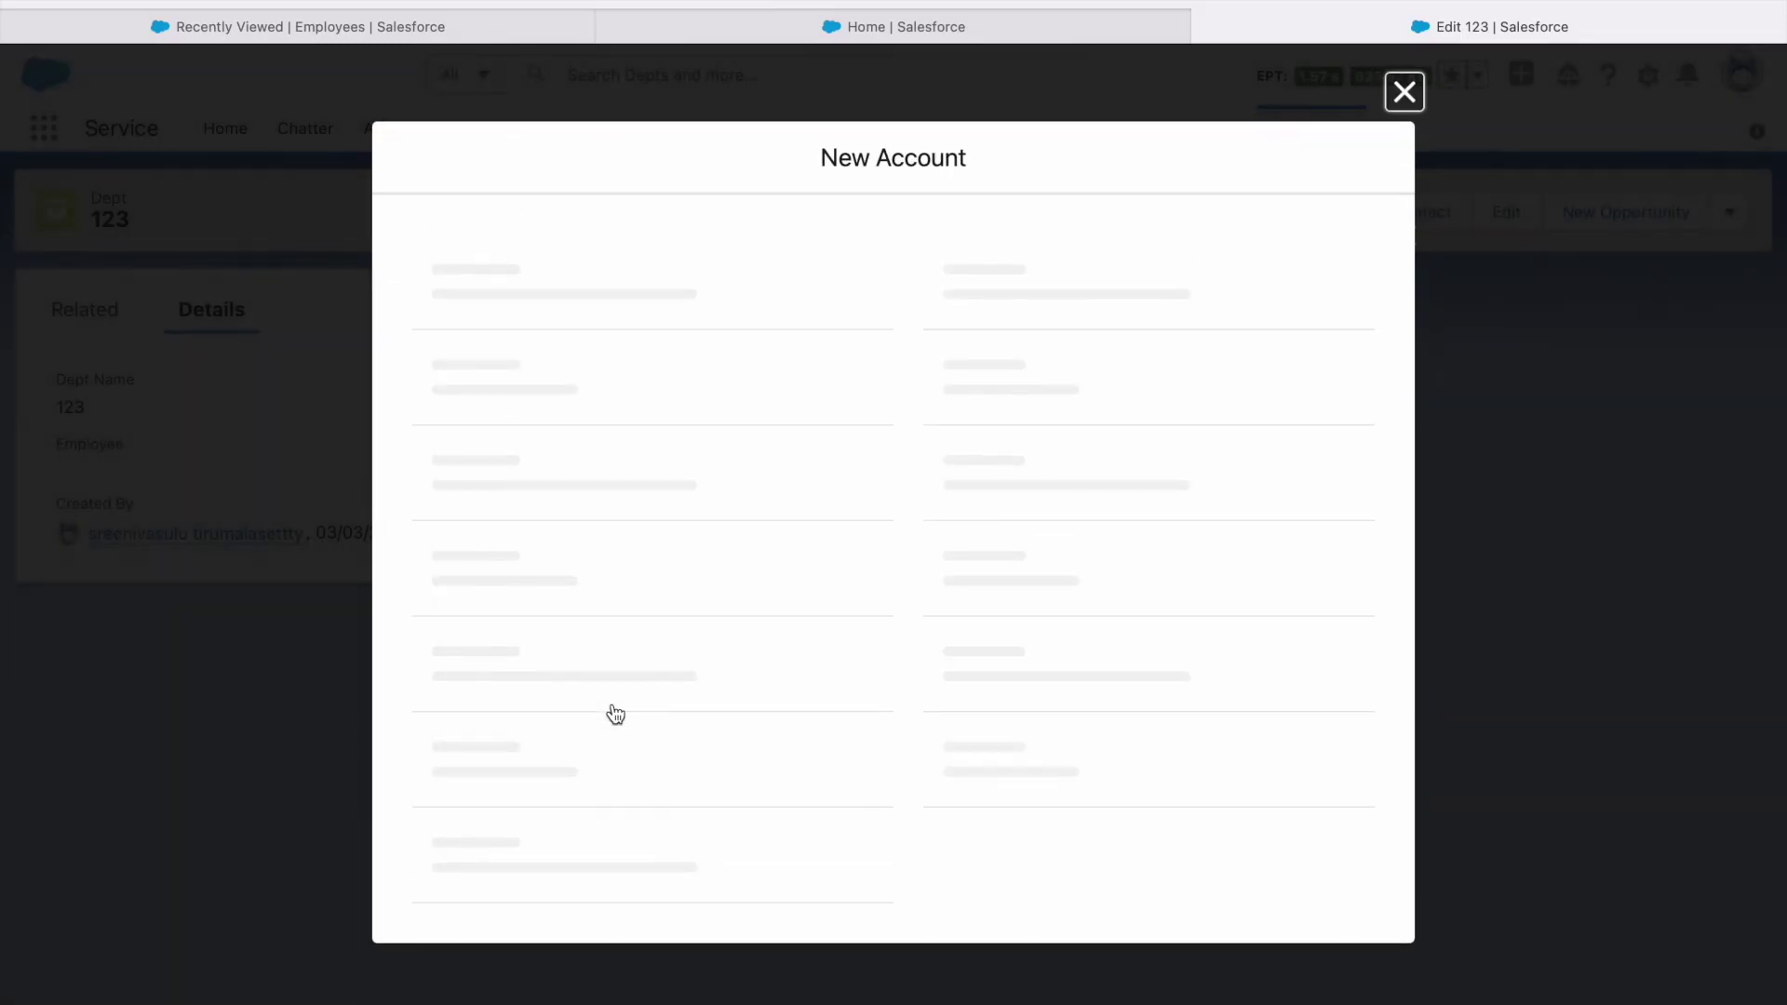
left_click(646, 387)
type("srinivas")
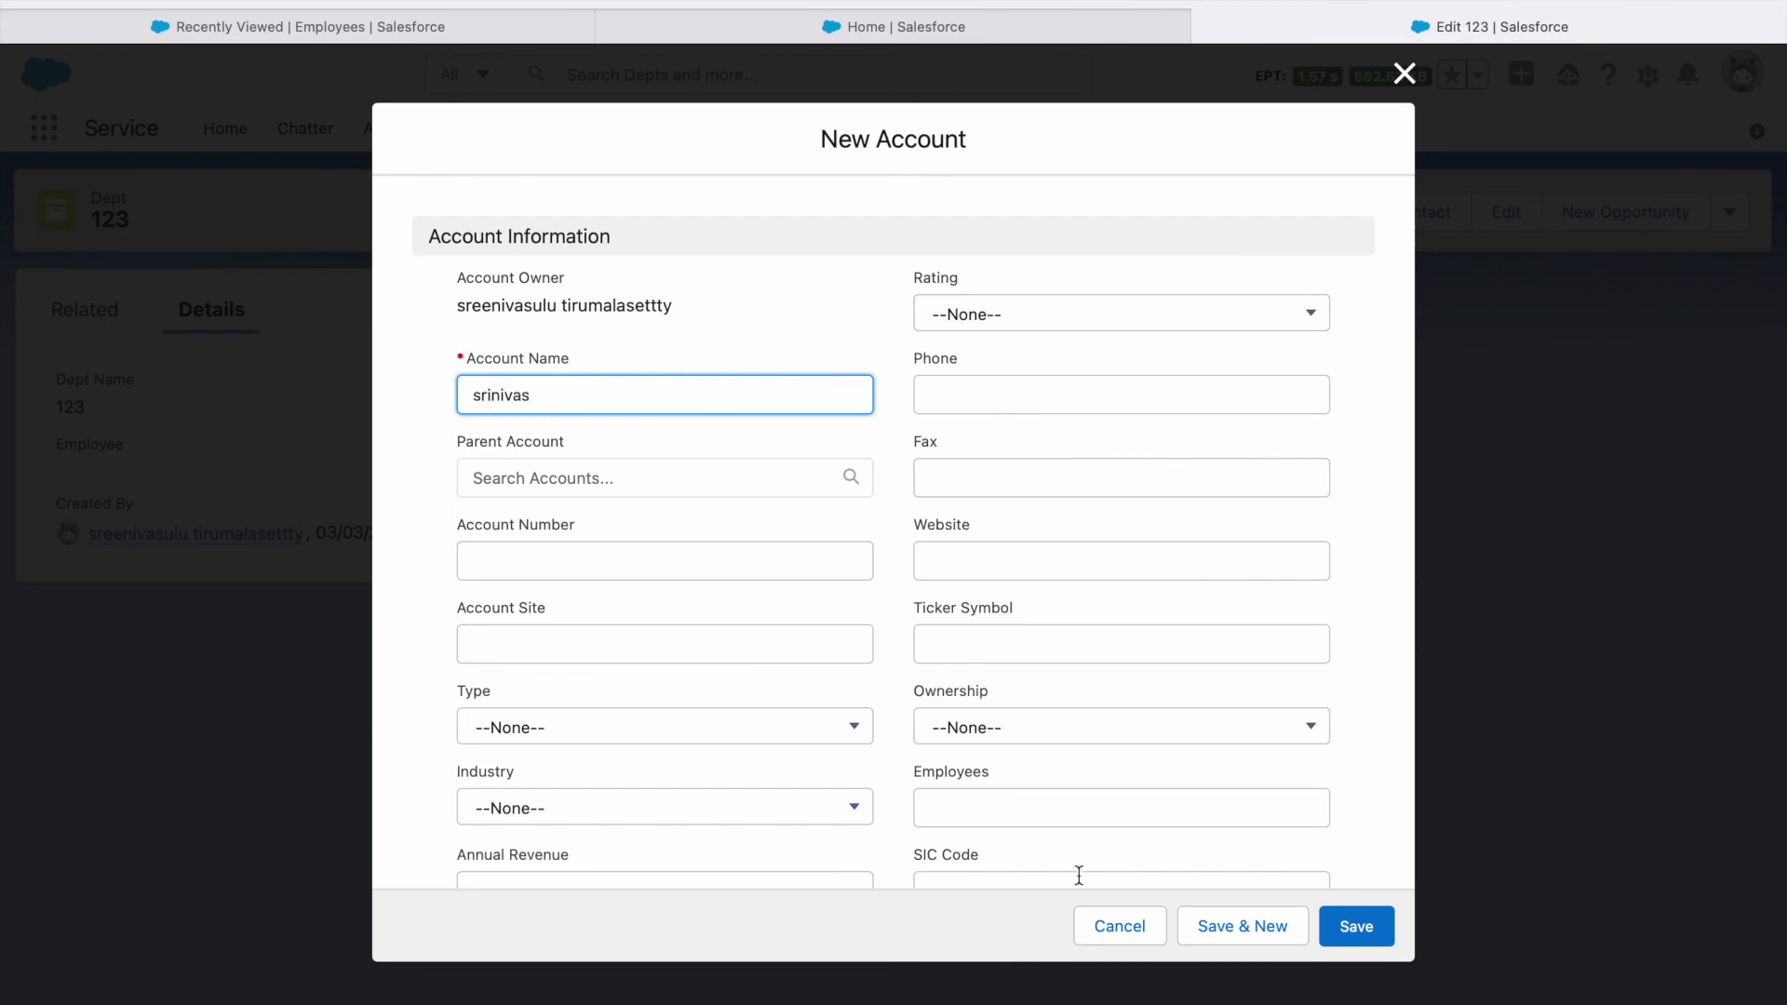
left_click(1355, 926)
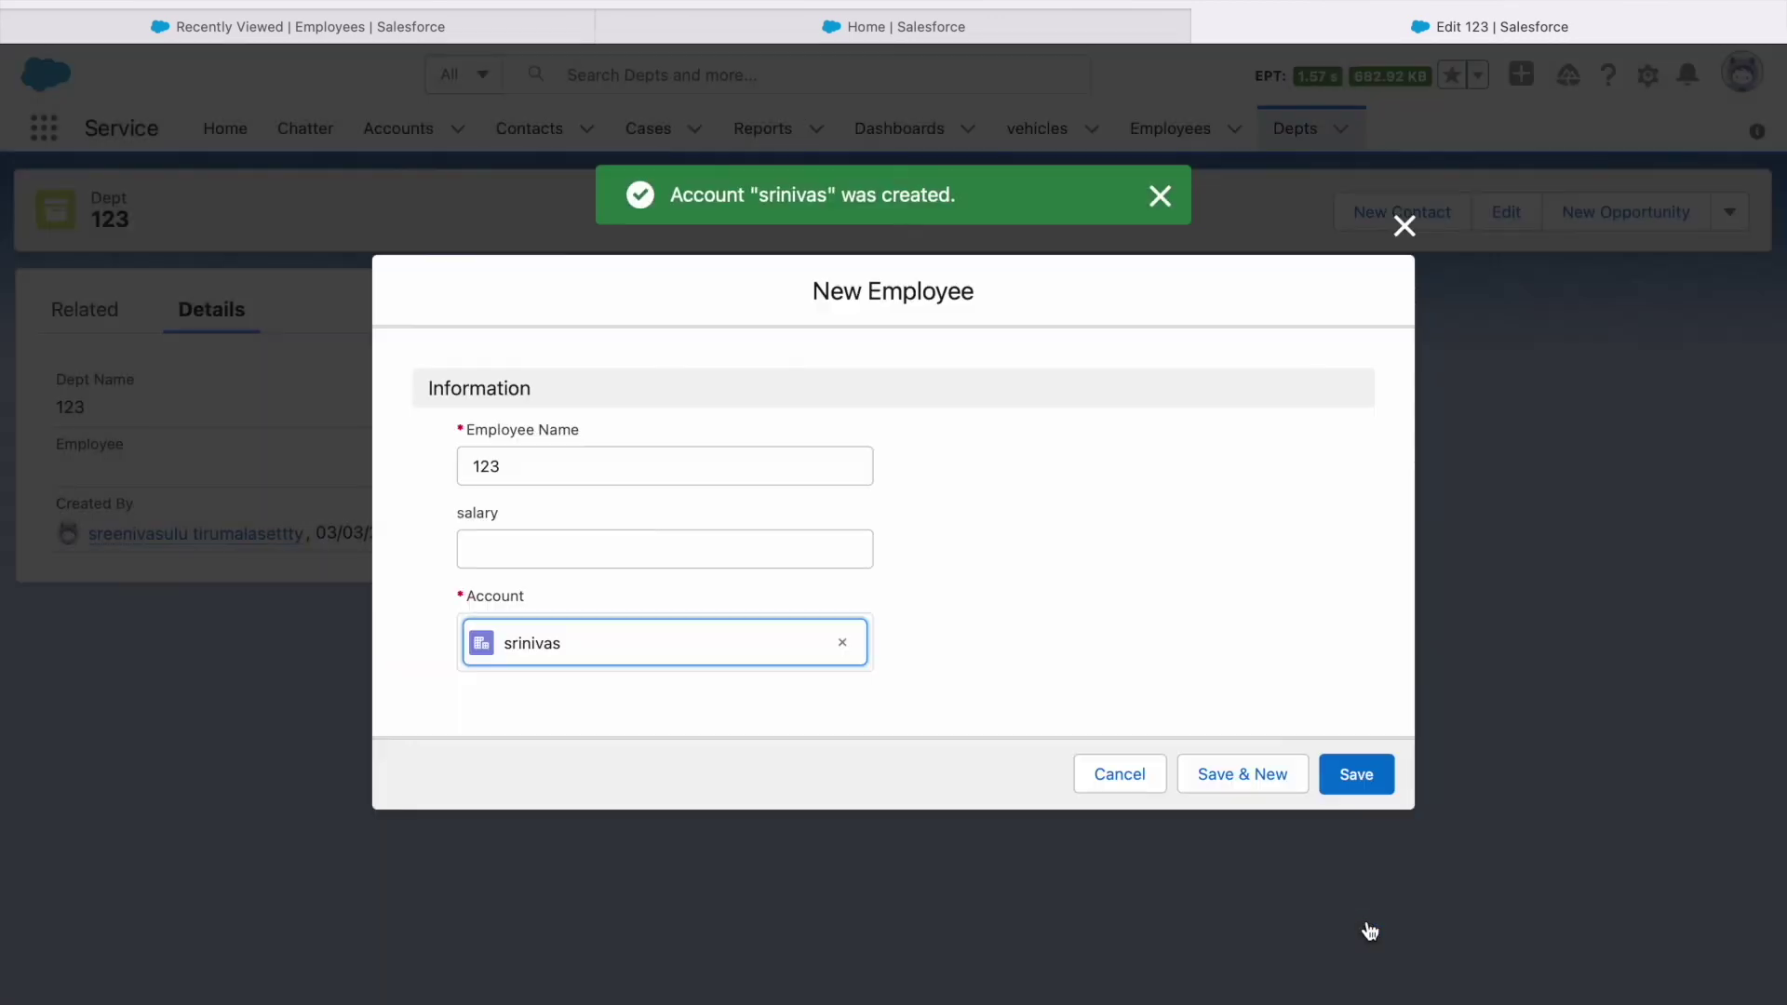
Save the new employee 123 and save Dept 123 with that employee in its Employee lookup.
left_click(1356, 774)
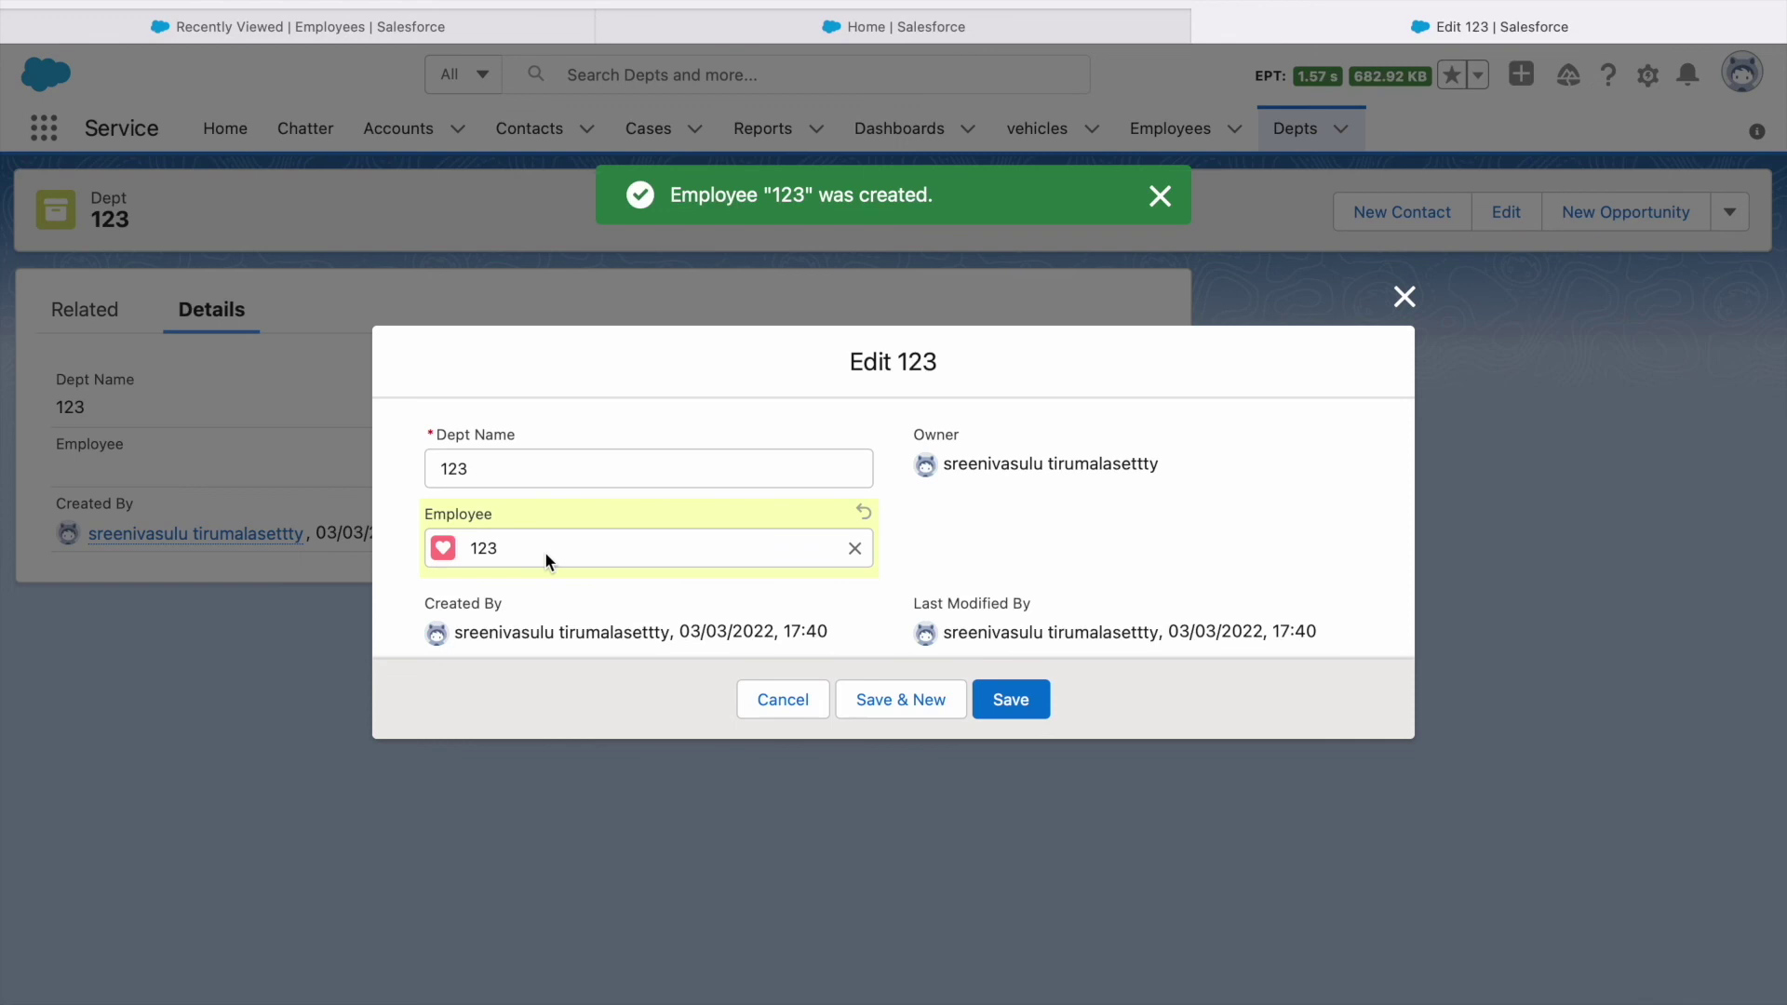
left_click(1003, 694)
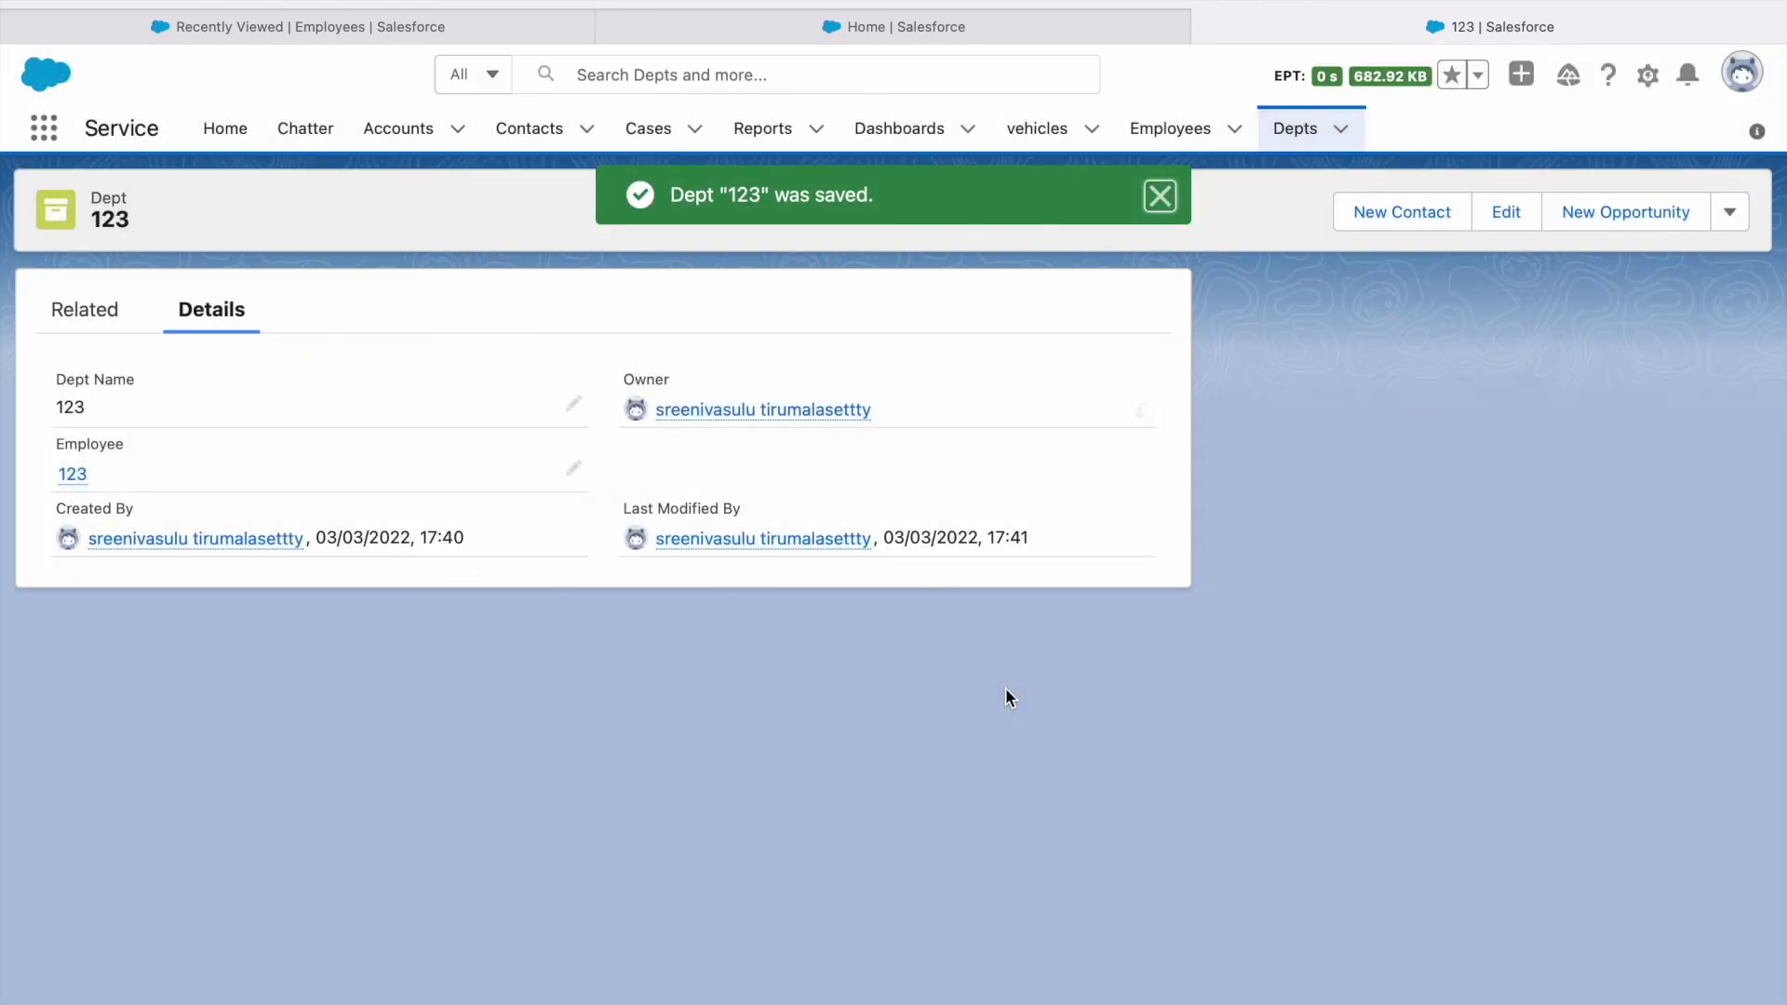
Show the All list view of Employees to check for the new employee record.
left_click(338, 30)
left_click(286, 220)
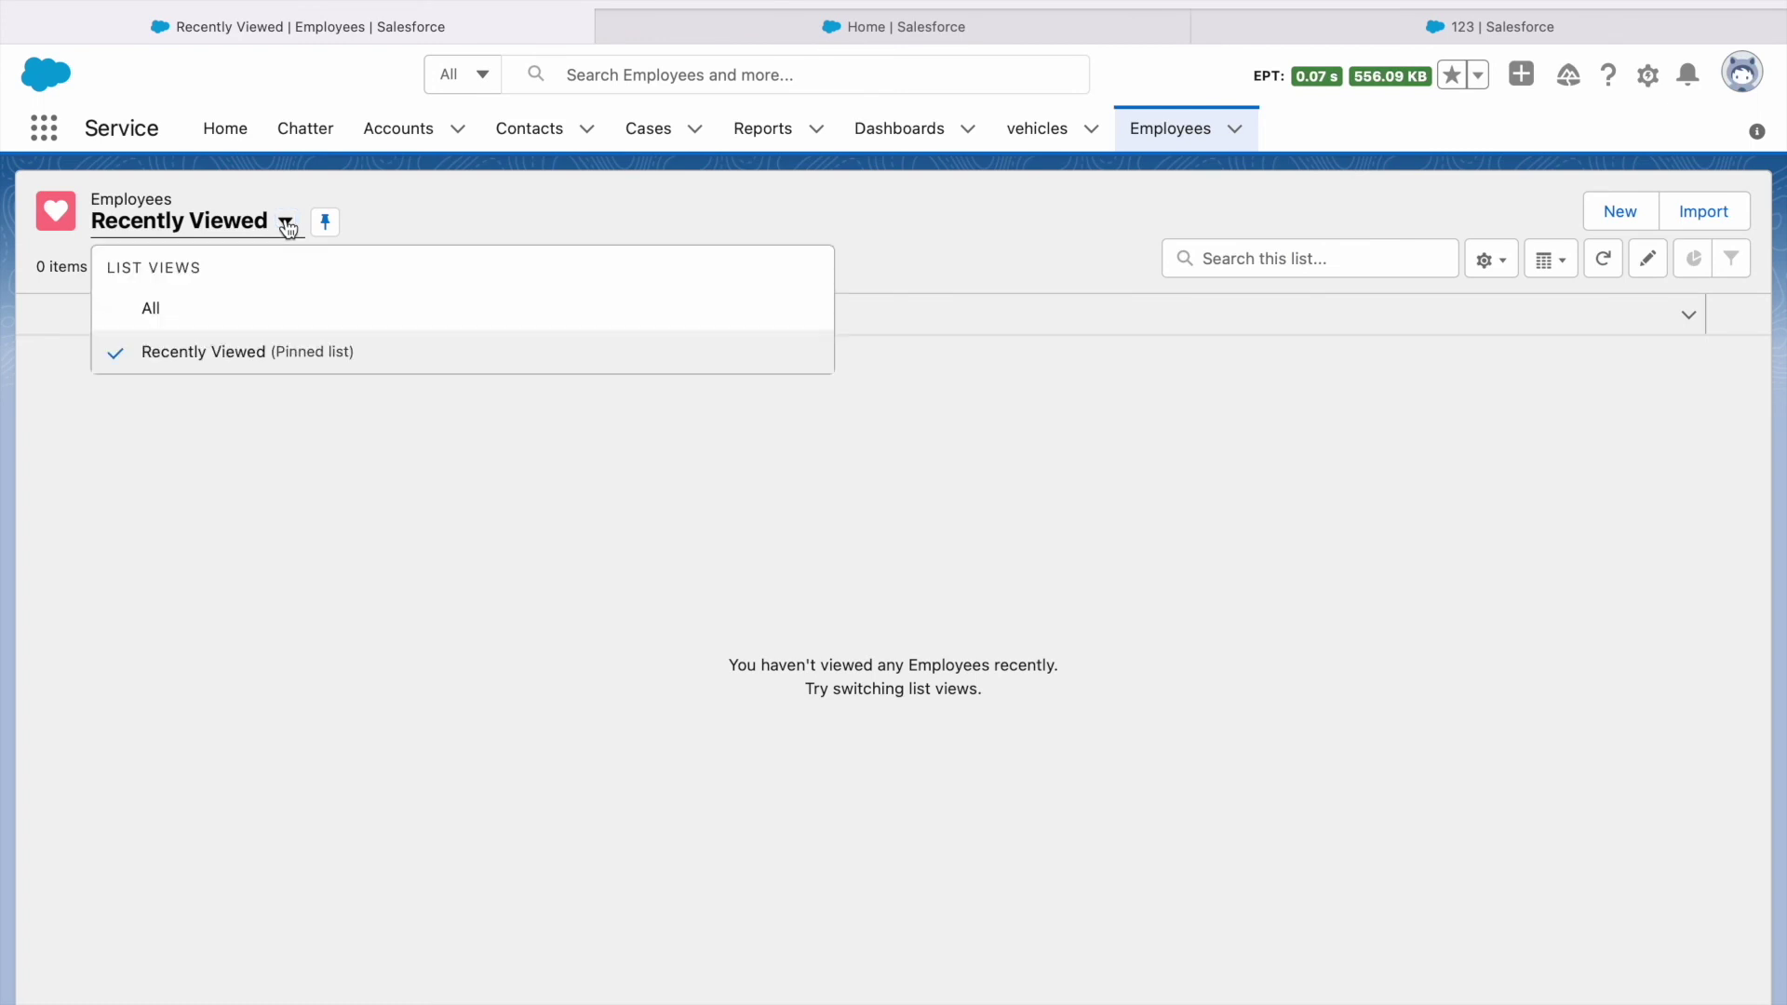
left_click(171, 324)
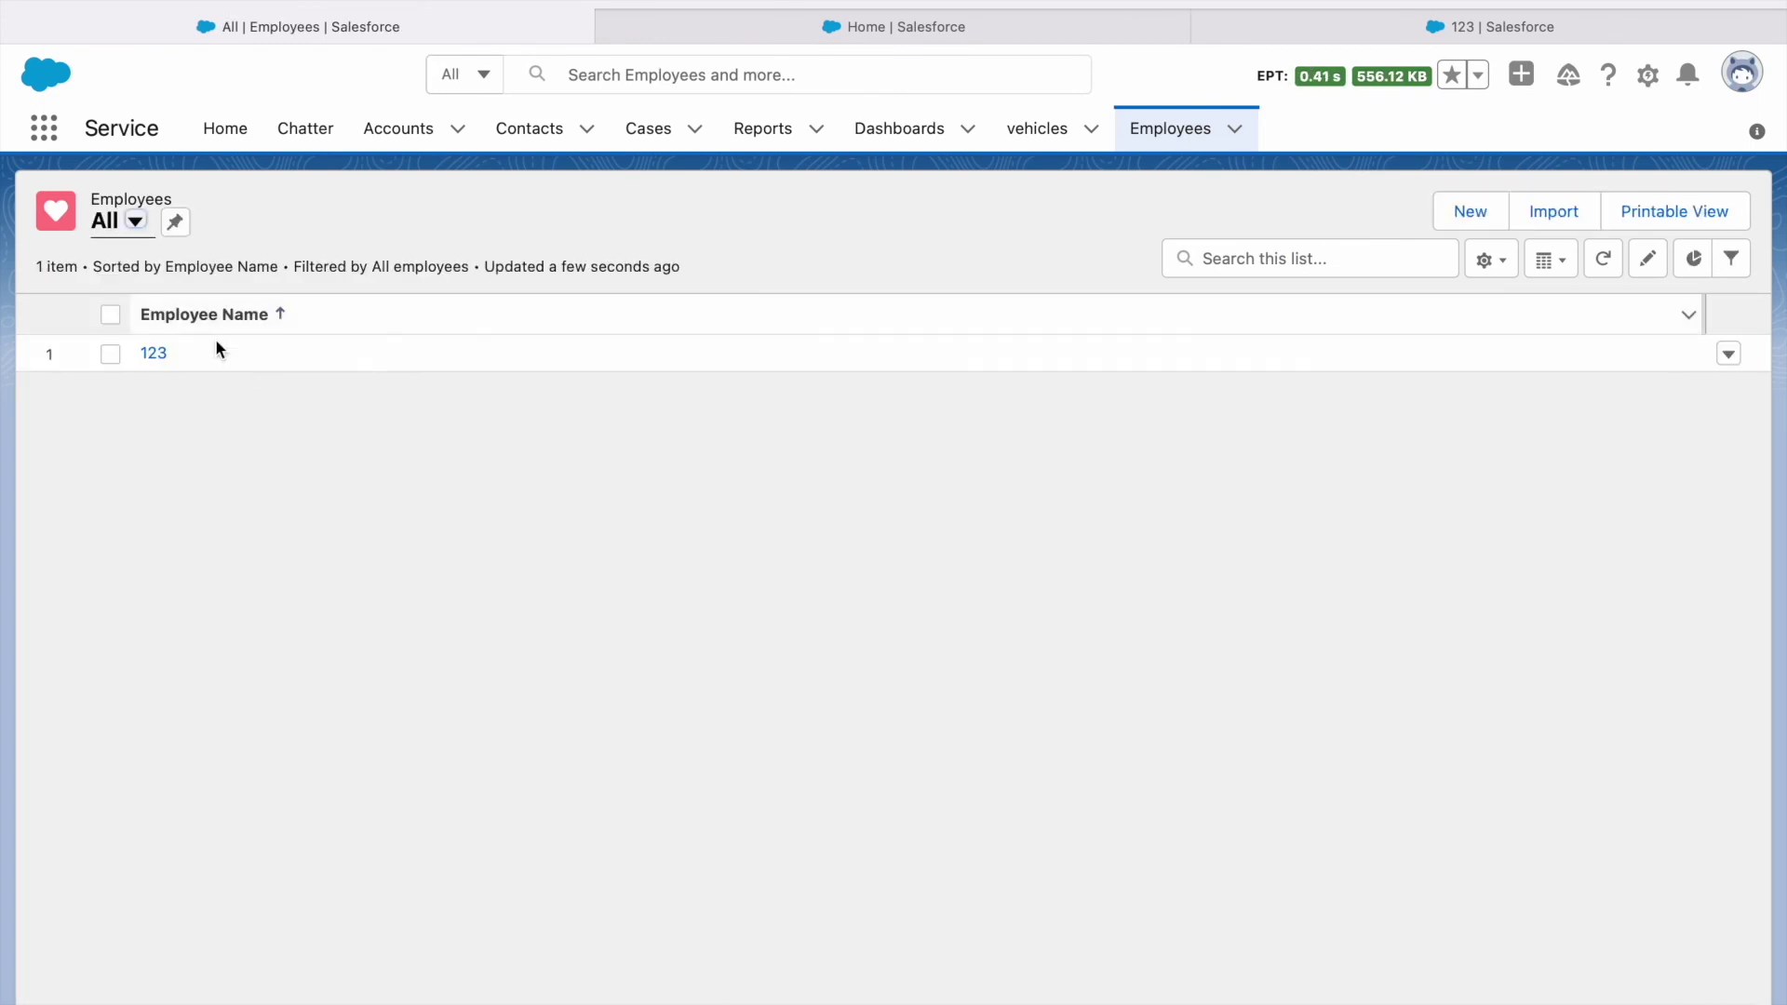
Return to Dept 123 and delete it from the Depts list, confirming the deletion.
left_click(1483, 26)
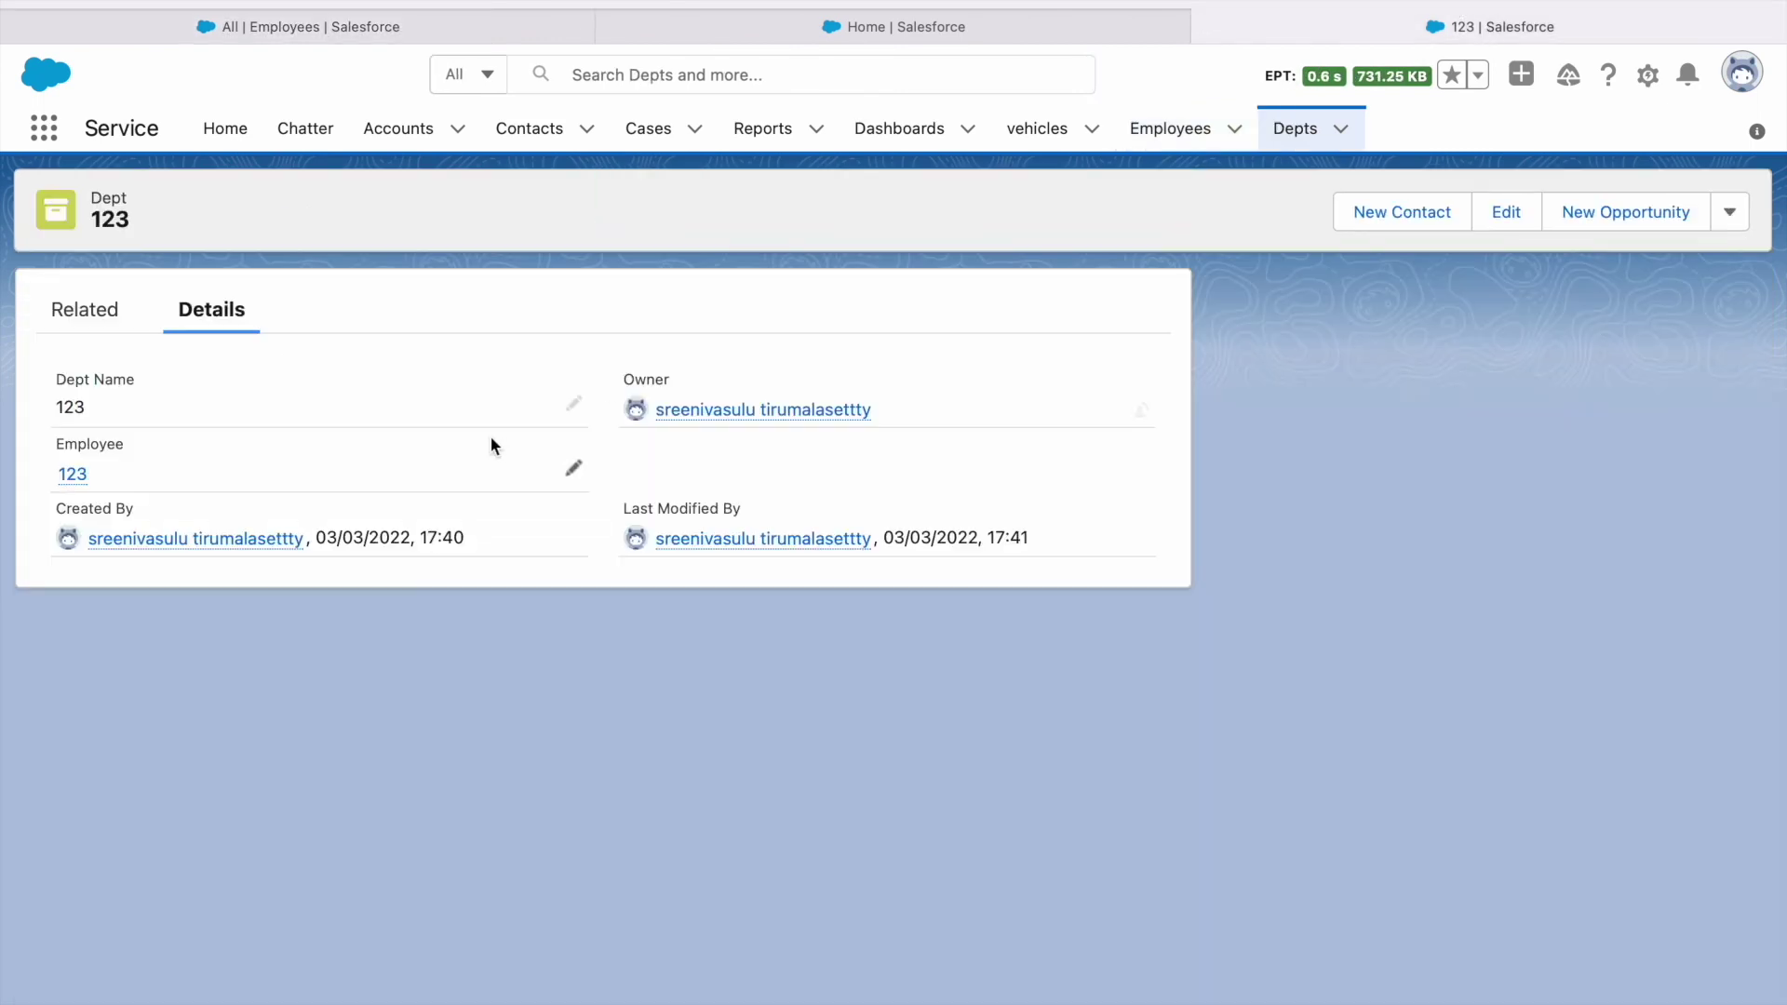
left_click(1289, 149)
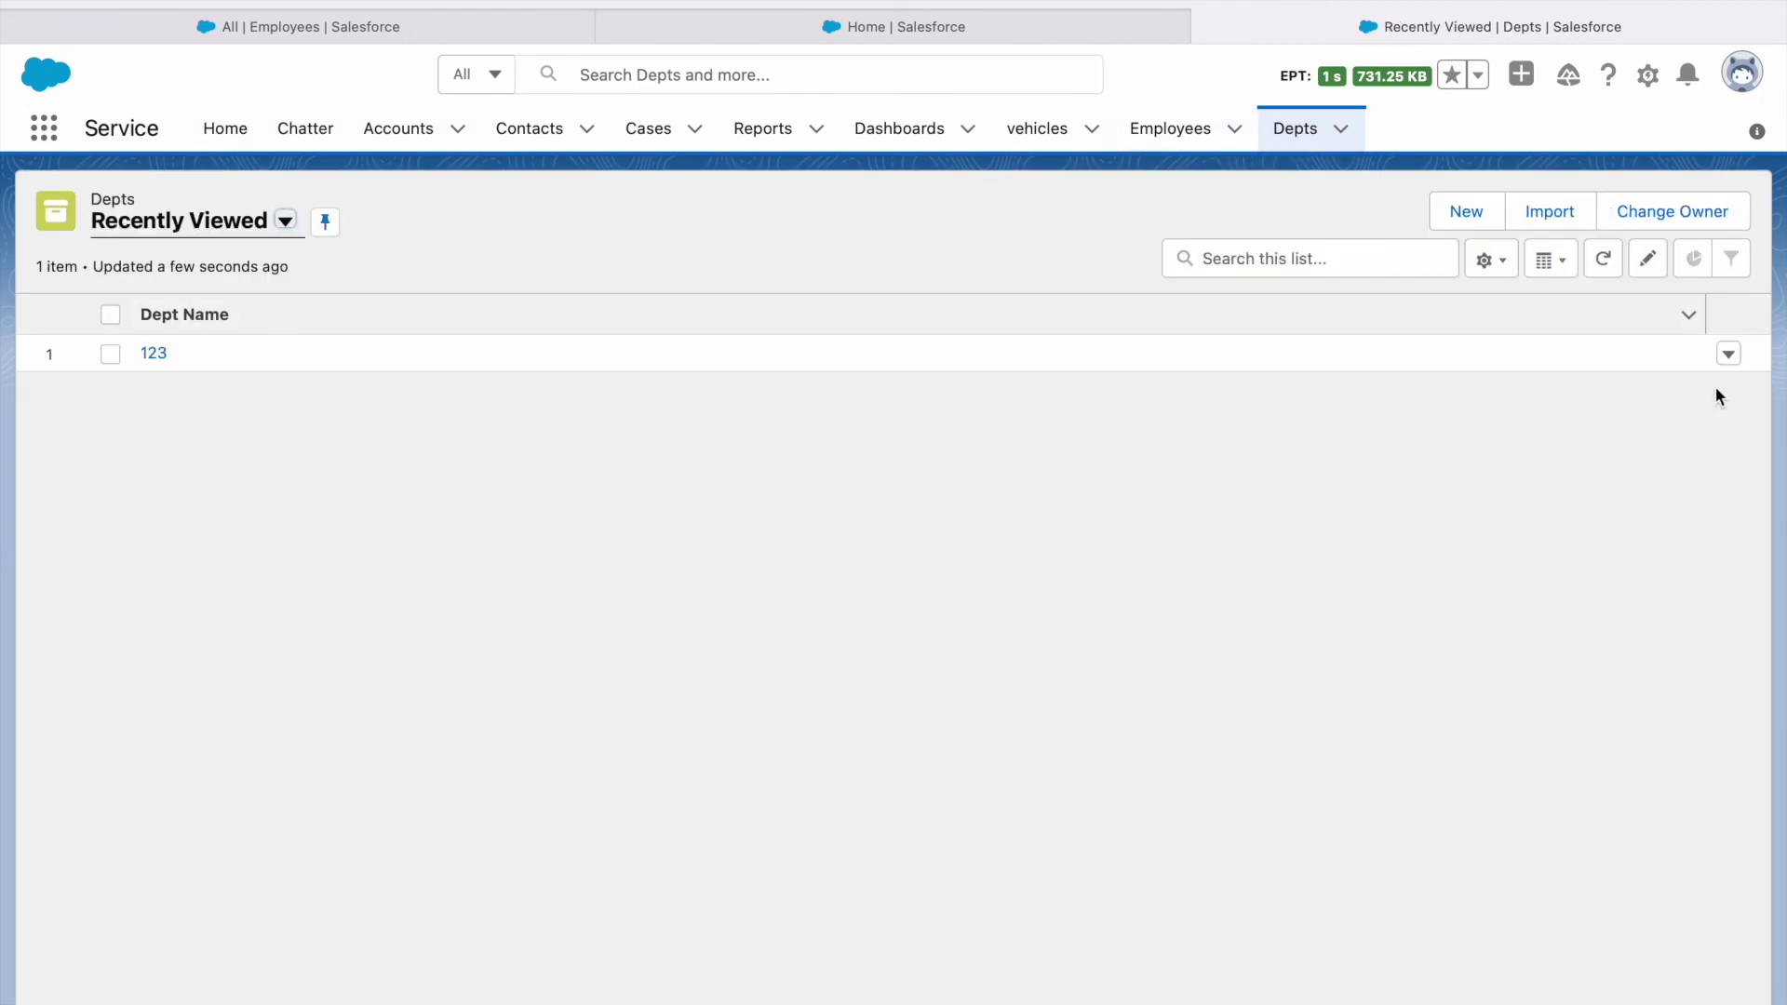
left_click(1729, 354)
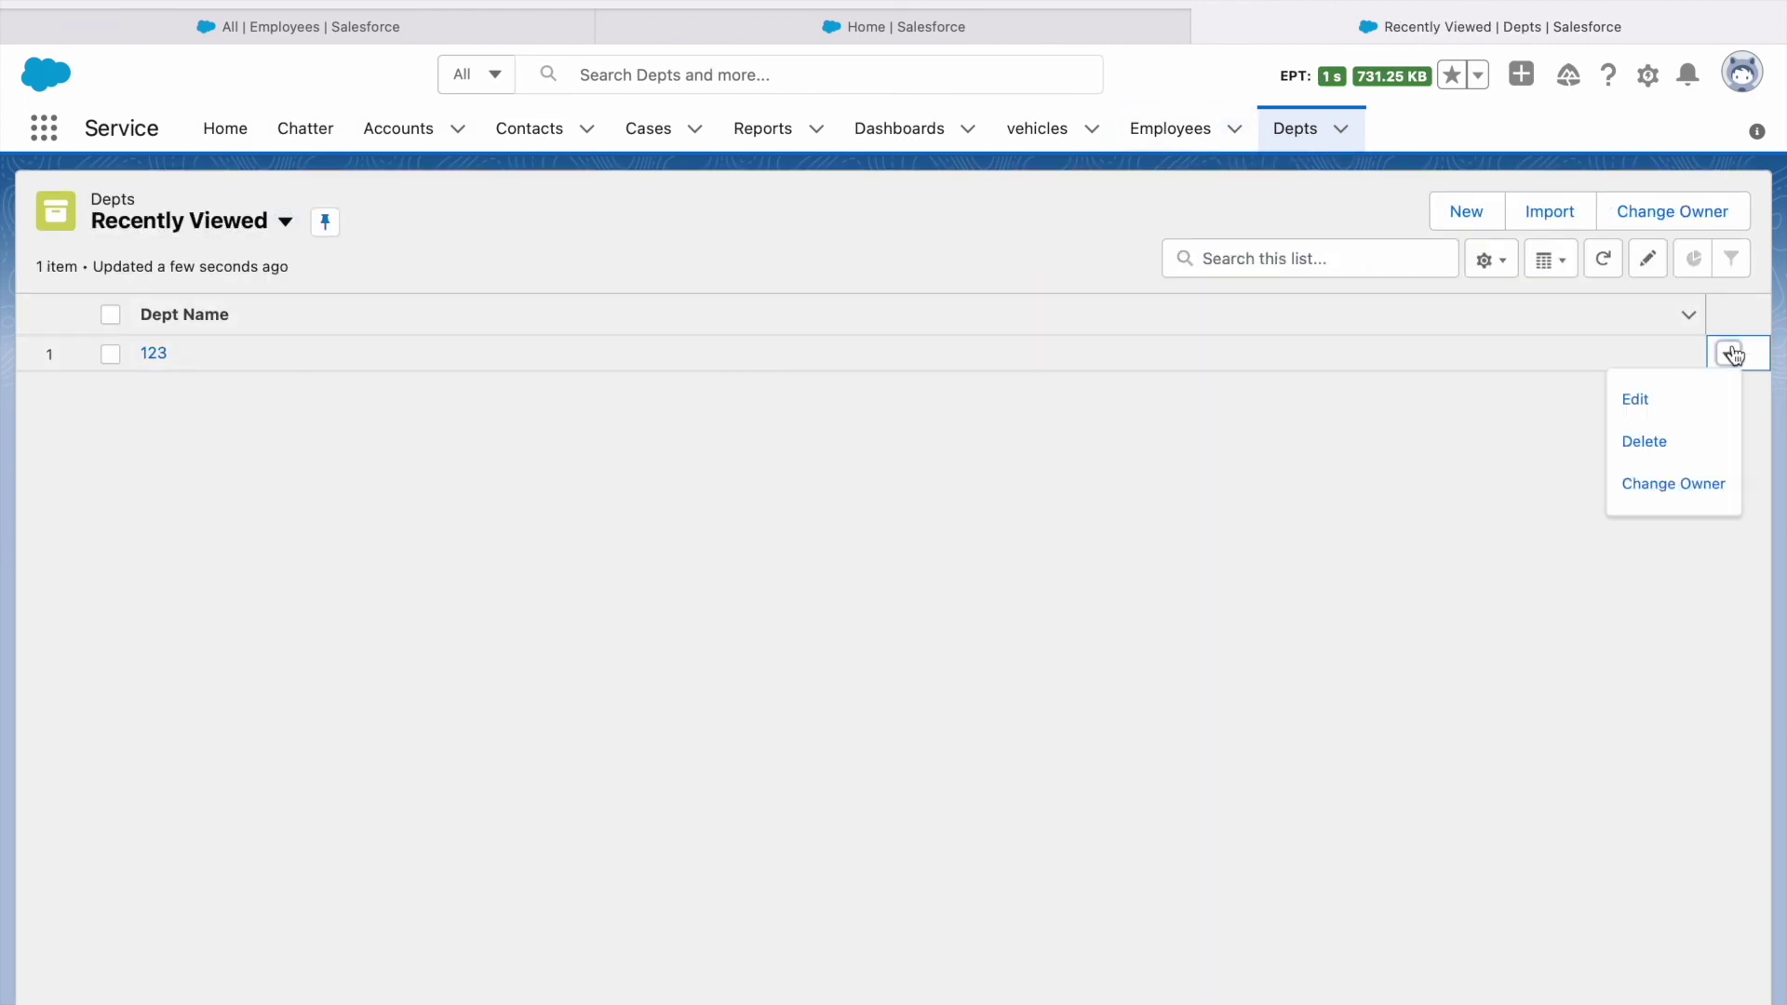
left_click(1654, 443)
left_click(1226, 615)
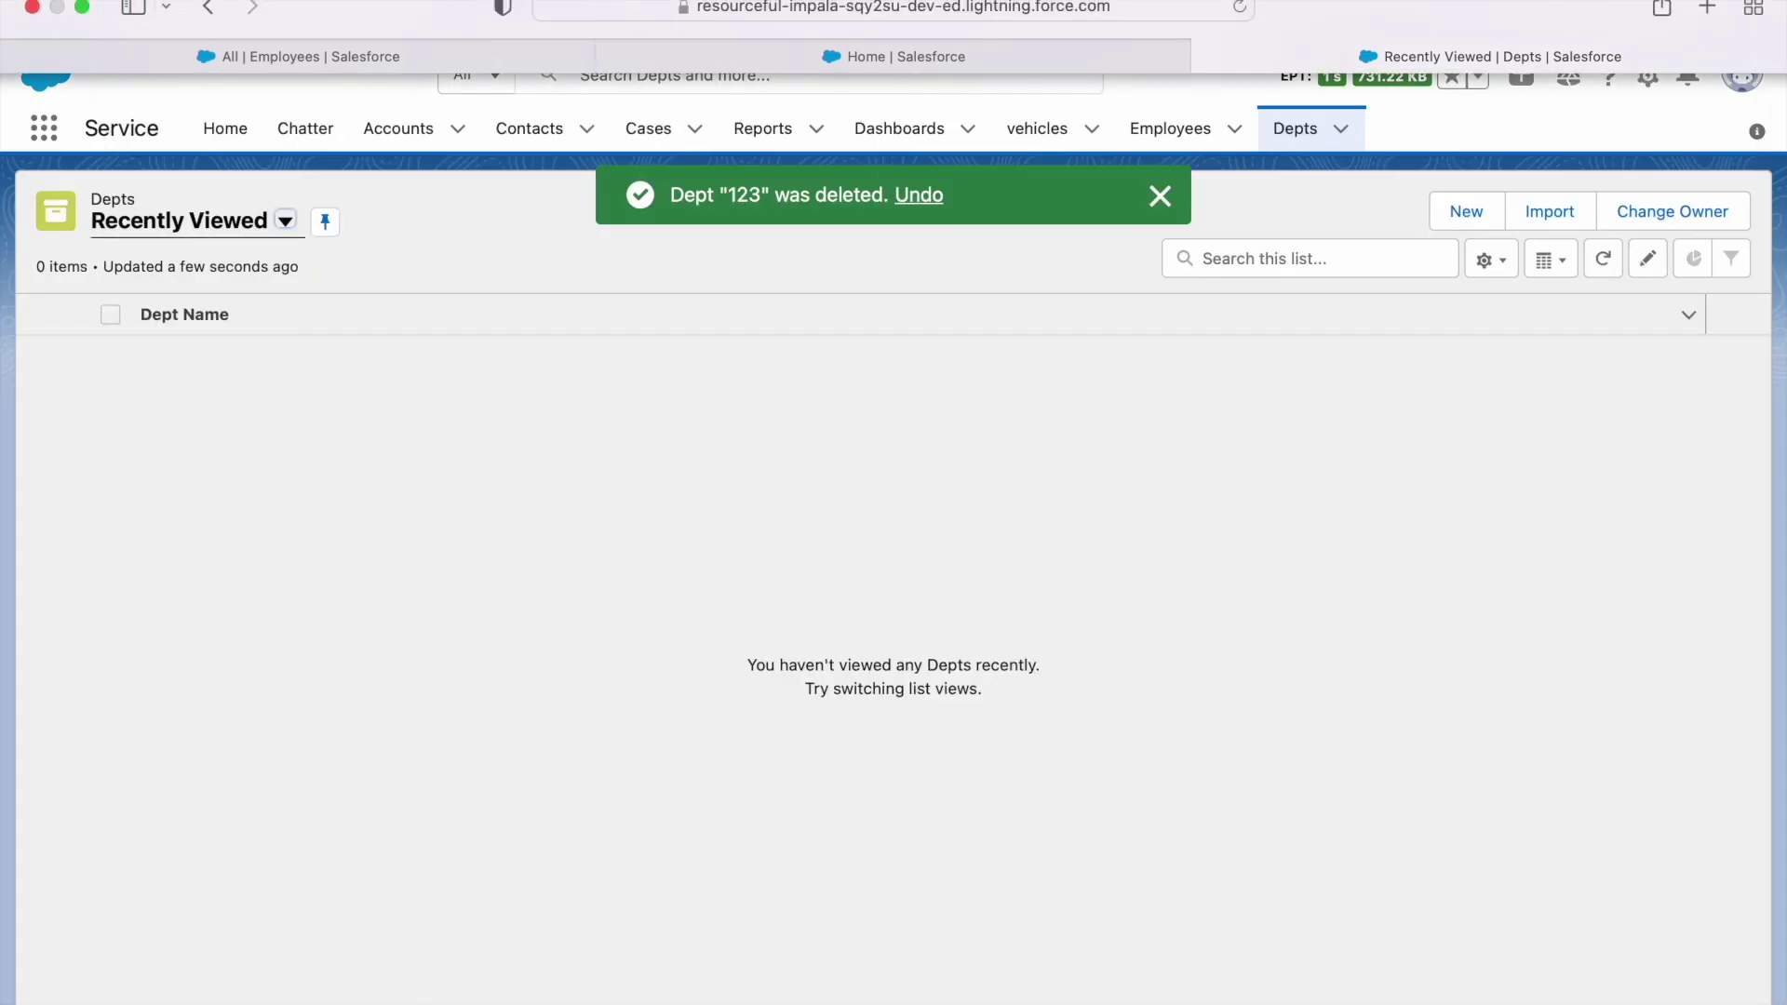
Reload the All Employees list to check whether employee 123 still exists after the Dept deletion.
left_click(309, 56)
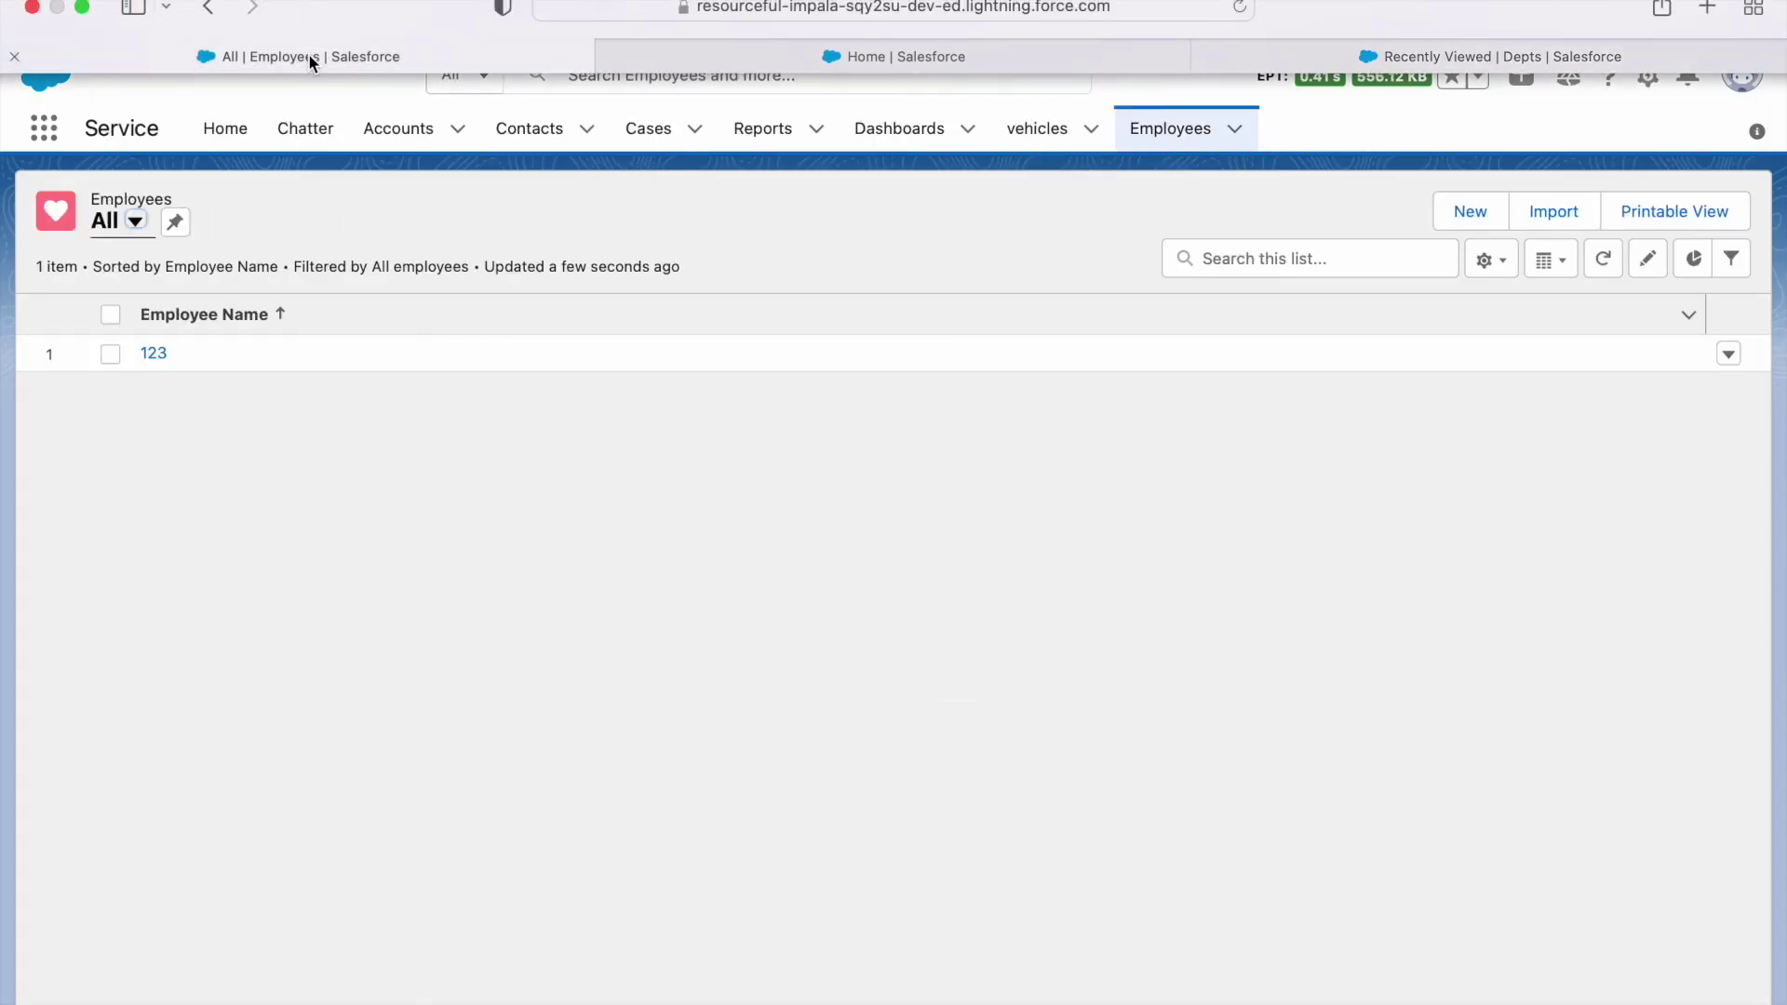
left_click(1239, 7)
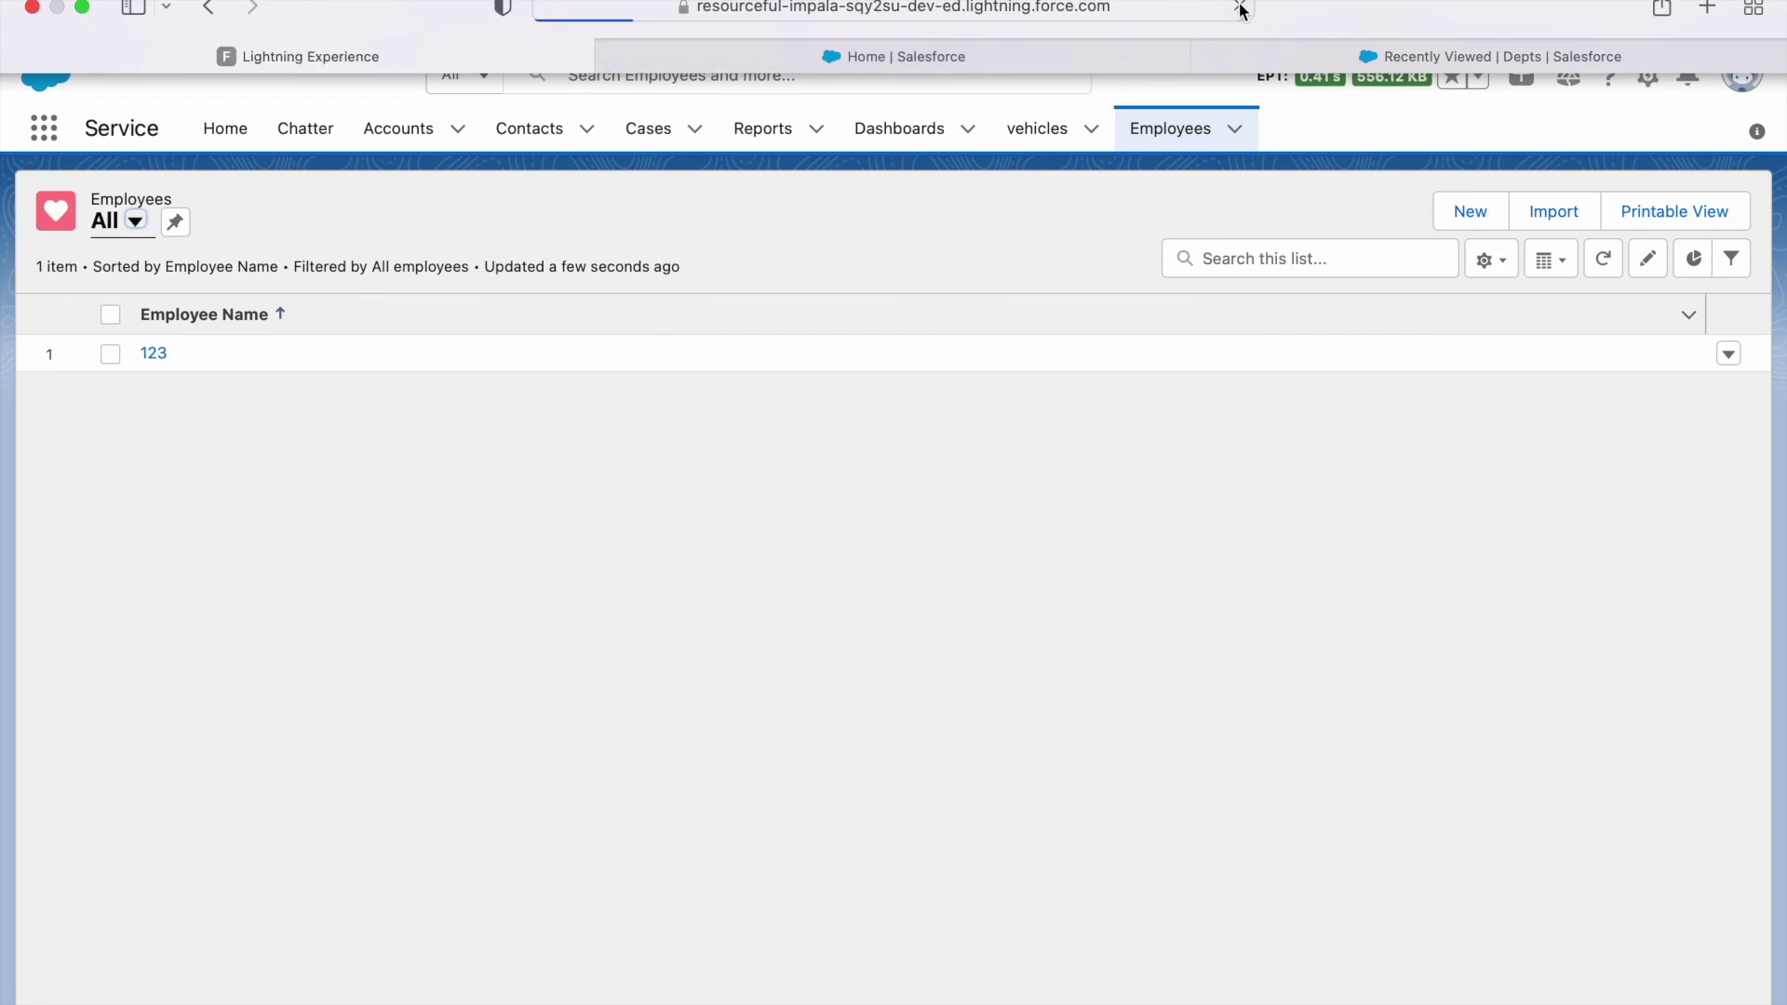